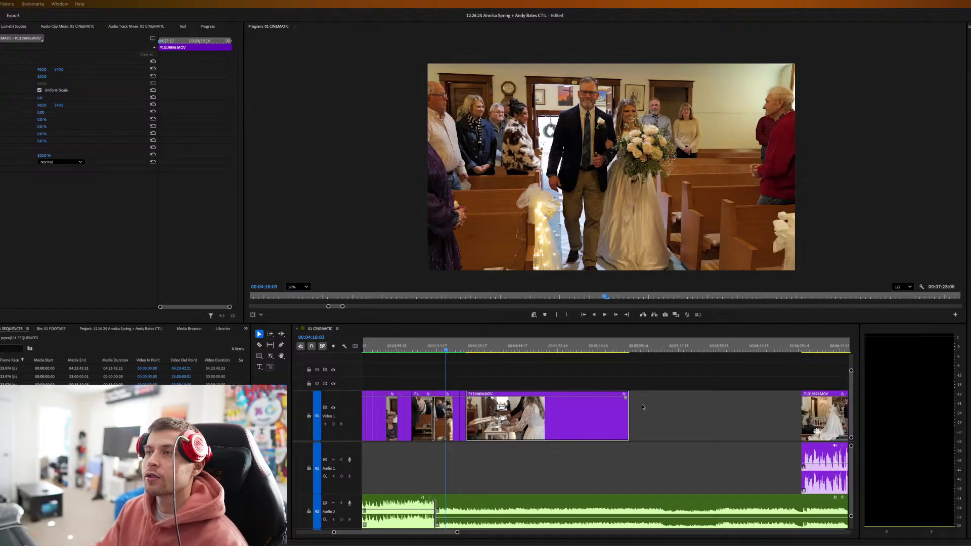
Play back and scrub through the cuts leading into the sand-pouring shot, around 00:04:20 to 00:04:38.
left_click(457, 350)
left_click_drag(457, 350, 459, 350)
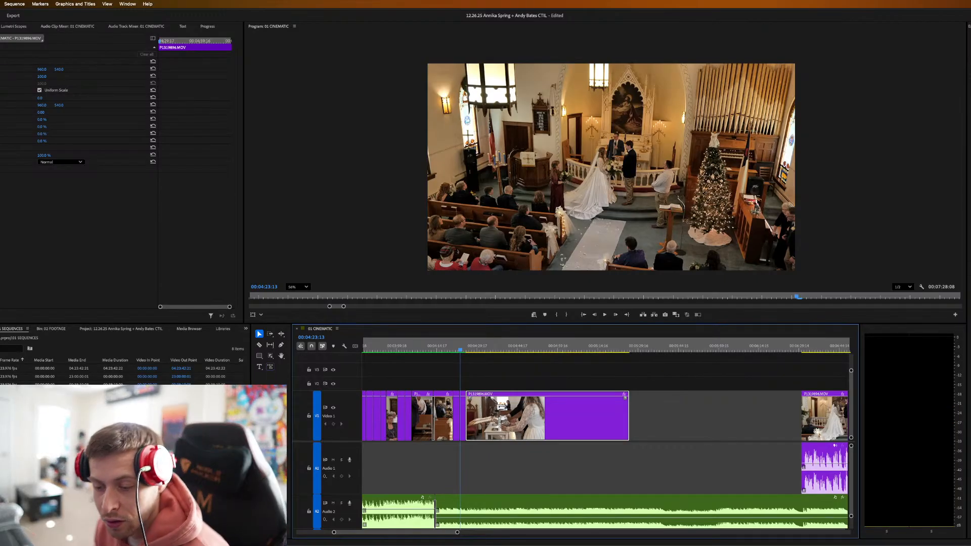
key("alt+Tab")
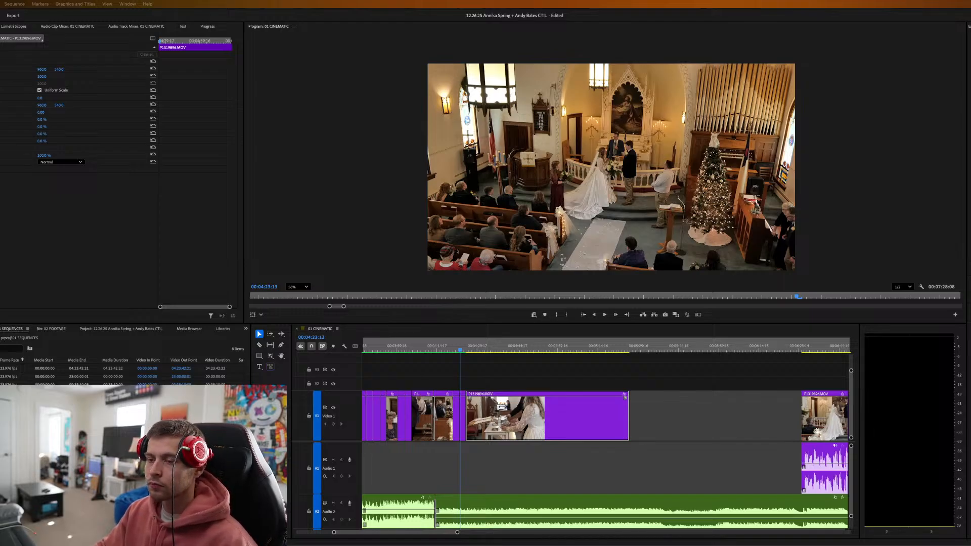
left_click_drag(461, 352, 455, 353)
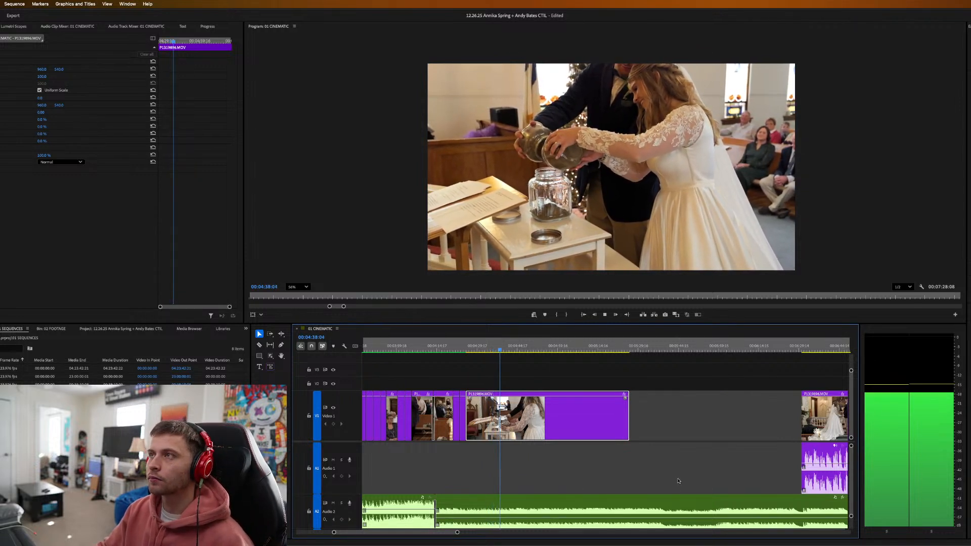
left_click(465, 348)
left_click_drag(465, 347, 461, 348)
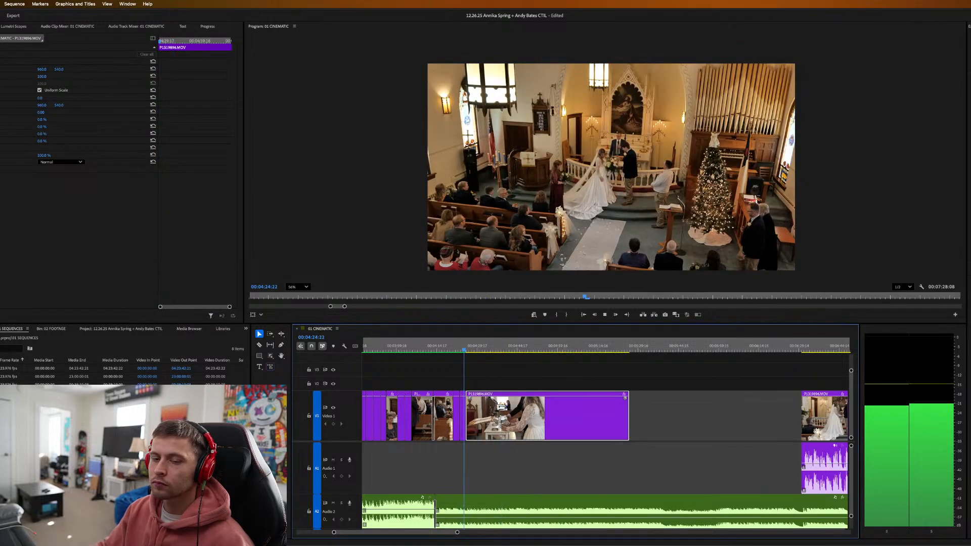
left_click_drag(466, 348, 449, 349)
key("space")
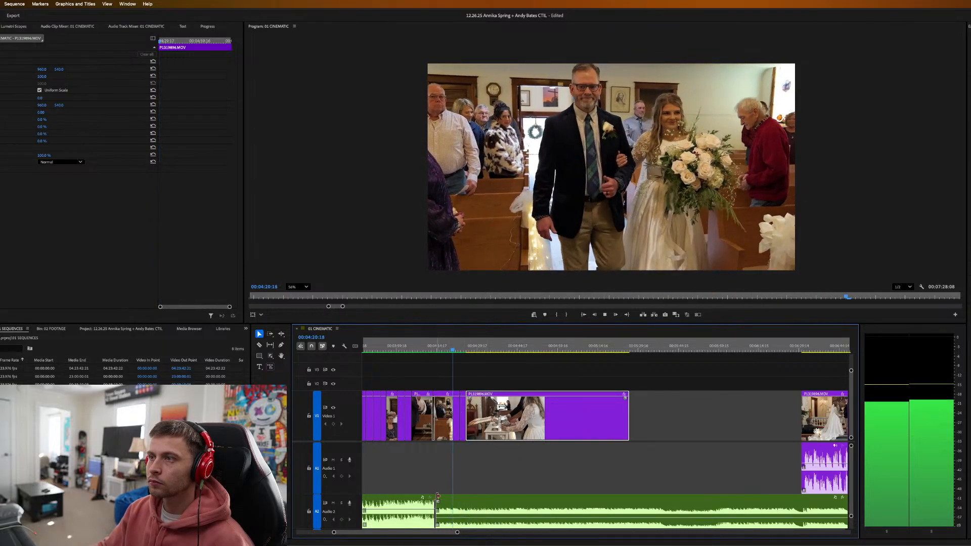
Roll the music edit on Audio 2 to the start of the sand-pouring clip and apply the default transition there.
left_click_drag(436, 496, 465, 498)
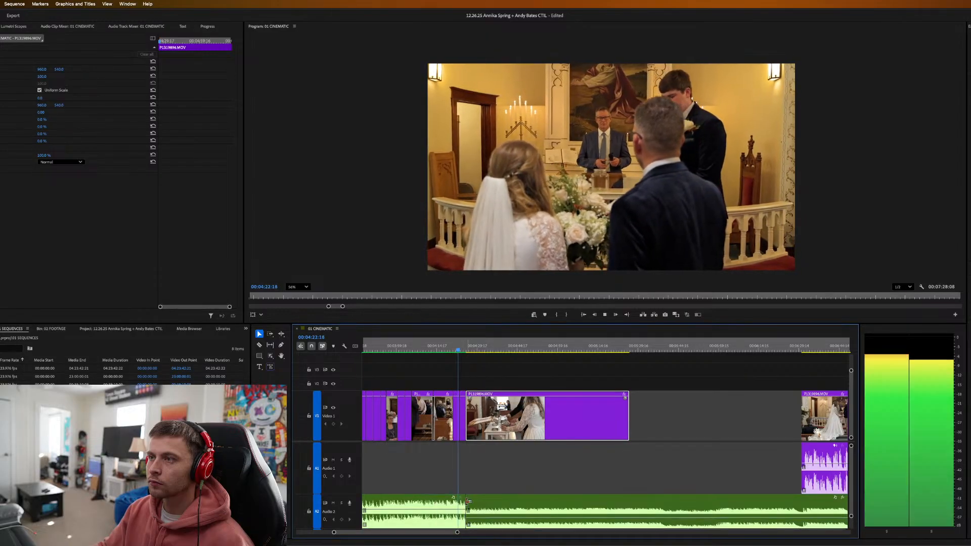
right_click(465, 500)
left_click(484, 531)
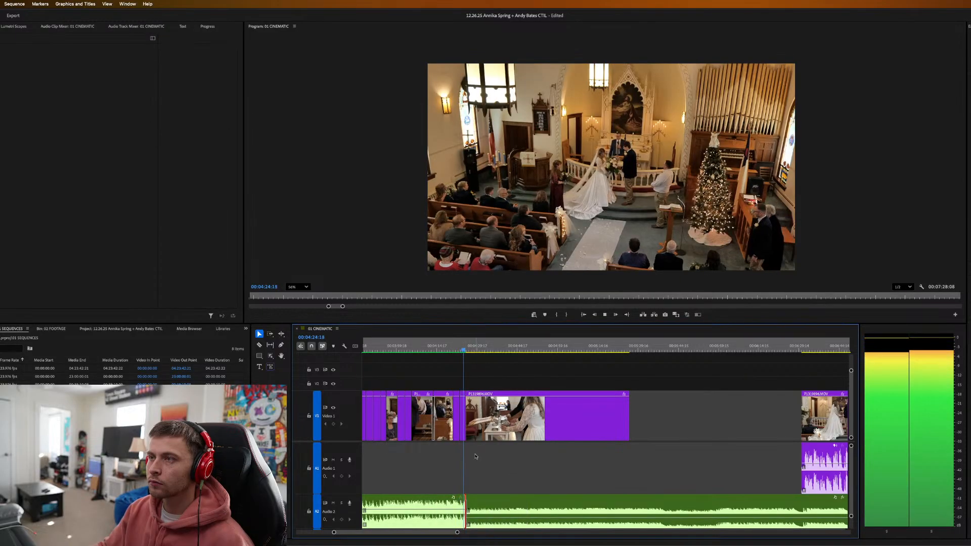
scroll(474, 454, "up", 3)
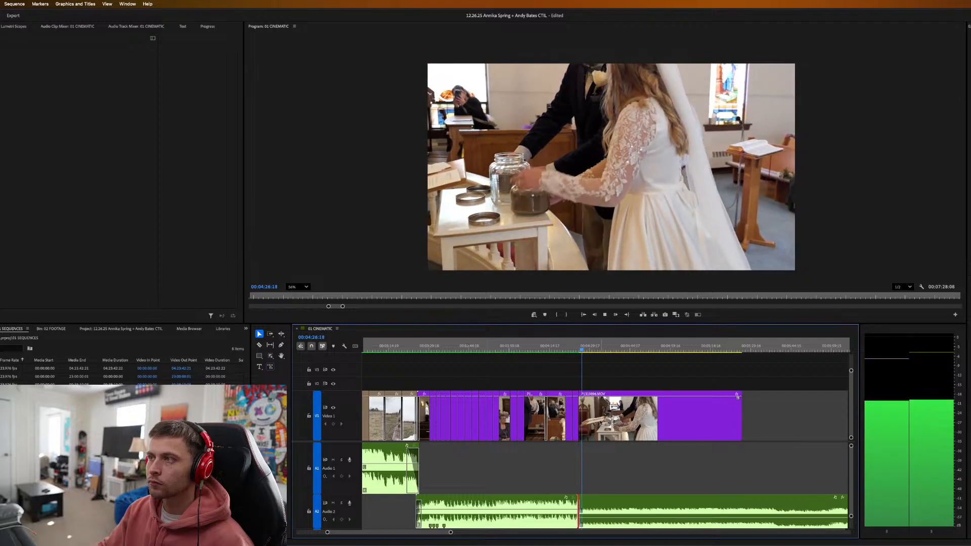
left_click_drag(578, 498, 602, 492)
Trim the sand-pouring clip's beginning off at 00:04:32:20 and move the clip back to close the gap.
left_click(600, 417)
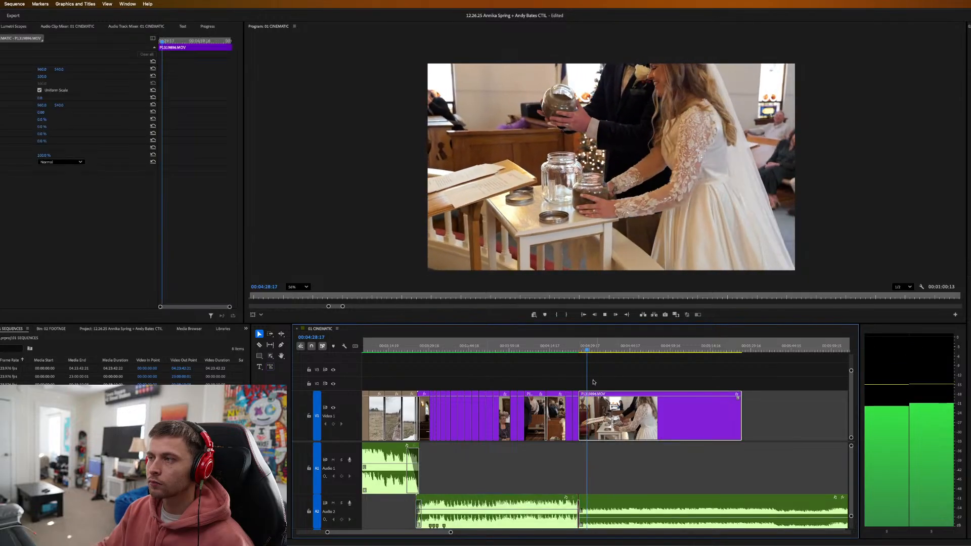
left_click_drag(596, 349, 597, 349)
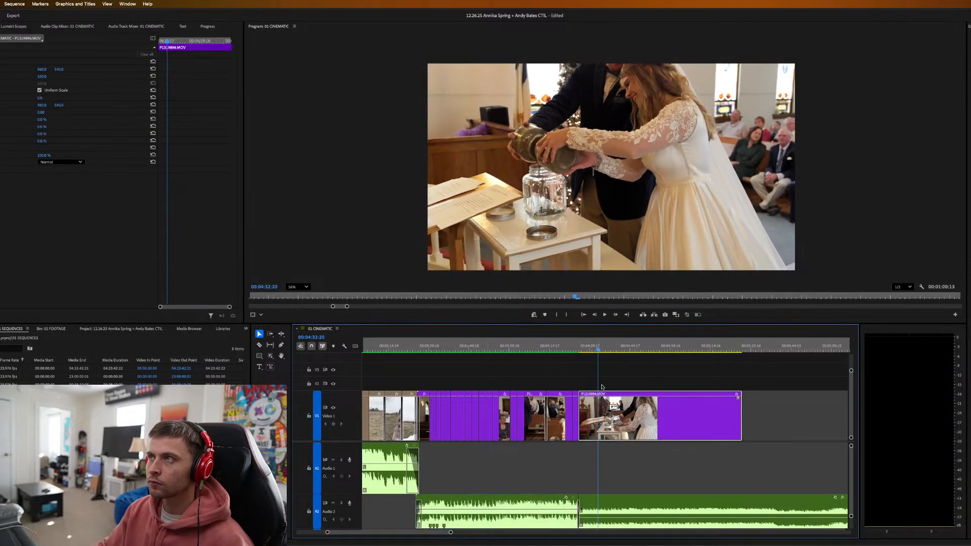
middle_click(605, 402)
left_click(607, 375)
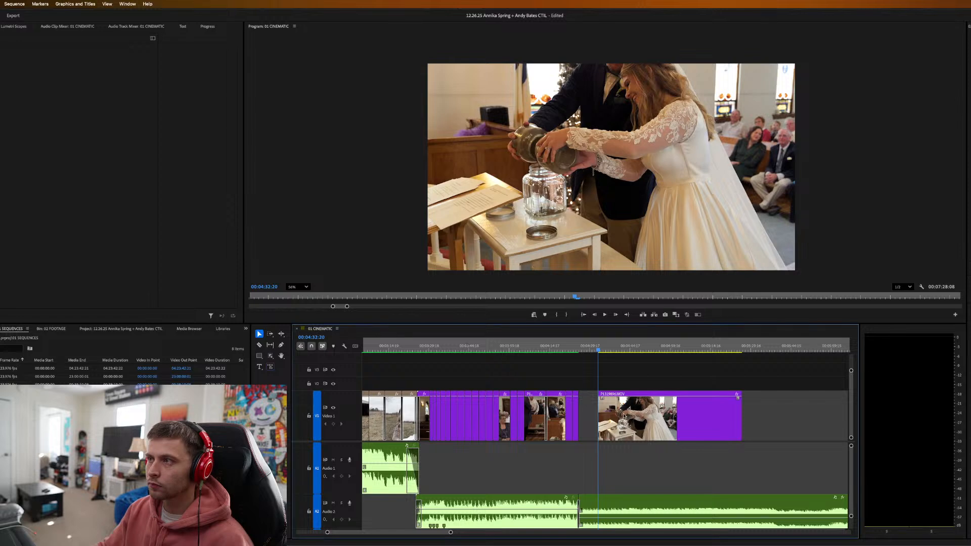
left_click_drag(631, 419, 610, 420)
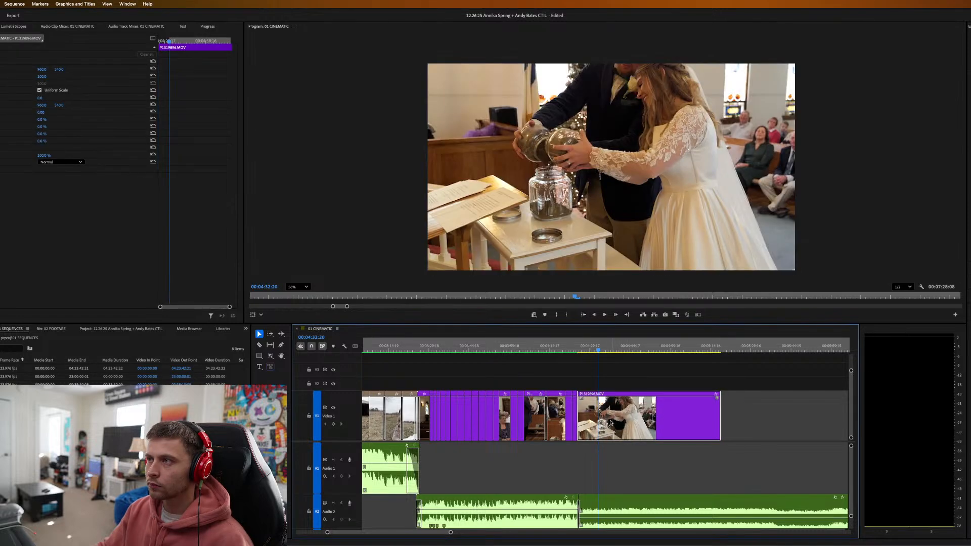
Set the speed of the sand-pouring clip to 40%.
middle_click(610, 420)
left_click(590, 440)
type("40")
key("Return")
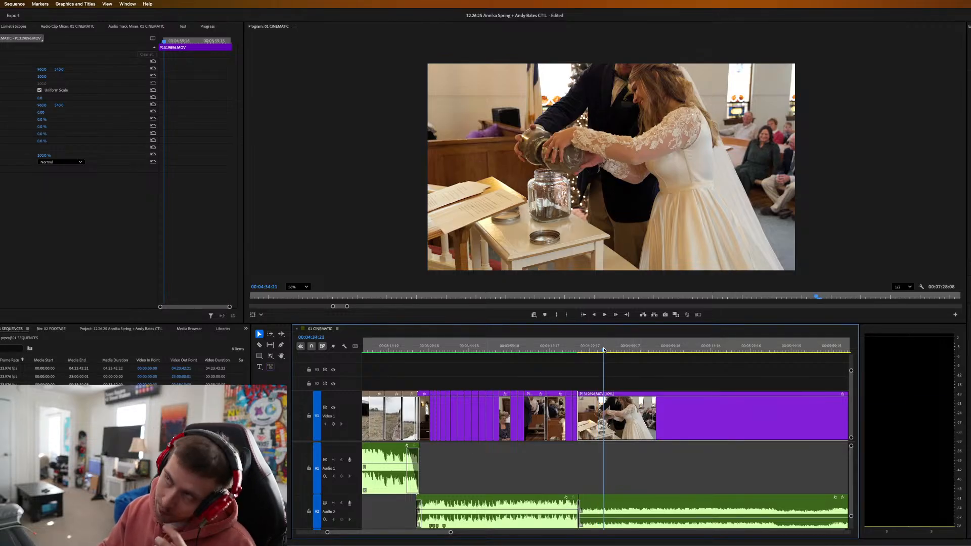
Split the slowed clip at 00:04:47:20 and isolate a short pouring segment that ends at 00:05:44:15.
left_click_drag(603, 349, 639, 350)
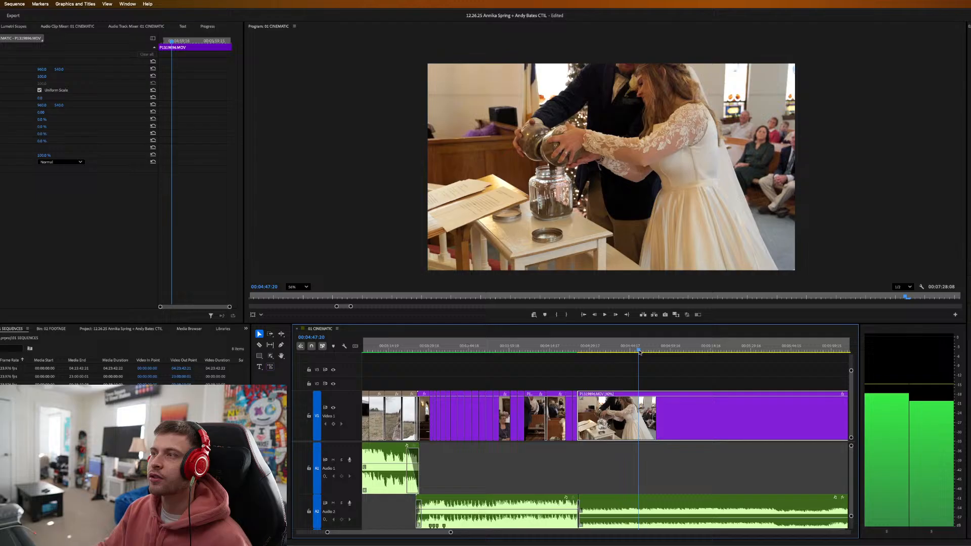
middle_click(647, 401)
left_click(646, 376)
scroll(644, 377, "right", 3)
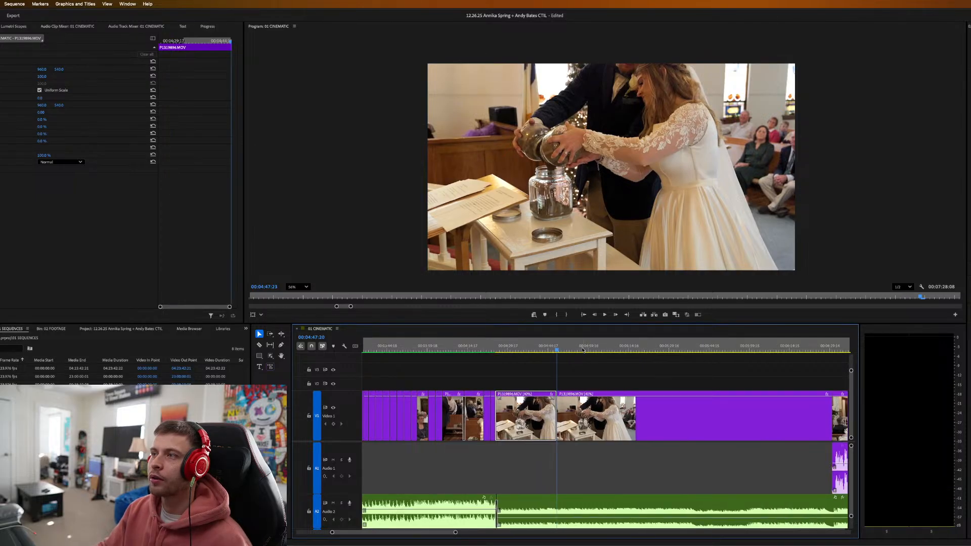
left_click_drag(583, 350, 709, 347)
left_click(694, 403)
middle_click(717, 410)
left_click(717, 383)
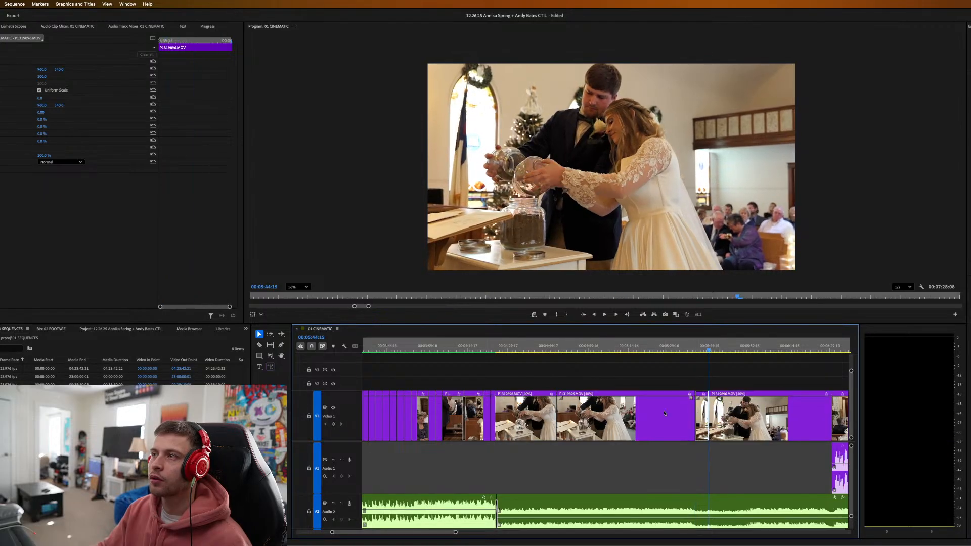
Move the short pouring segment directly behind the preceding ceremony shots and delete the other pieces of the slowed clip.
key("Delete")
left_click_drag(702, 414, 502, 401)
left_click(506, 398)
key("Delete")
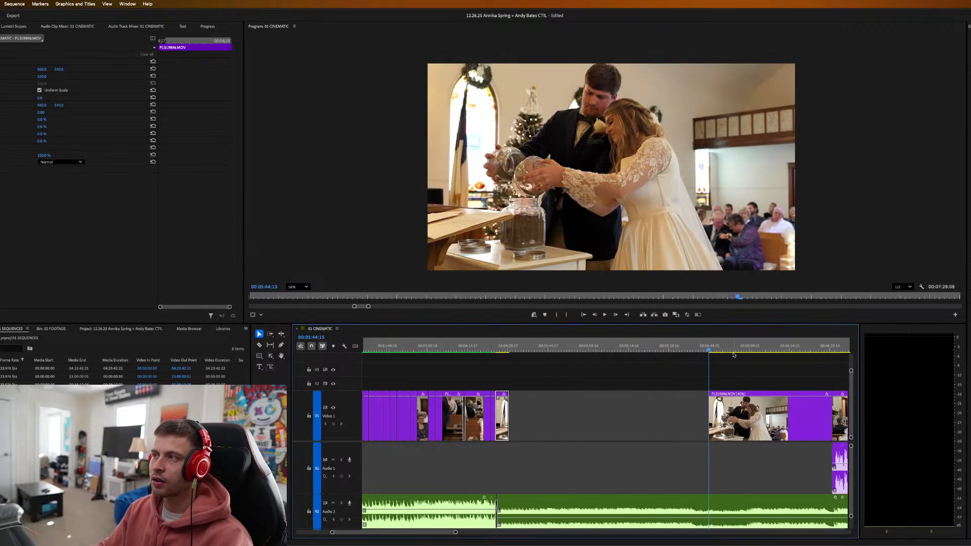
left_click_drag(734, 350, 758, 350)
left_click(757, 400)
key("Delete")
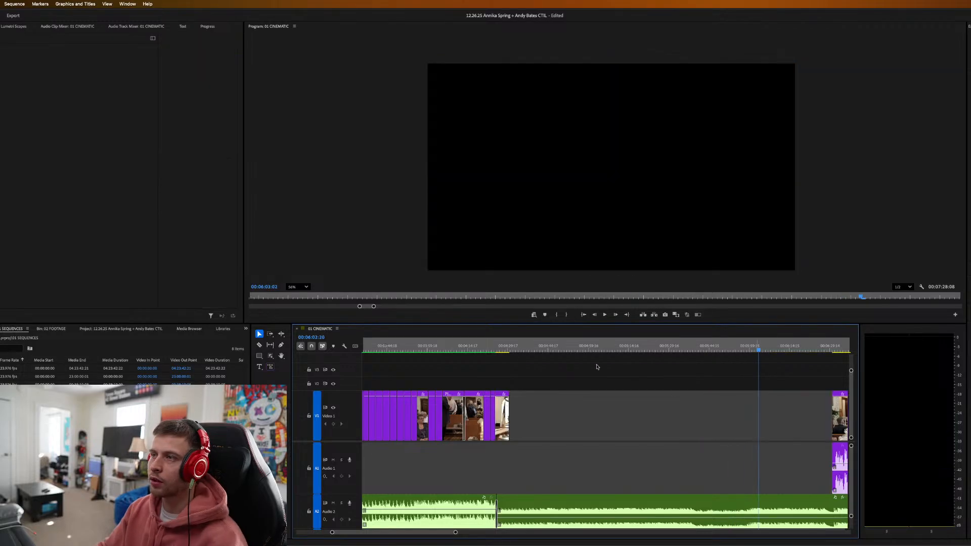
Mark a 14-second range over the short pouring segment ending at 00:04:38:13, render its preview and play it back.
key("Up")
left_click(531, 345)
key("o")
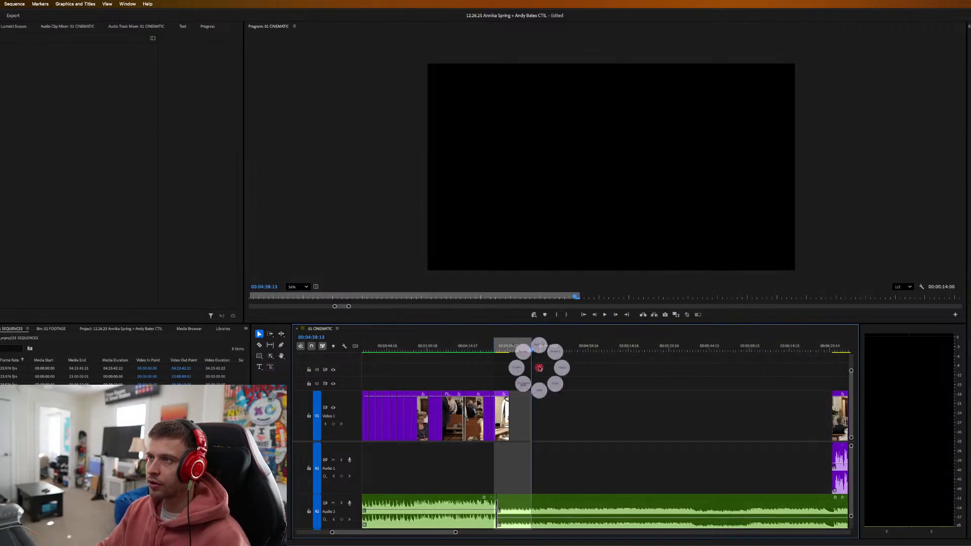
key("Return")
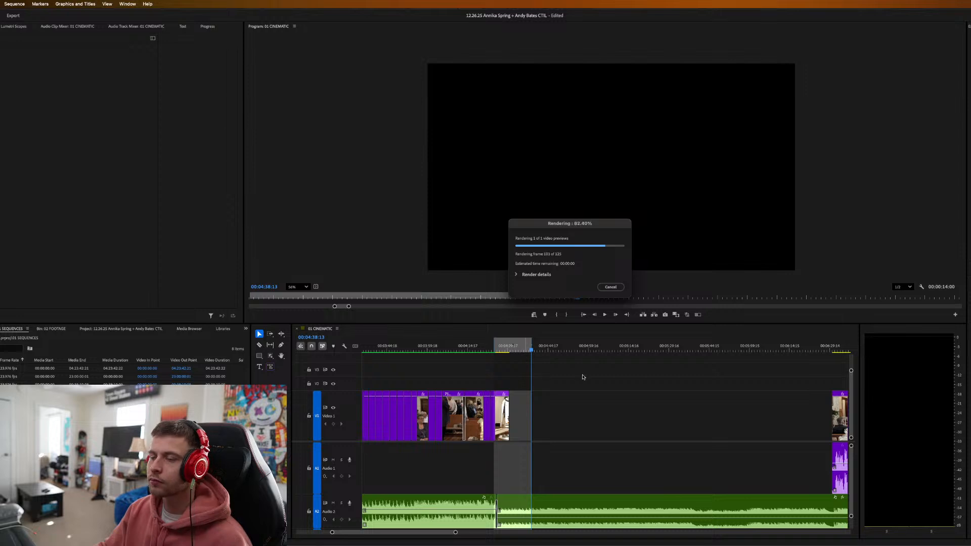
left_click(484, 348)
key("space")
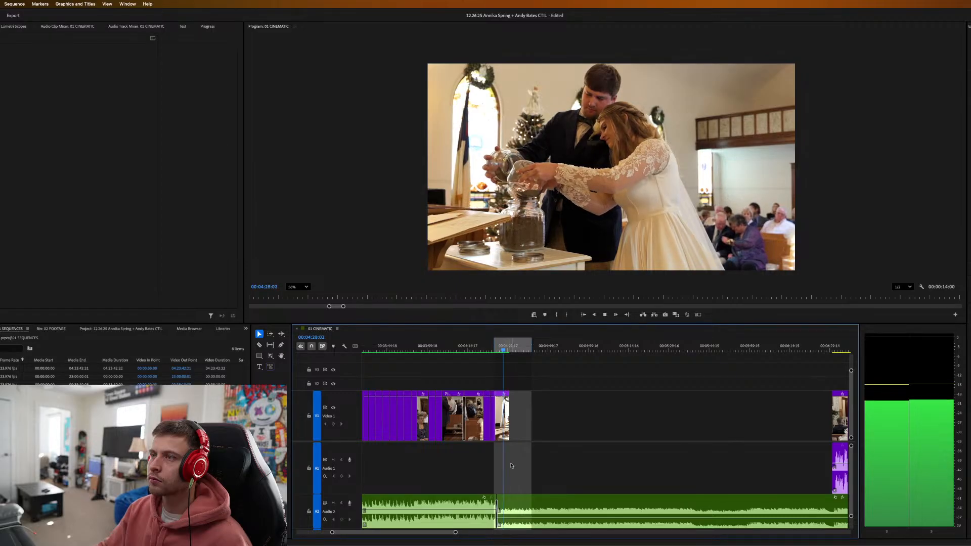
Roll the music edit on Audio 2 past the end of the pouring segment and apply the default transition to it.
key("space")
left_click_drag(498, 504, 527, 506)
right_click(528, 507)
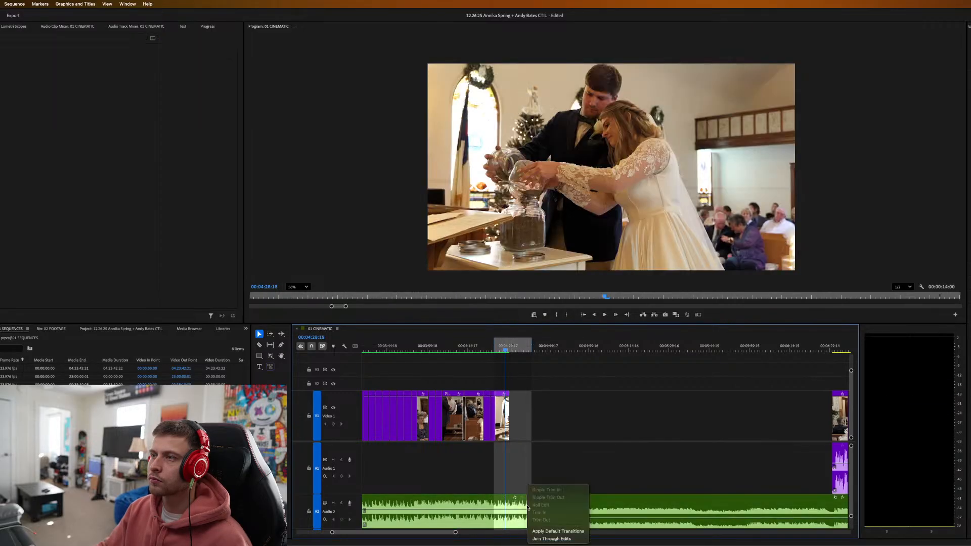
left_click(550, 531)
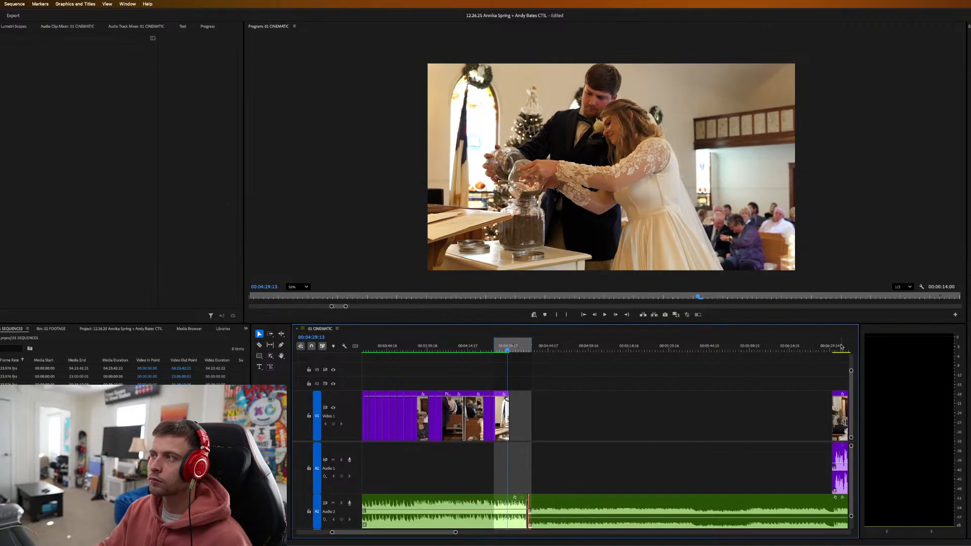
Review the altar clips from about 00:06:33 and move them with their audio directly behind the pouring segment.
left_click(837, 349)
key("minus")
key("minus")
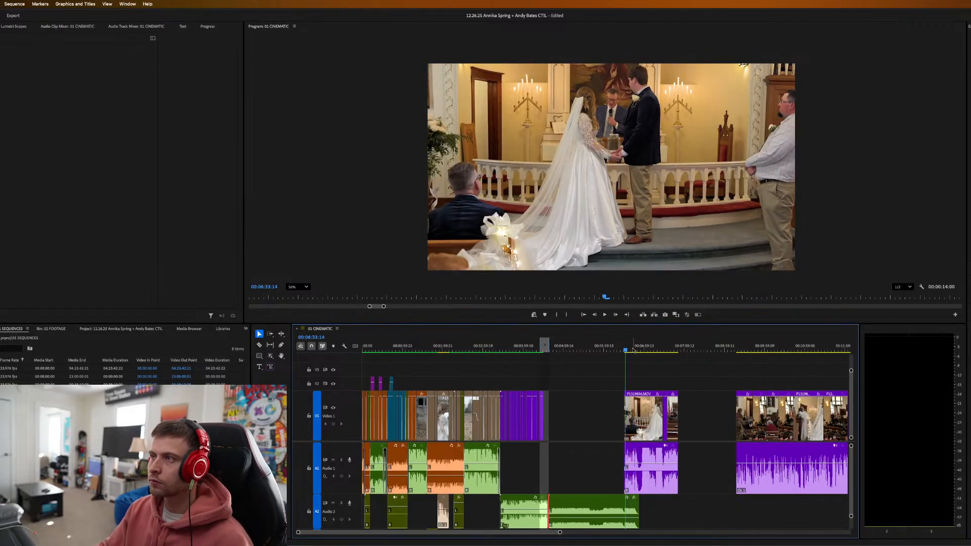
left_click(636, 350)
mouse_move(636, 351)
left_mouse_down()
mouse_move(651, 351)
mouse_move(643, 351)
left_mouse_up()
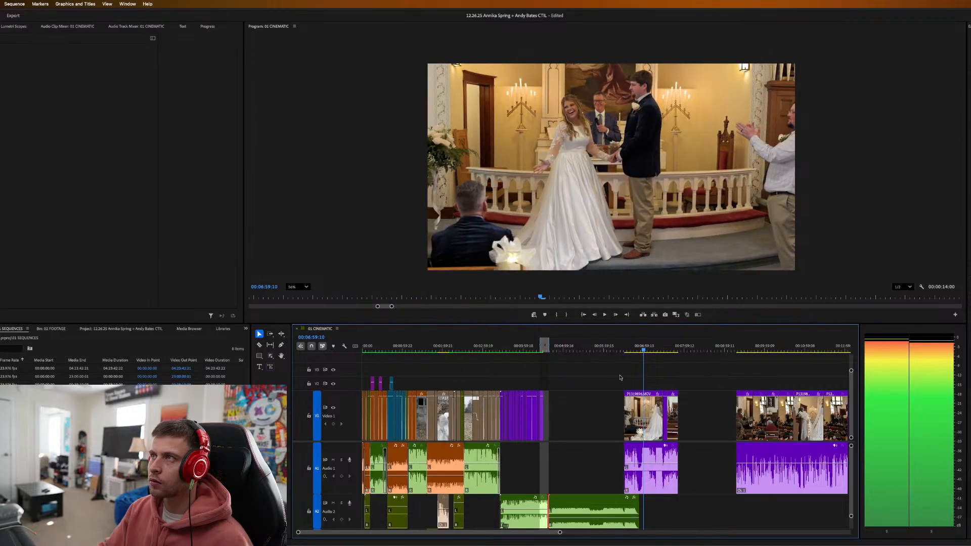
left_click_drag(599, 382, 721, 476)
left_click_drag(652, 420, 572, 420)
Trim the start of the altar clip and its audio at 00:04:31:00, close the gap and play the result.
left_click_drag(560, 344, 542, 344)
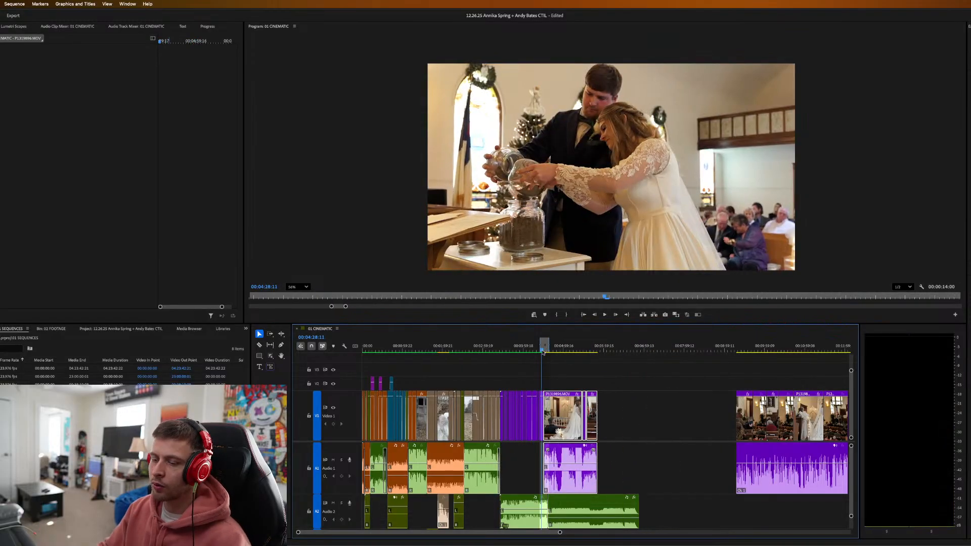
key("equal")
key("equal")
key("equal")
left_click(644, 377)
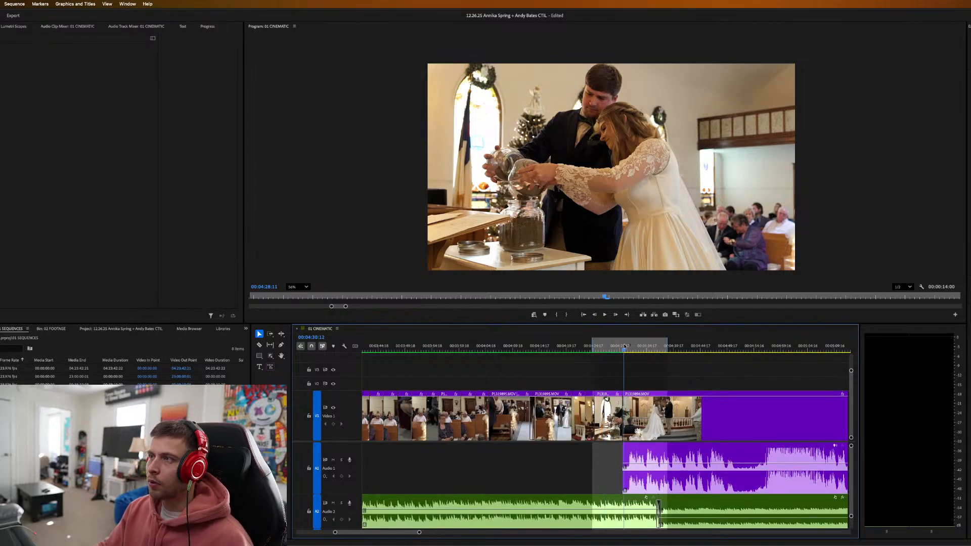
left_click_drag(624, 457, 630, 456)
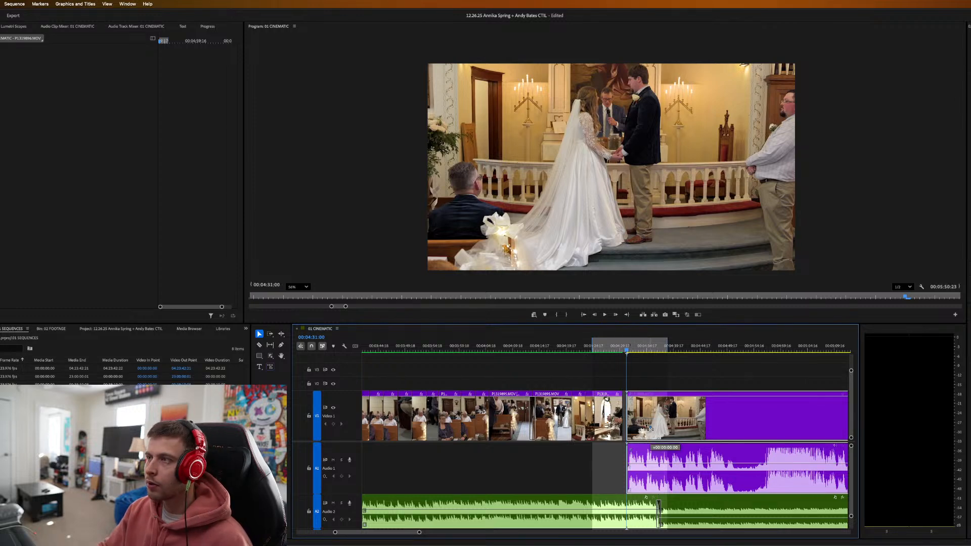
left_click_drag(649, 427, 645, 427)
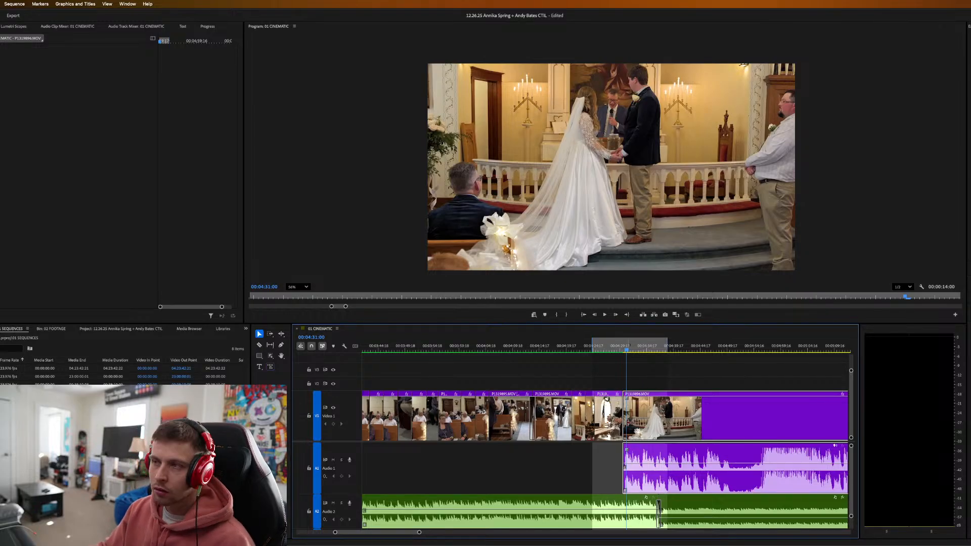
key("space")
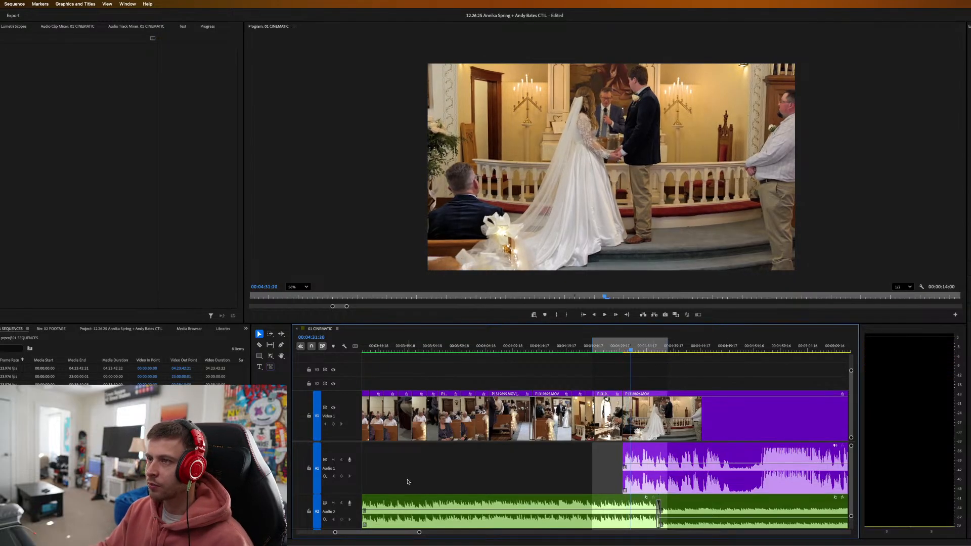
Roll the music edit on Audio 2 back to the start of the altar clip and apply the default transition.
left_click_drag(656, 501, 628, 505)
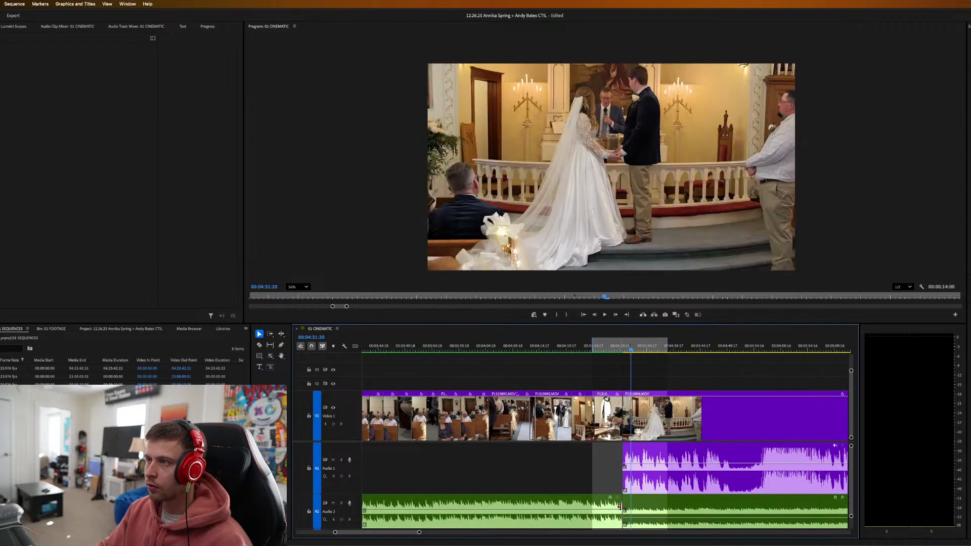
right_click(620, 507)
left_click(610, 494)
right_click(634, 518)
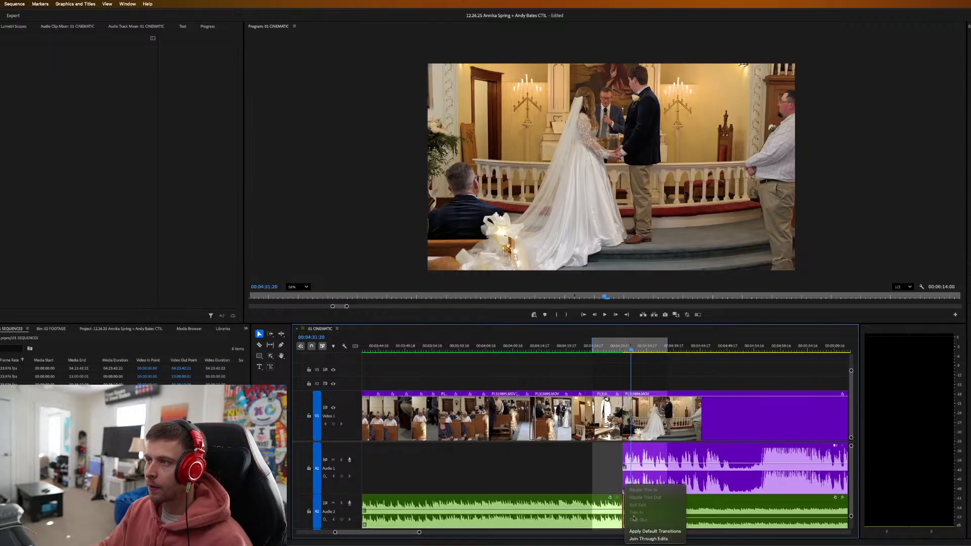
left_click(638, 531)
Play the transition into the altar clip and extend the marked range to about 46 seconds.
left_click(606, 349)
key("space")
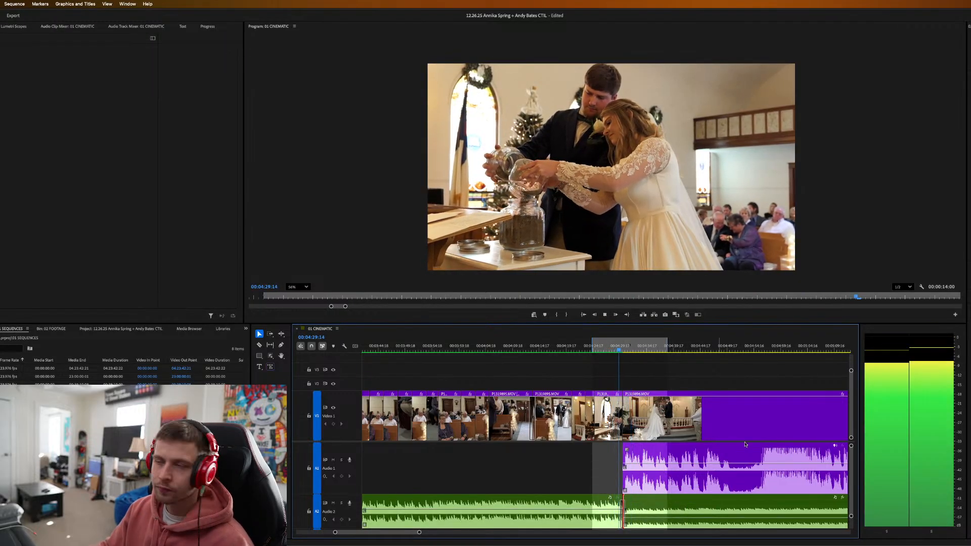
scroll(607, 404, "down", 5)
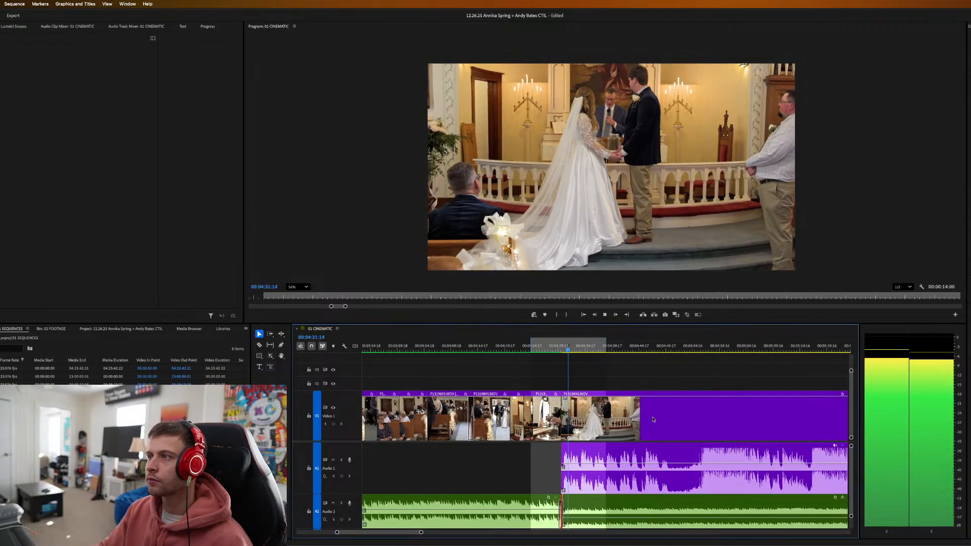
left_click_drag(552, 345, 717, 337)
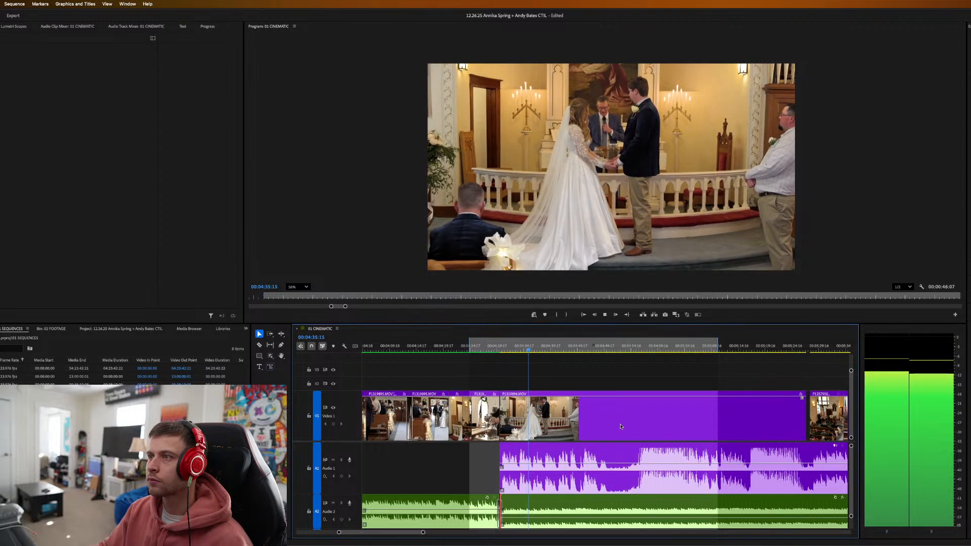
Try to split the altar clip and its audio at 00:04:50:08.
left_click(599, 417)
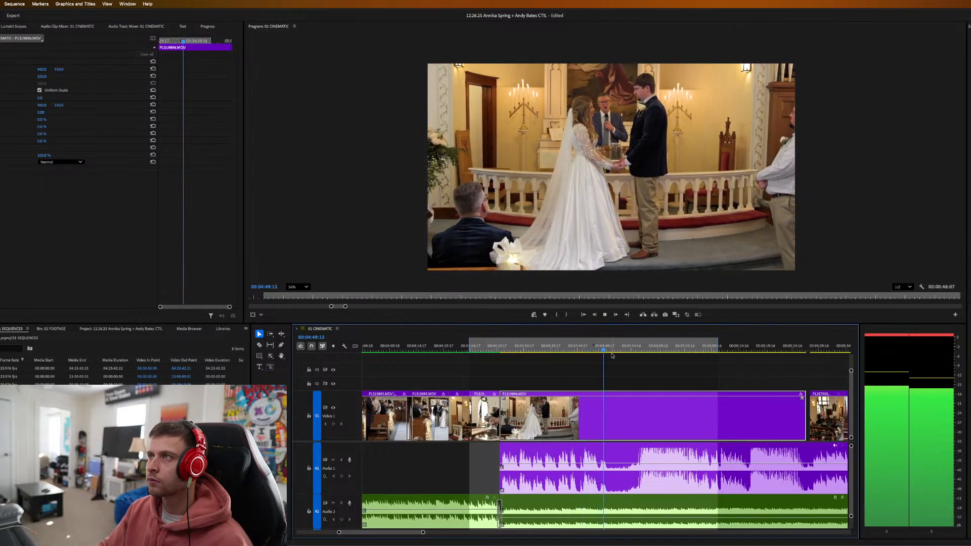
key("space")
key("ctrl+k")
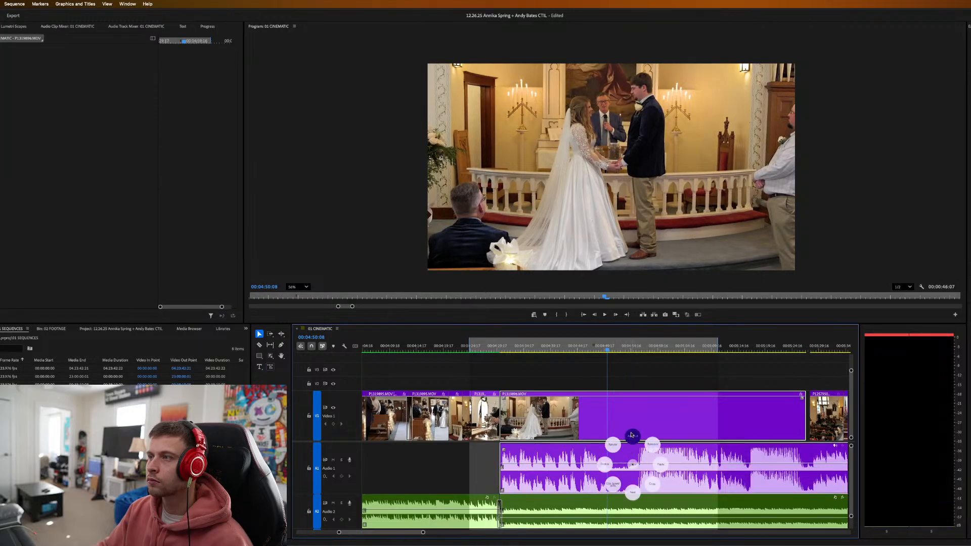
mouse_move(613, 349)
left_mouse_down()
mouse_move(622, 349)
mouse_move(609, 349)
left_mouse_up()
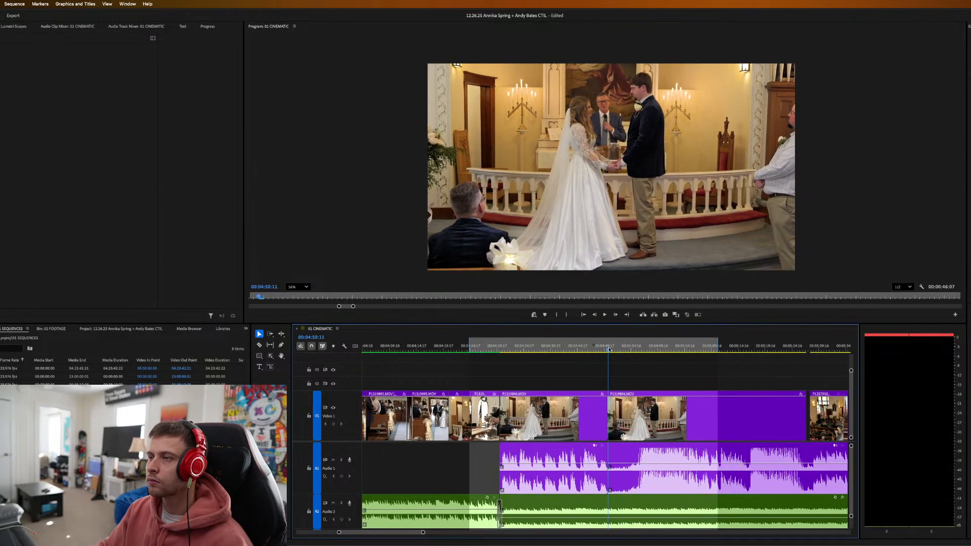
key("ctrl+z")
Play the altar clip through the kiss and split it and its audio at 00:05:01:07.
key("space")
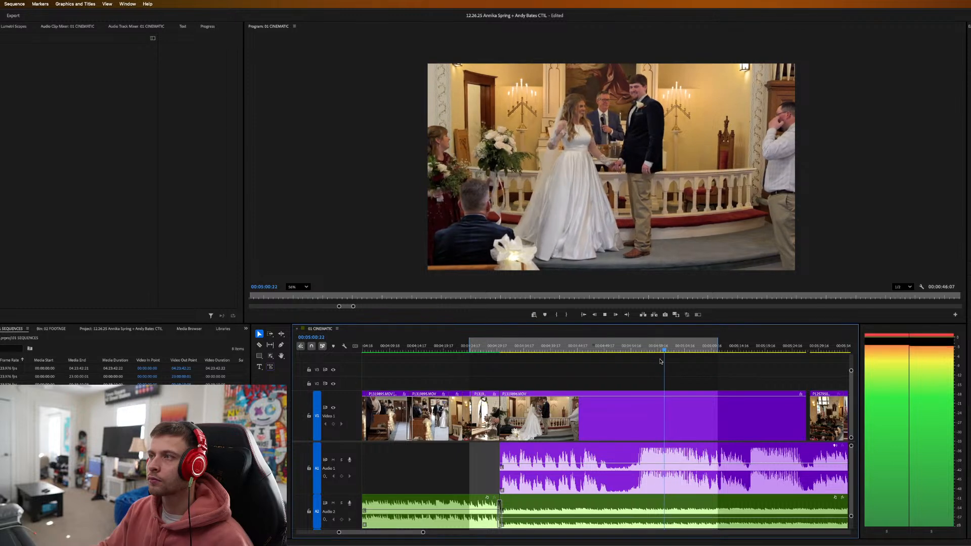
key("space")
left_click(652, 469)
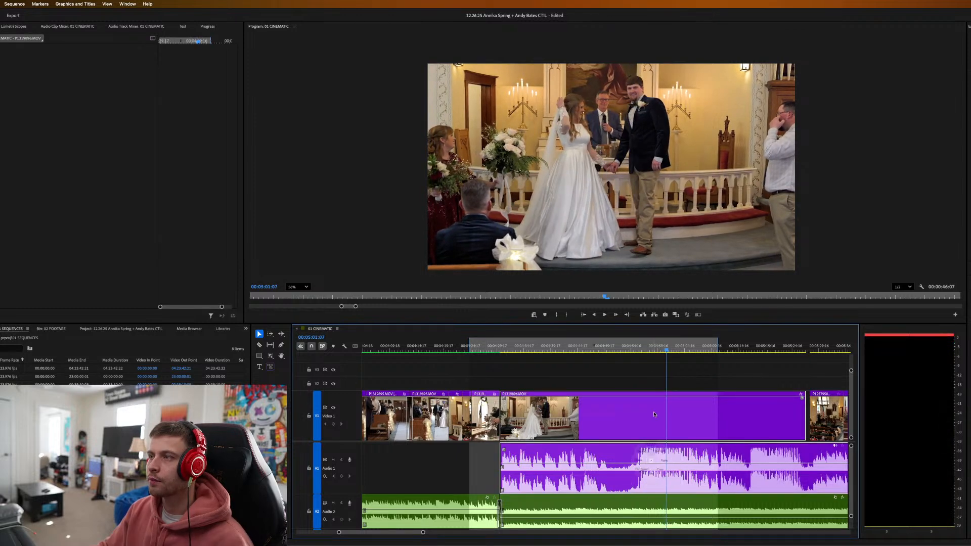
key("ctrl+k")
Find the kiss at 00:04:53:14 and show the altar clip's Time Remapping Speed keyframes.
left_click(617, 349)
key("space")
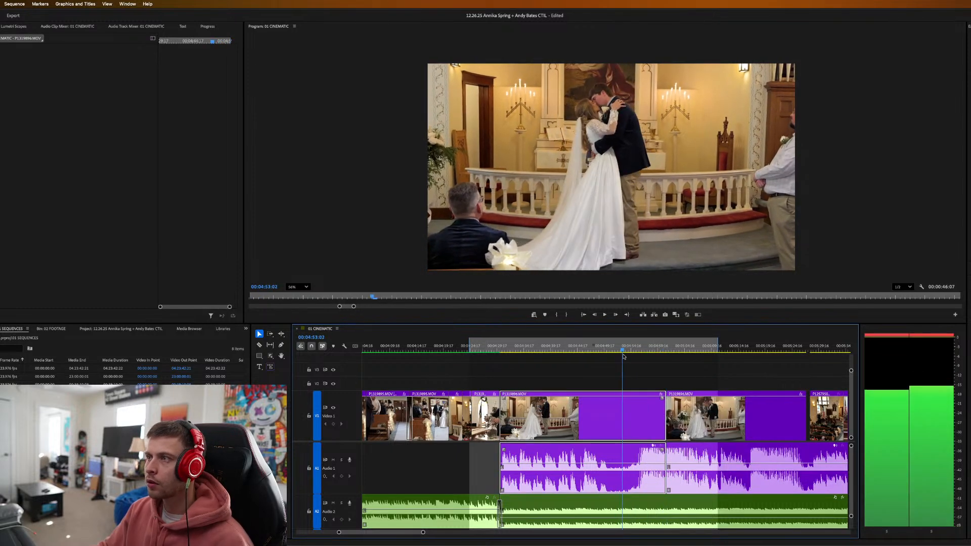
key("space")
left_click(638, 415)
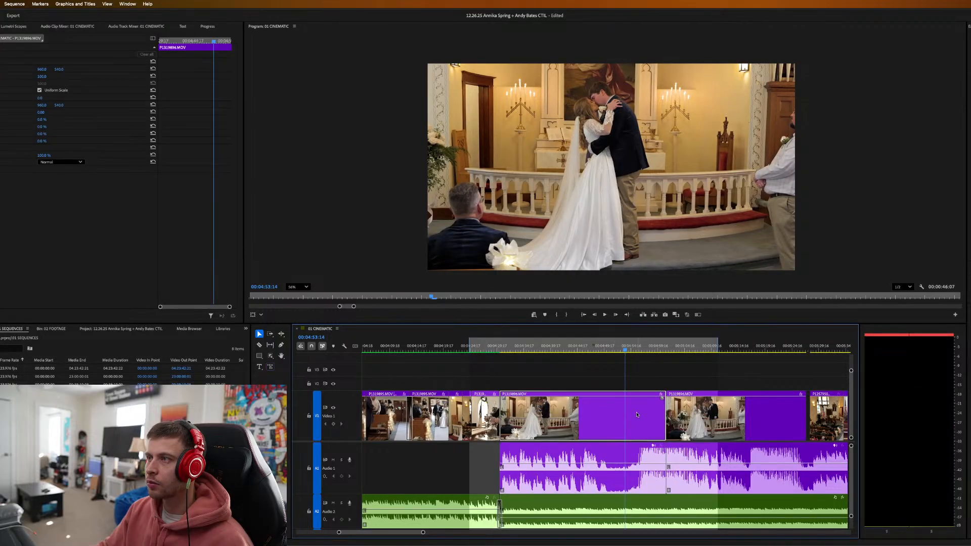
right_click(639, 415)
left_click(621, 410)
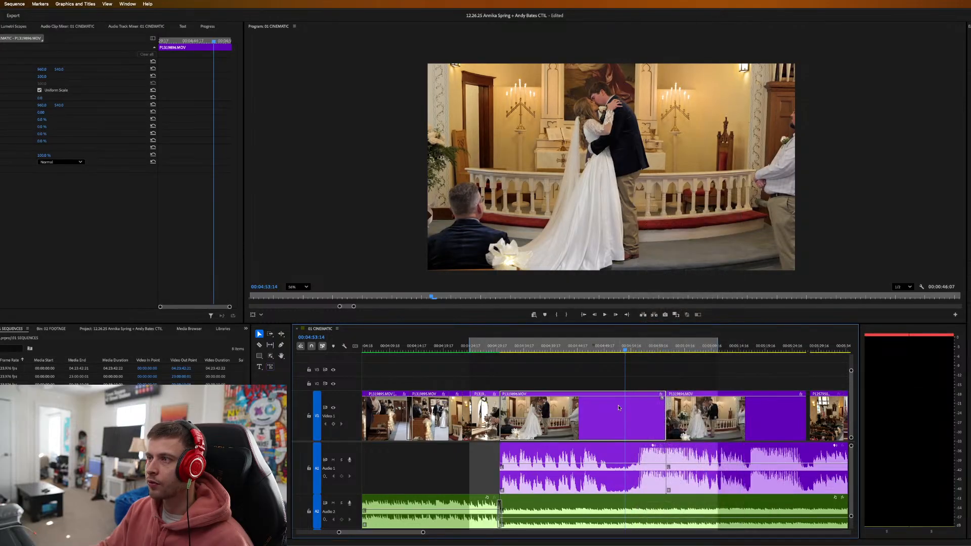
right_click(621, 409)
mouse_move(650, 541)
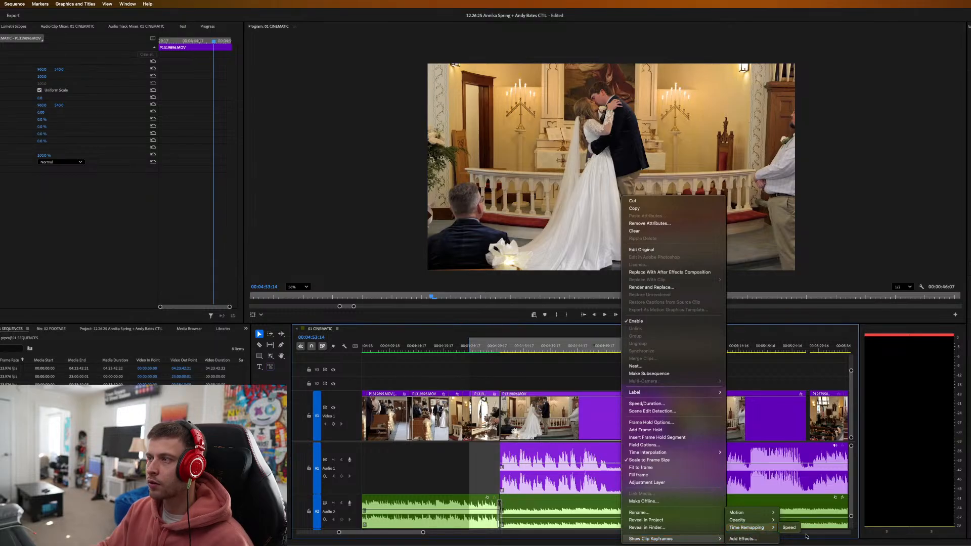
left_click(791, 528)
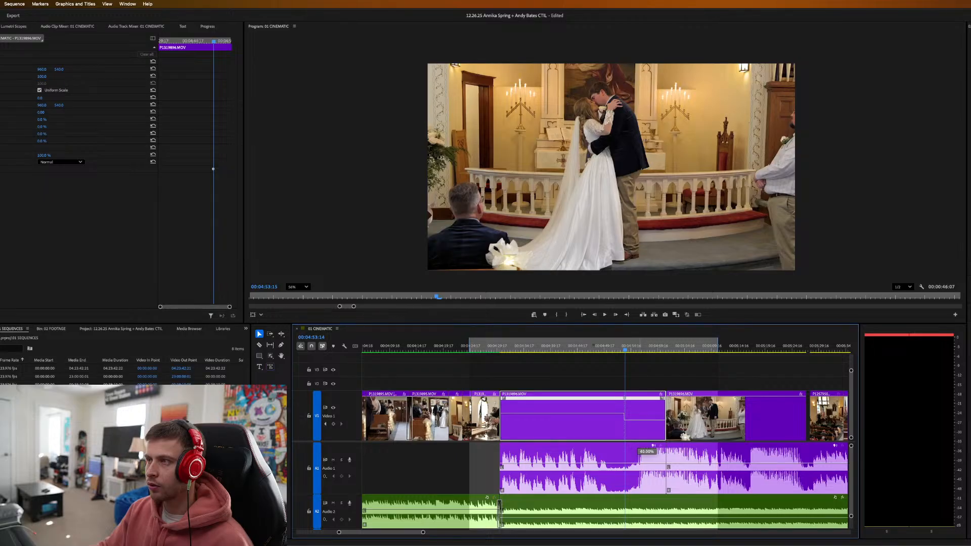
Spread the speed keyframe at the kiss into a gradual slowdown ramp and play it.
mouse_move(626, 400)
left_mouse_down()
mouse_move(635, 411)
mouse_move(623, 398)
left_mouse_up()
left_click(609, 347)
key("space")
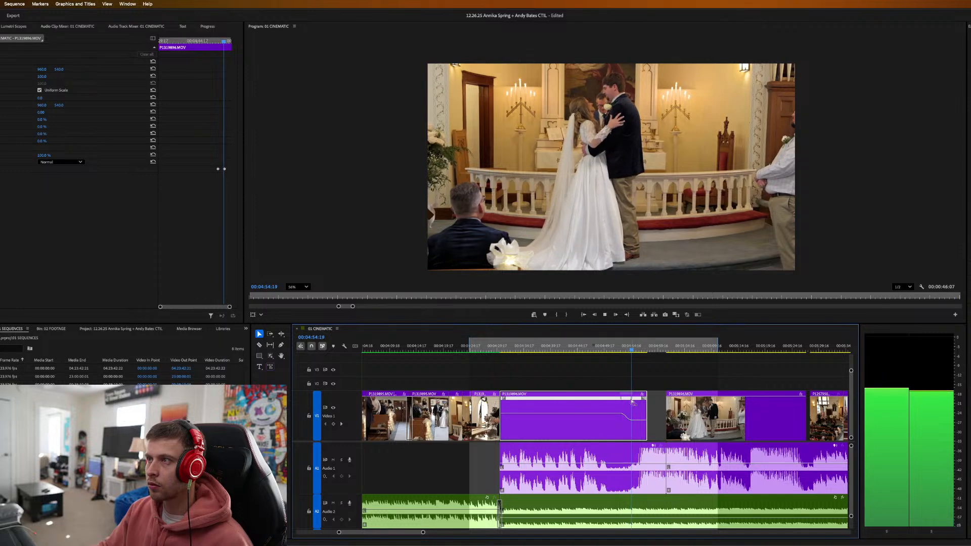
Shift the speed ramp slightly earlier so the slowdown leads into the kiss, and play it.
left_click_drag(627, 398, 618, 397)
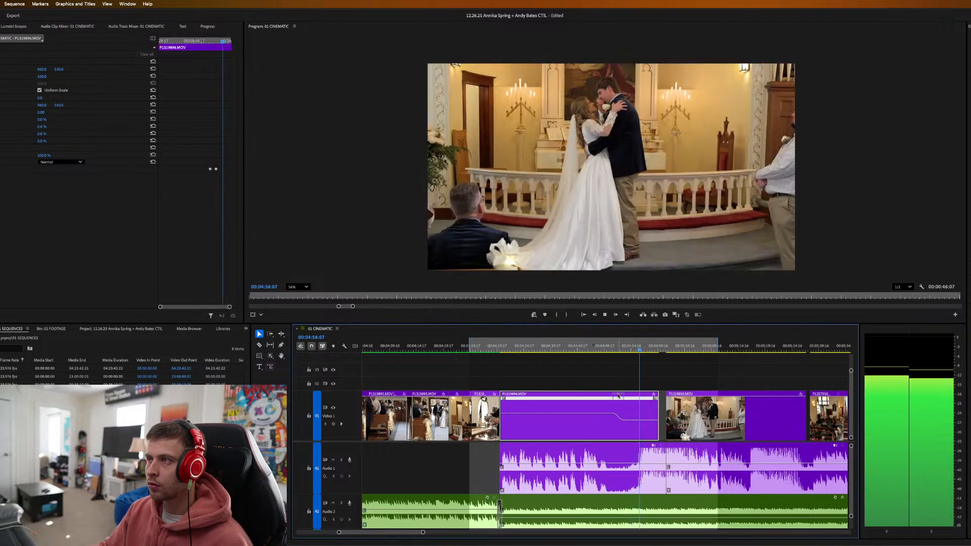
left_click(597, 350)
key("=")
key("=")
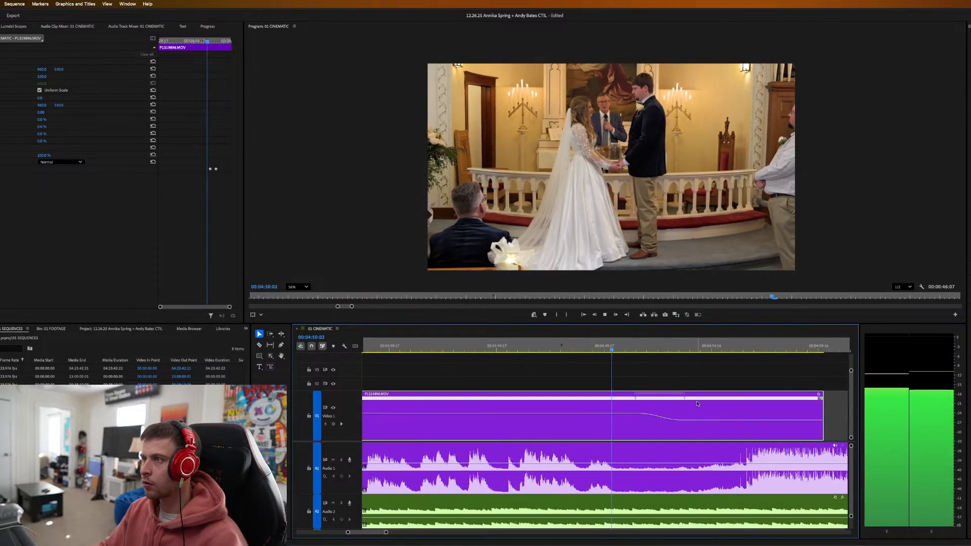
left_click_drag(696, 403, 652, 409)
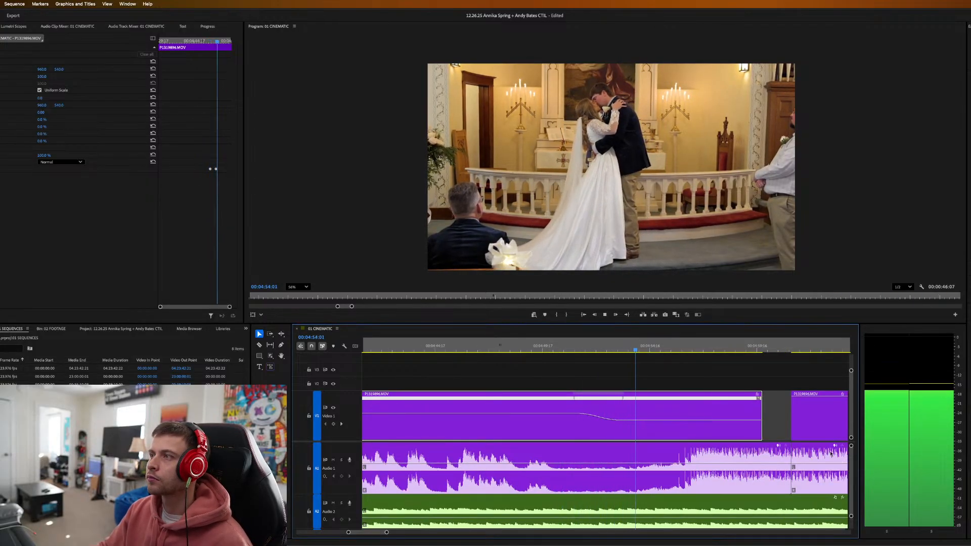
Trim the end of the slowed kiss clip and its audio to just before 00:04:56:00.
left_click_drag(759, 436, 668, 436)
key("space")
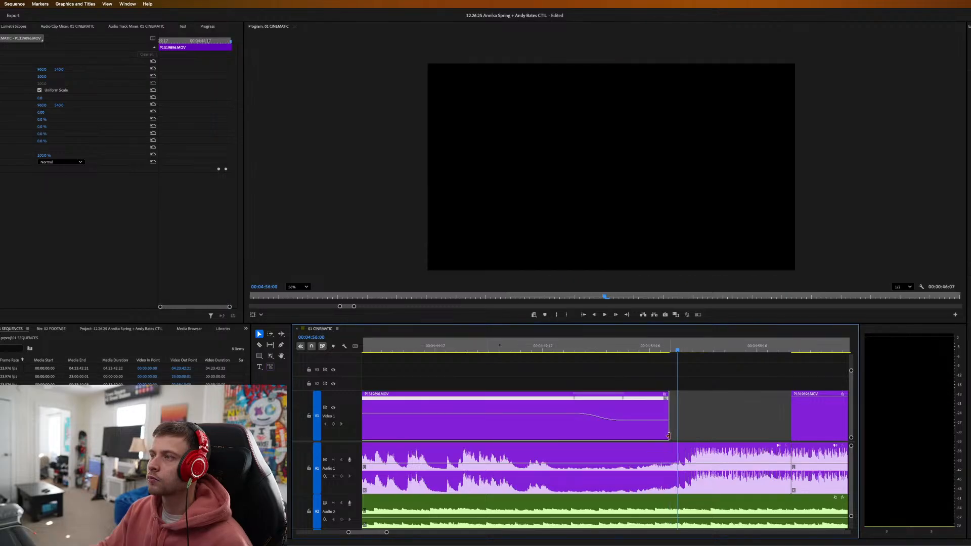
left_click(706, 456)
key("space")
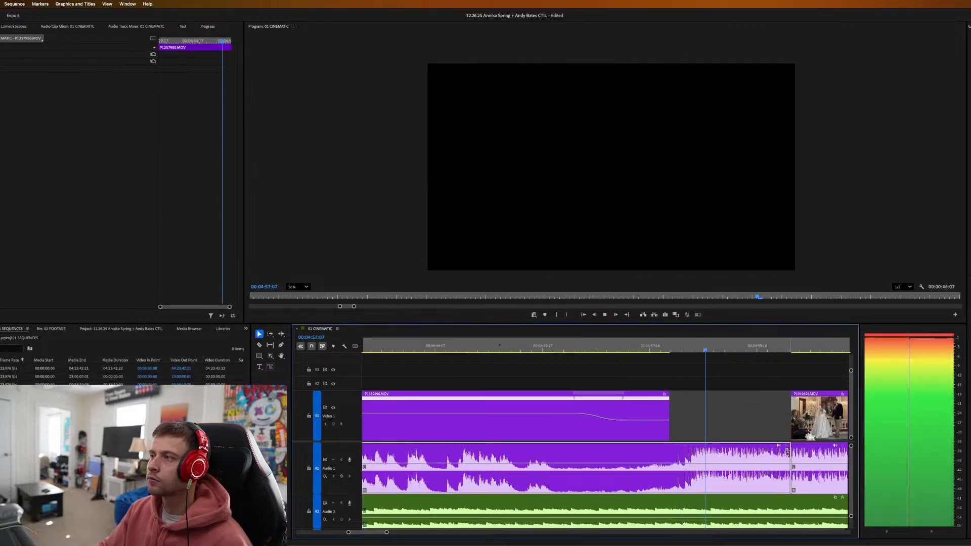
left_click_drag(791, 463, 669, 463)
Trim the start of the following altar clip and its audio, and close the gap behind the kiss clip.
left_click(730, 413)
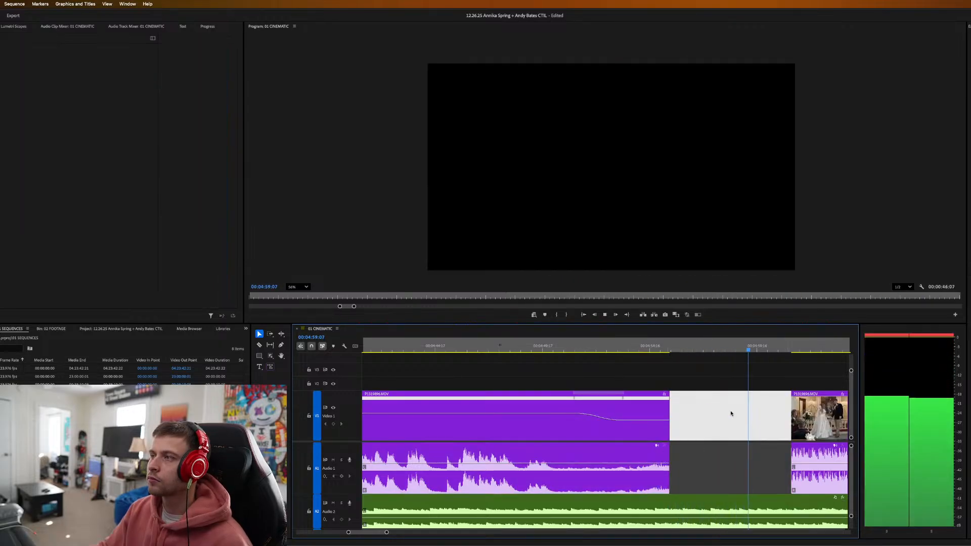
left_click_drag(811, 476, 686, 474)
key("space")
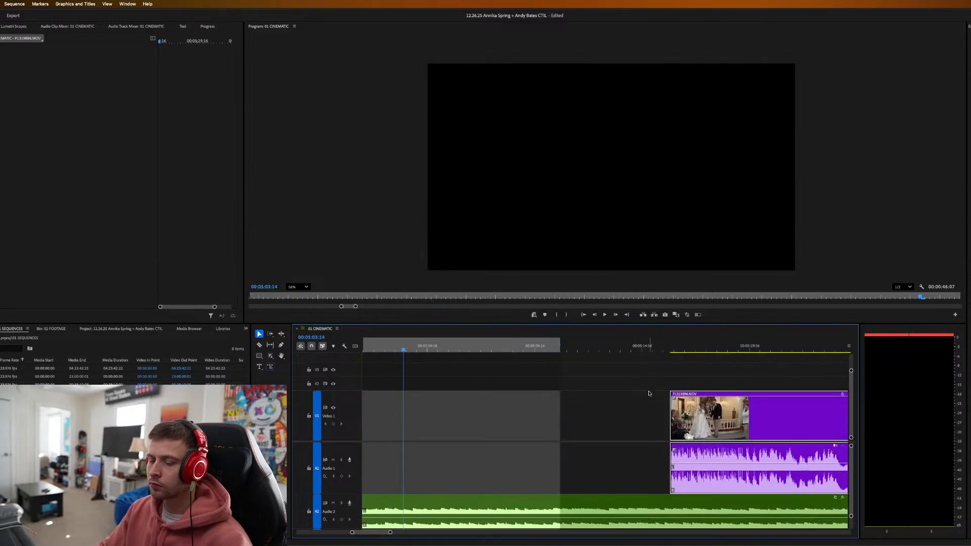
scroll(609, 417, "down", 4)
left_click(608, 416)
key("Delete")
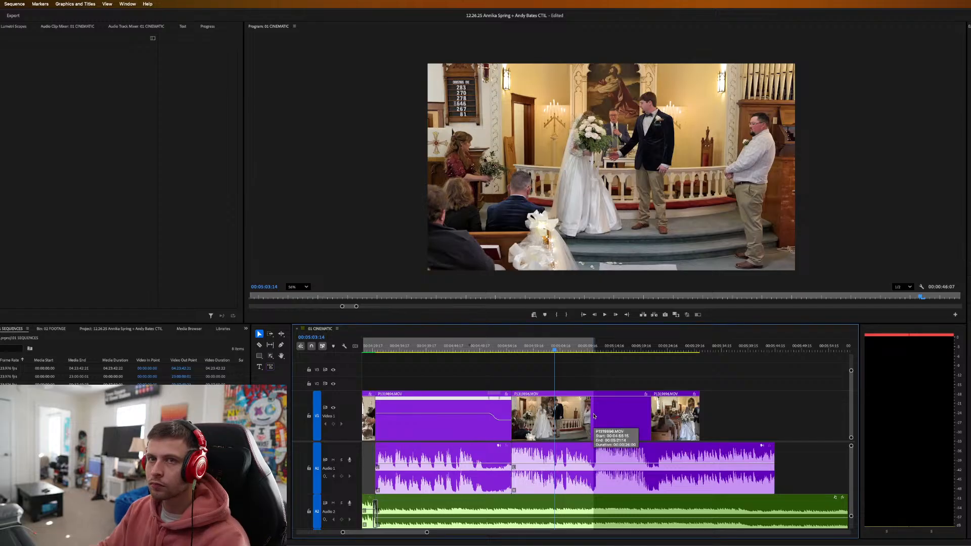
Extend the marked range to the end of the altar audio and play from the kiss onward.
key("space")
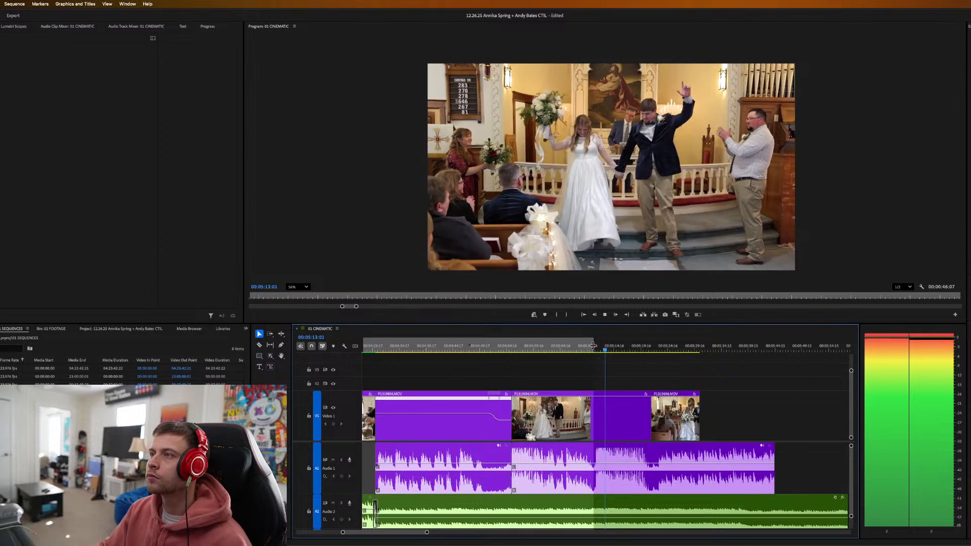
left_click_drag(593, 345, 771, 354)
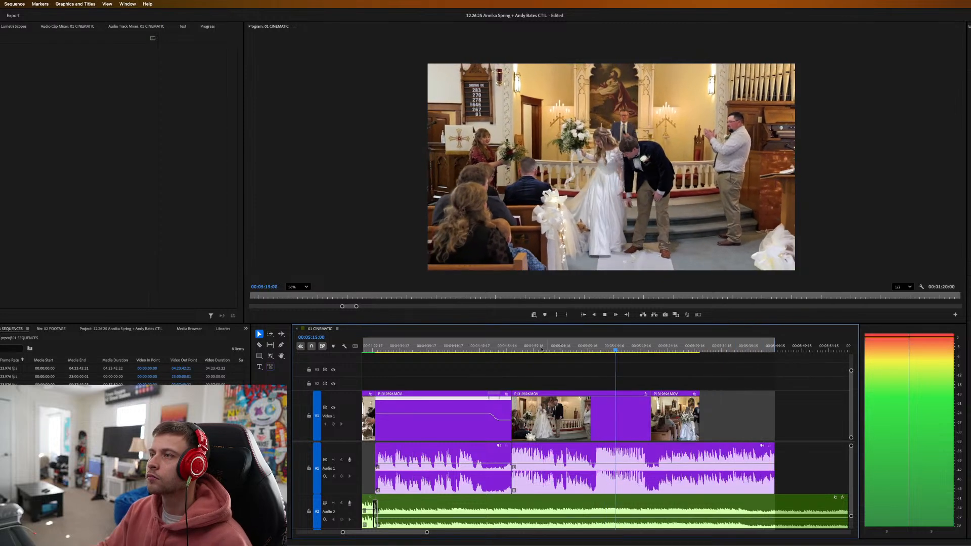
left_click(492, 347)
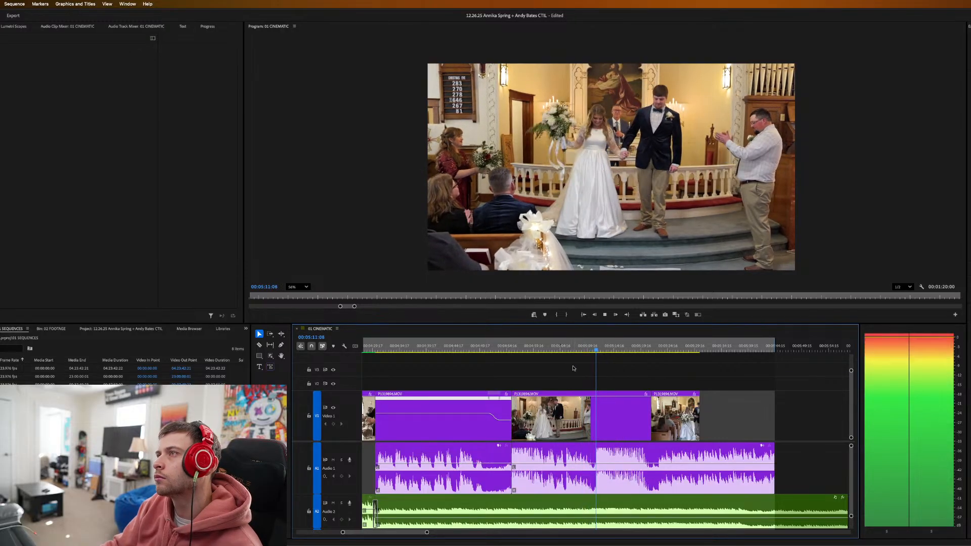
Split the bouquet clip and its audio at 00:05:05:10, delete the part before the split and close the gap.
left_click(564, 348)
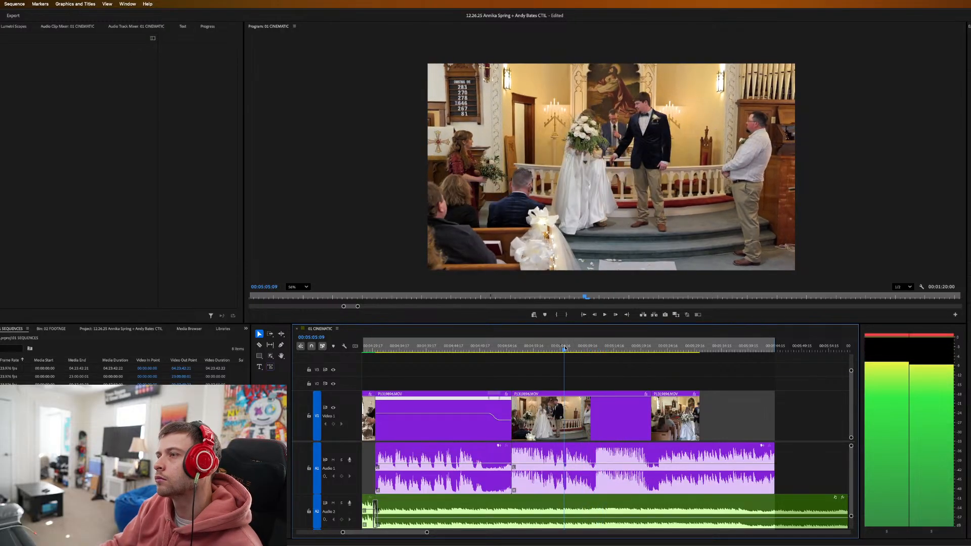
key("space")
left_click(570, 449)
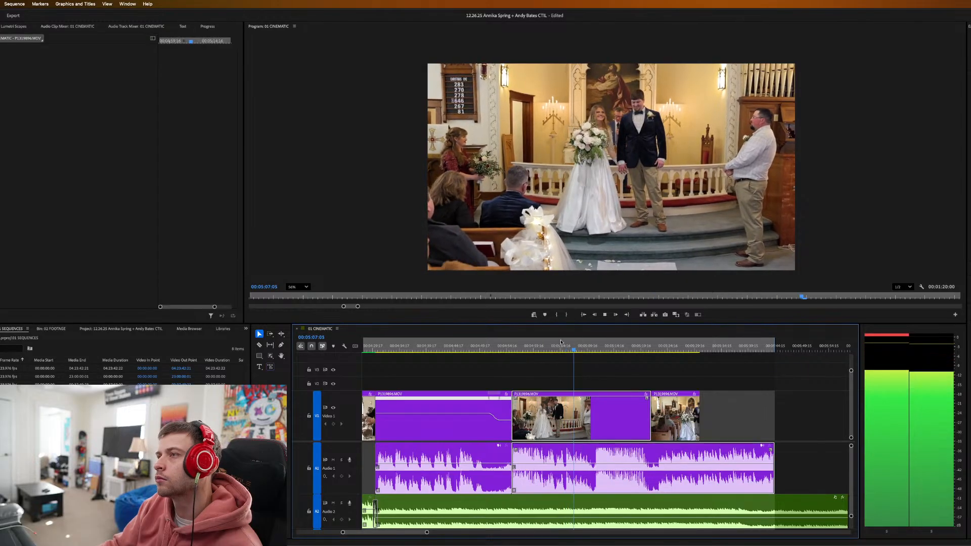
left_click_drag(567, 347, 564, 360)
middle_click(564, 430)
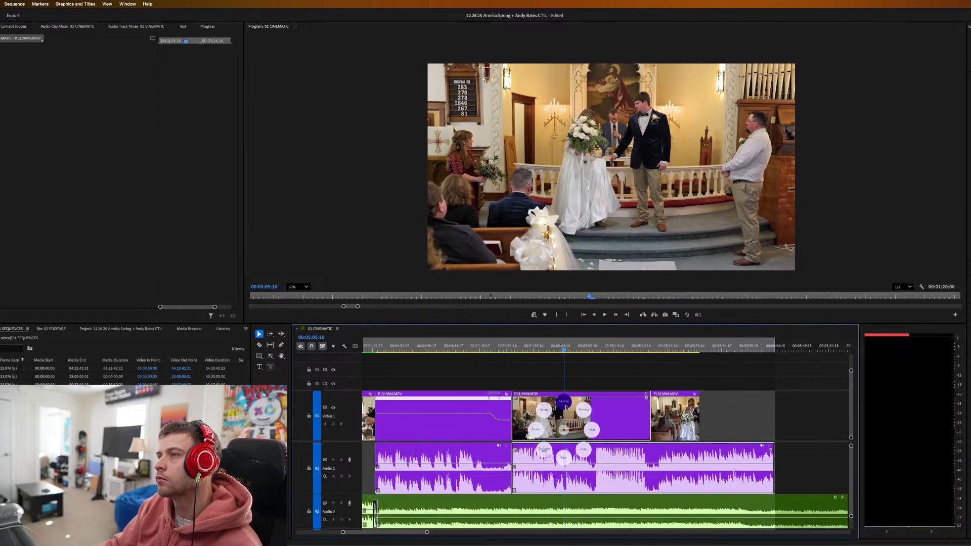
left_click(566, 407)
key("Delete")
left_click(544, 414)
key("Delete")
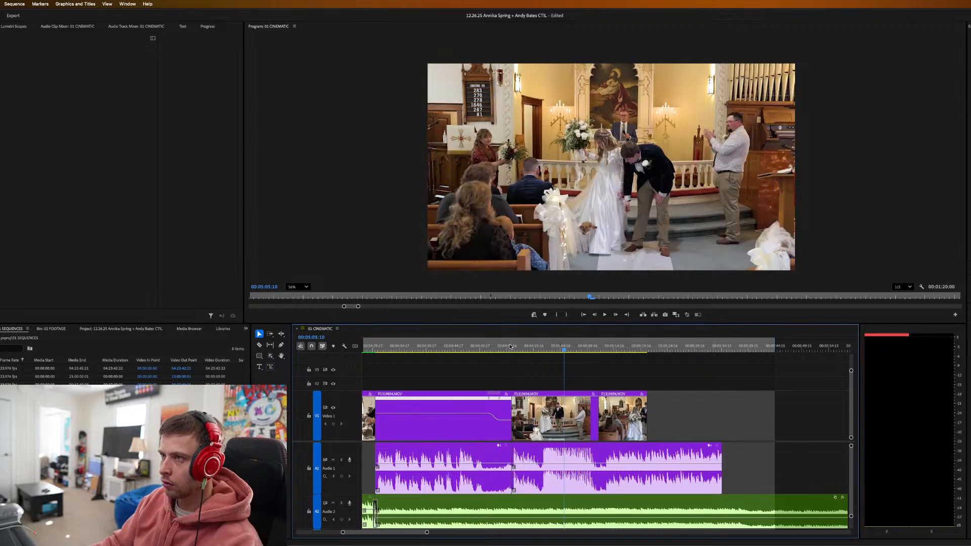
Play the cut from the kiss into the bouquet clip and trim about half a second off the clip's video start.
left_click(499, 348)
key("space")
key("=")
key("=")
scroll(609, 430, "down", 1)
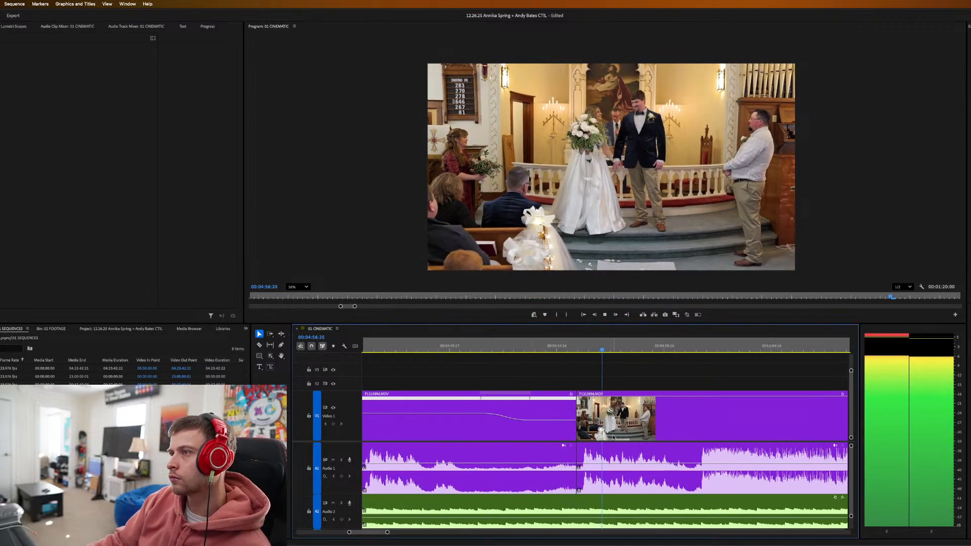
left_click(619, 424)
key("k")
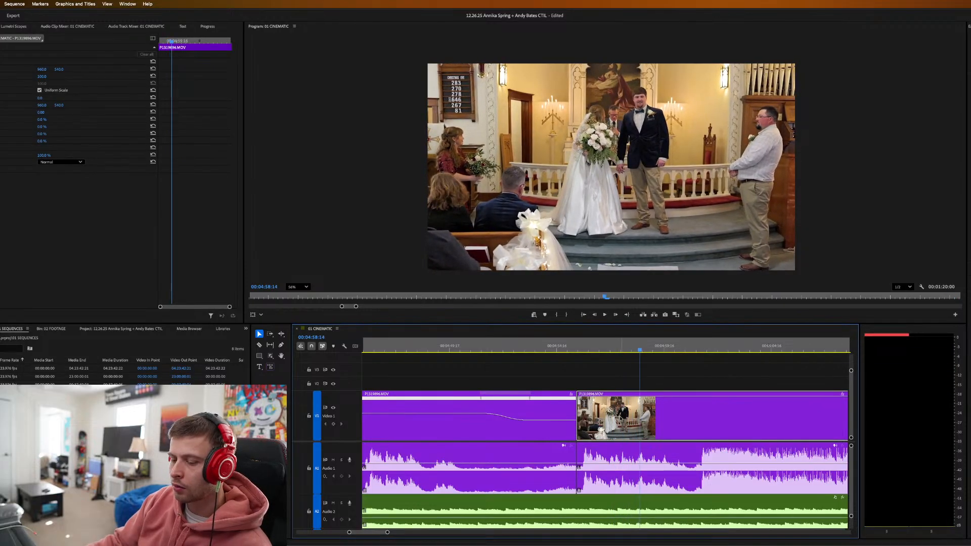
left_click_drag(581, 421, 592, 419)
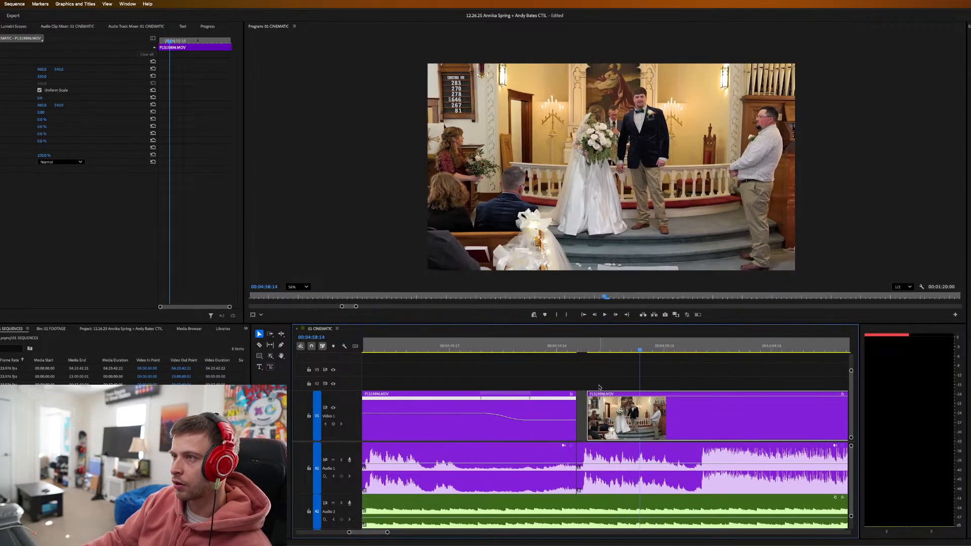
Slide the bouquet clip and its audio earlier over the kiss clip's end so the sound leads the picture, and play the cut.
left_click(609, 458)
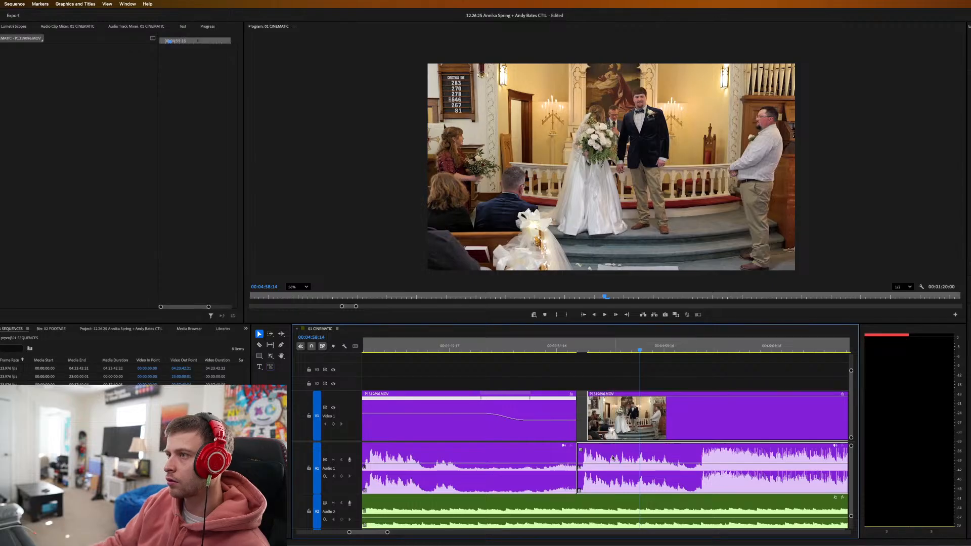
left_click_drag(613, 458, 599, 457)
left_click(535, 345)
key("space")
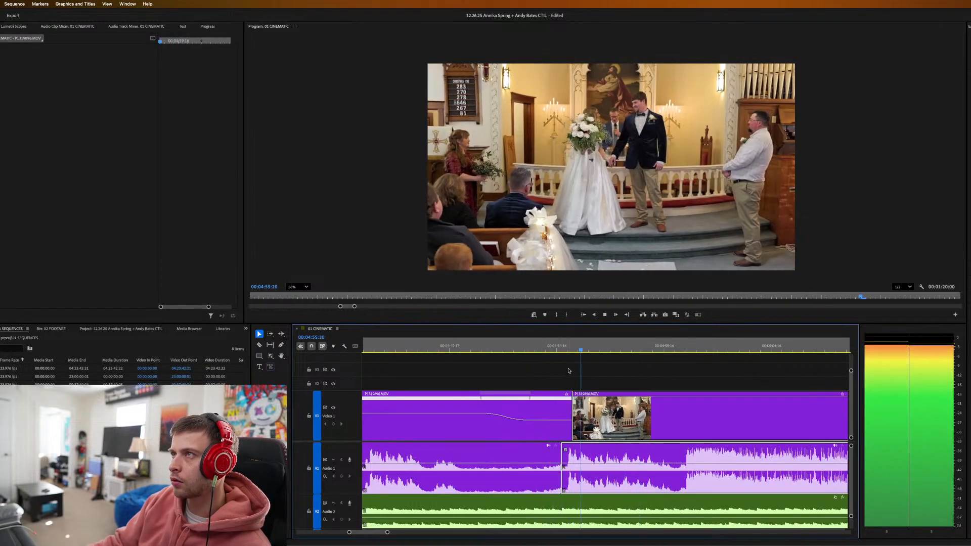
Move the last altar clip about 17 frames earlier against the bouquet clip and play on to 00:05:03:06.
key("minus")
key("minus")
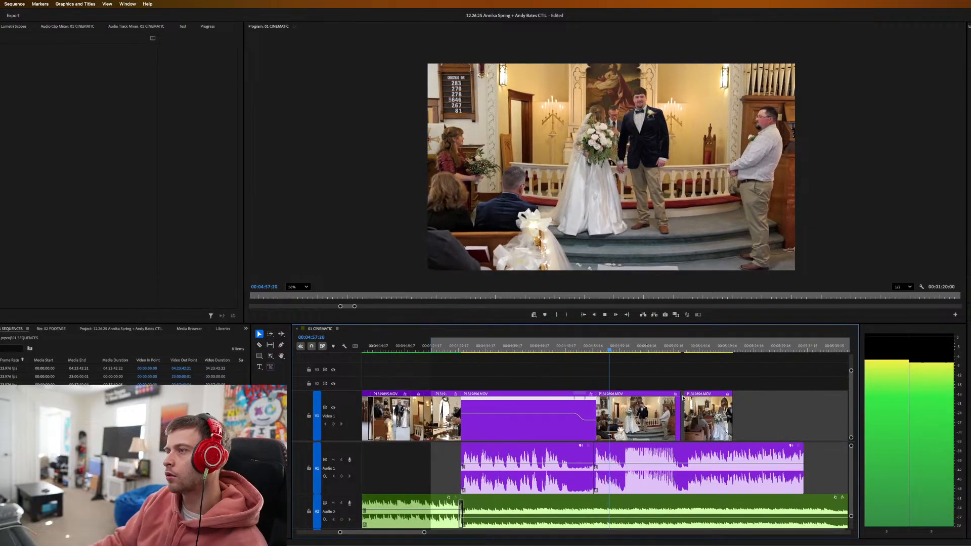
left_click(707, 426)
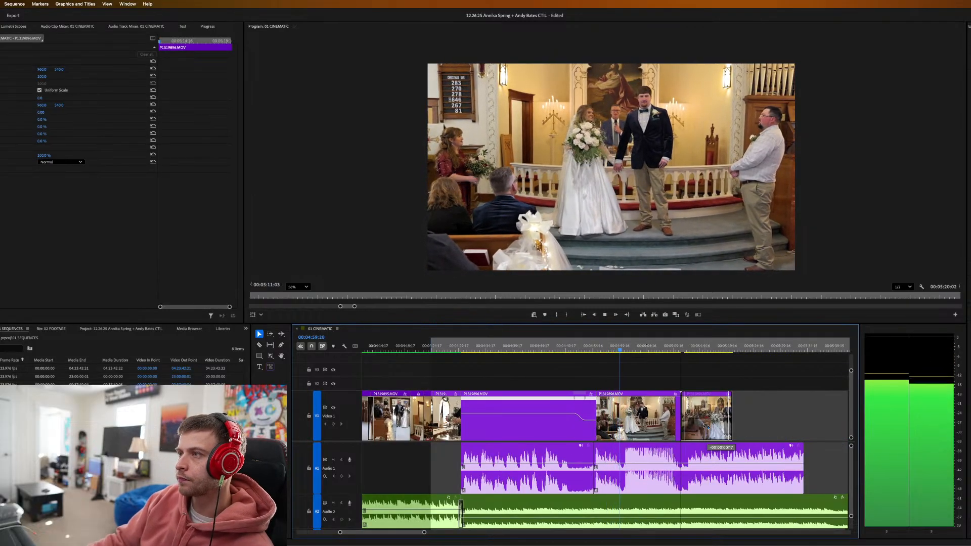
scroll(704, 426, "down", 3)
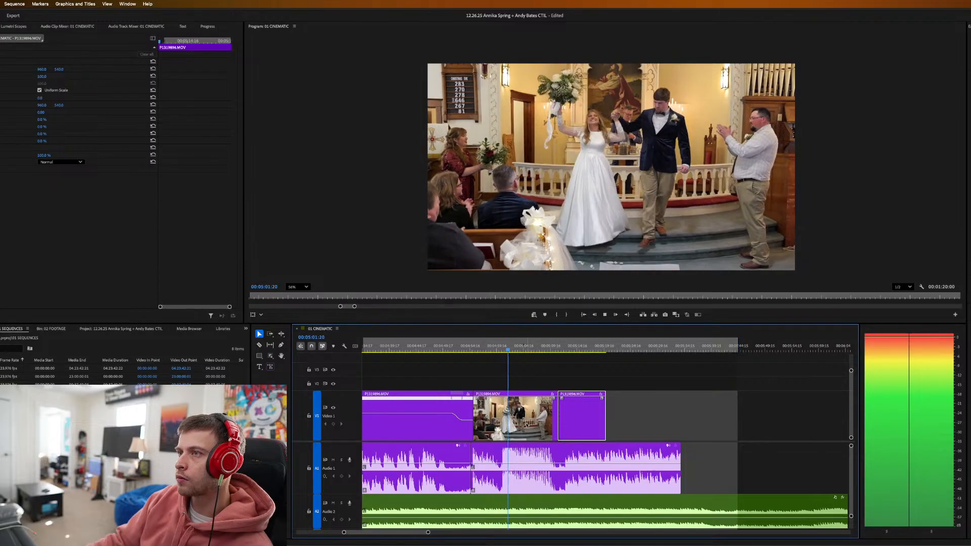
key("space")
left_click(526, 423)
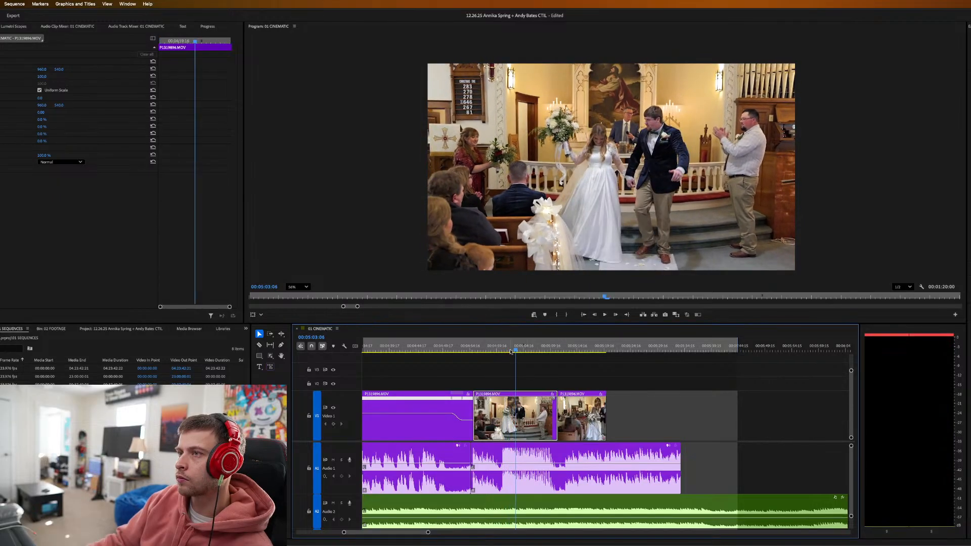
Add a time-remapping speed ramp to the bouquet clip that gradually slows it from 00:05:00:10, and play the result.
left_click_drag(512, 349, 501, 350)
right_click(511, 417)
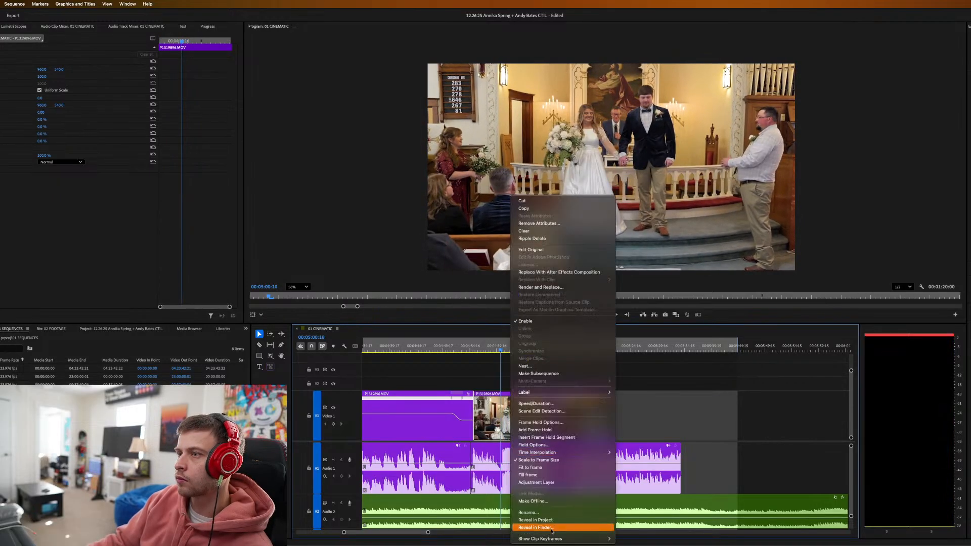
mouse_move(577, 537)
left_click(680, 528)
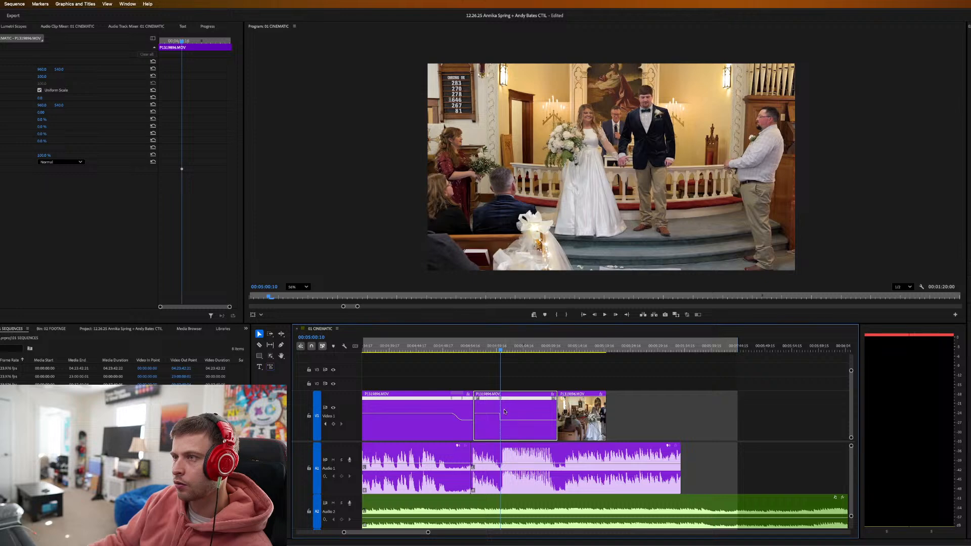
left_click_drag(503, 402, 506, 414)
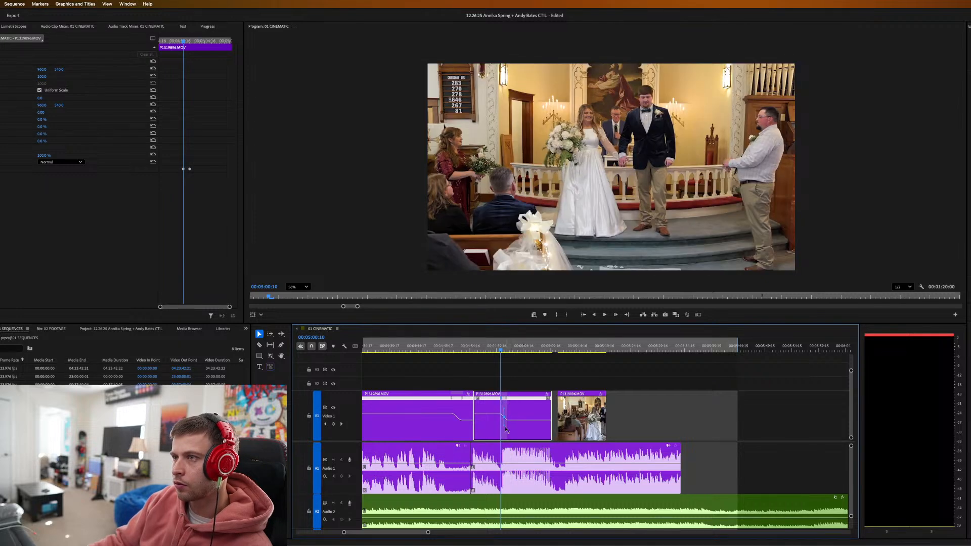
key("space")
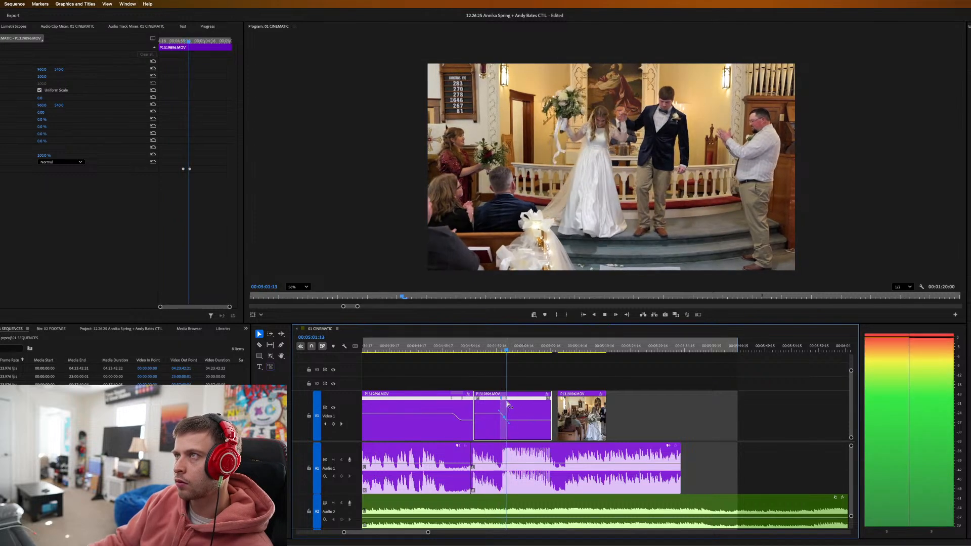
key("space")
Keyframe the bouquet clip's audio to dip gradually before 00:05:03:12, and play the section.
left_click(503, 465)
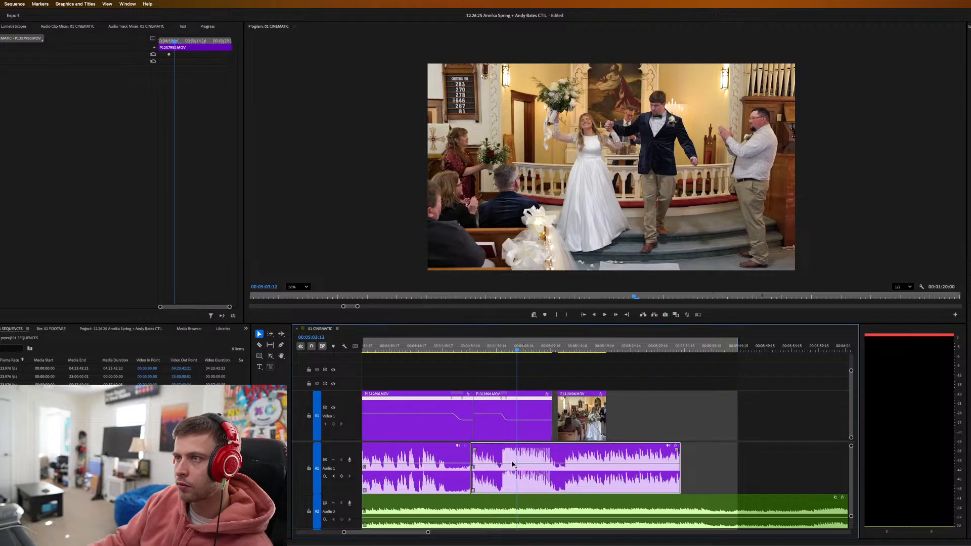
left_click_drag(519, 466, 517, 470)
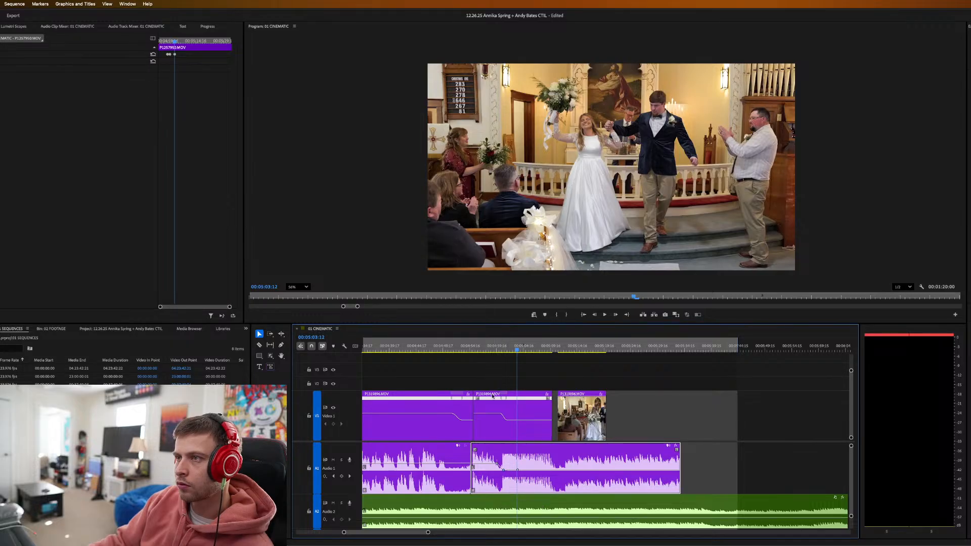
key("space")
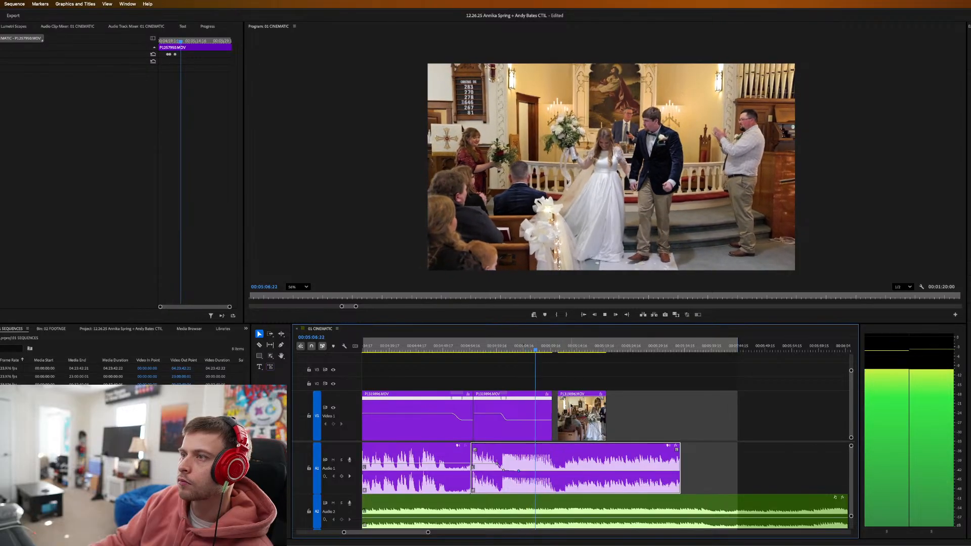
key("space")
Shorten the bouquet clip to end at about 00:05:06:06, start the aisle clip with the dogs there, and play the cut.
mouse_move(551, 412)
left_mouse_down()
mouse_move(529, 412)
mouse_move(611, 415)
mouse_move(532, 415)
left_mouse_up()
left_click(558, 347)
left_click(540, 348)
key("space")
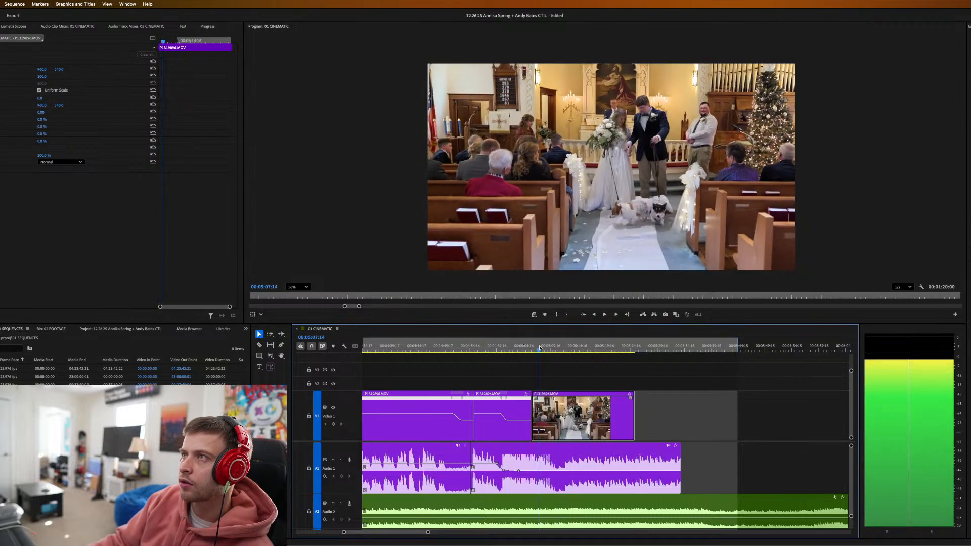
key("space")
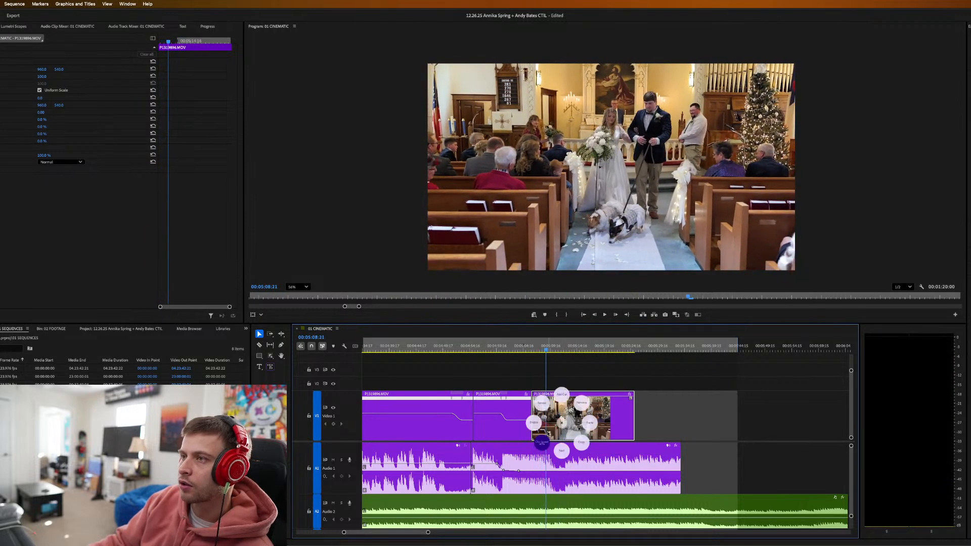
Slow the aisle clip with the dogs to 40% speed and move it 1 second 18 frames earlier over the bouquet clip's end.
left_click(542, 441)
type("40")
key("Return")
left_click_drag(649, 425, 639, 424)
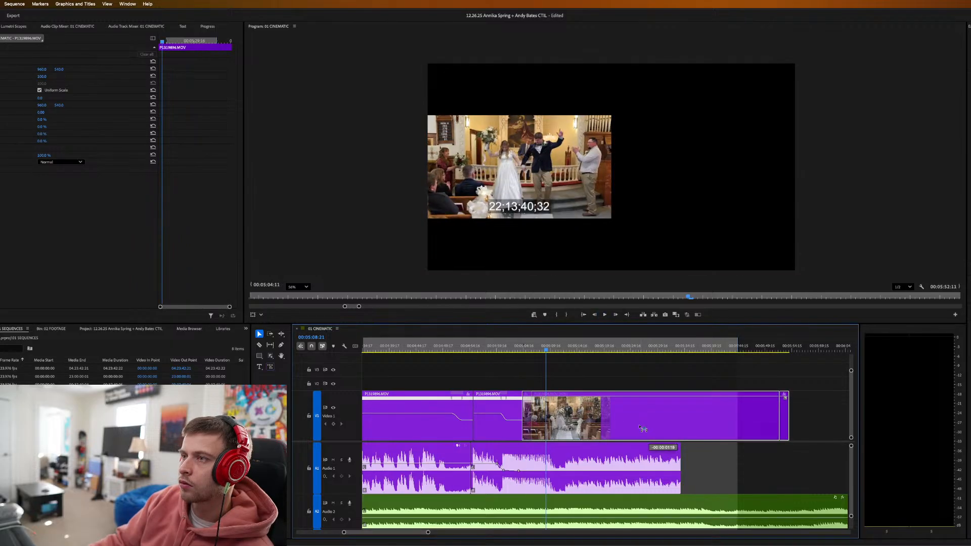
key("space")
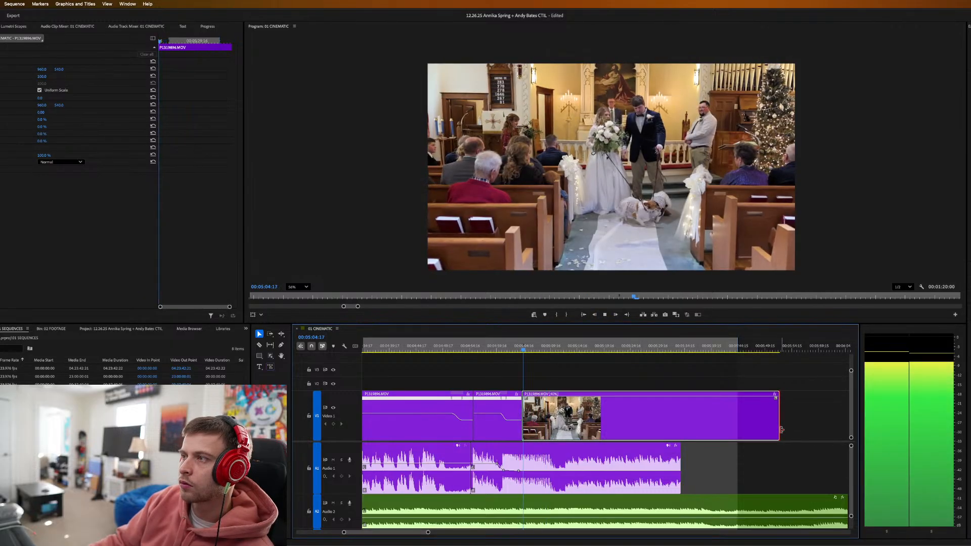
Trim the slowed aisle clip and the ceremony audio beneath it so both end together at about 00:05:11.
left_click_drag(779, 424, 585, 429)
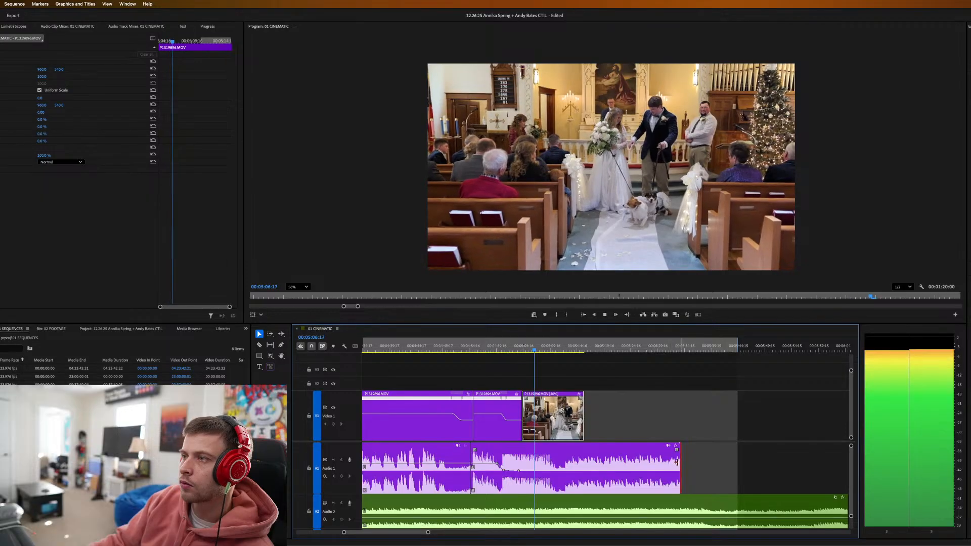
left_click_drag(676, 461, 560, 462)
left_click_drag(583, 424, 560, 425)
key("space")
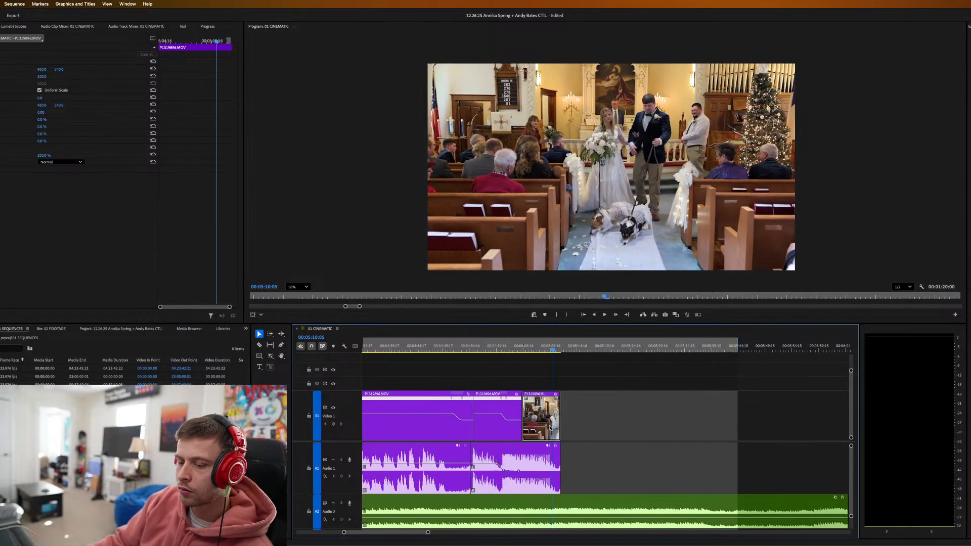
Slip the aisle clip to a later moment of the dogs' walk, play the cut from the bouquet clip, and save the project.
key("space")
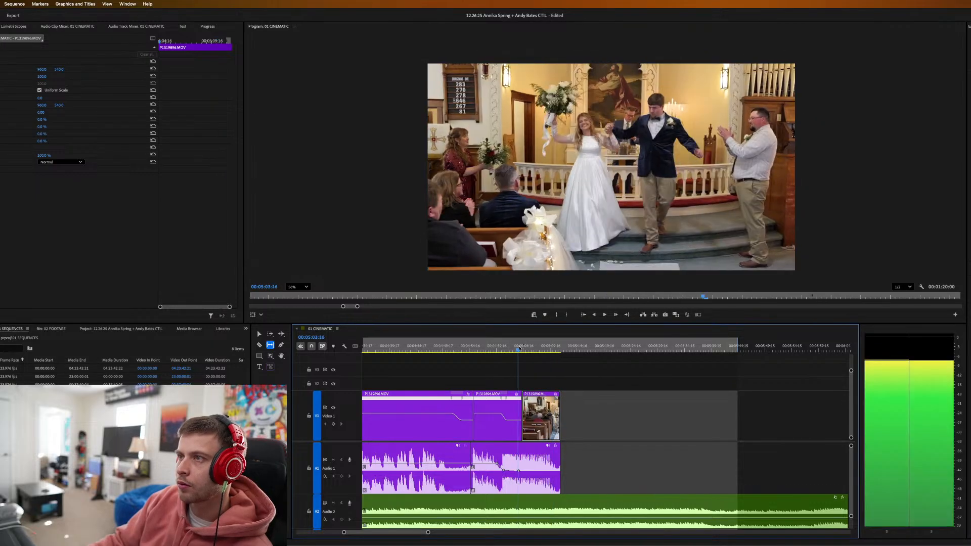
left_click(523, 350)
left_click_drag(531, 348, 536, 347)
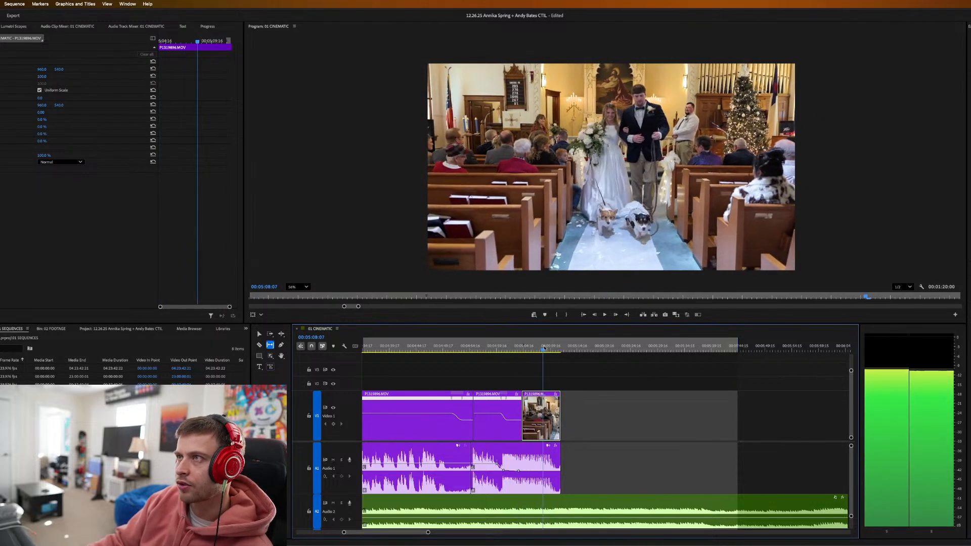
left_click(519, 349)
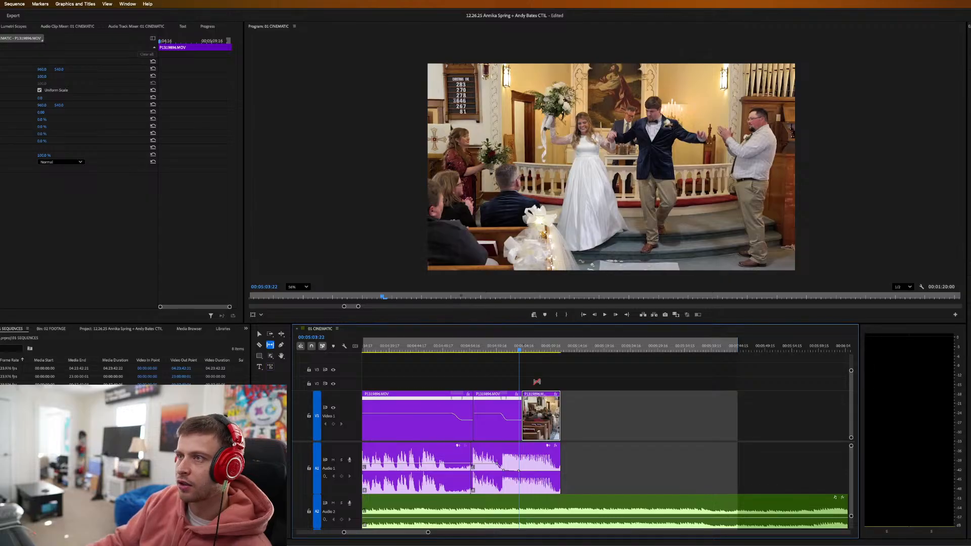
left_click_drag(520, 348, 531, 349)
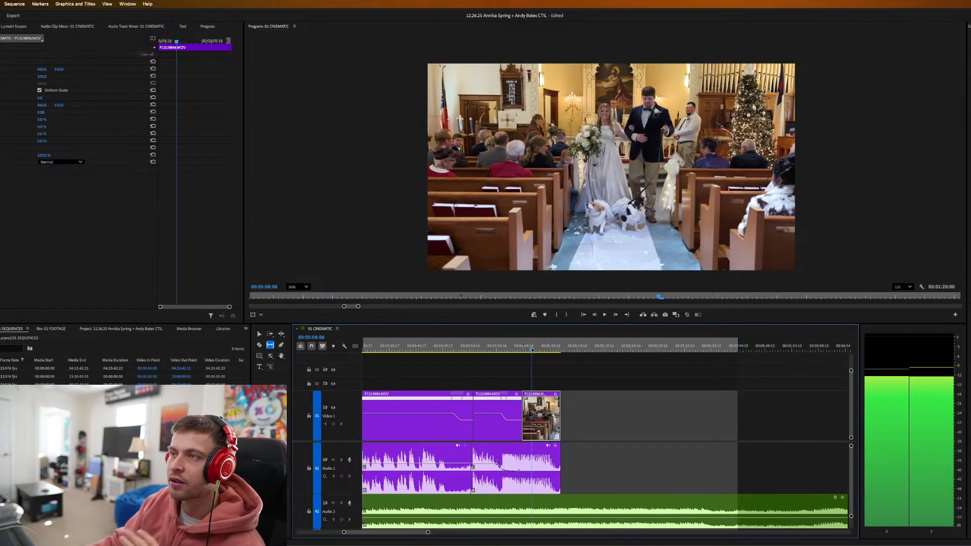
left_click(516, 349)
key("space")
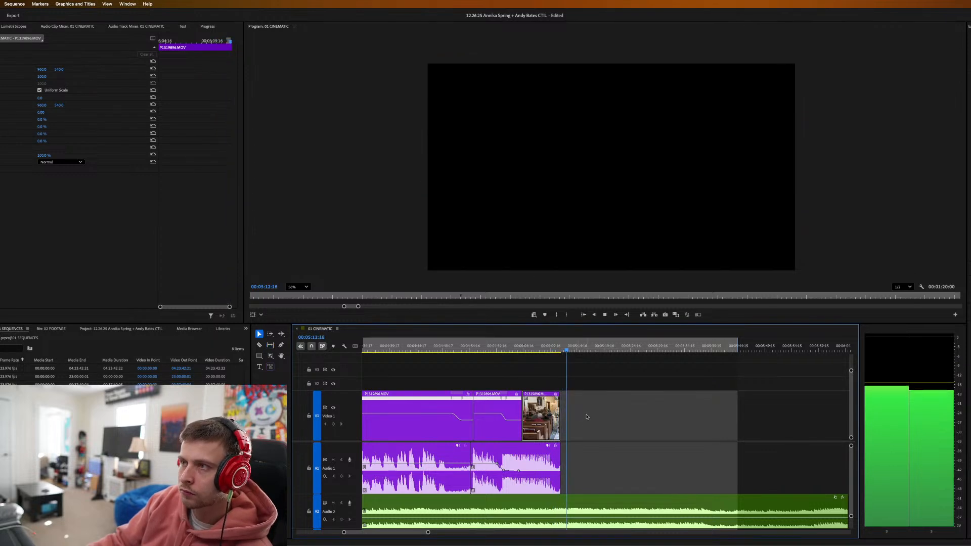
left_click(587, 416)
key("ctrl+s")
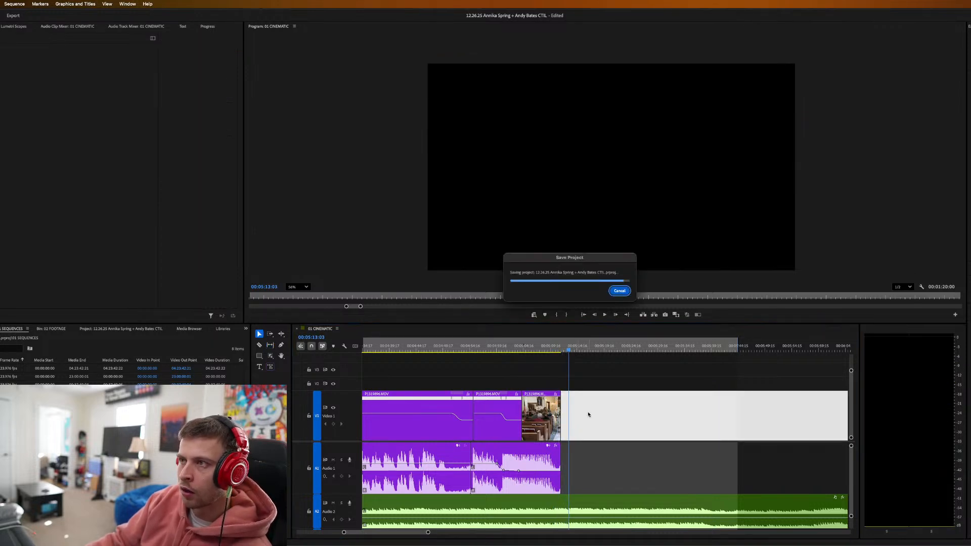
Check the leftover ceremony footage from 00:08:49 onward and delete that whole block of unused video and audio clips.
key("backslash")
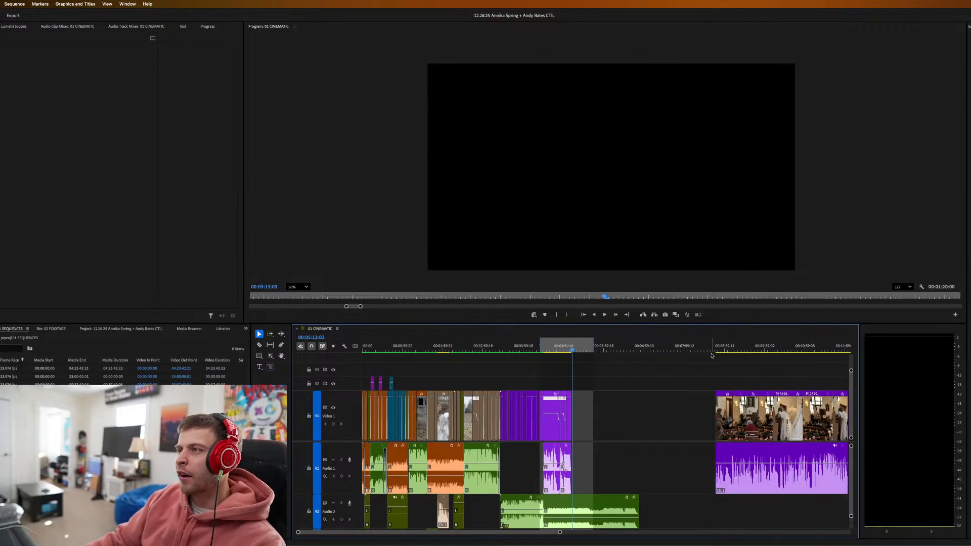
left_click(716, 348)
key("space")
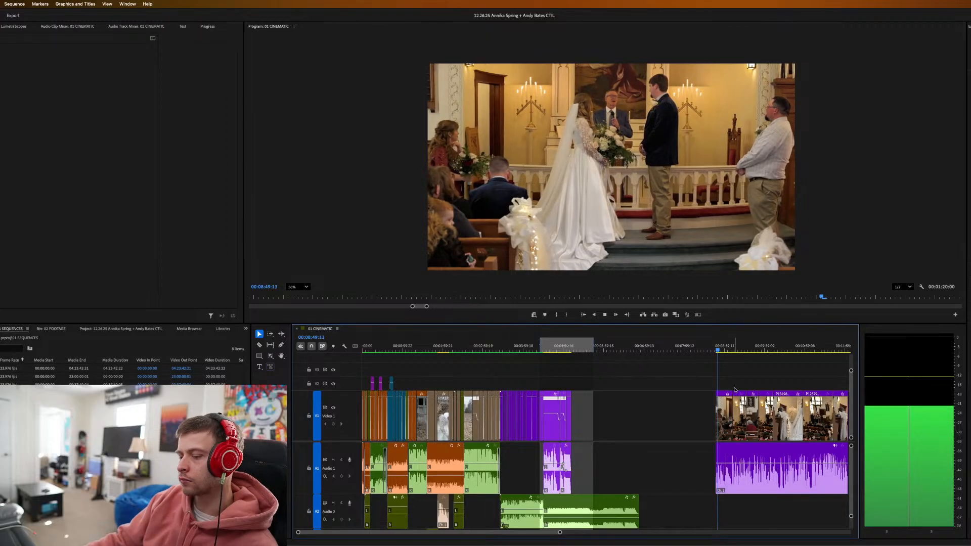
key("minus")
key("minus")
left_click_drag(655, 378, 449, 477)
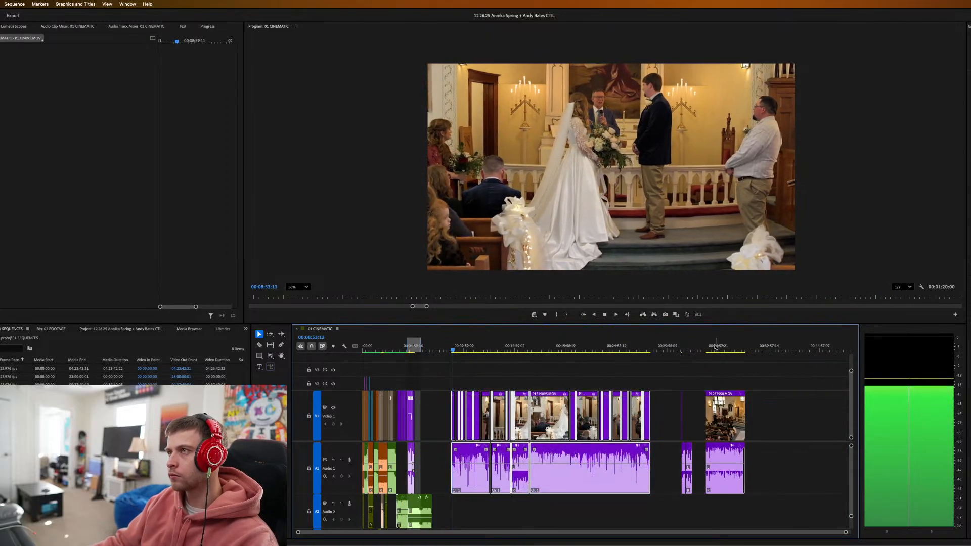
key("Delete")
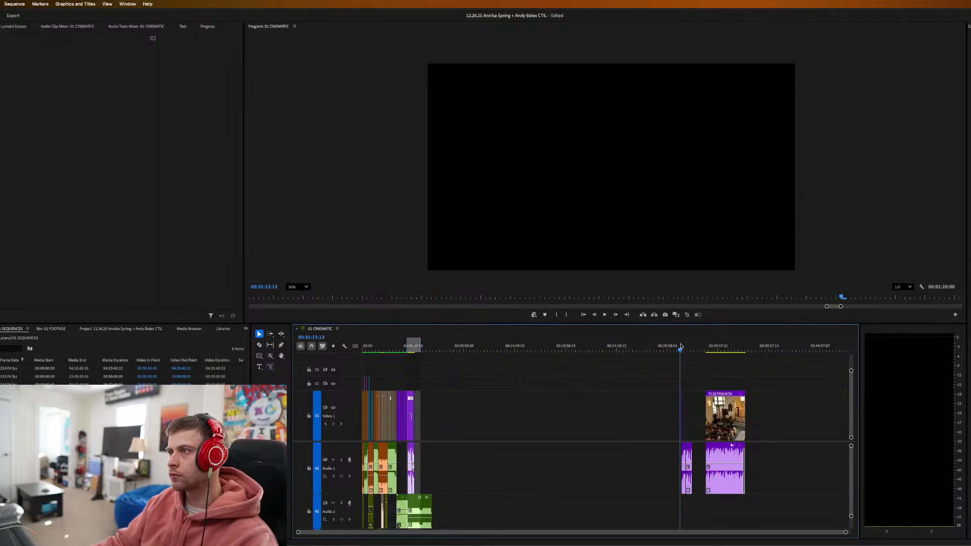
Delete the short leftover clip before the balcony footage, return to 00:05:50:04, and save the project.
left_click_drag(661, 392, 683, 467)
key("Delete")
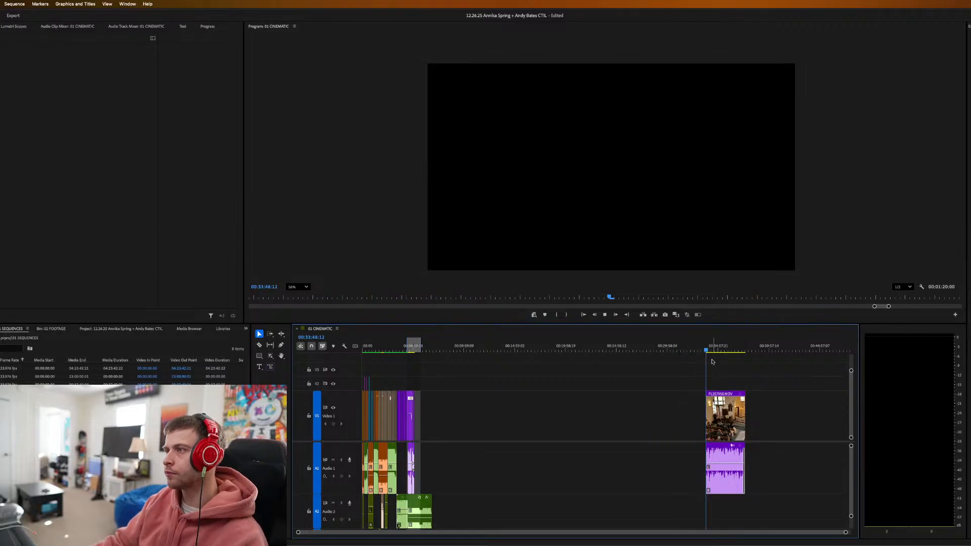
left_click_drag(713, 349, 422, 379)
key("ctrl+s")
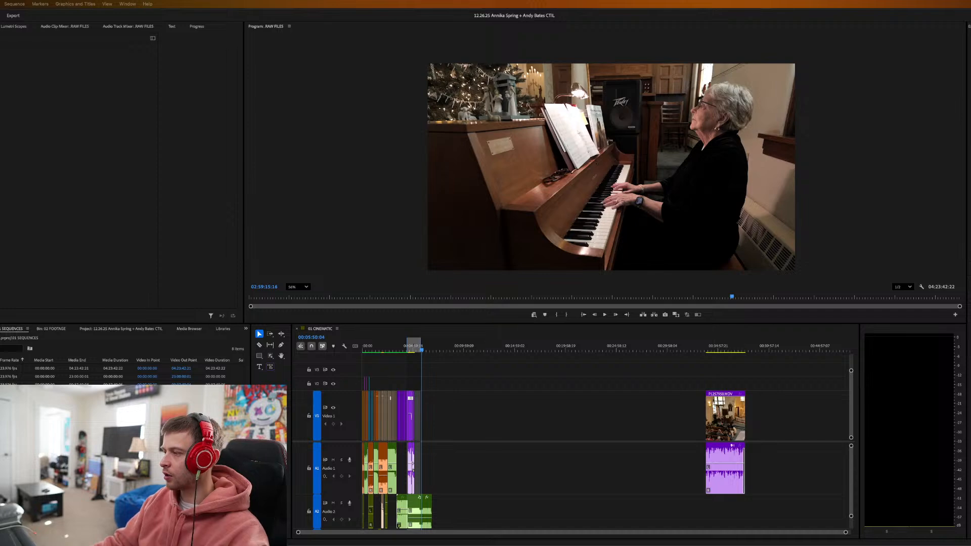
Shuttle through the RAW FILES sequence to find close-ups of the pianist's hands near 03:01:32:00.
key("j")
key("j")
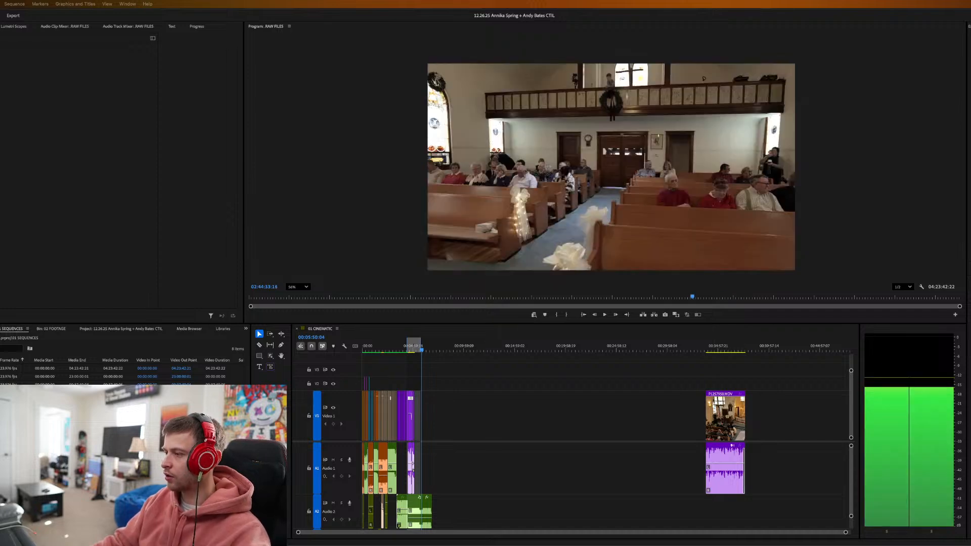
key("l")
key("l")
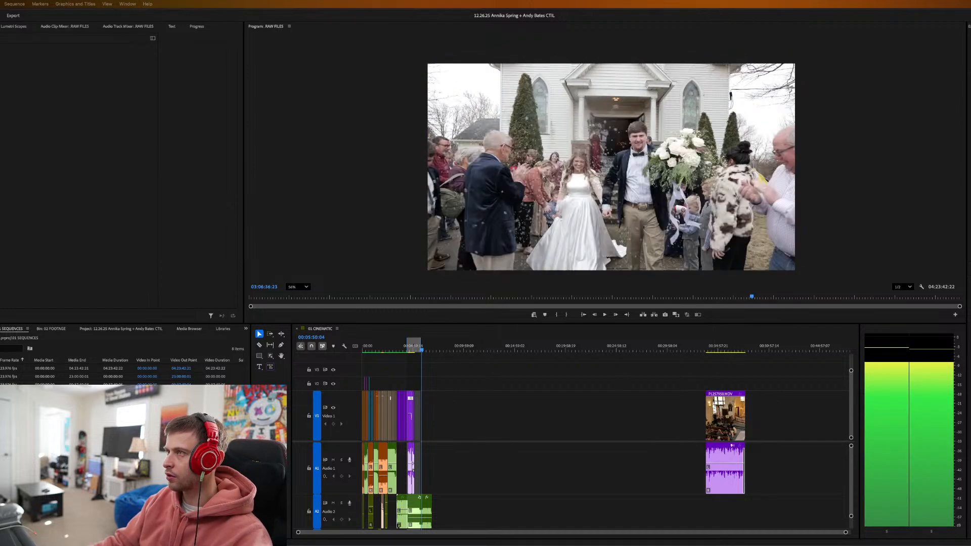
key("j")
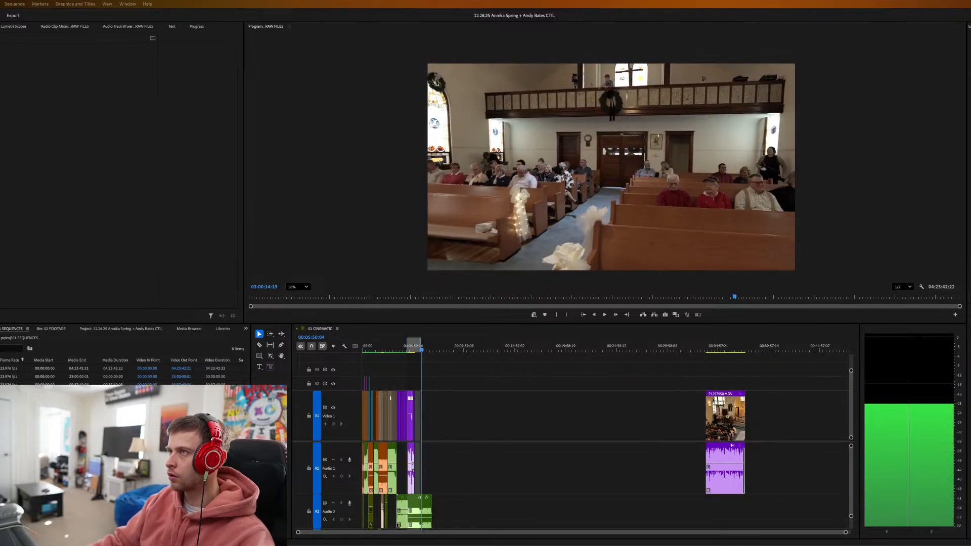
key("l")
key("l")
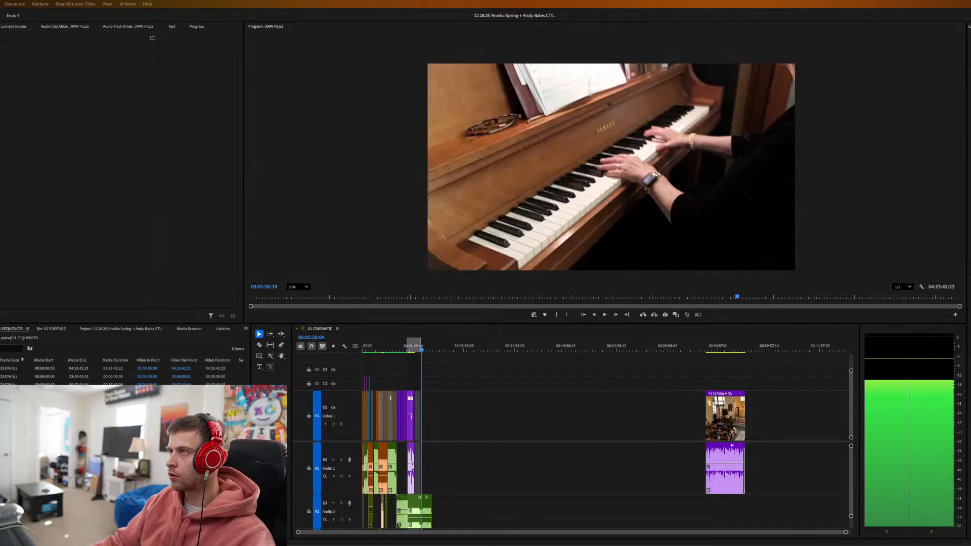
key("k")
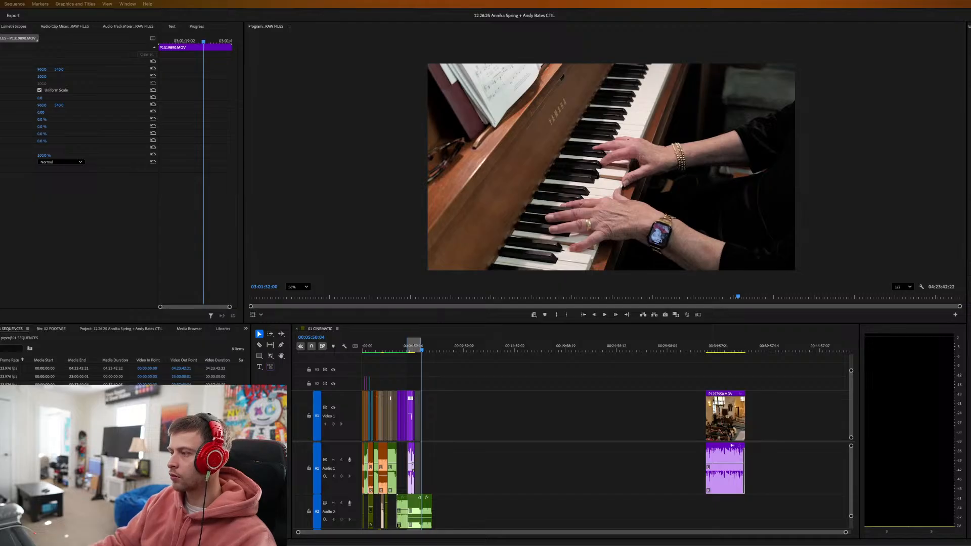
Cut out the close-up of the pianist's hands from 03:01:32:00 in RAW FILES and place it on V2 of 01 CINEMATIC.
key("super+k")
key("l")
key("k")
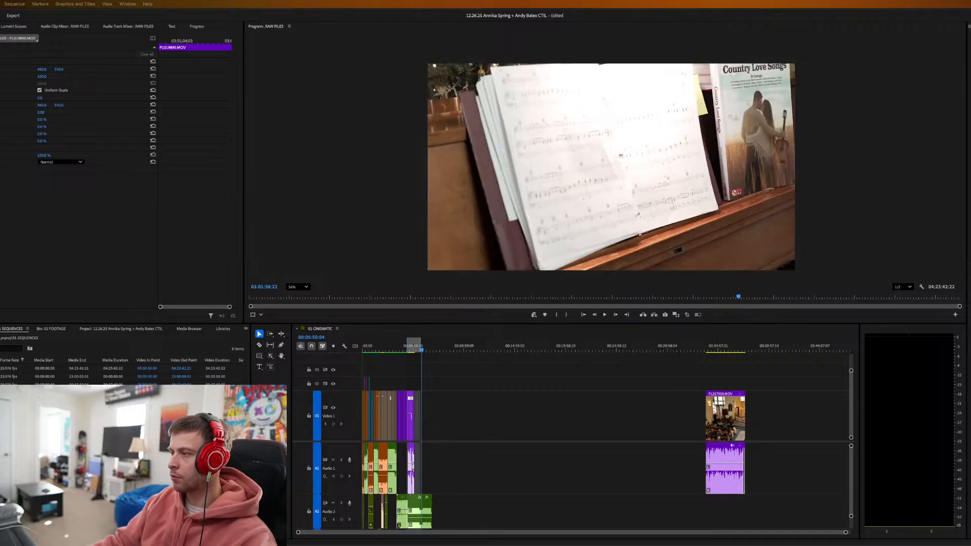
left_click(402, 382)
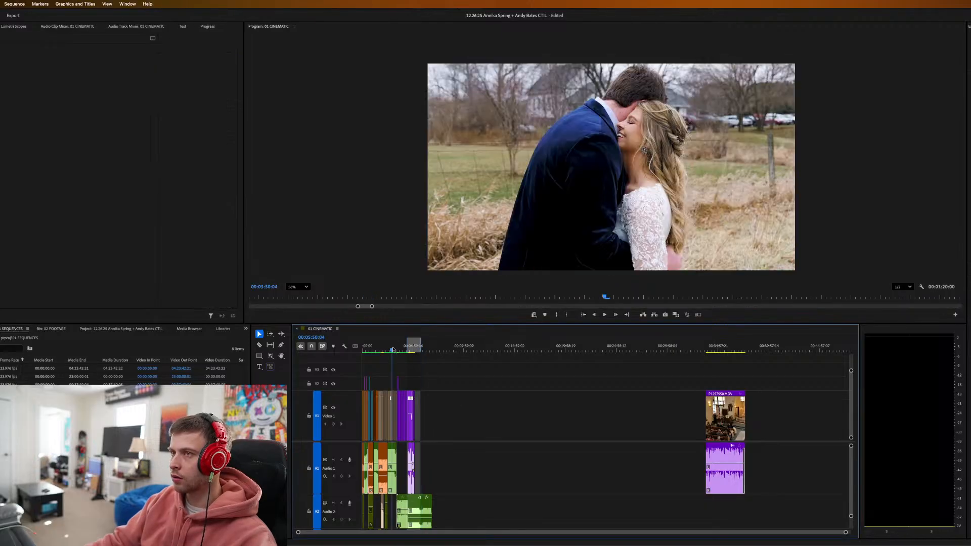
Play the transition from the outdoor portraits into the church opening around 00:03:24:10.
key("backslash")
key("space")
scroll(581, 383, "down", 3)
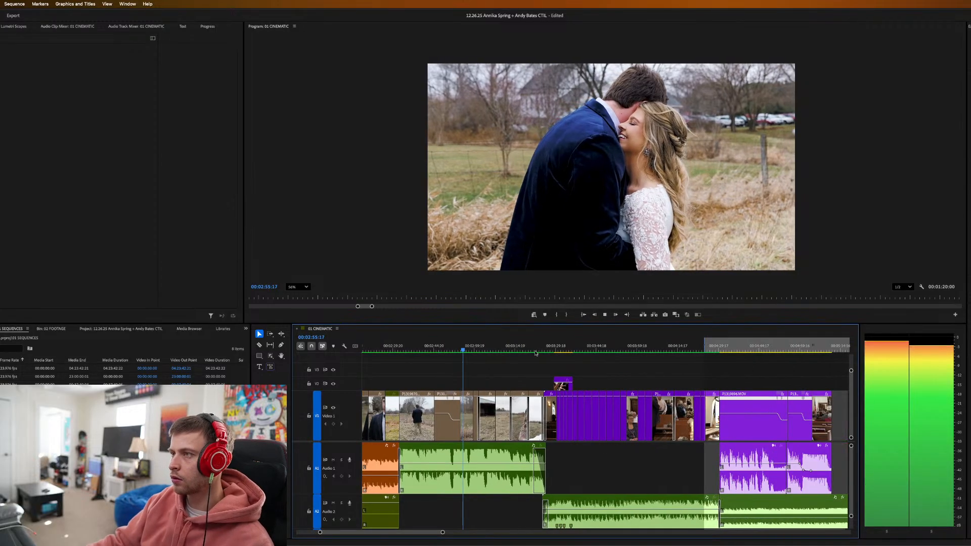
left_click(538, 349)
key("space")
key("equal")
key("equal")
key("equal")
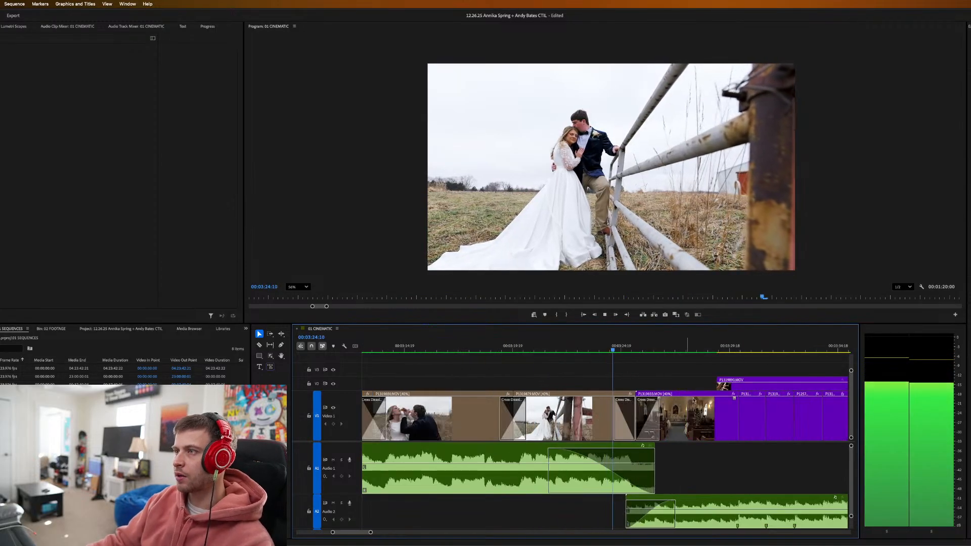
Move the piano clip on V2 about two seconds later to start near 00:03:31:14, and play the opening with it.
scroll(698, 397, "down", 2)
left_click_drag(631, 387, 679, 388)
left_click_drag(587, 346, 615, 348)
key("space")
scroll(676, 399, "down", 2)
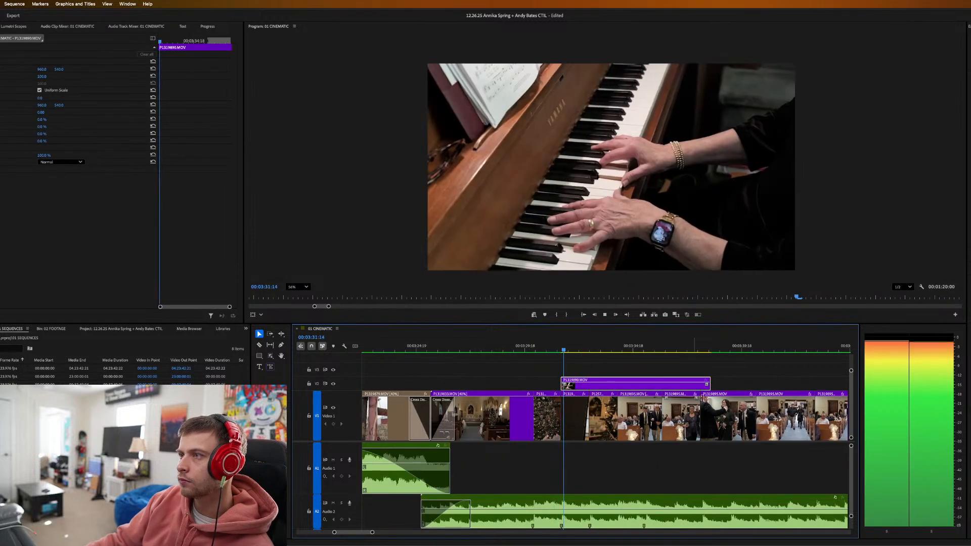
Trim the V2 clip of the pianist's hands to under one second, place it on V1 before the stained-glass shot, and play the passage.
left_click_drag(709, 385, 626, 386)
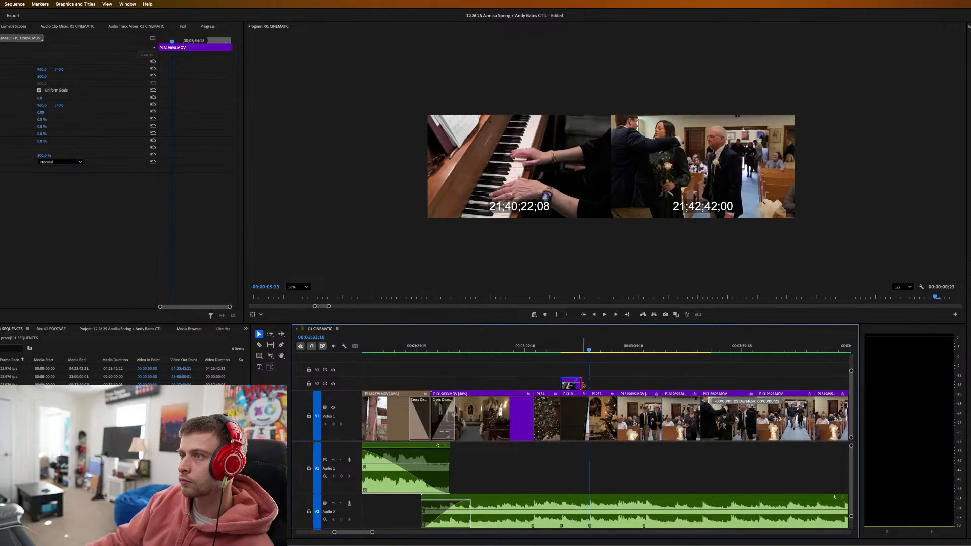
left_click_drag(590, 422, 590, 423)
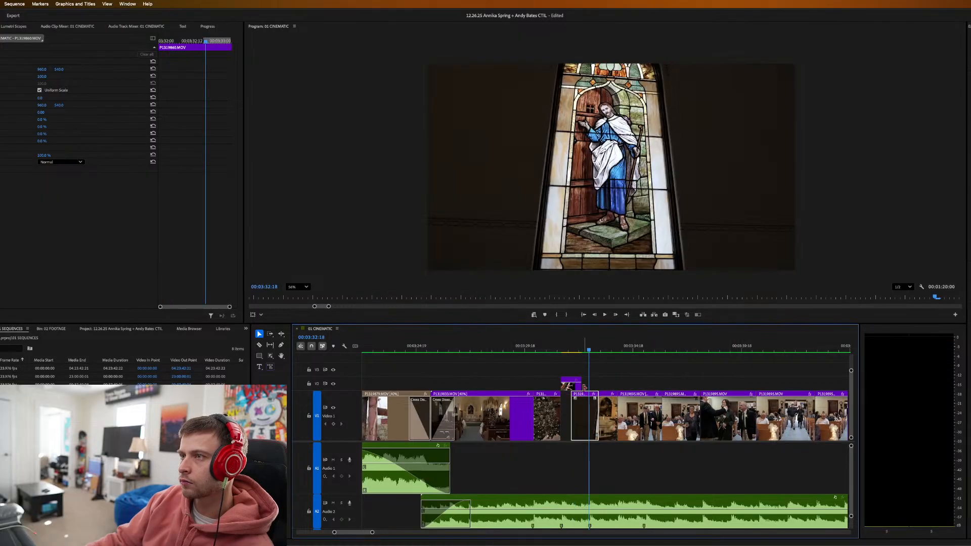
left_click_drag(573, 387, 568, 386)
left_click(542, 350)
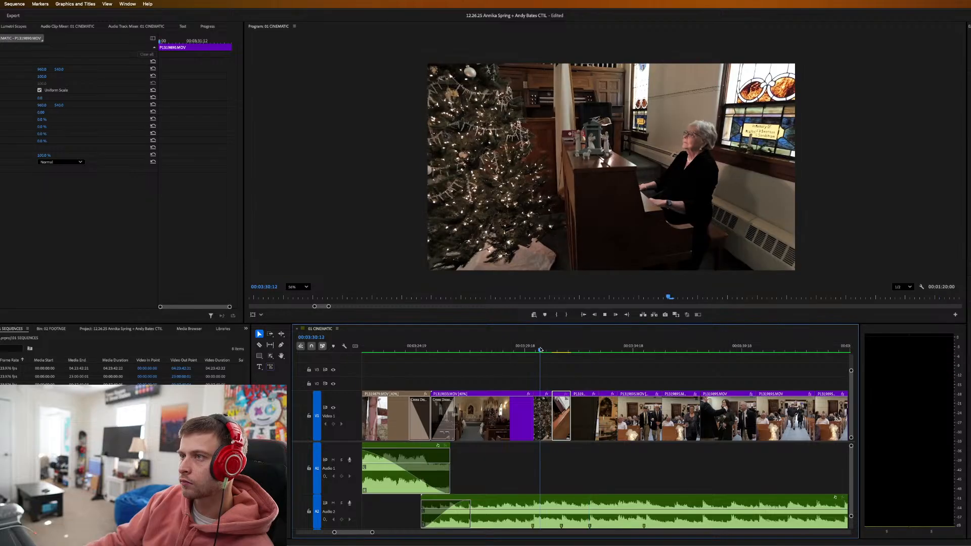
key("space")
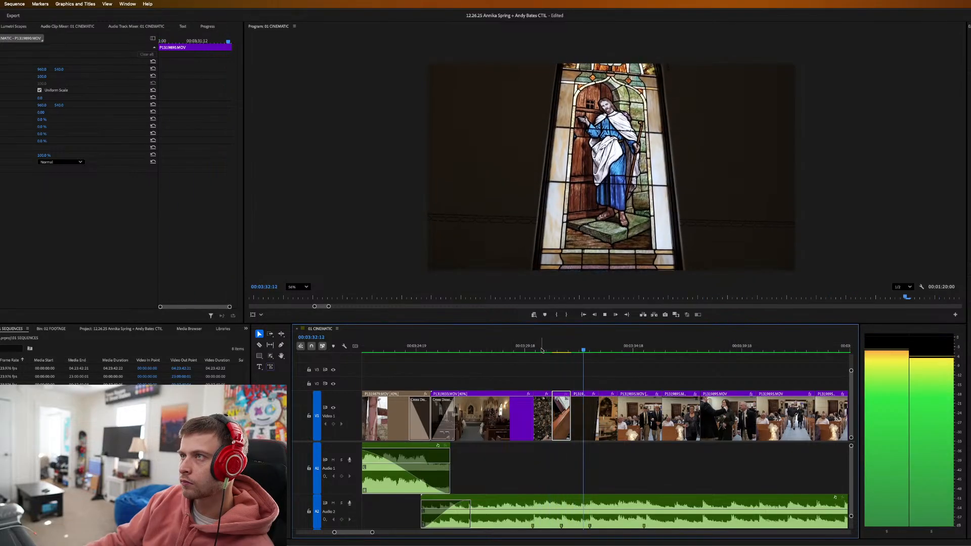
key("space")
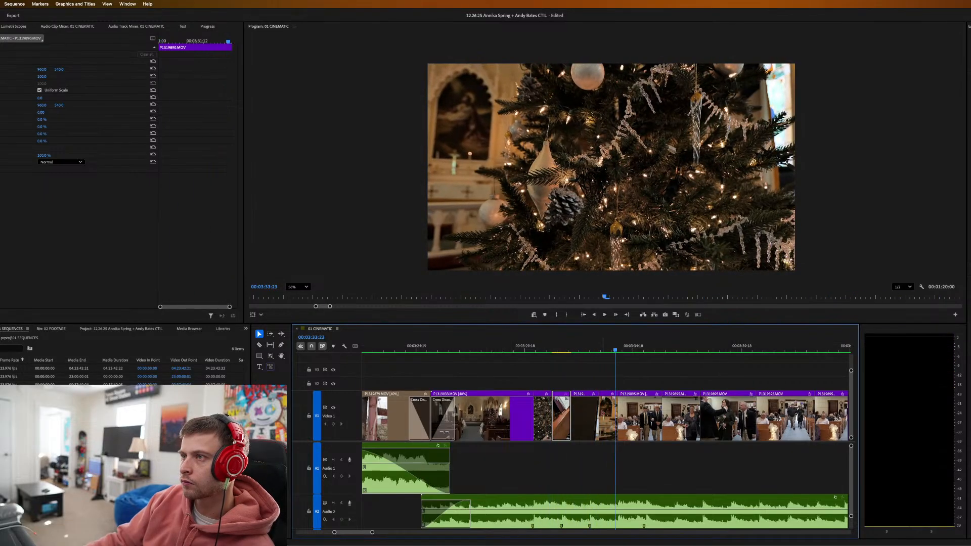
Place a copy of the piano close-up on V2 and trim it to a brief shot of the hand on the sheet music near 00:03:33:00.
left_click_drag(597, 412, 748, 386)
left_click_drag(624, 349, 637, 351)
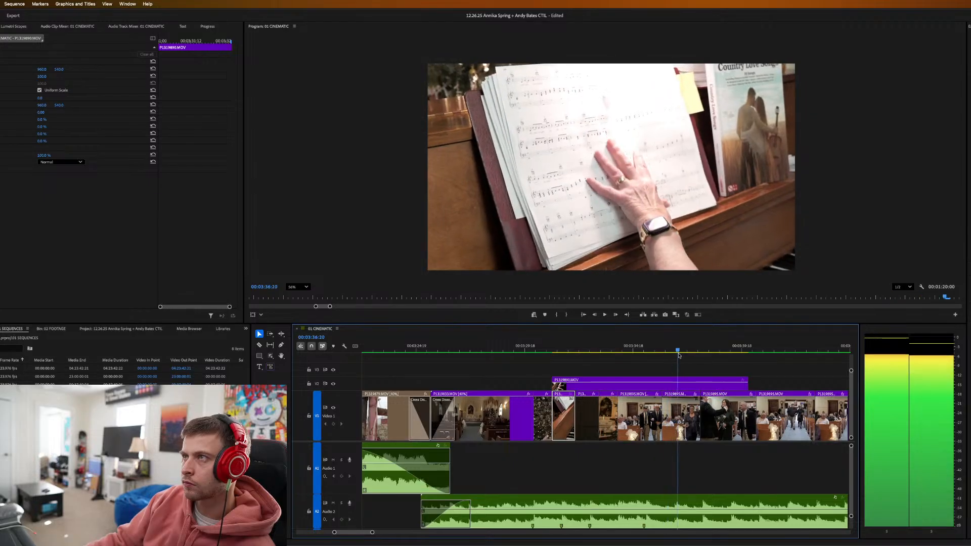
mouse_move(662, 361)
left_mouse_down()
mouse_move(649, 364)
mouse_move(662, 368)
left_mouse_up()
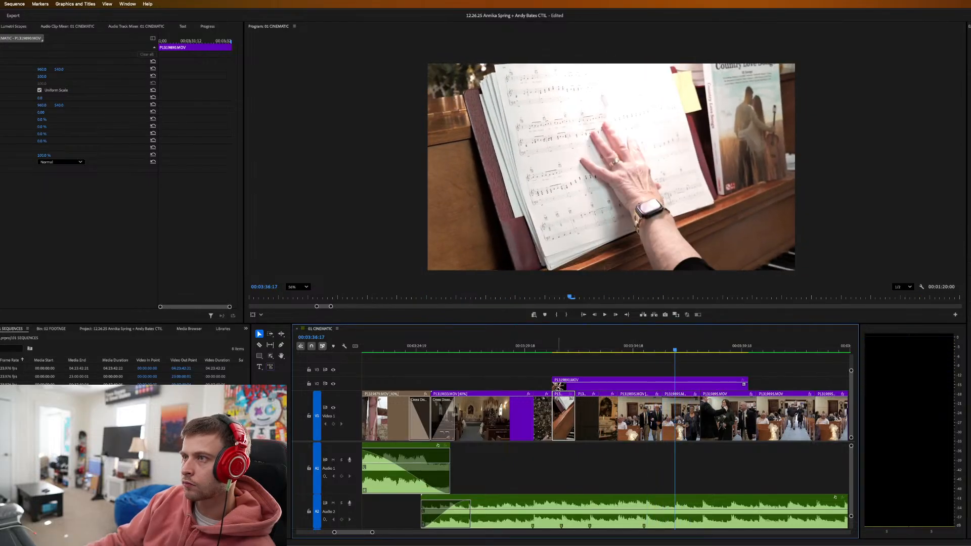
left_click_drag(558, 388, 598, 386)
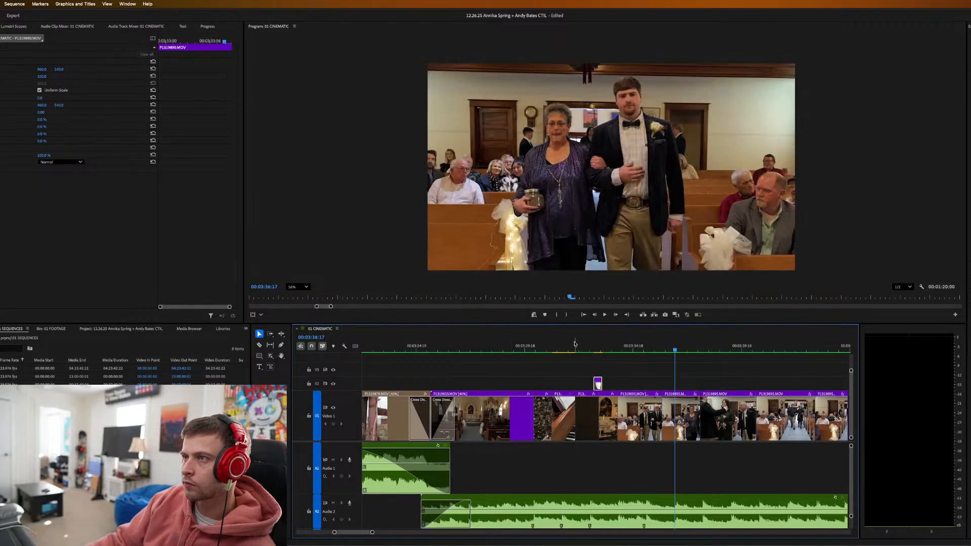
Shift the cut from the wide pianist shot to the hands close-up later, onto the music marker, and play the sequence through it.
left_click(524, 346)
key("space")
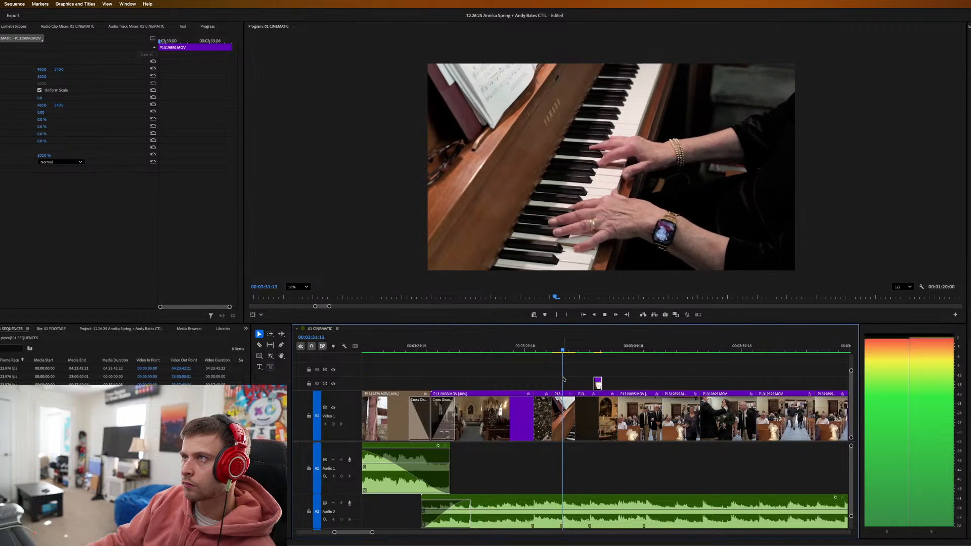
key("space")
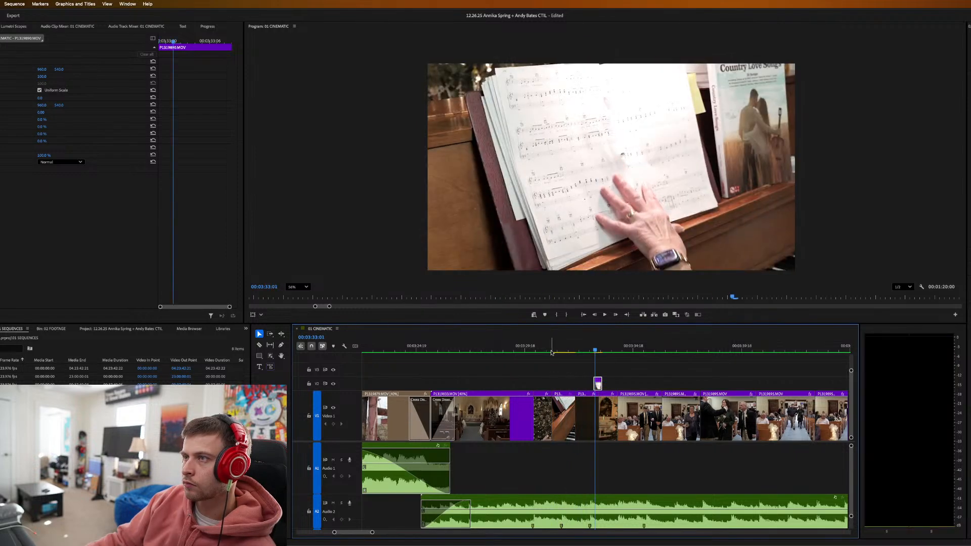
left_click(510, 352)
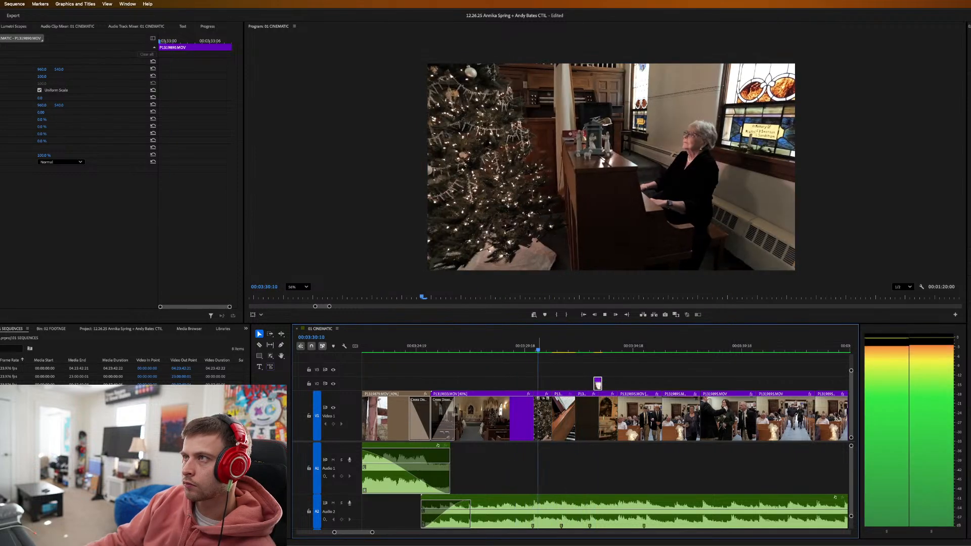
key("space")
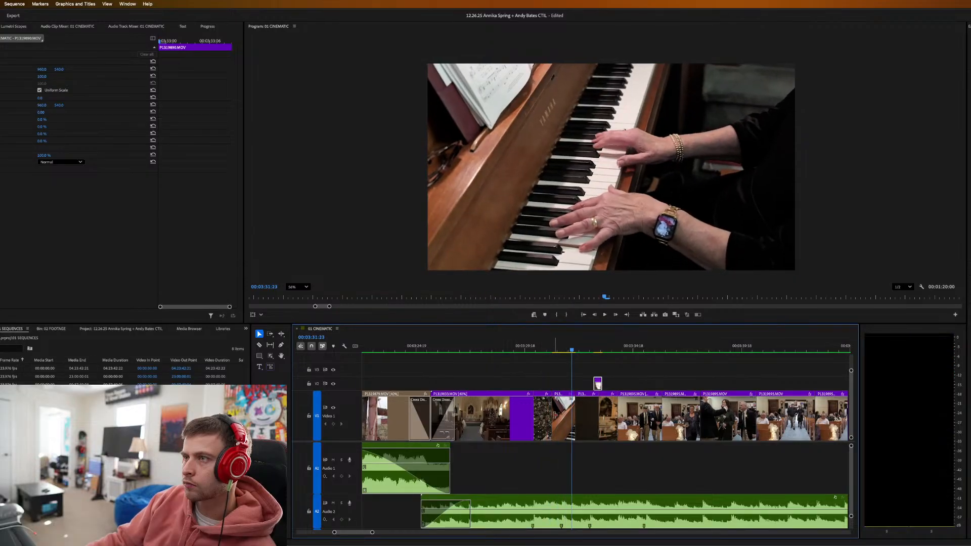
left_click_drag(550, 418, 560, 415)
key("space")
scroll(559, 413, "right", 2)
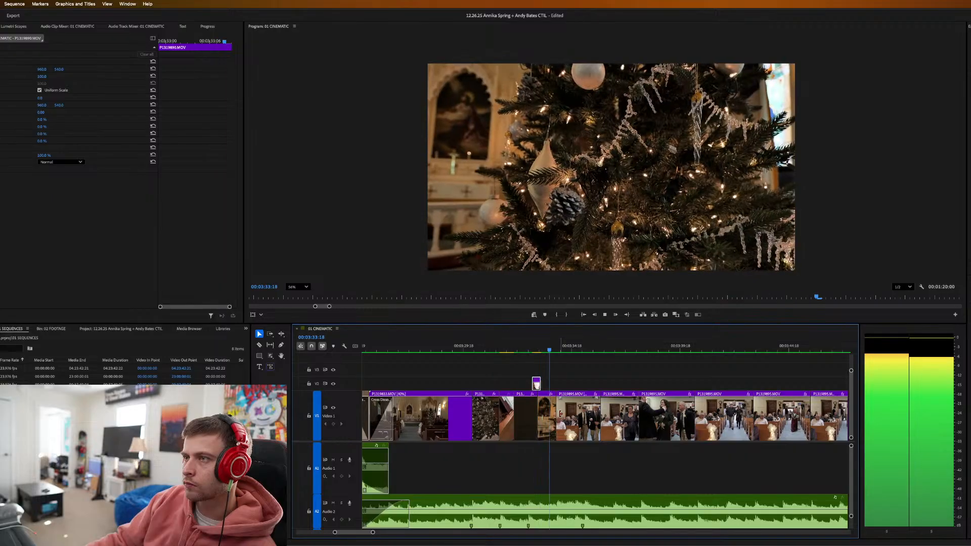
Insert the sheet-music clip on V1 between the stained glass and Christmas tree, and render the 00:00:05:04 range ending at 00:03:35:03.
left_click_drag(557, 415, 539, 407)
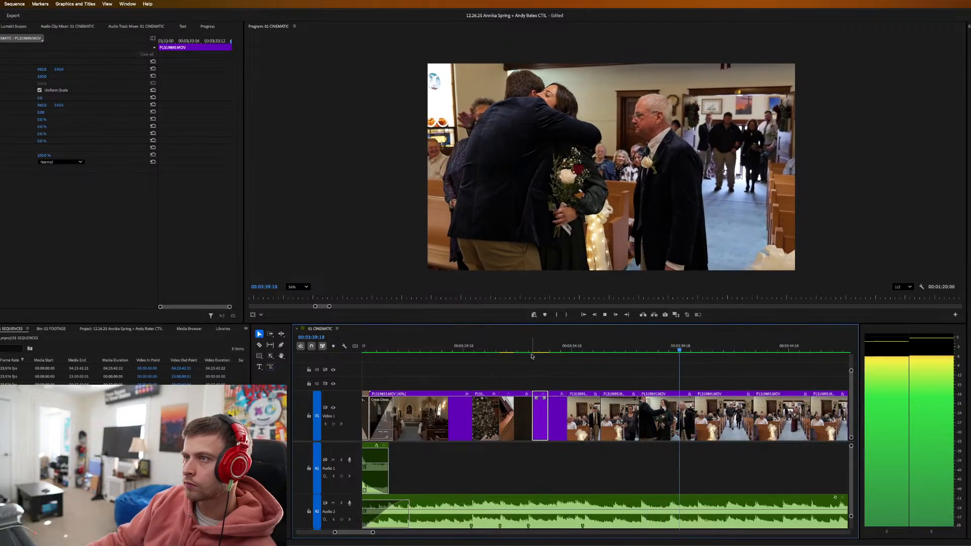
left_click_drag(527, 349, 468, 349)
key("i")
left_click(579, 349)
key("o")
middle_click(588, 378)
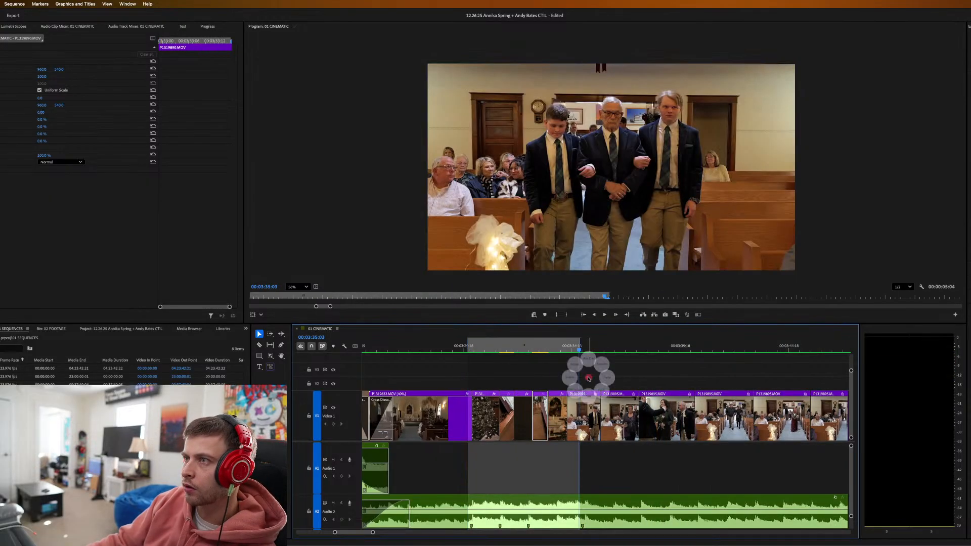
key("Return")
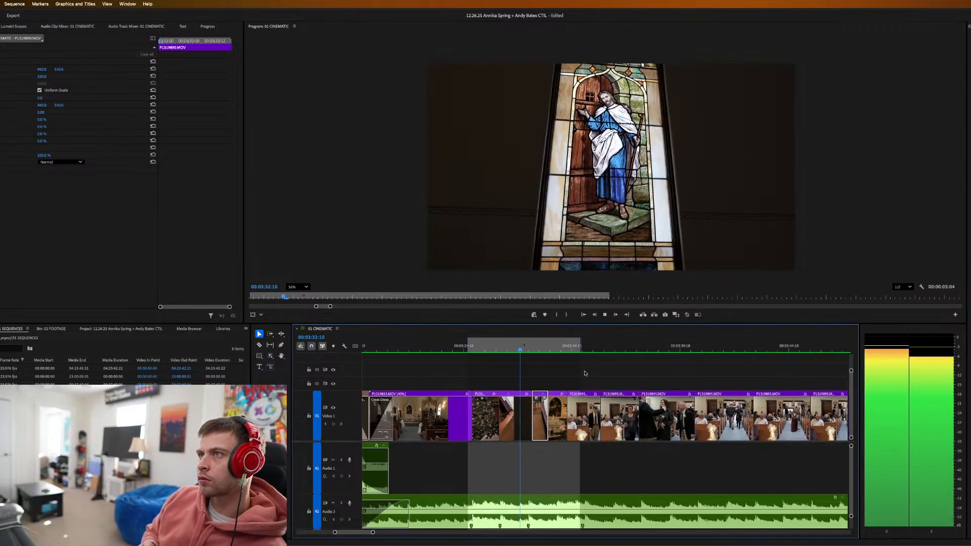
key("space")
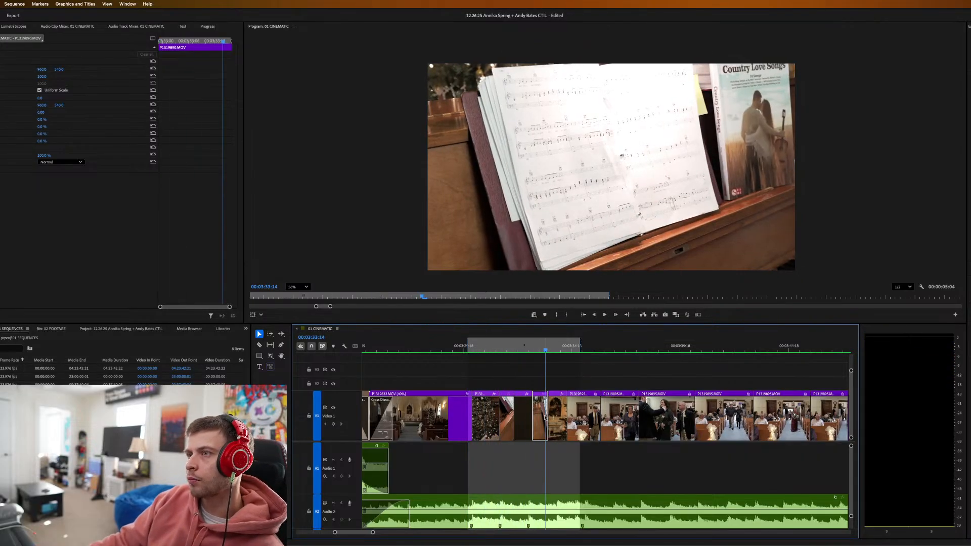
Move the sheet-music clip on V1 ahead of the stained-glass shot and play the opening again.
mouse_move(545, 416)
left_mouse_down()
mouse_move(521, 384)
mouse_move(531, 416)
left_mouse_up()
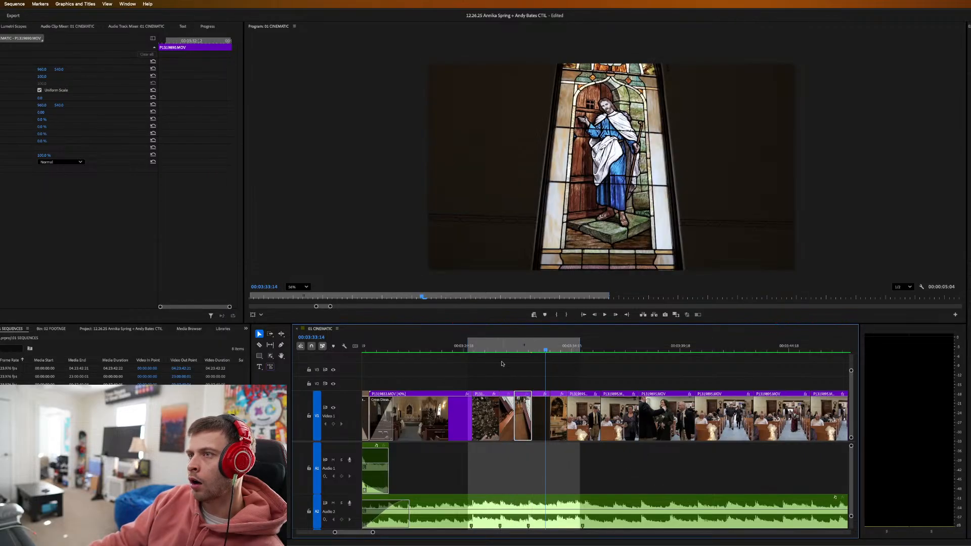
left_click(453, 346)
key("space")
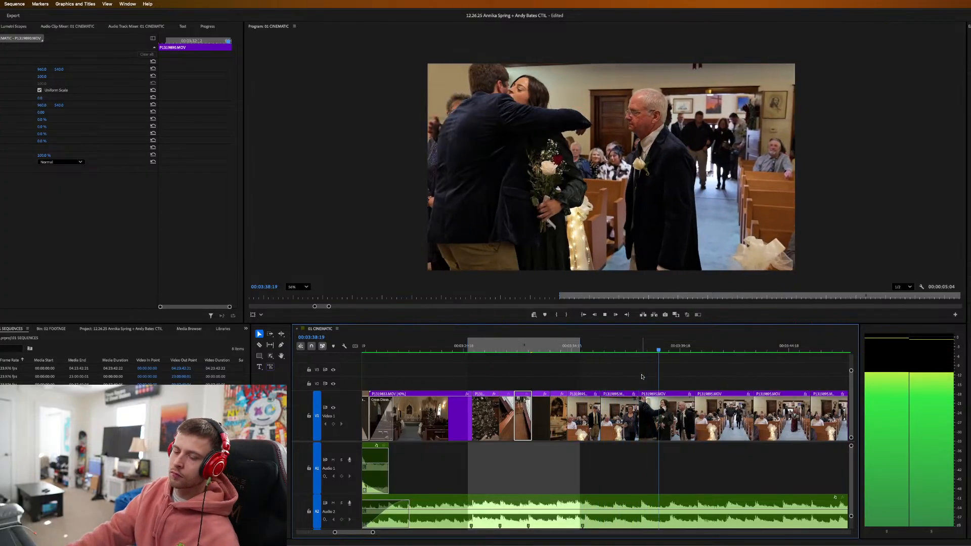
Mark an in-to-out range of 00:03:39:22 ending just past the last exit shot.
key("minus")
key("minus")
key("minus")
key("minus")
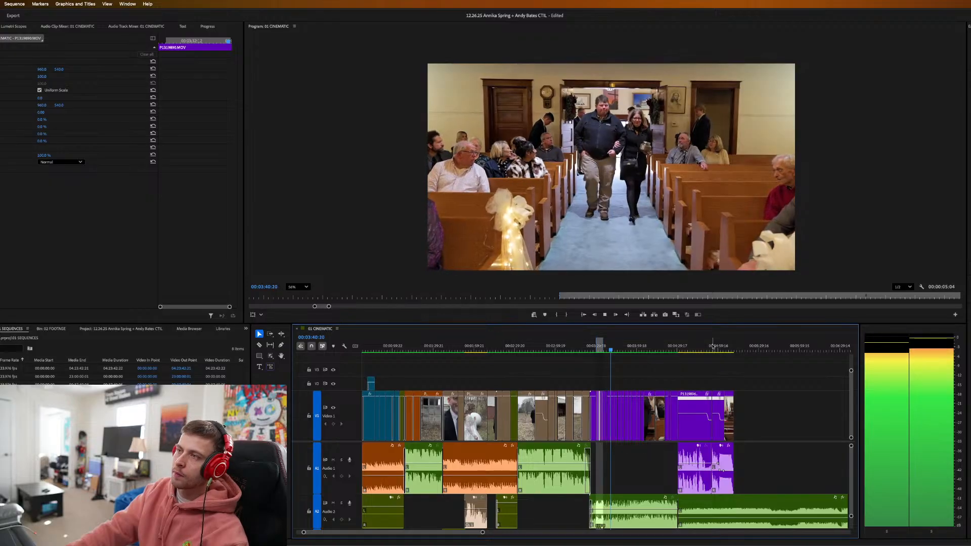
left_click(738, 347)
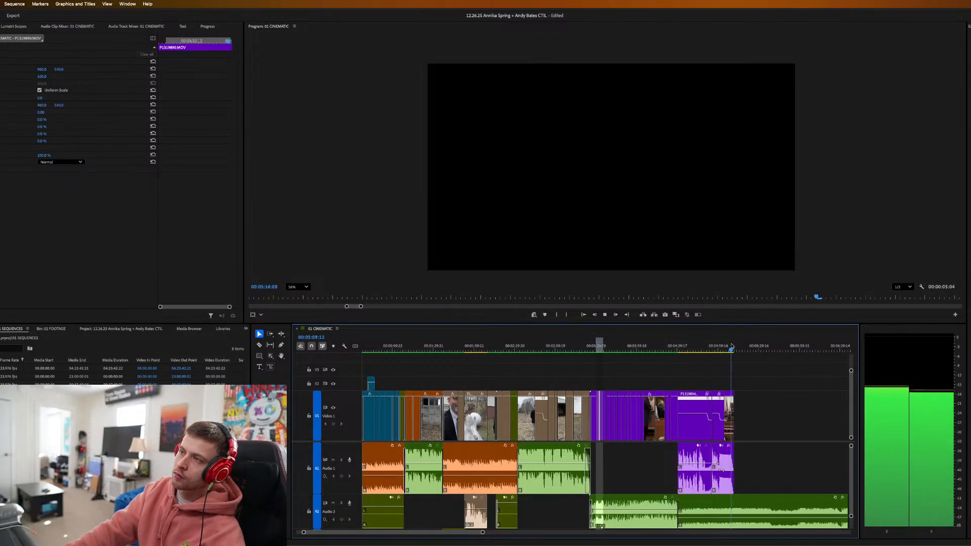
left_click_drag(738, 349, 438, 352)
left_click(435, 350)
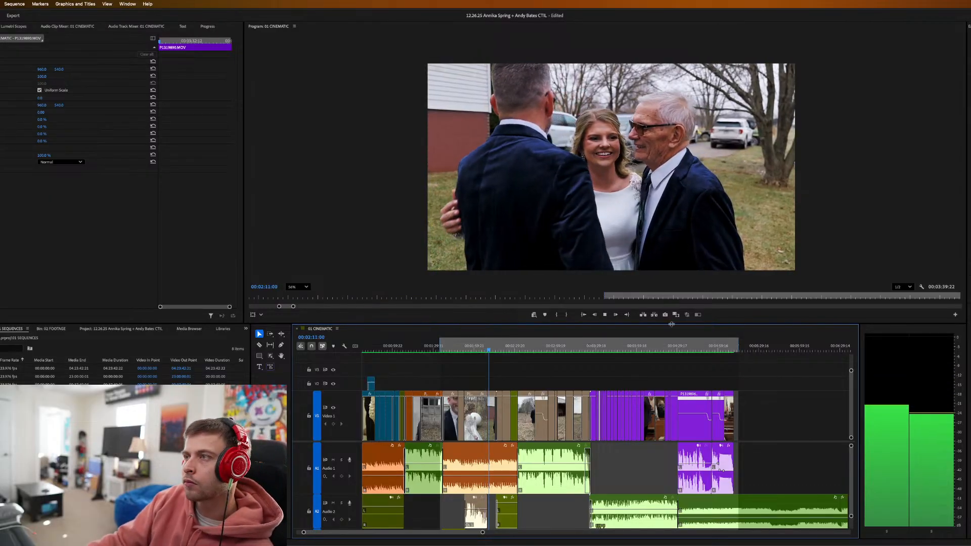
Extend the in-to-out range back to the start of the sequence and play the church opening and the ceremony kiss.
left_click(588, 349)
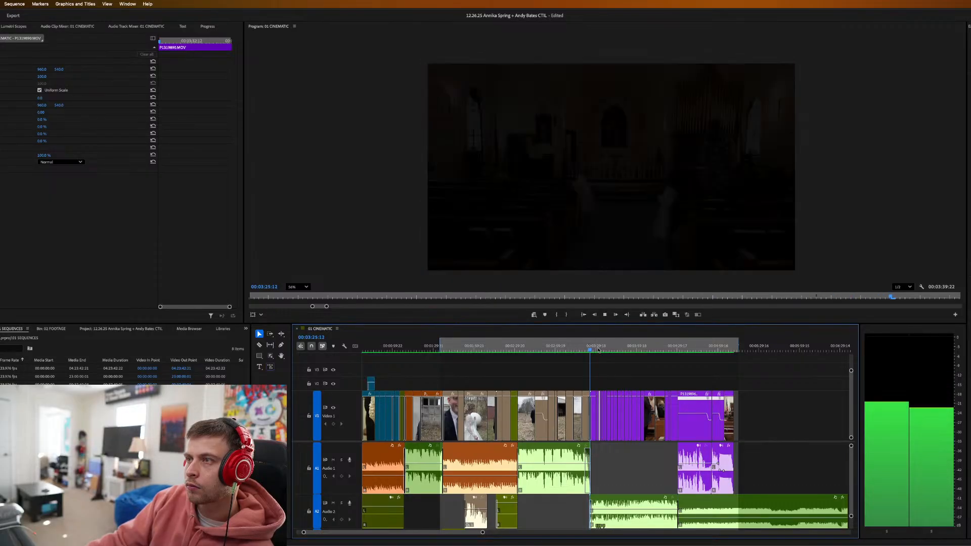
scroll(440, 347, "up", 2)
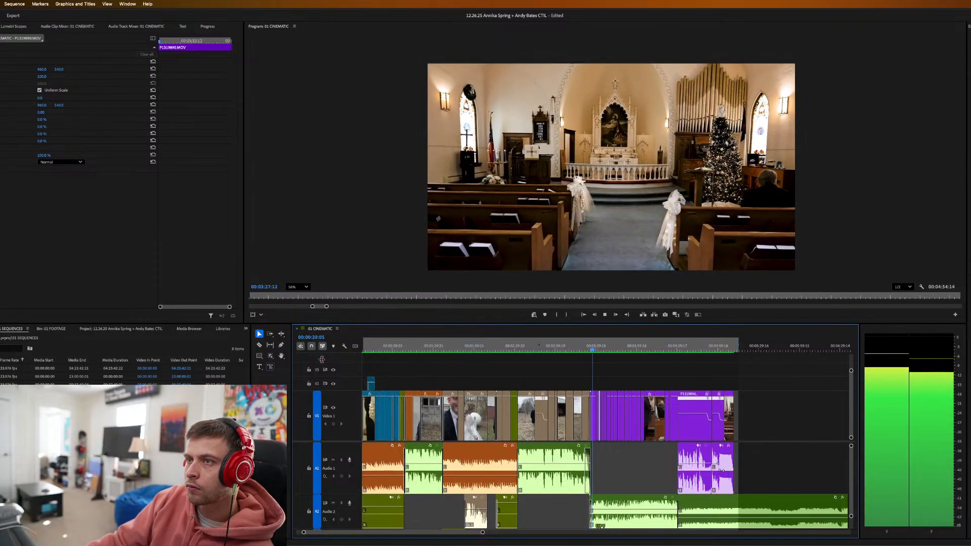
left_click(757, 349)
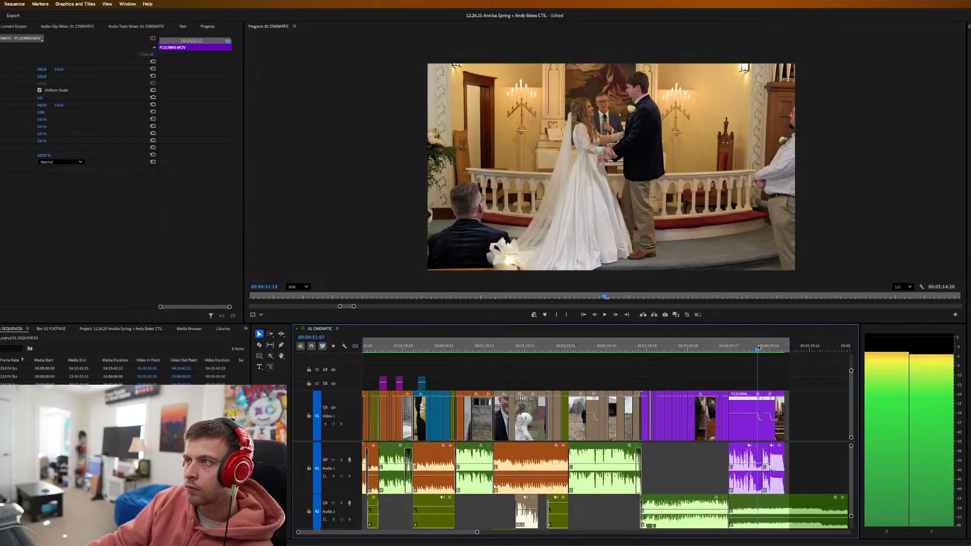
scroll(772, 363, "down", 5)
scroll(769, 364, "down", 5)
scroll(725, 368, "up", 8)
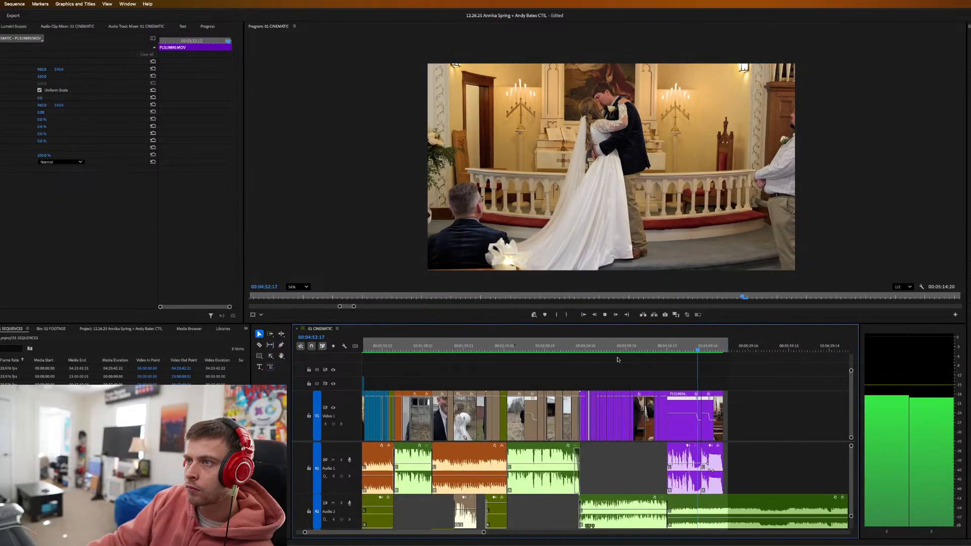
scroll(725, 369, "down", 4)
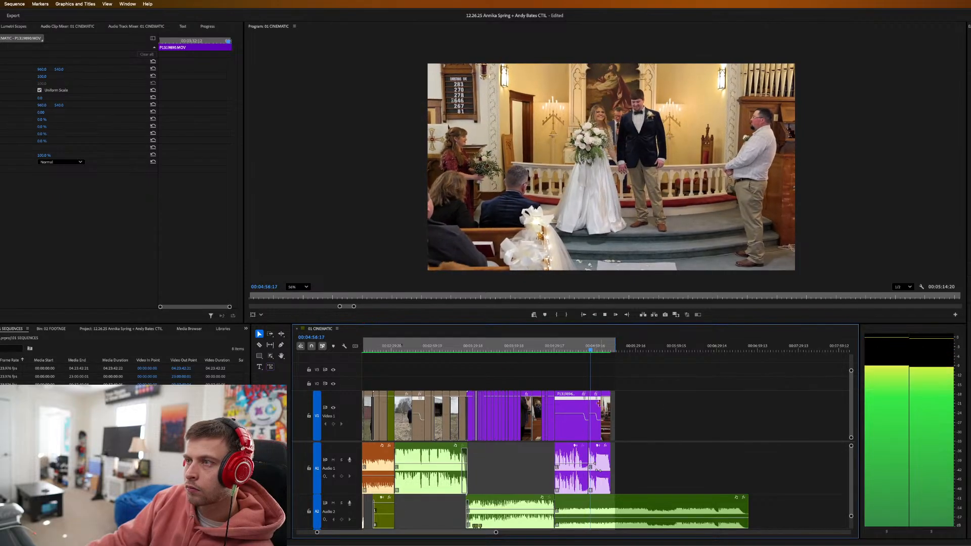
Add a cross dissolve at the cut from the kiss to the couple facing the guests, and play the transition.
left_click(586, 351)
key("equal")
key("equal")
key("equal")
key("equal")
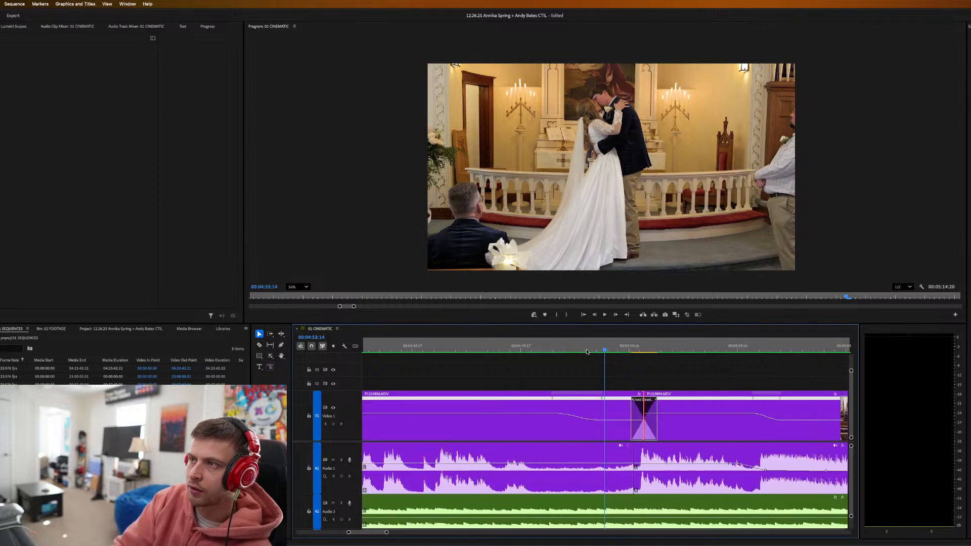
key("space")
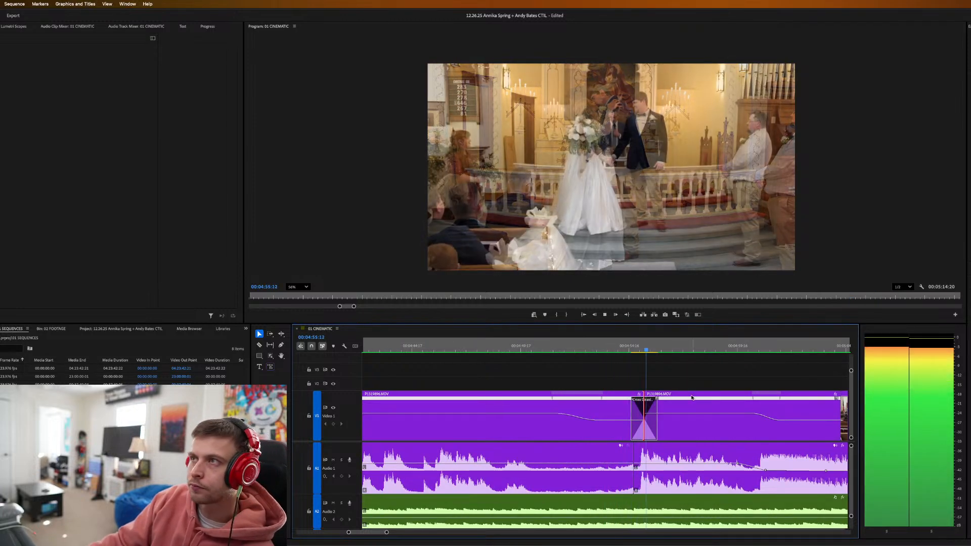
Apply the default transition to the cut leading into the last exit shot around 00:05:04, and play to the end of the shot.
key("minus")
key("minus")
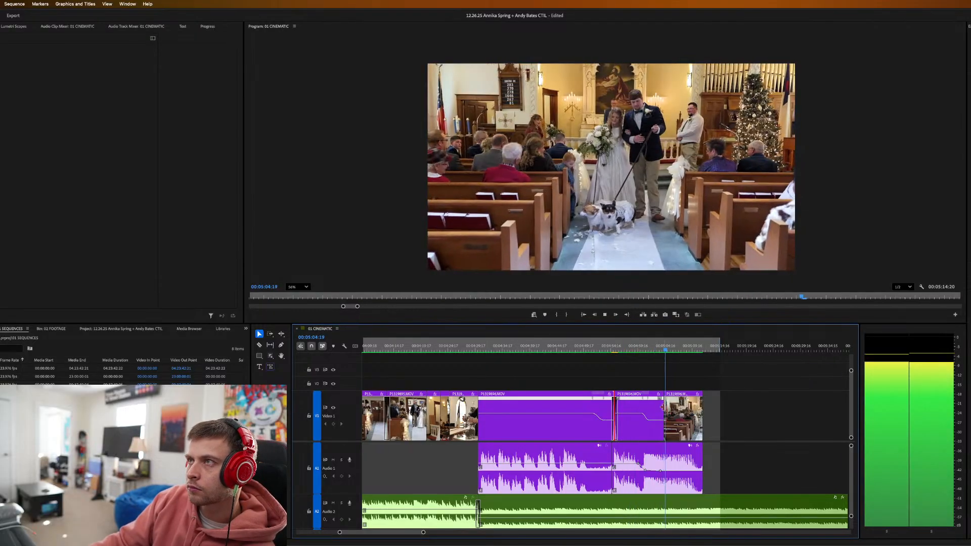
right_click(664, 409)
left_click(688, 456)
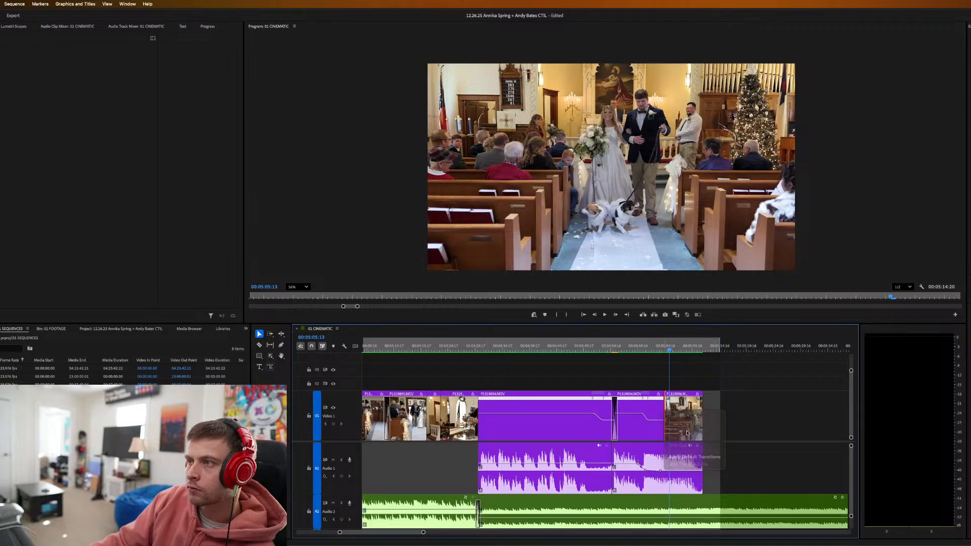
key("space")
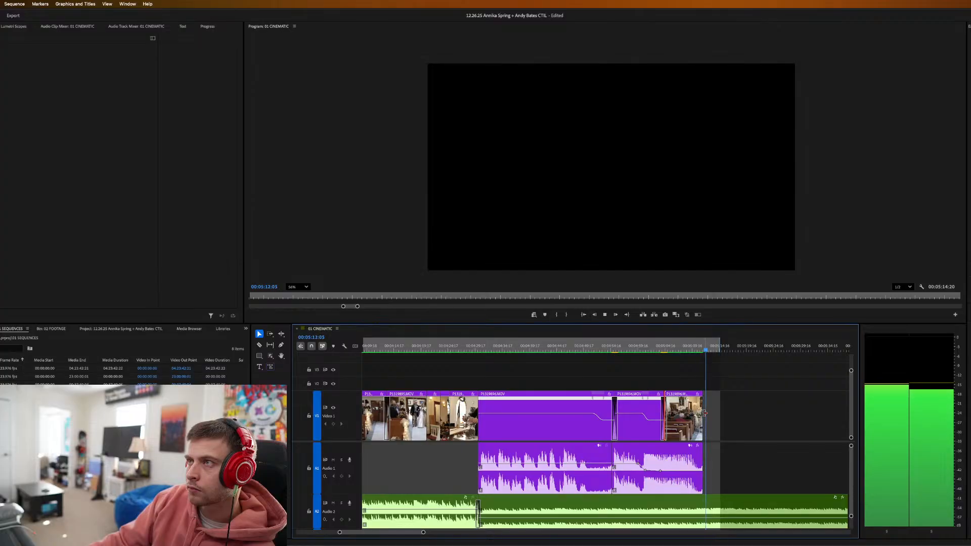
Apply the default transition to the end of the last exit shot, play the ending, and render the marked range.
key("space")
right_click(706, 414)
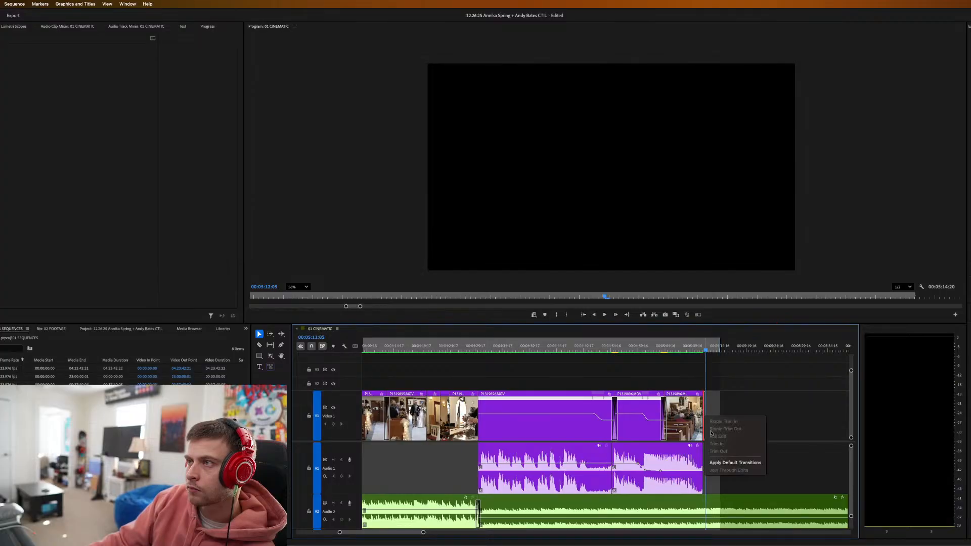
left_click(730, 463)
left_click(692, 349)
key("space")
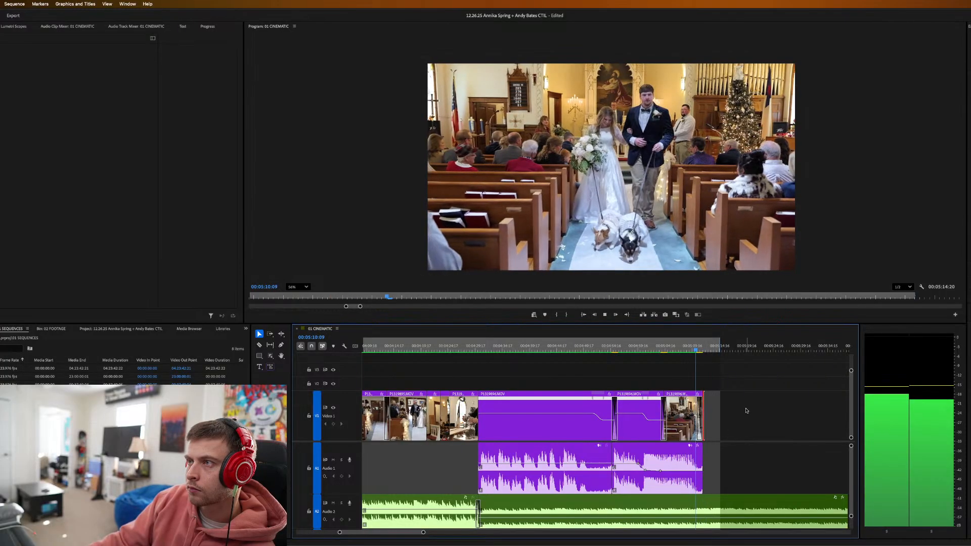
key("space")
key("Return")
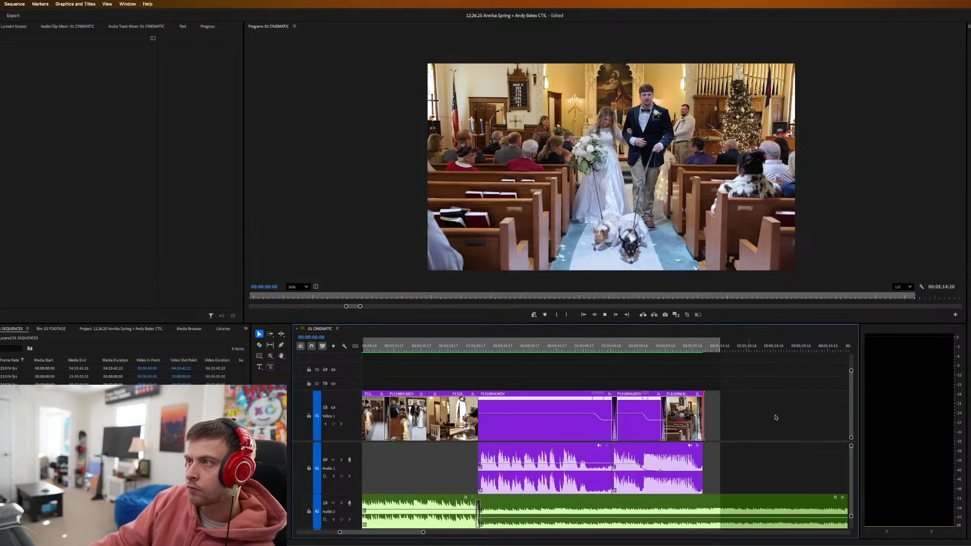
Play the end of the couple's last exit shot with the dogs through its fade to black.
scroll(777, 419, "down", 15)
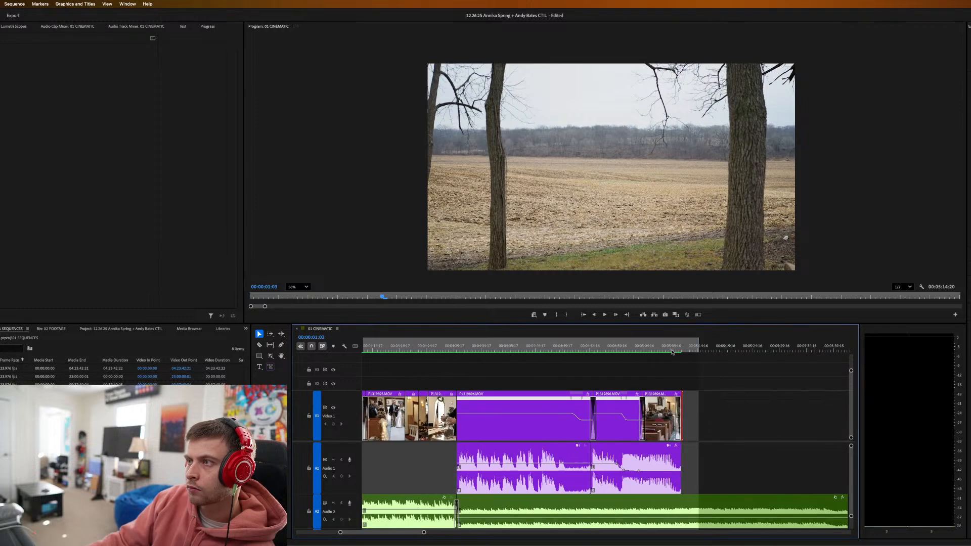
left_click(672, 351)
key("space")
scroll(748, 439, "down", 2)
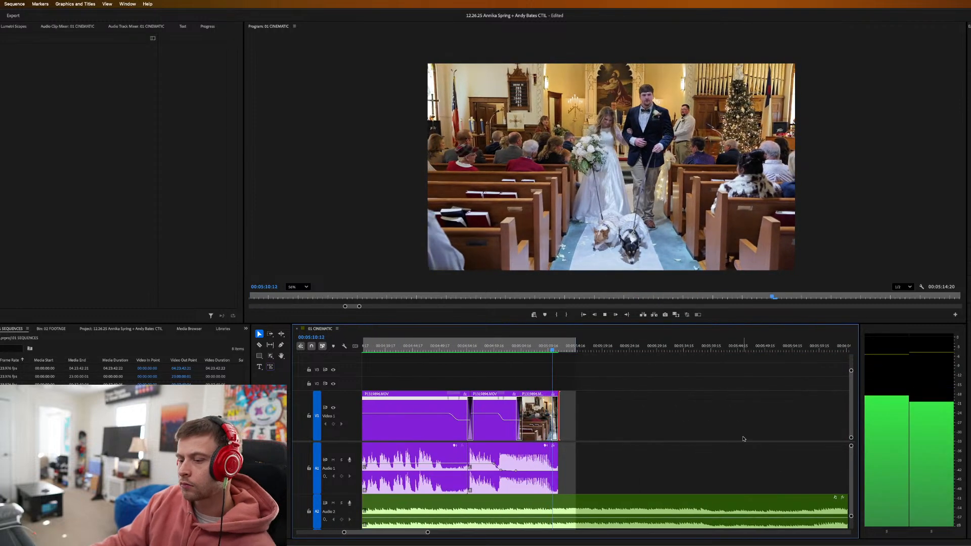
key("minus")
key("minus")
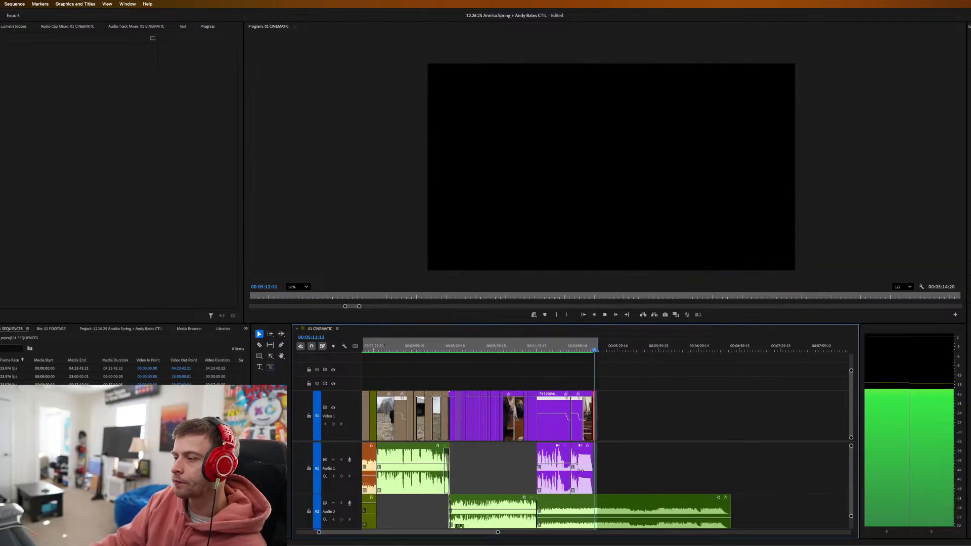
key("space")
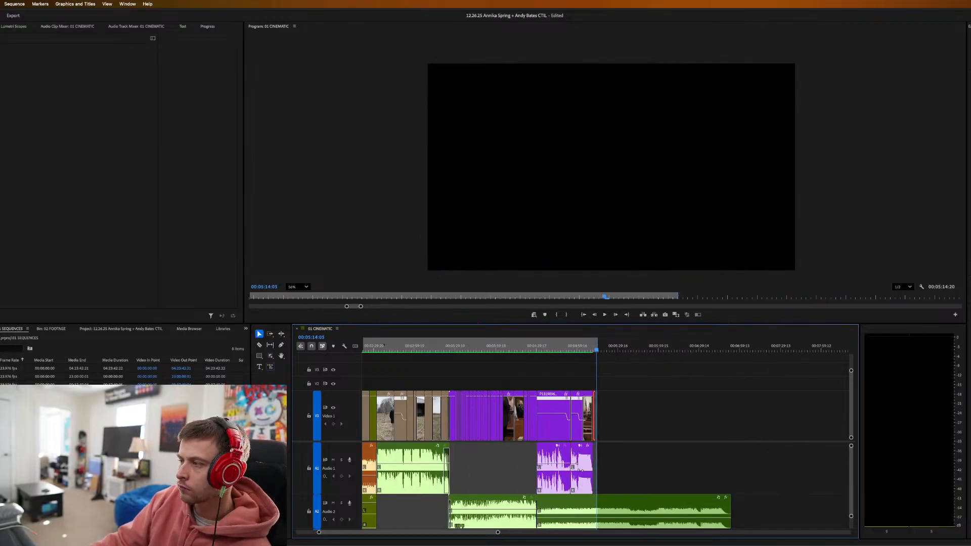
Switch to the RAW FILES sequence and look through the shots after the piano footage for the guests leaving the church.
key("shift+3")
key("space")
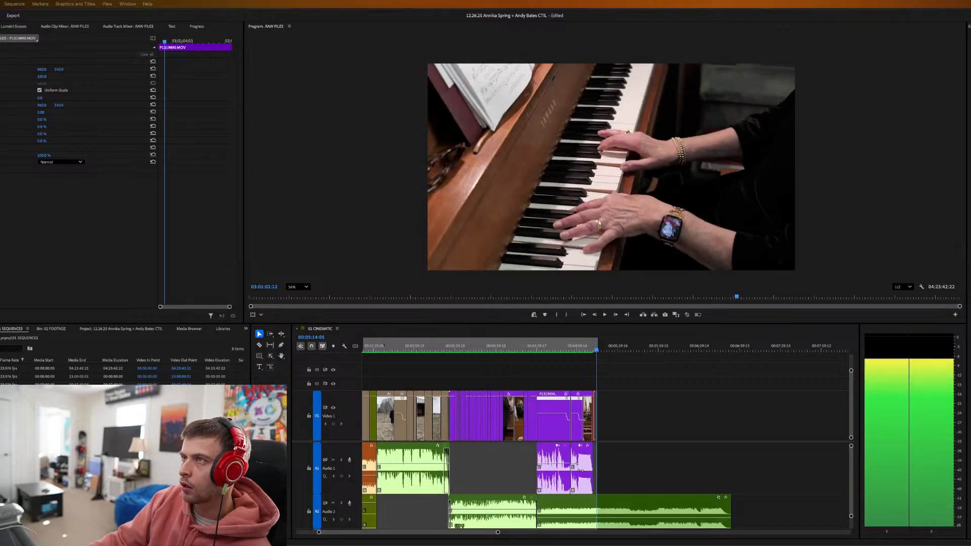
key("Down")
key("Down")
key("Down")
key("Down")
key("Down")
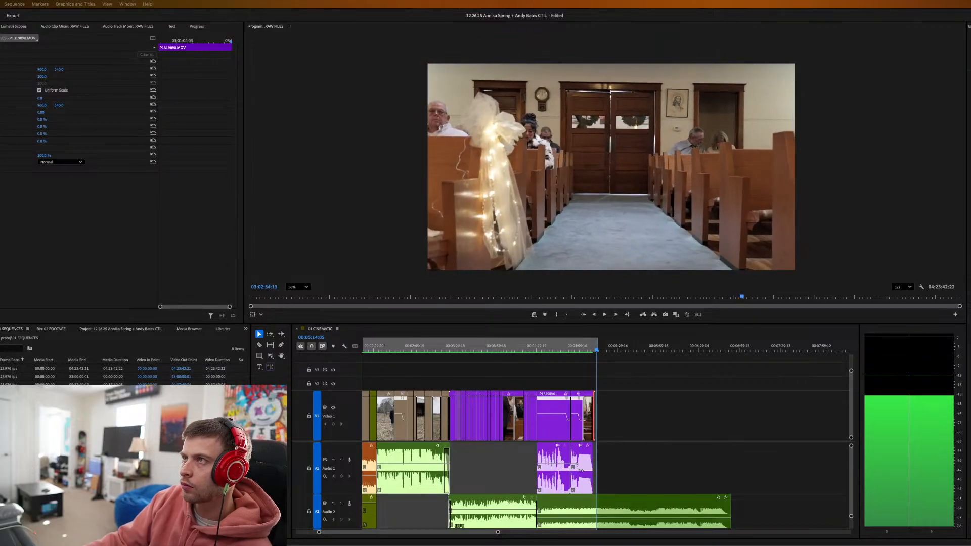
key("Up")
key("Up")
key("Up")
key("Up")
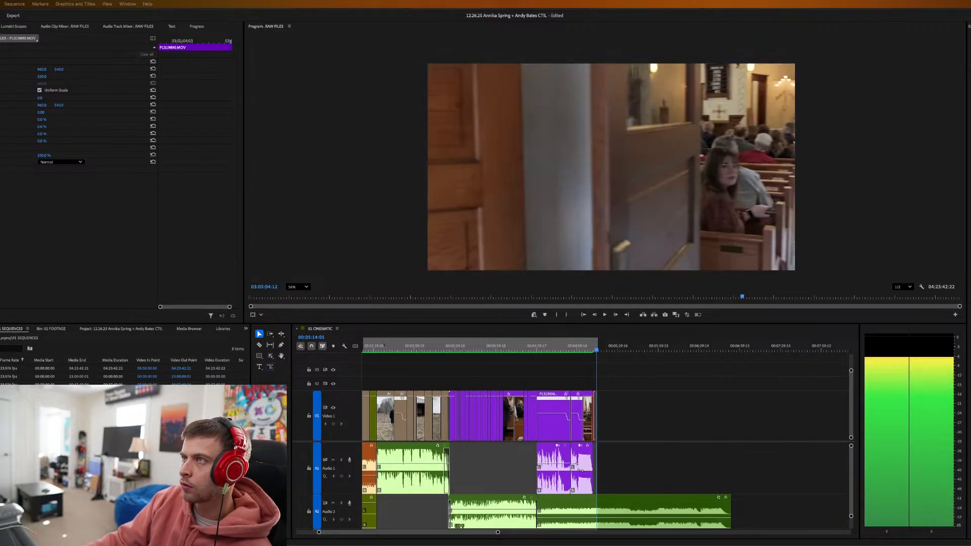
key("Down")
key("space")
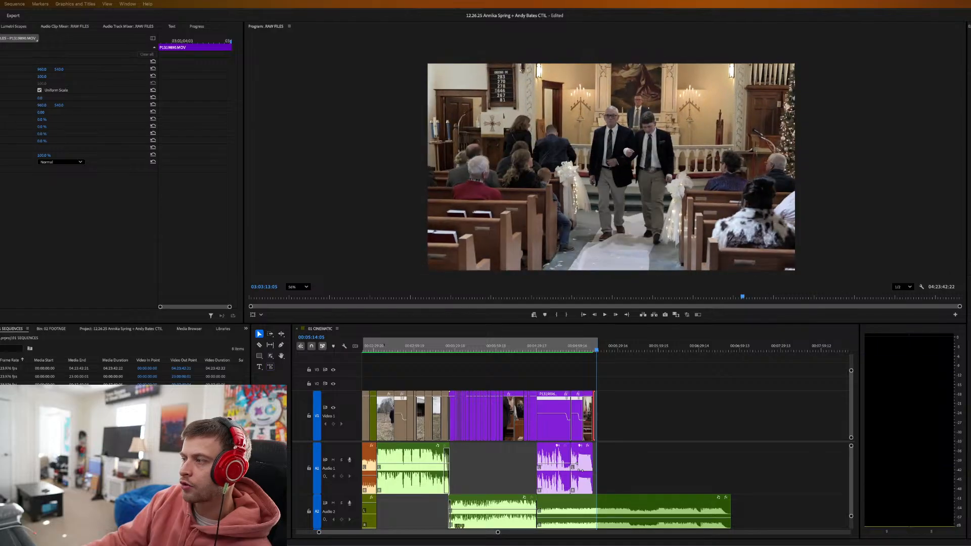
key("Right")
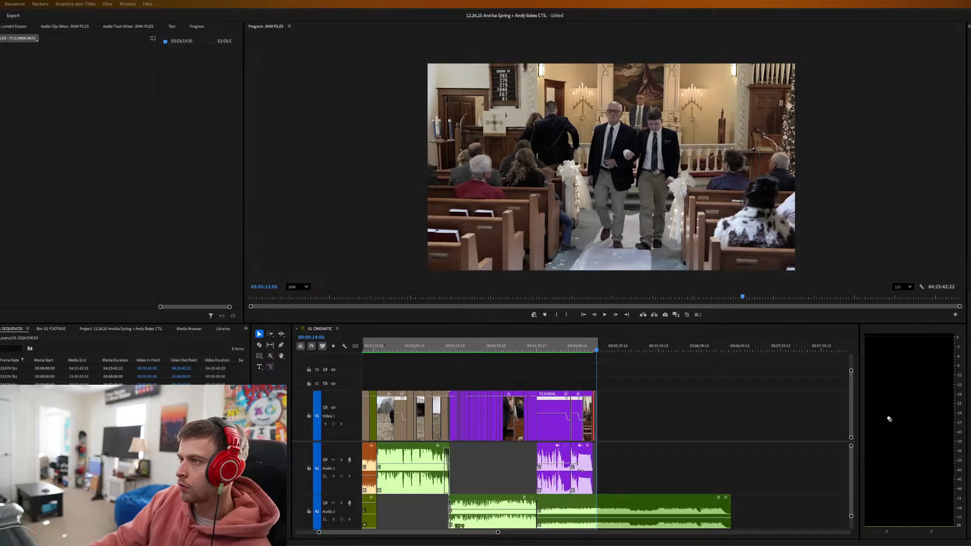
Bring the guest exit clips into the 01 CINEMATIC sequence on the track above the film and select them with their audio.
left_click_drag(888, 418, 829, 370)
left_click(777, 402)
key("minus")
key("minus")
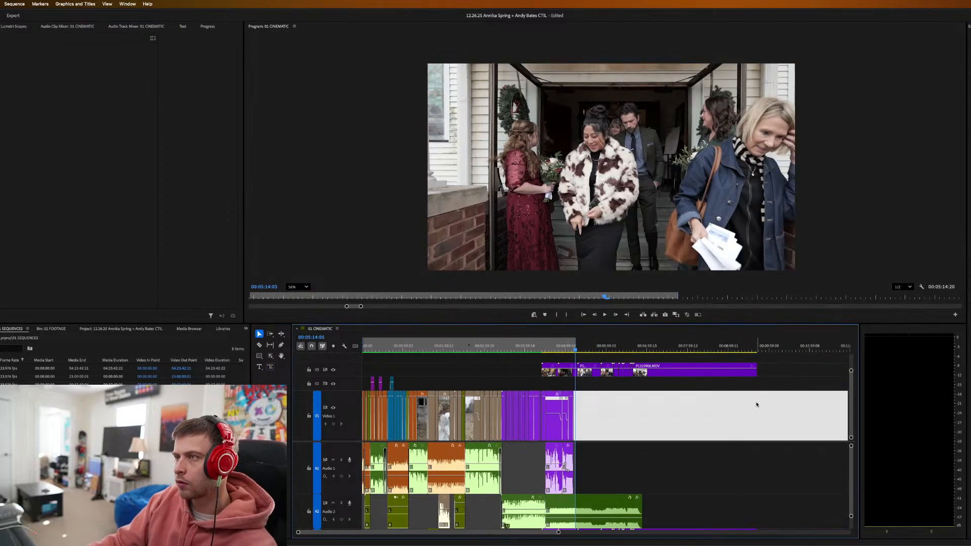
left_click_drag(621, 363, 453, 374)
scroll(509, 480, "down", 2)
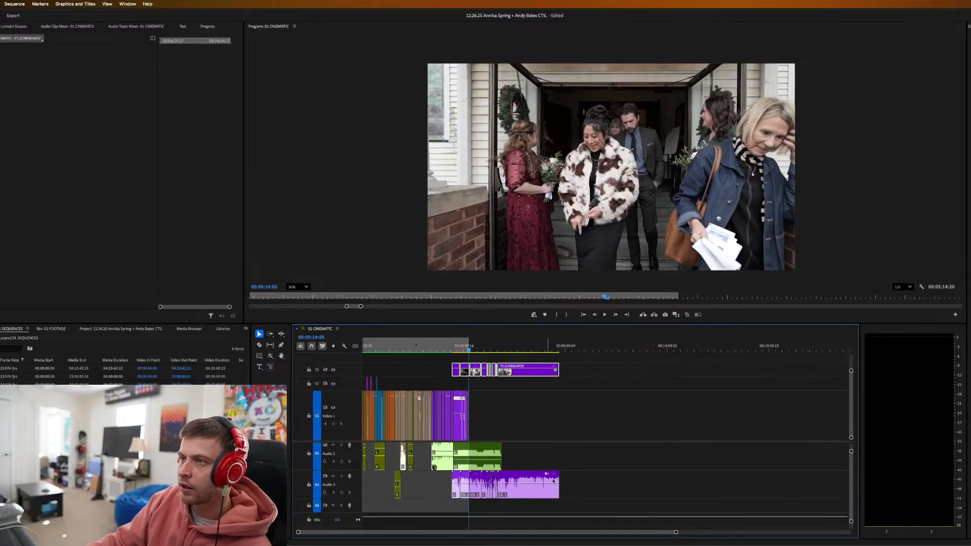
Place the guest exit clips on Video 1 directly after the couple's last exit shot and play across the join.
left_click_drag(520, 380, 537, 392)
key("equal")
key("equal")
key("equal")
key("equal")
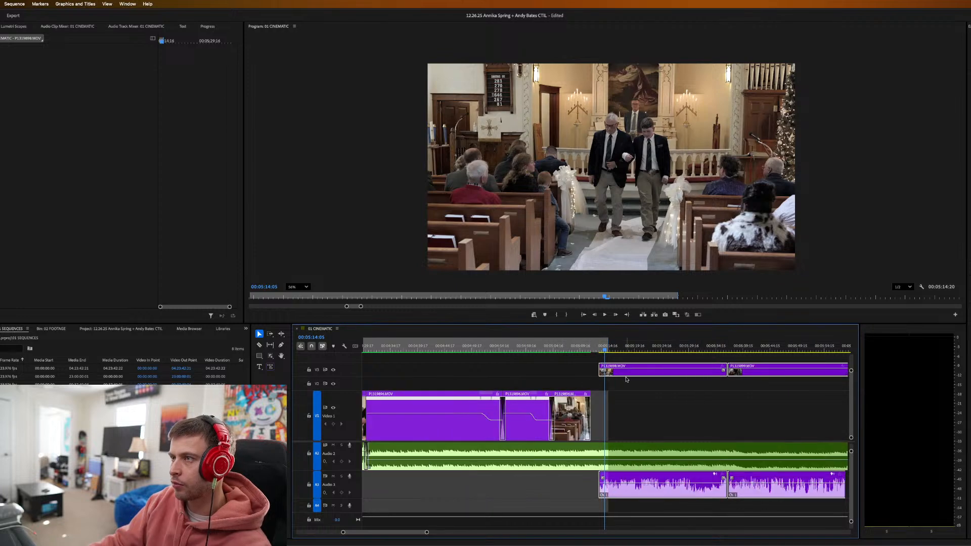
left_click_drag(617, 376, 616, 402)
left_click(573, 351)
key("space")
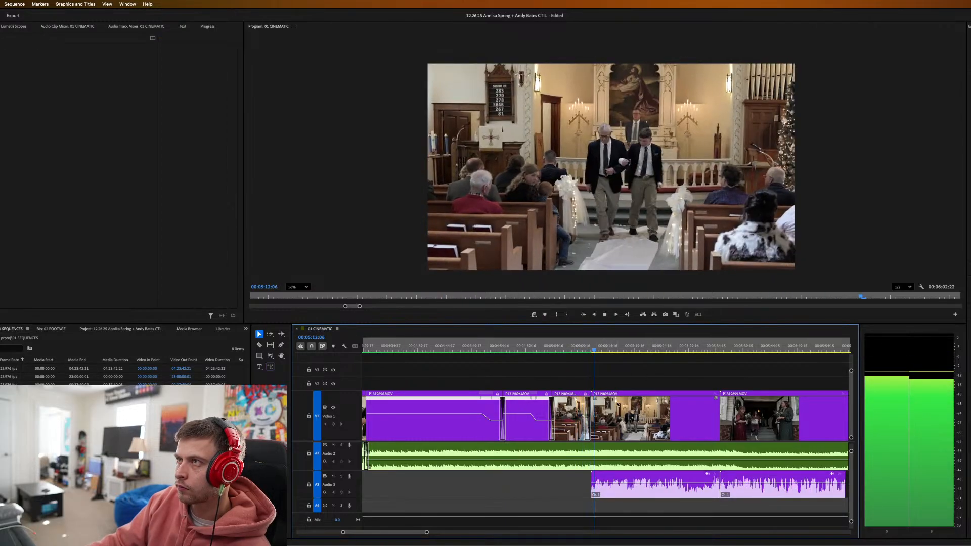
Delete the camera audio of the first two guest exit clips while keeping their video.
left_click(640, 428)
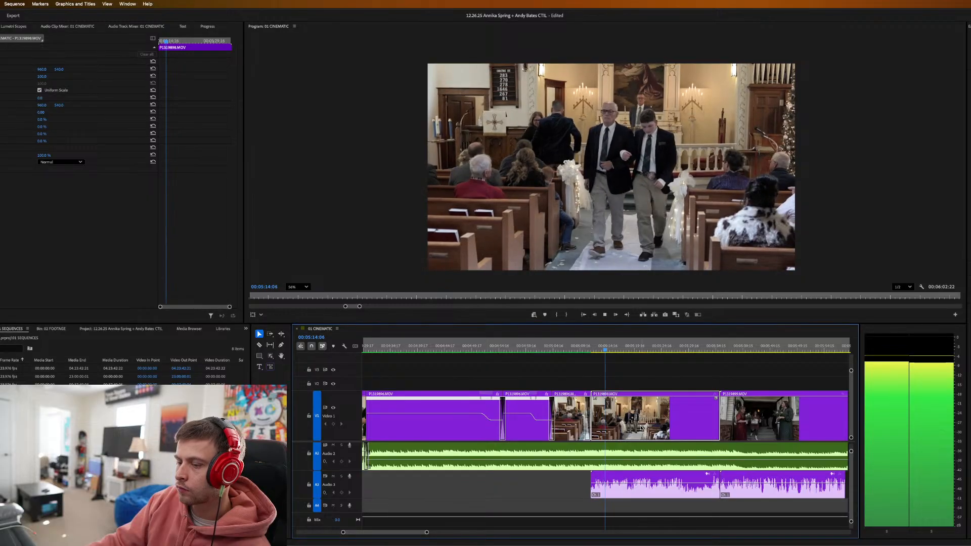
key("minus")
key("minus")
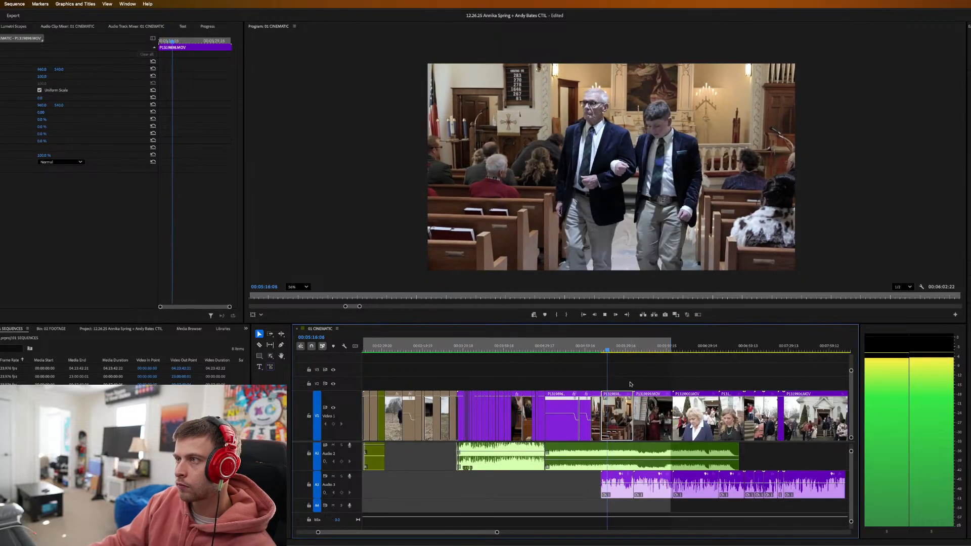
left_click(637, 388)
left_click_drag(658, 386, 628, 419)
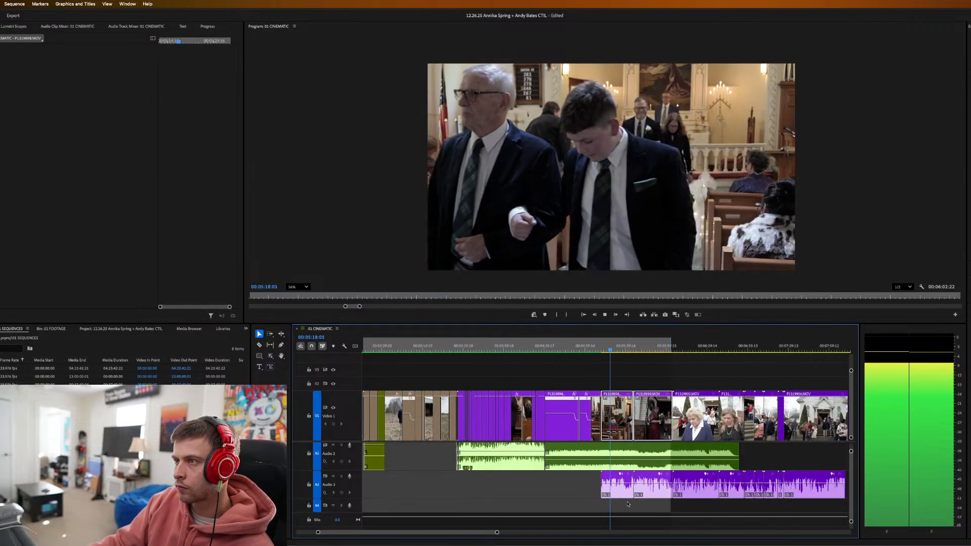
left_click_drag(657, 506, 625, 483)
key("Delete")
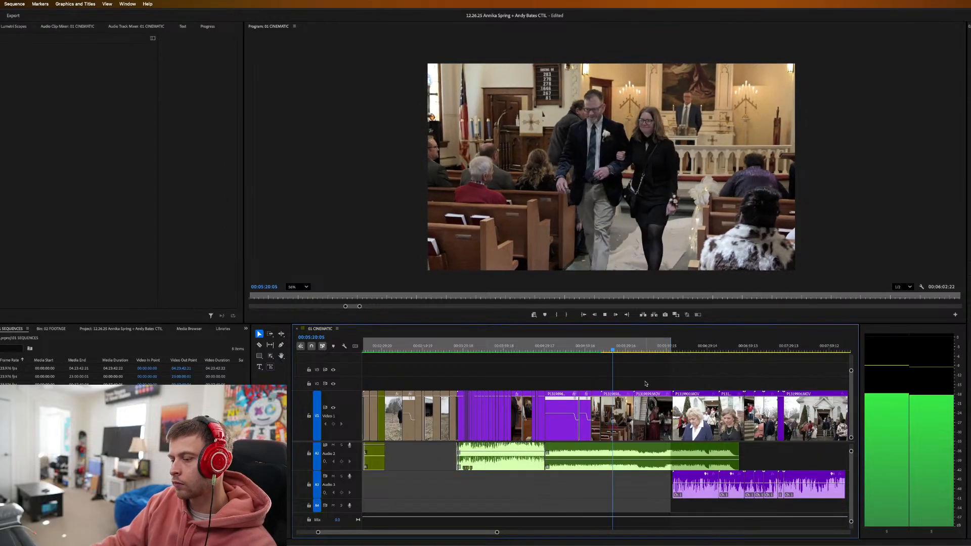
Split the music clip at 00:05:10:10, at the end of the couple's last exit shot.
key("equal")
key("equal")
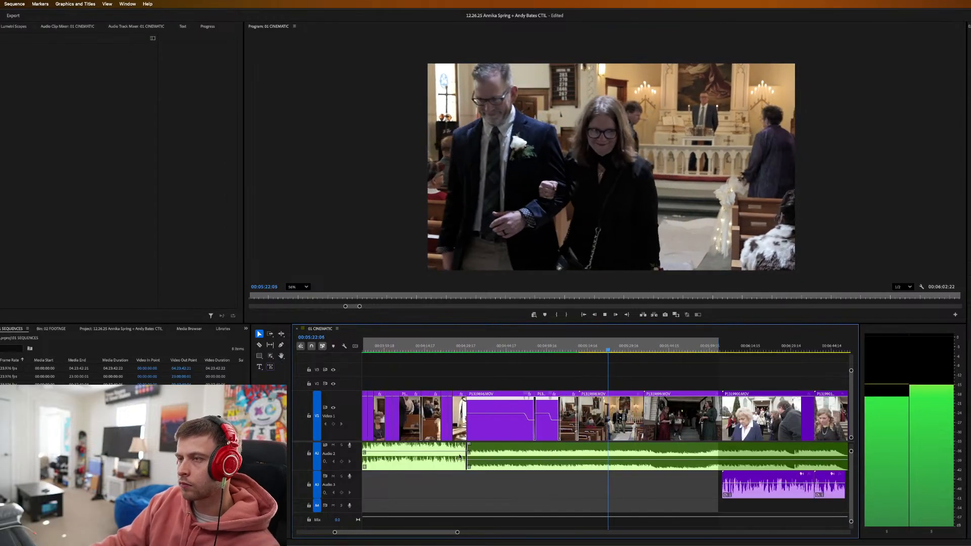
scroll(460, 456, "up", 3)
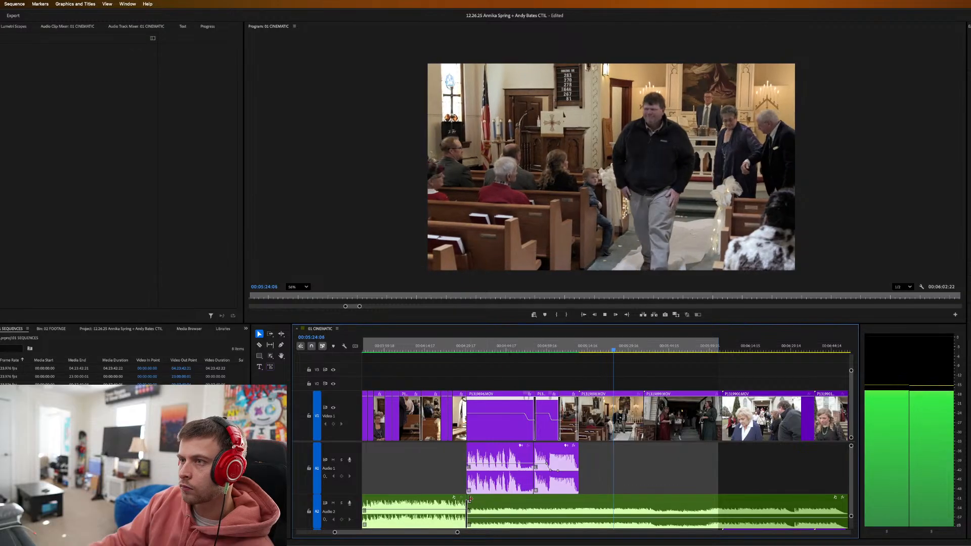
key("space")
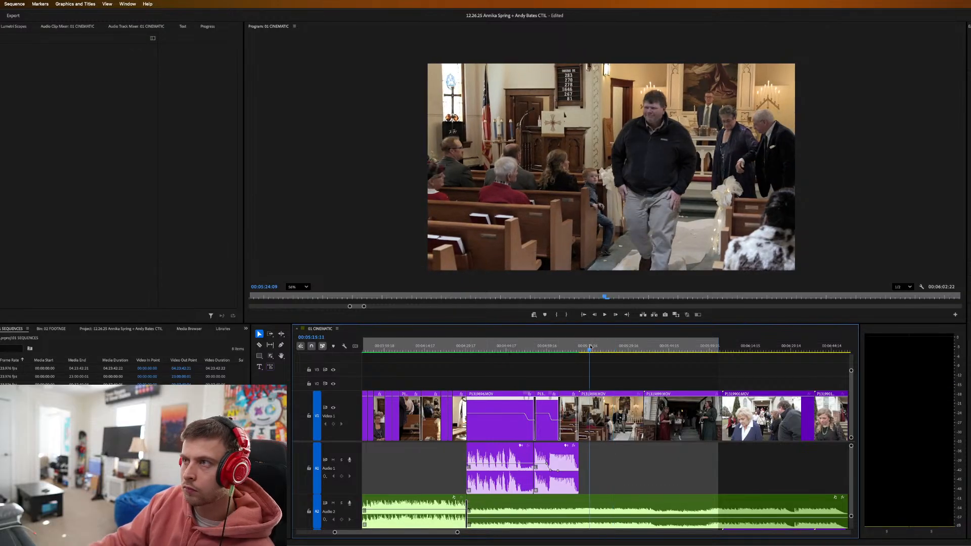
left_click_drag(590, 347, 576, 347)
right_click(590, 502)
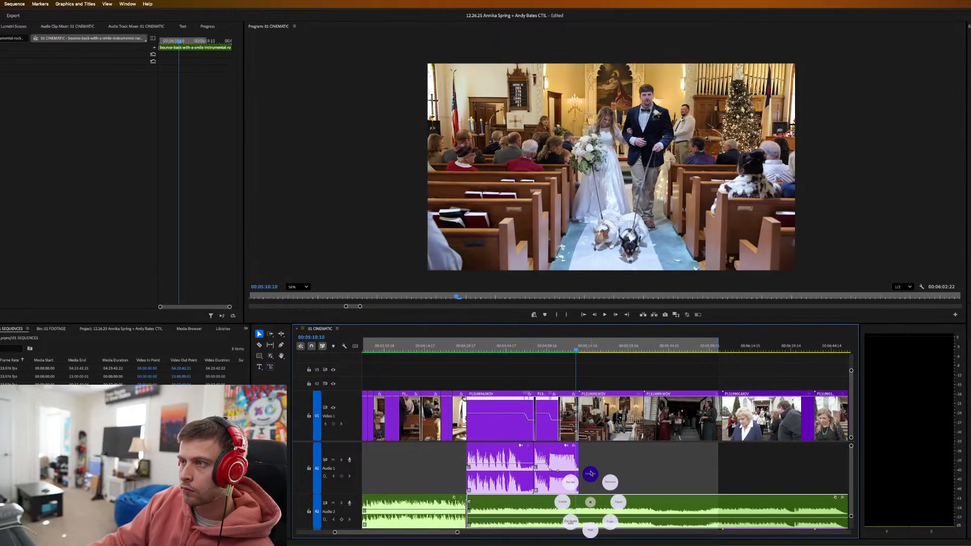
left_click(590, 473)
Raise the volume of the music after the new cut and add the default audio transition at that cut.
mouse_move(593, 518)
left_mouse_down()
mouse_move(593, 509)
mouse_move(594, 520)
left_mouse_up()
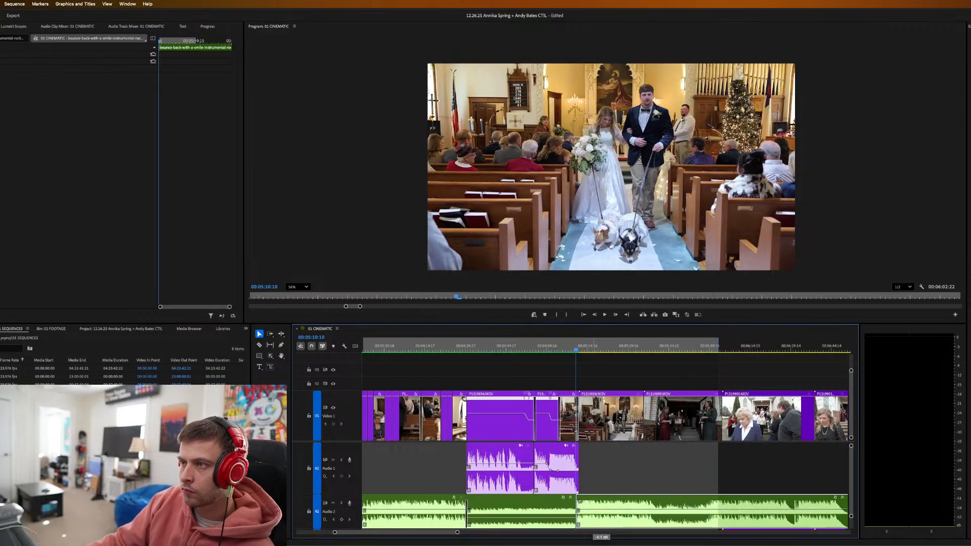
left_click(578, 506)
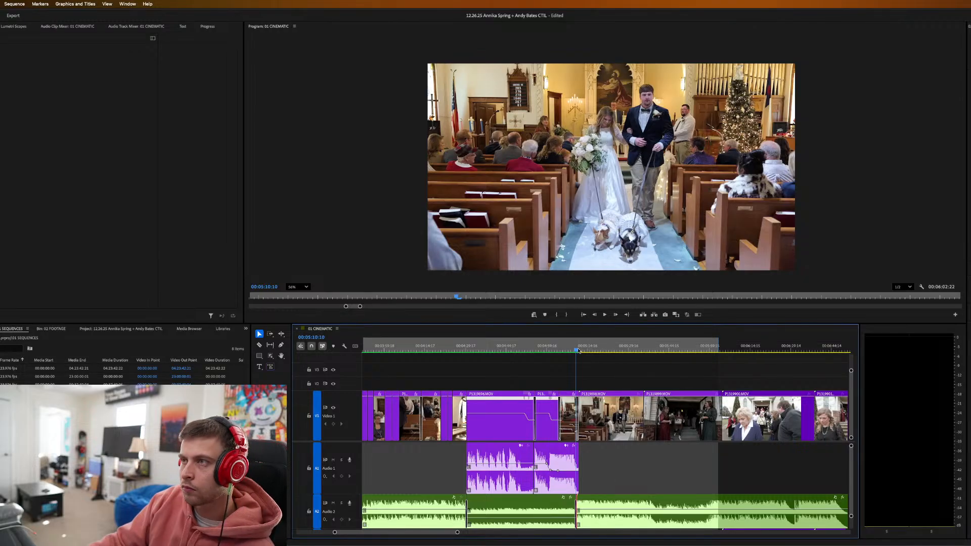
Mark a new in point at 00:04:36:11 during the vows and render the marked range.
left_click_drag(579, 350, 485, 361)
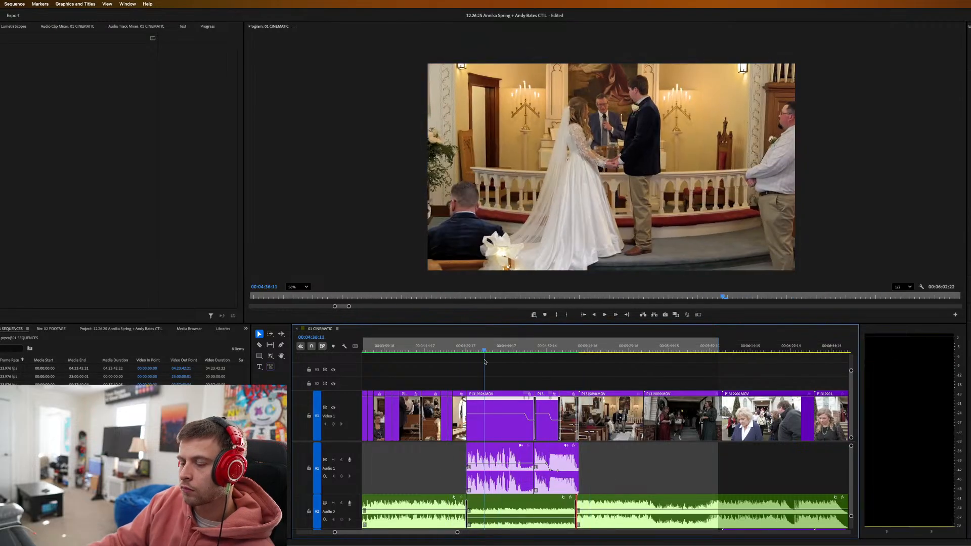
key("i")
key("Return")
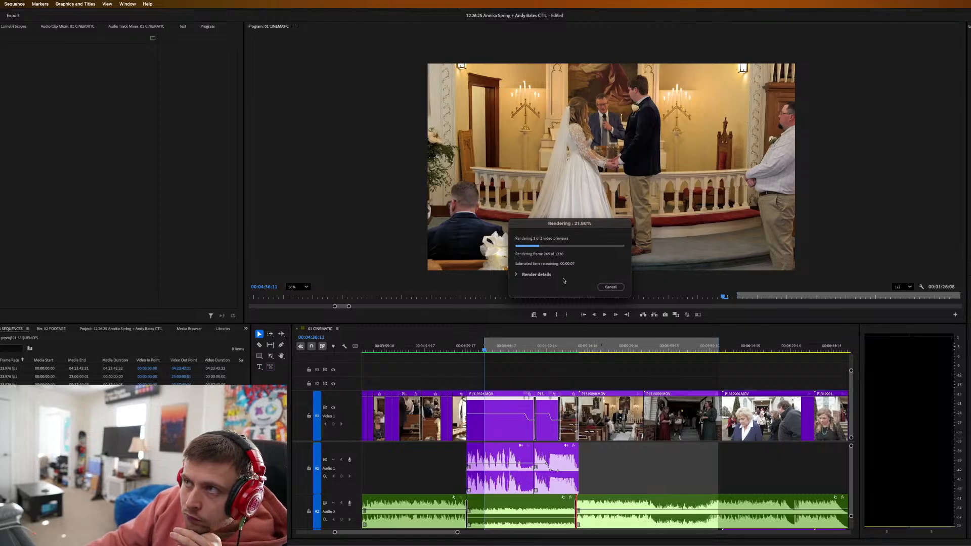
left_click(523, 276)
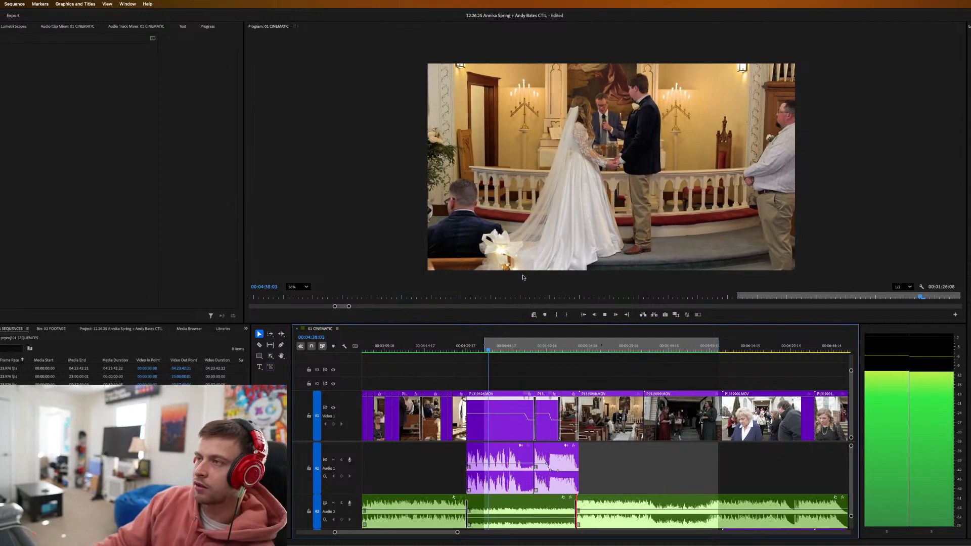
Play the rendered guest exit footage following the couple's last exit shot.
left_click(626, 348)
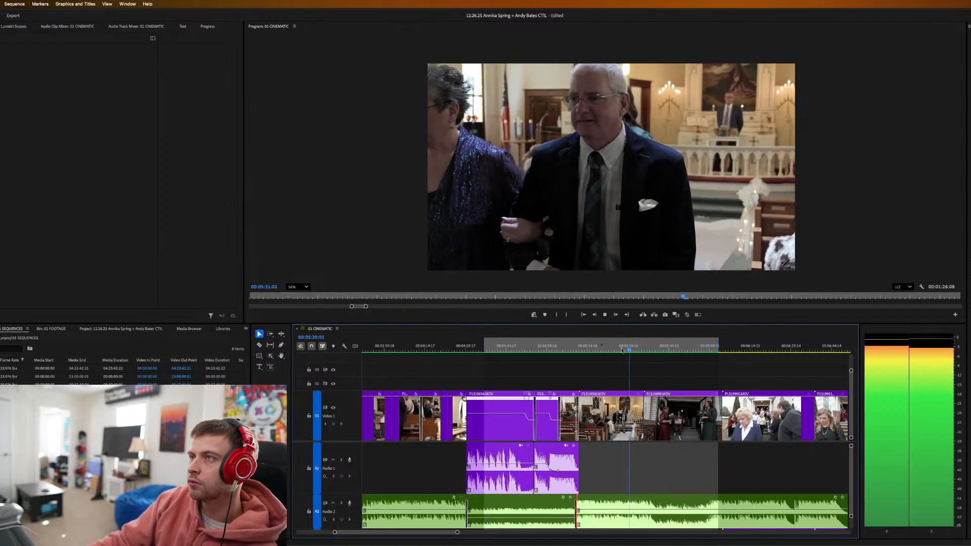
left_click(583, 349)
left_click(607, 405)
key("=")
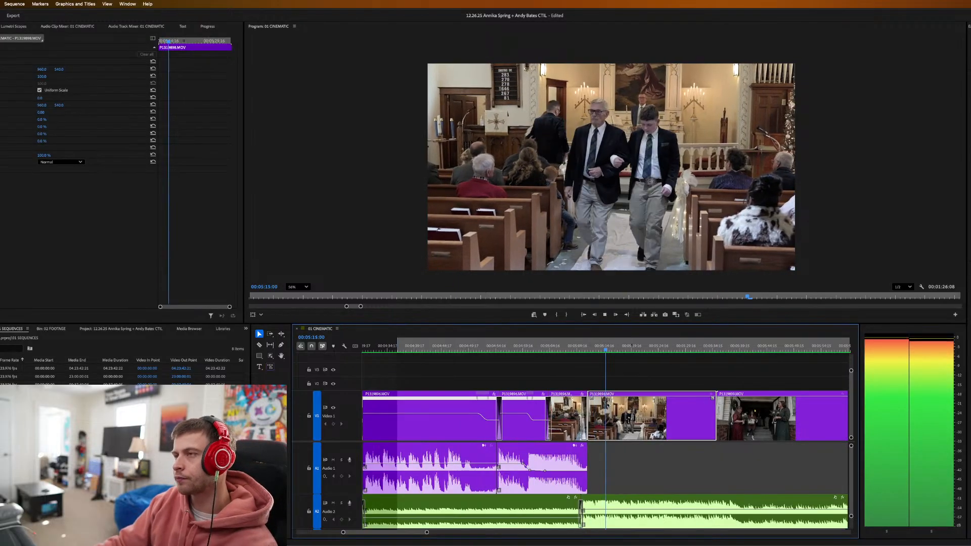
key("=")
key("space")
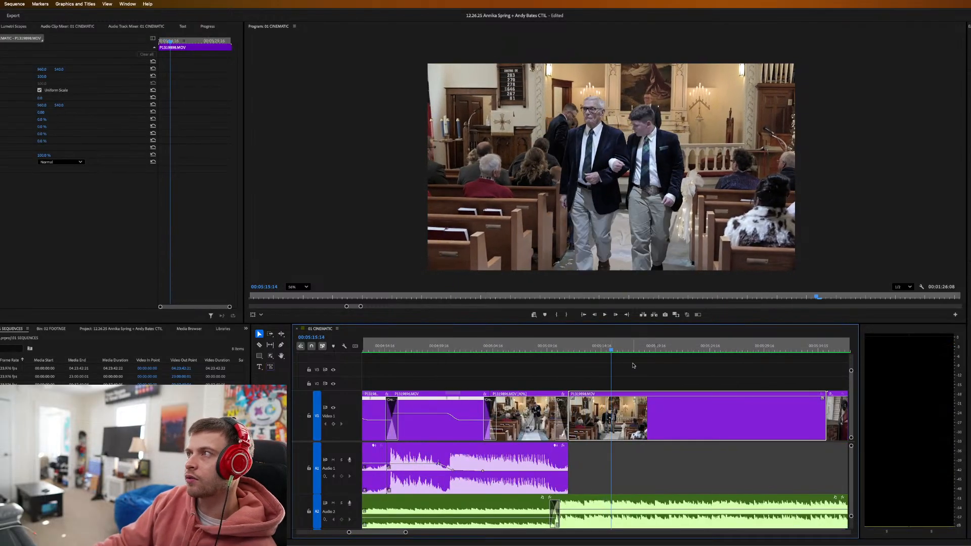
Review the couple's exit shot with the dogs and the earlier shot of them facing the guests.
left_click(524, 350)
left_click(534, 430)
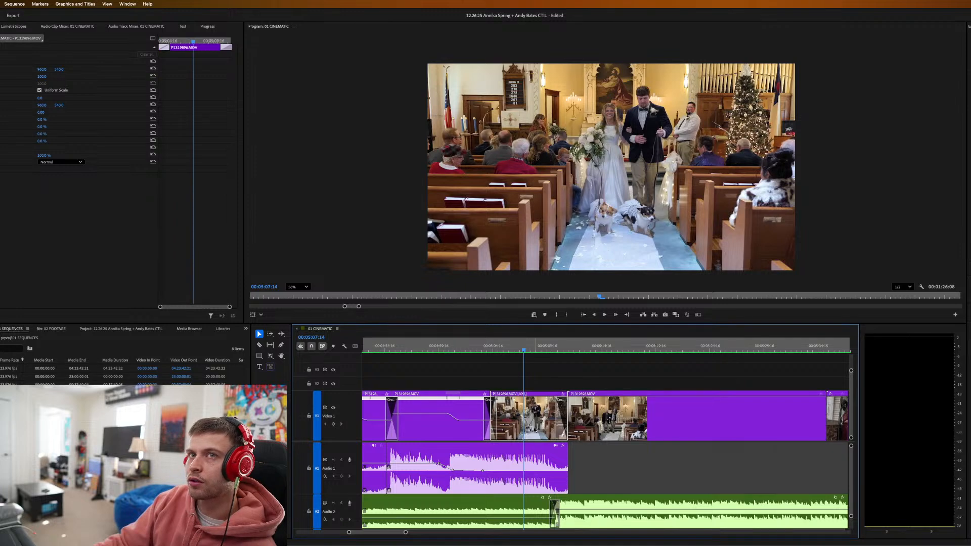
left_click(452, 416)
left_click(448, 350)
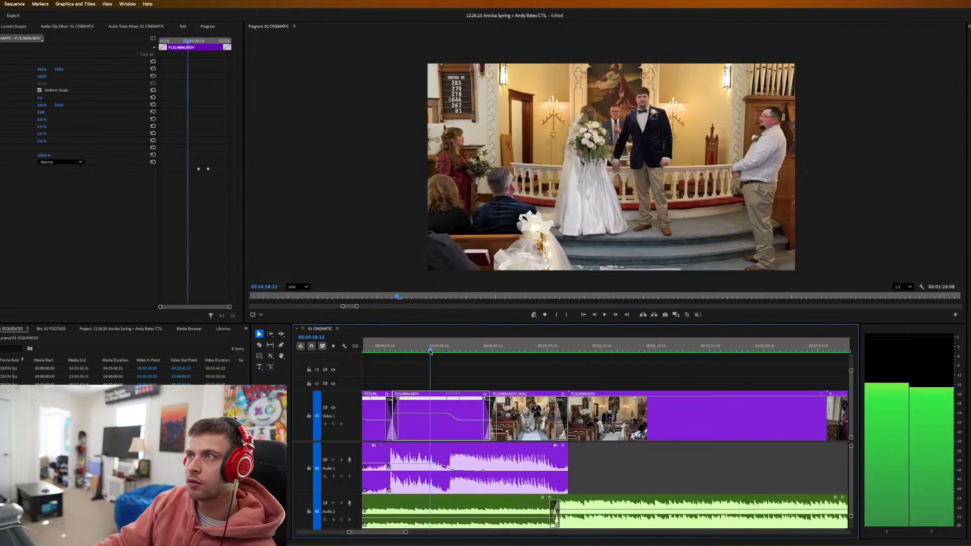
key("minus")
key("minus")
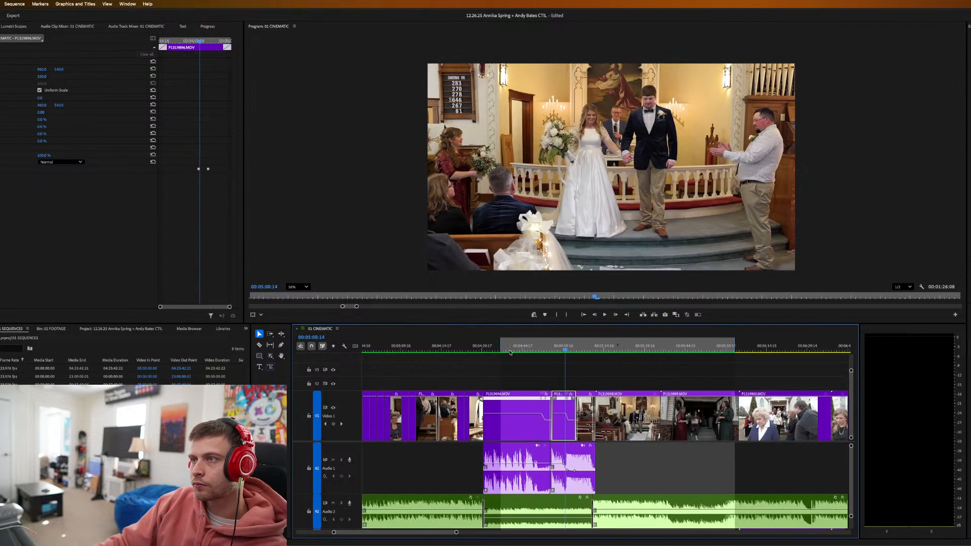
Compare the bride's entrance shot with the first guest exit shot and examine the entrance footage's source clip effects.
left_click_drag(475, 348, 444, 408)
left_click(446, 424)
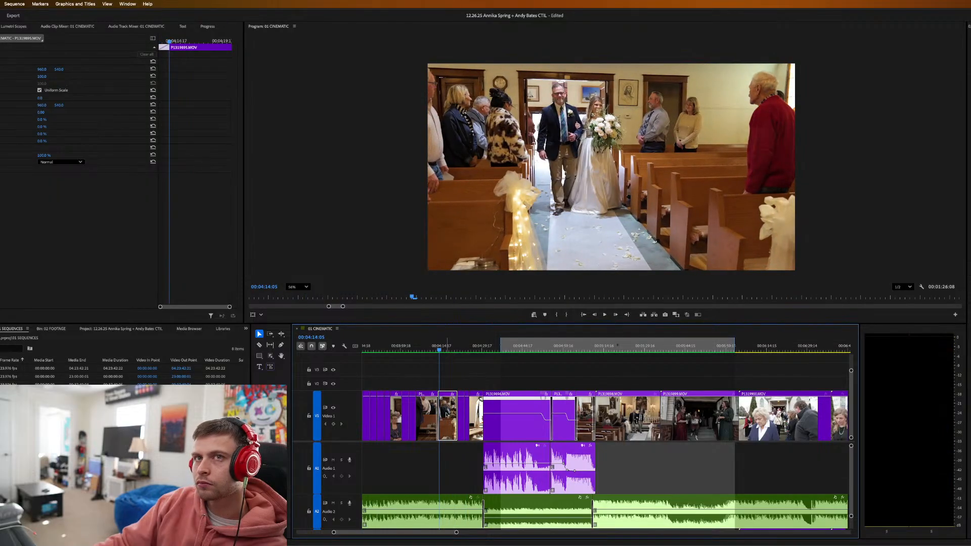
key("minus")
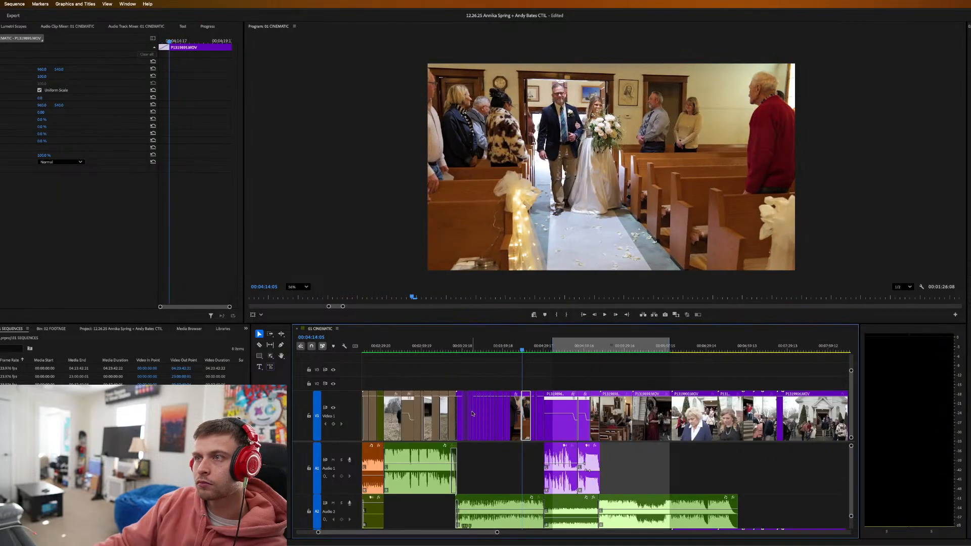
key("minus")
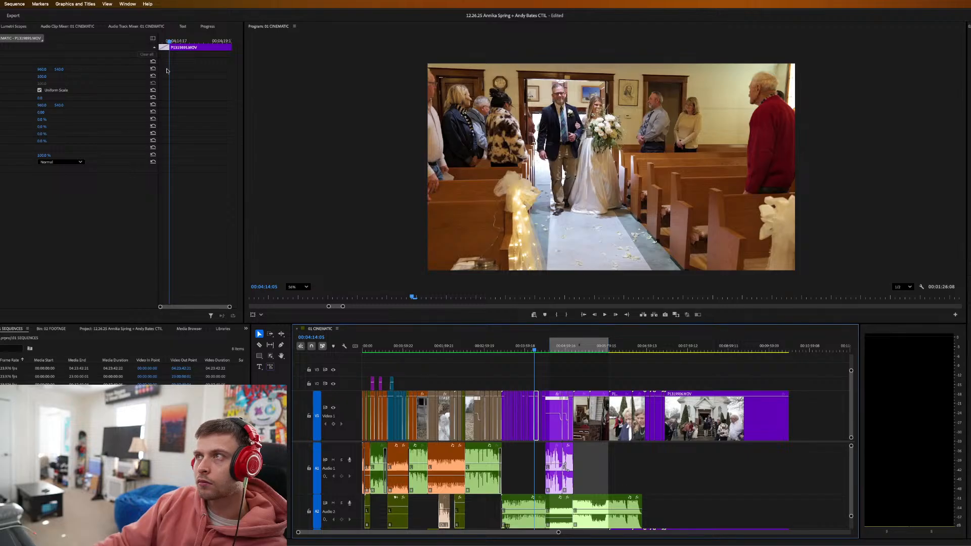
left_click(1, 38)
left_click(4, 41)
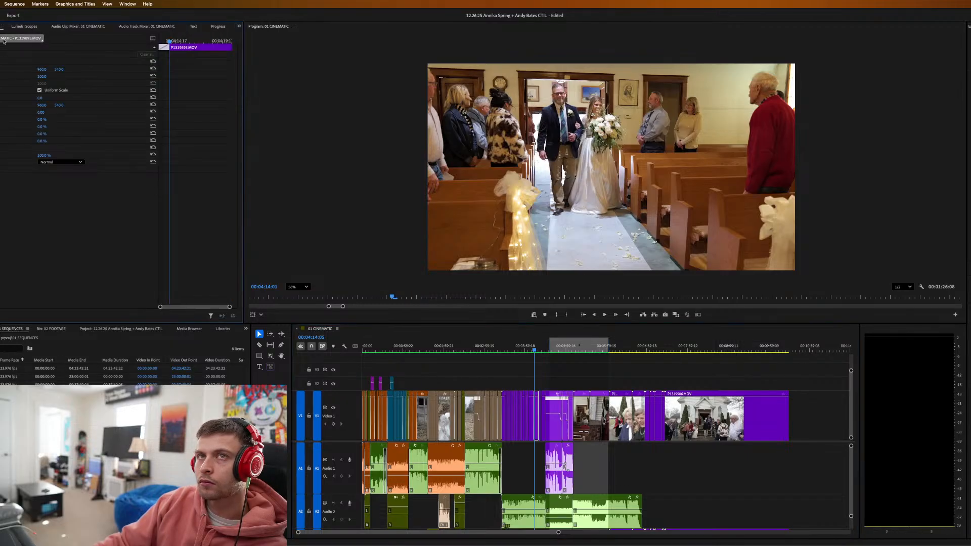
left_click_drag(579, 355, 574, 356)
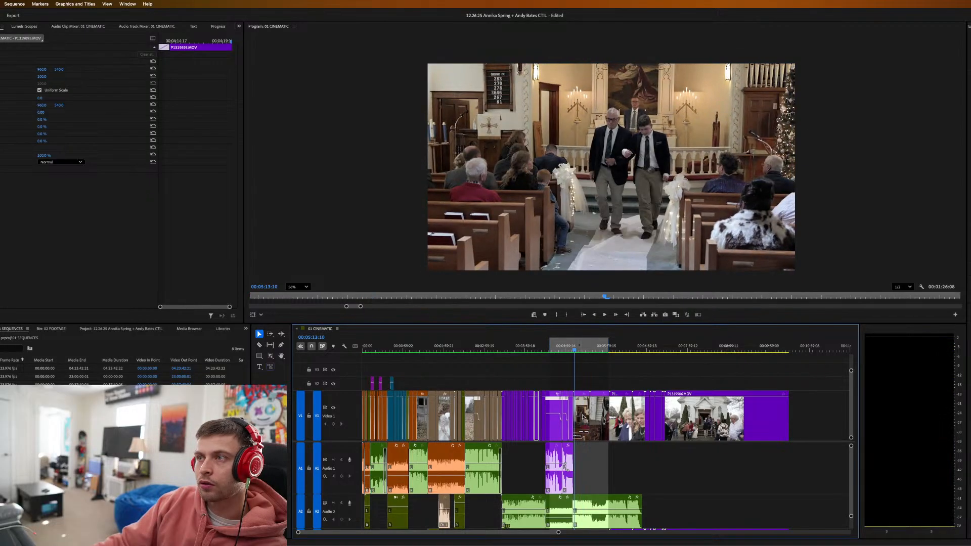
left_click(583, 416)
key("shift+2")
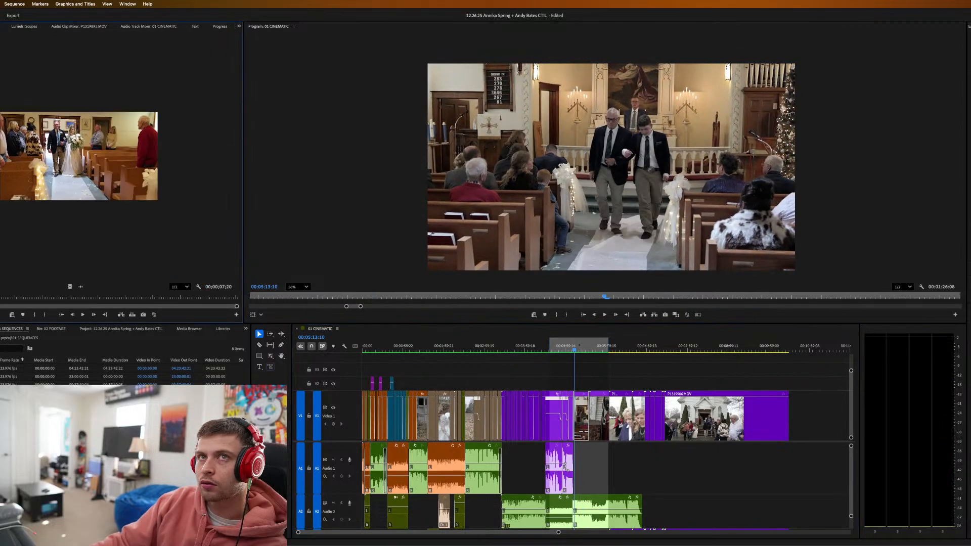
key("shift+5")
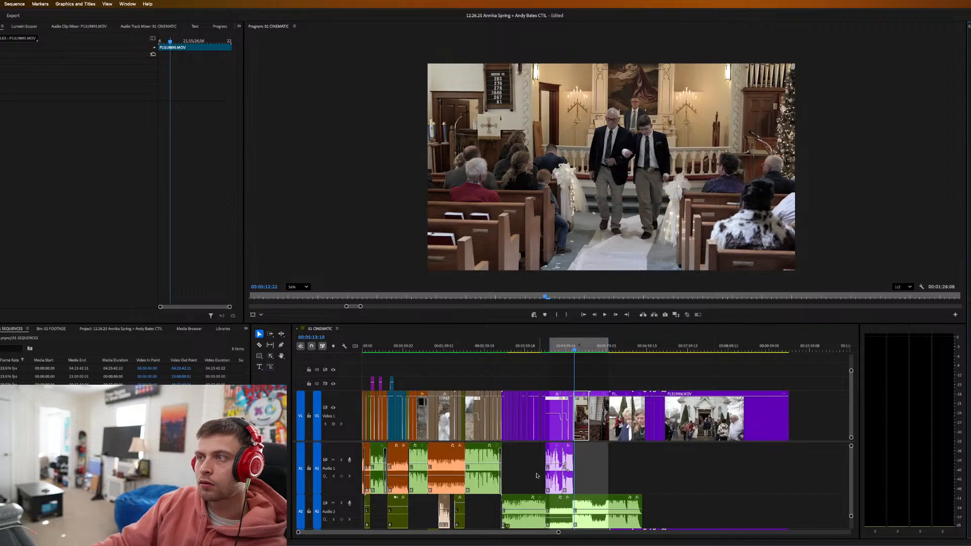
Copy the color correction from the bride's entrance source clip and apply it to the guest exit shot inside the church.
left_click(593, 394)
key("equal")
key("equal")
key("equal")
left_click(572, 406)
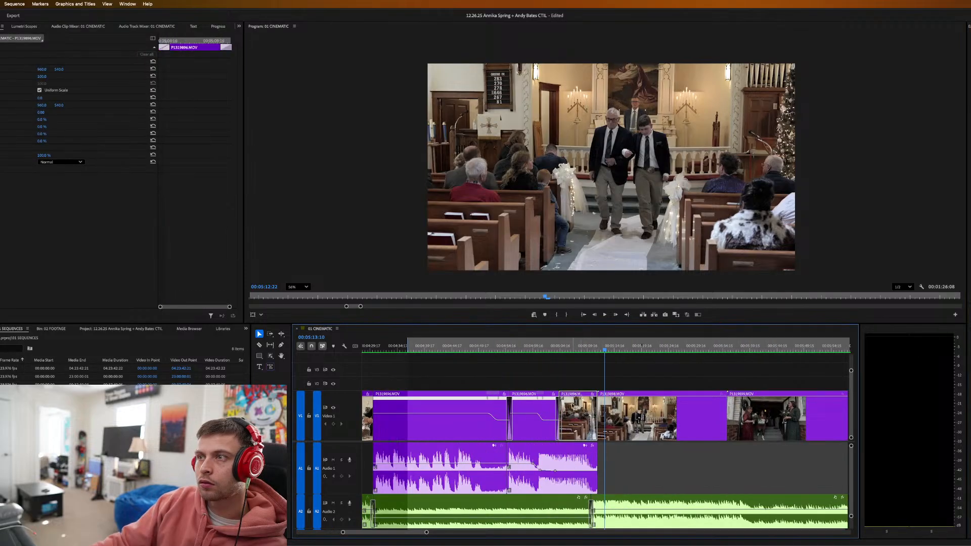
left_click_drag(566, 342, 576, 342)
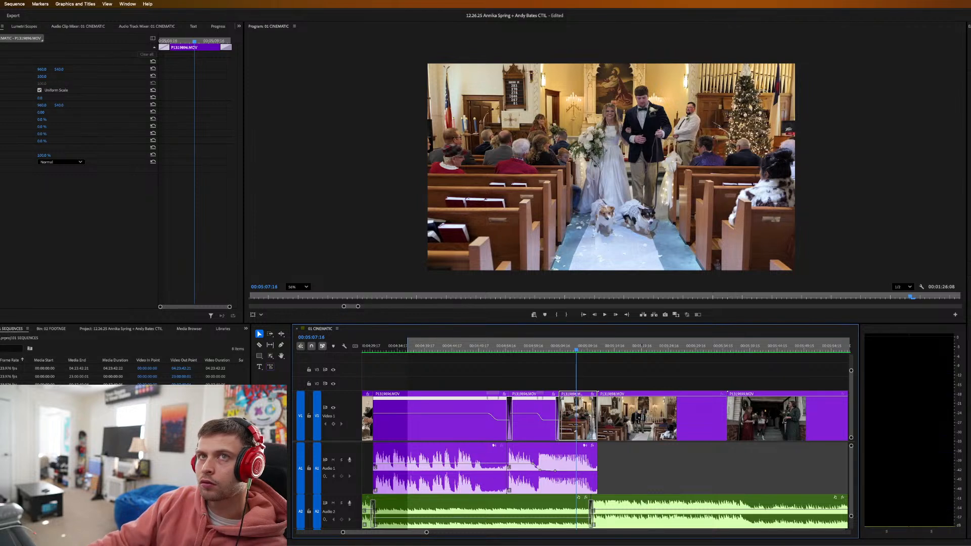
key("shift+2")
key("shift+5")
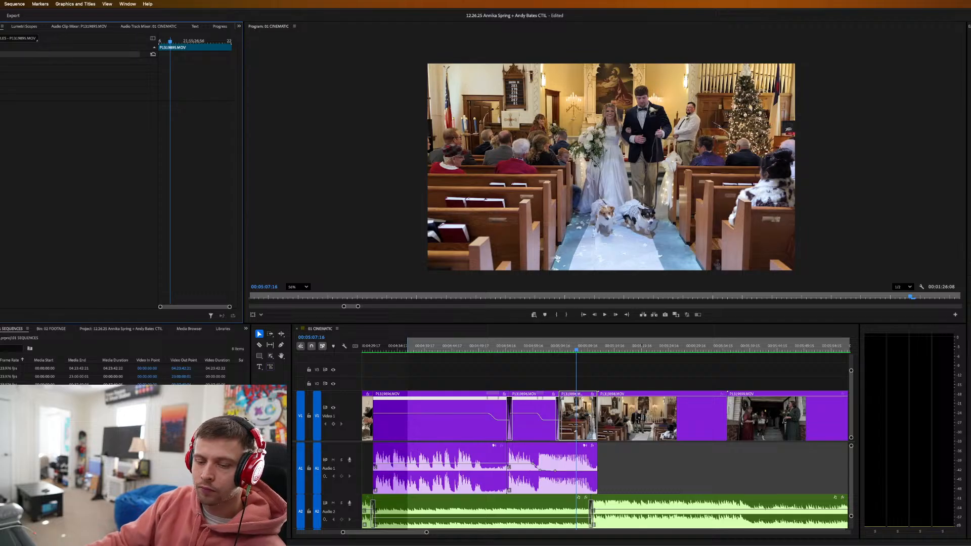
left_click(629, 346)
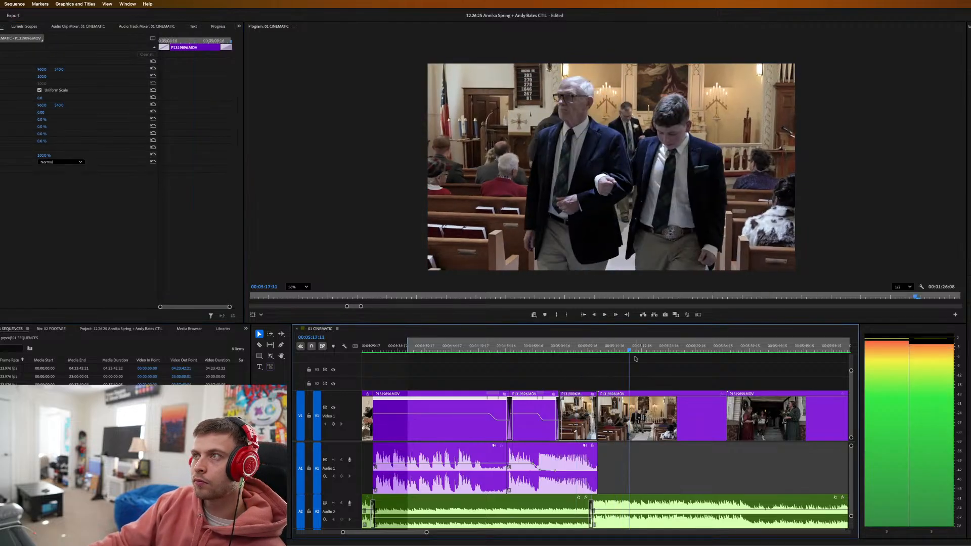
key("f")
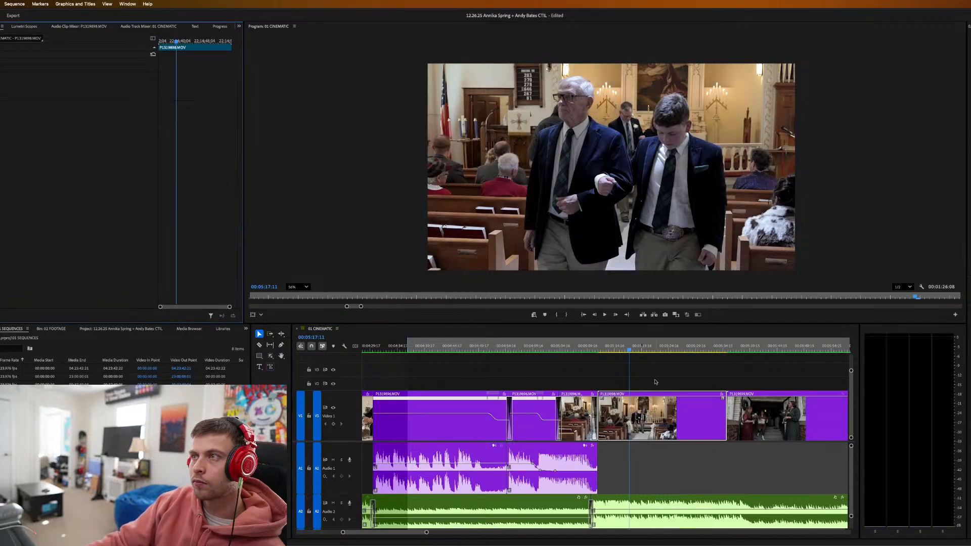
left_click(675, 374)
left_click_drag(643, 347, 610, 368)
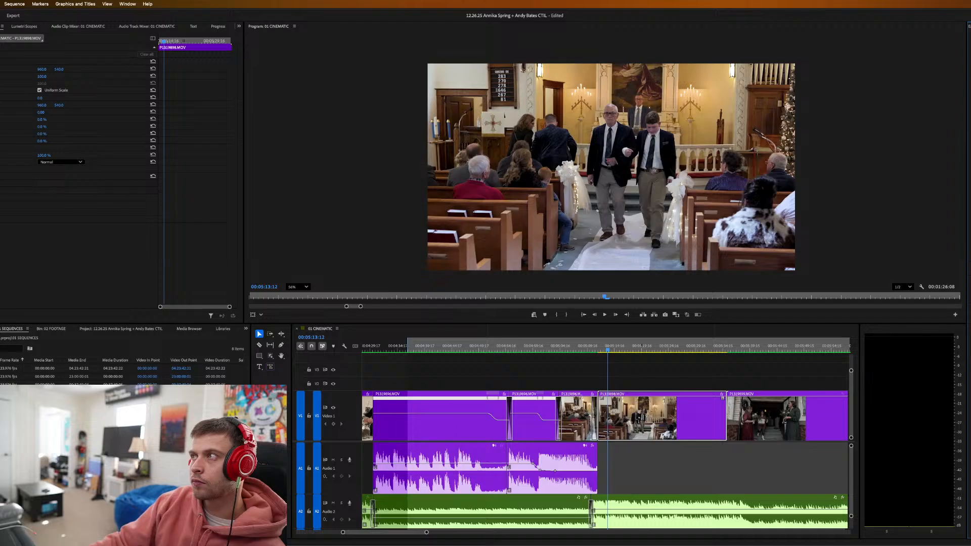
Trim the opening of the church guest exit shot and close it up against the couple's exit shot with the dogs.
key("space")
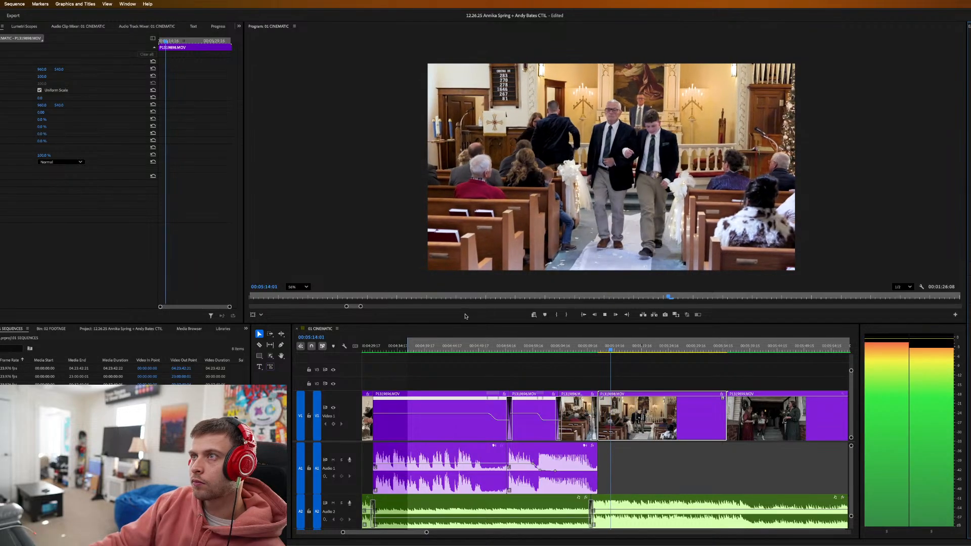
key("space")
left_click(585, 347)
key("space")
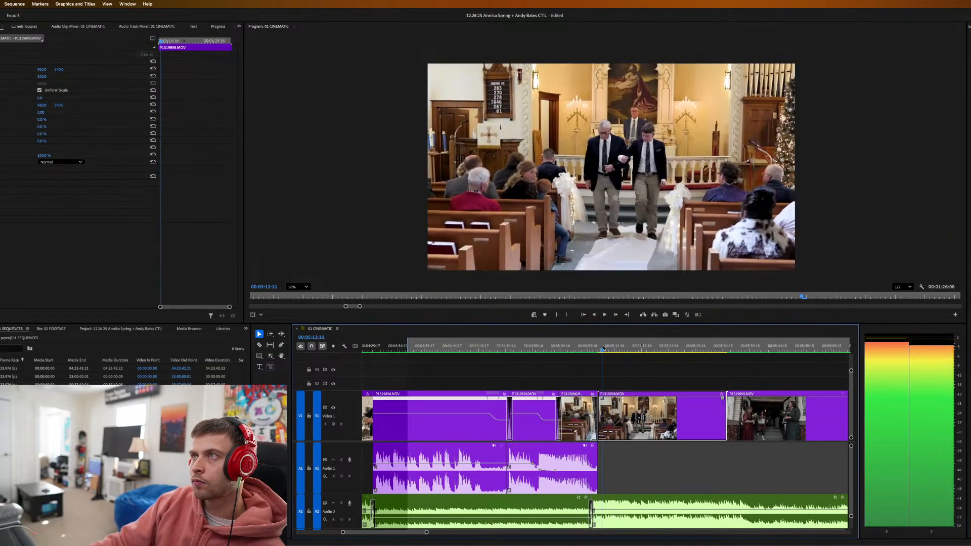
key("space")
left_click_drag(601, 401, 621, 415)
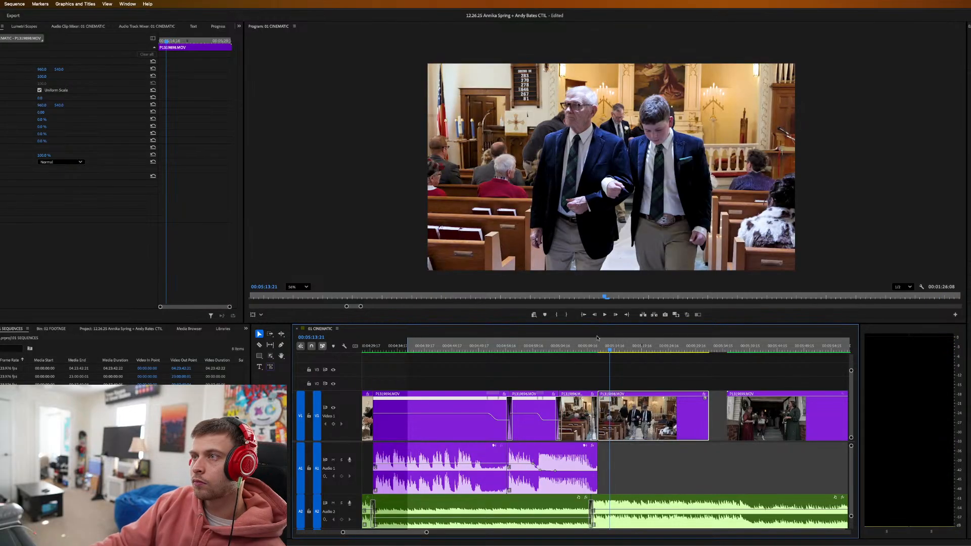
Play the transition out of the couple's exit shot and split the guest shot as the older man and boy near the camera.
left_click(587, 342)
key("space")
key("space")
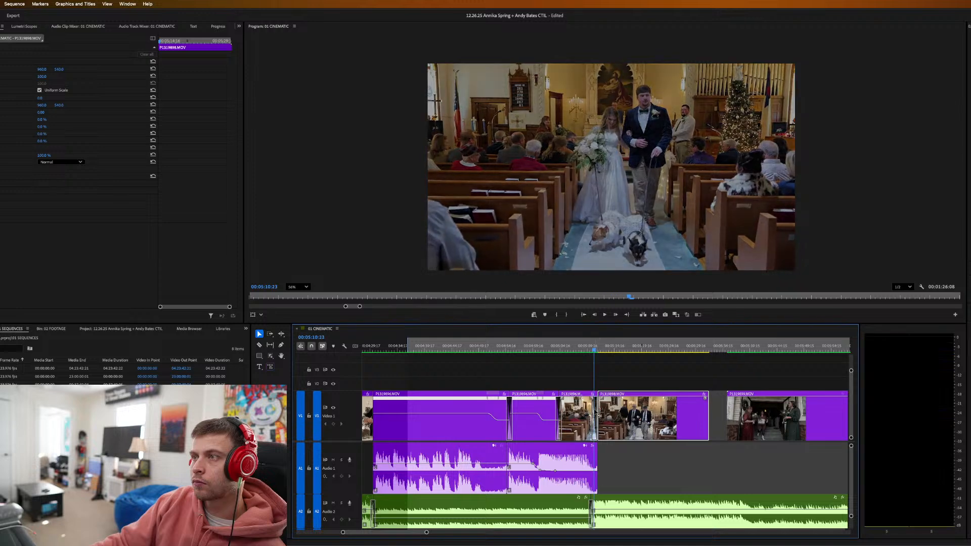
left_click(599, 415)
key("space")
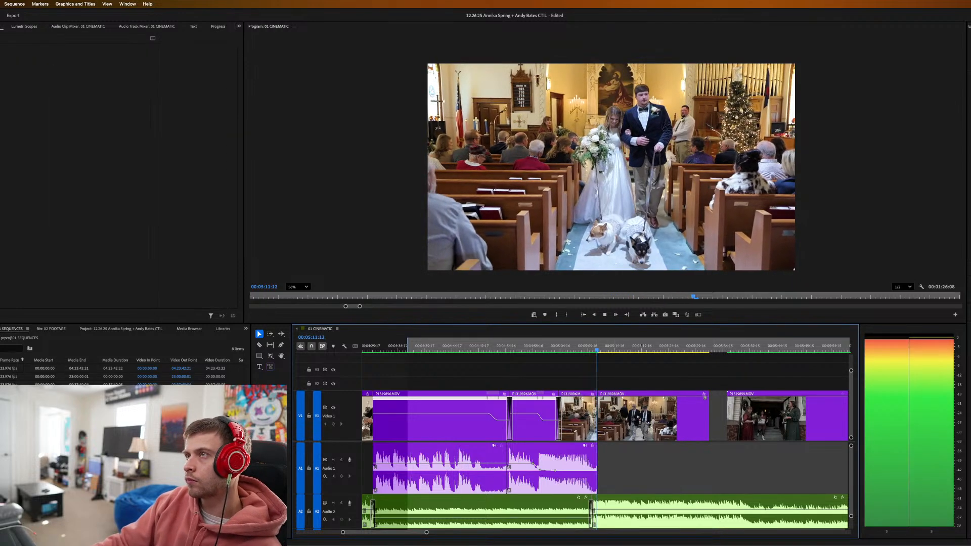
scroll(613, 407, "down", 4)
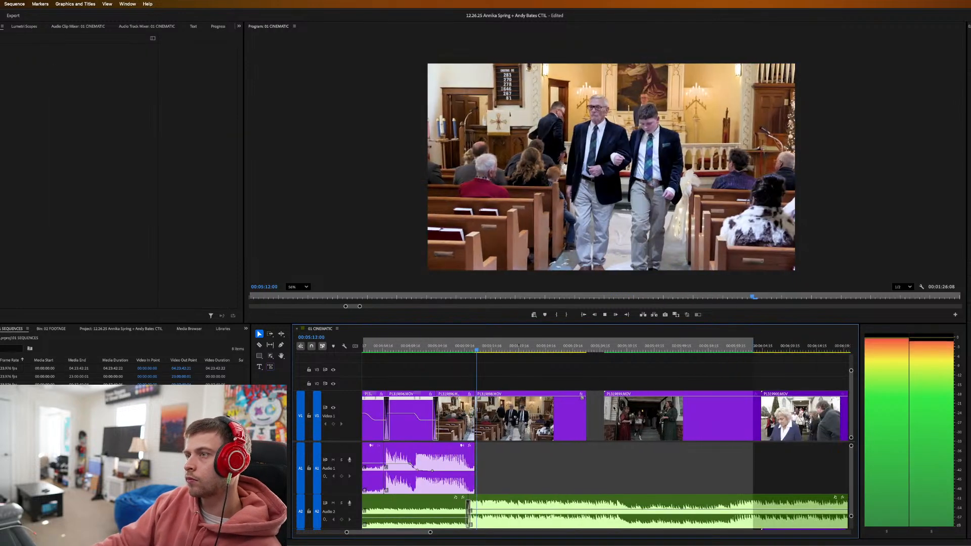
key("space")
left_click(552, 411)
middle_click(551, 411)
left_click(551, 387)
key("space")
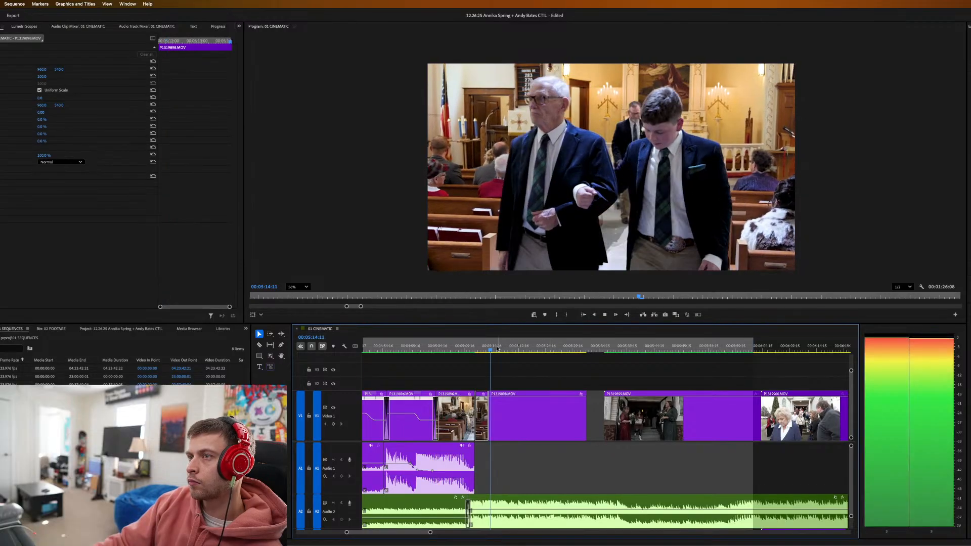
Trim the remaining guest footage to start on the man and the woman in black, then split it as they near the camera.
left_click_drag(500, 349, 501, 350)
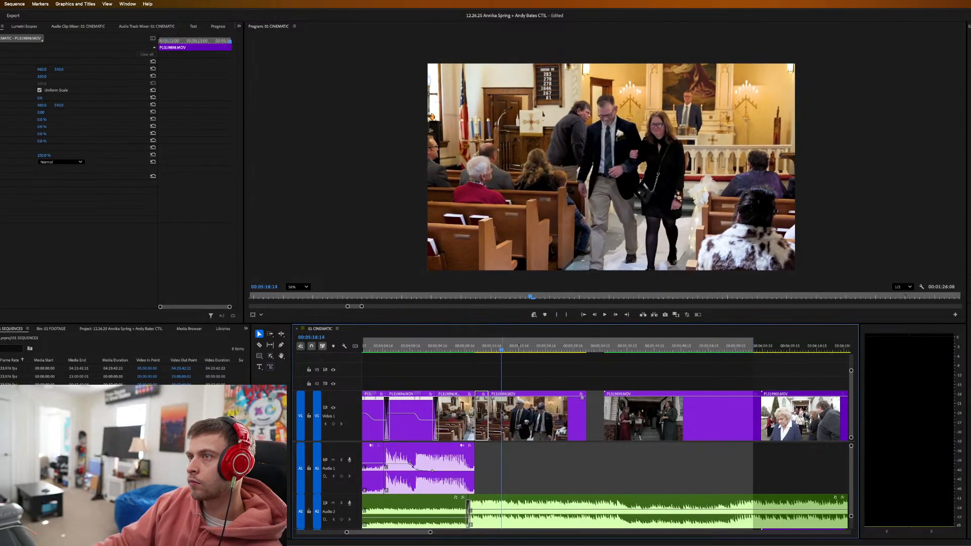
left_click_drag(489, 413, 522, 415)
key("Up")
key("Up")
key("space")
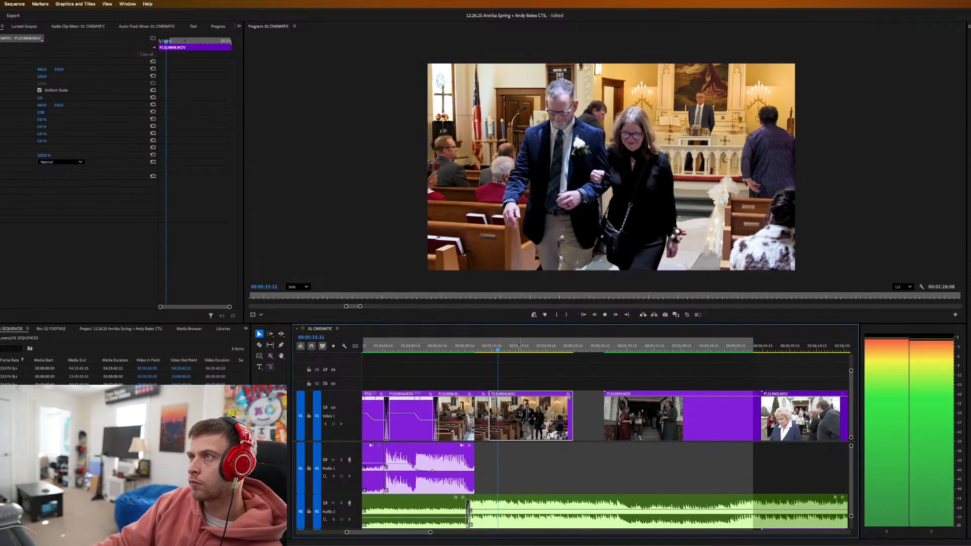
key("space")
key("super+k")
key("space")
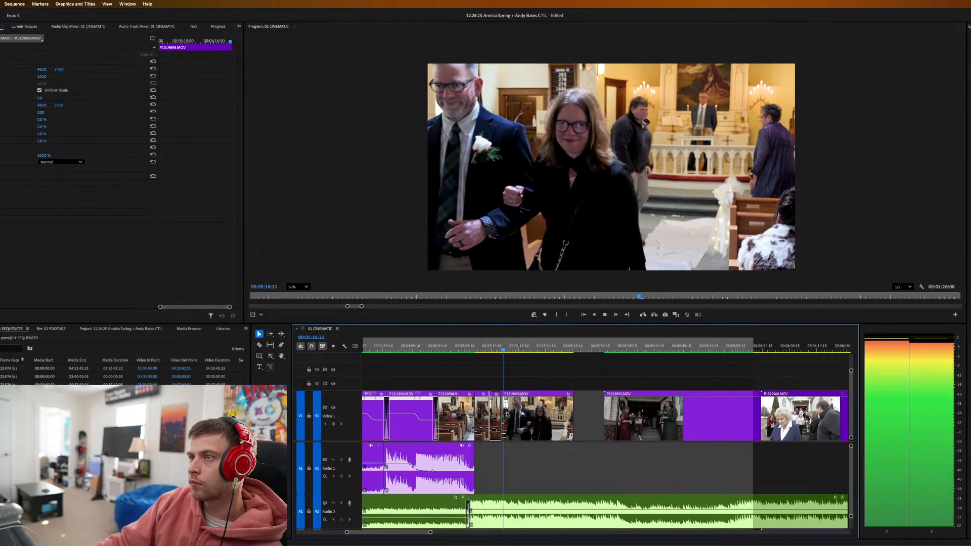
Trim the remaining guest footage to lead into the older couple's exit and split it at 00:05:22:06.
key("space")
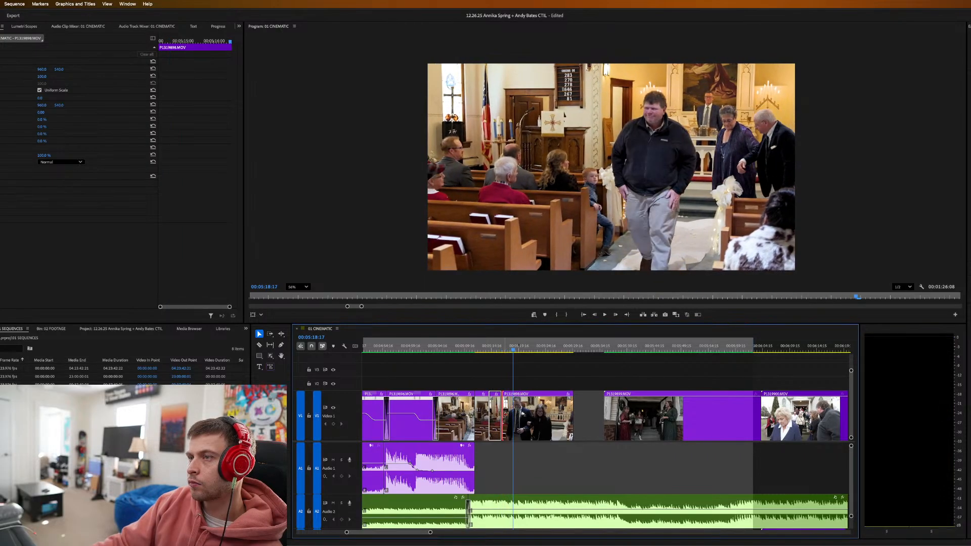
left_click_drag(503, 415, 519, 416)
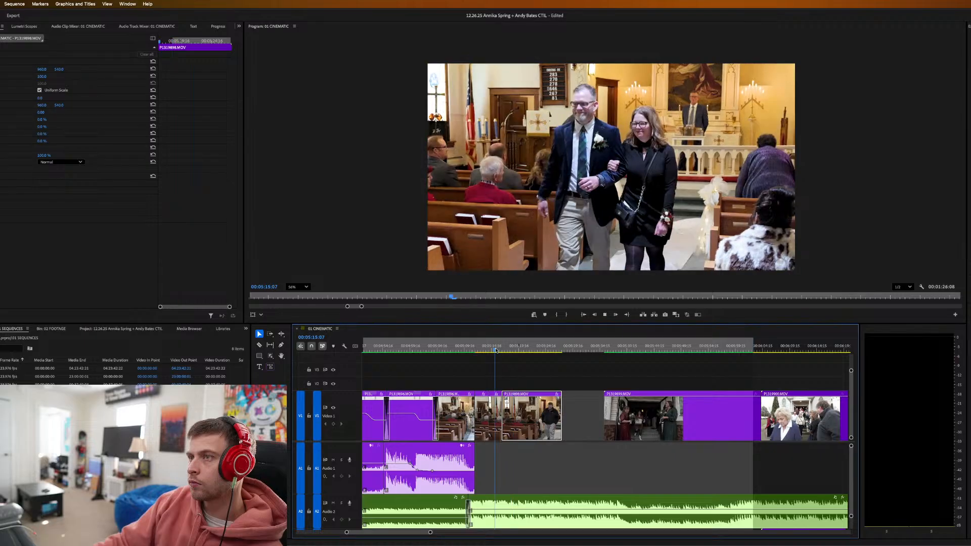
key("space")
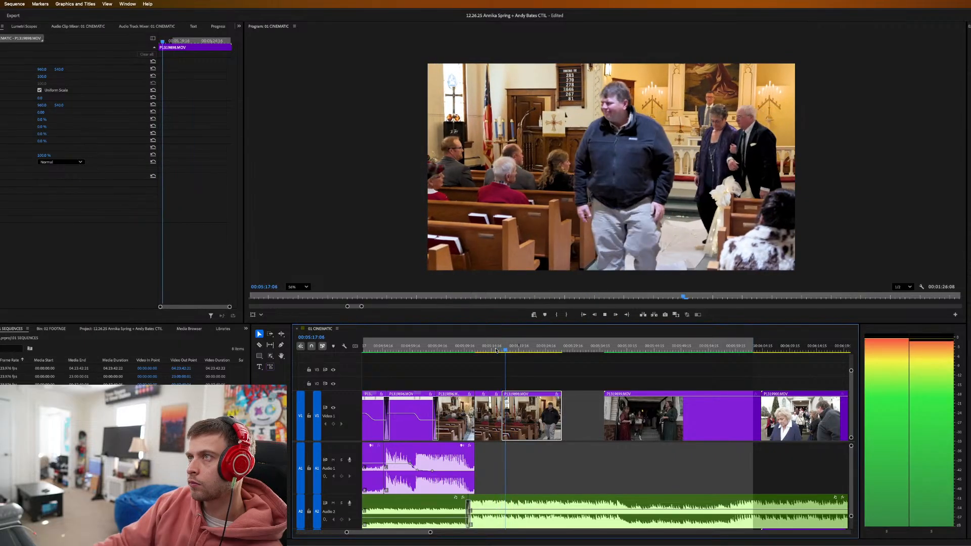
key("space")
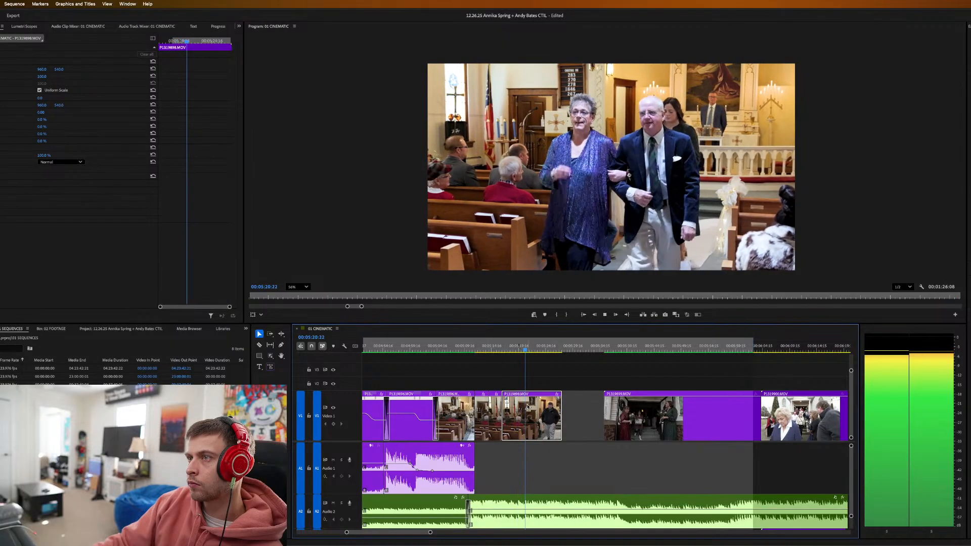
key("space")
key("ctrl+k")
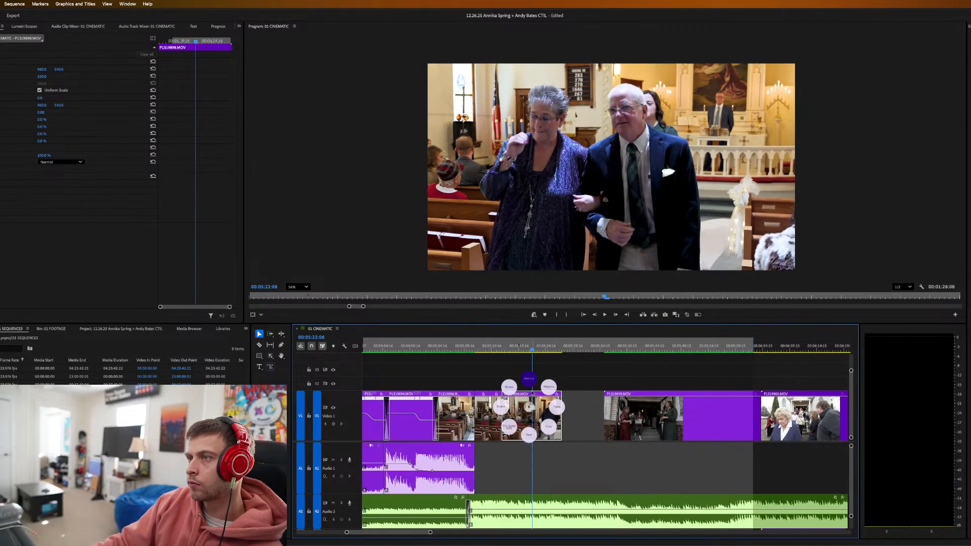
Delete the leftover church footage after the older couple's exit and move the church doorway shot up against the cut.
key("space")
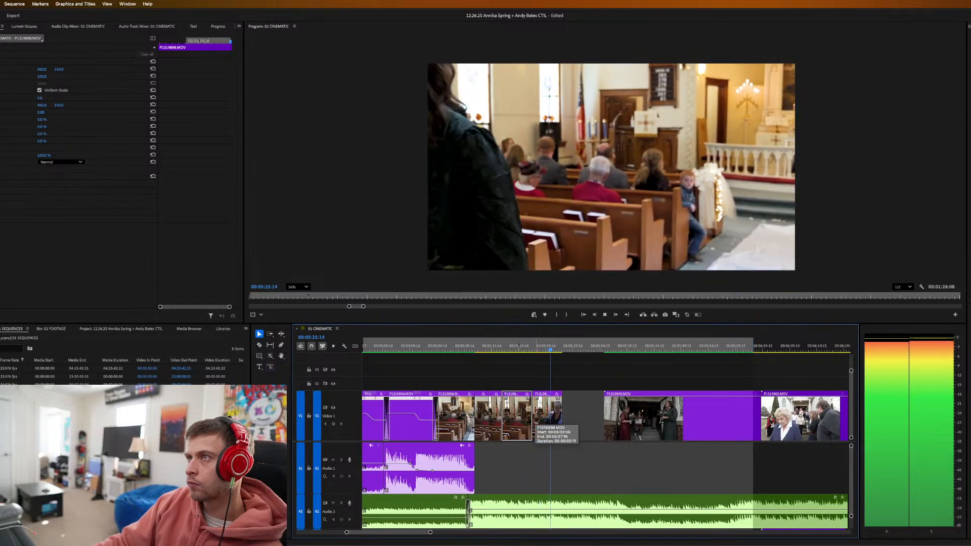
key("space")
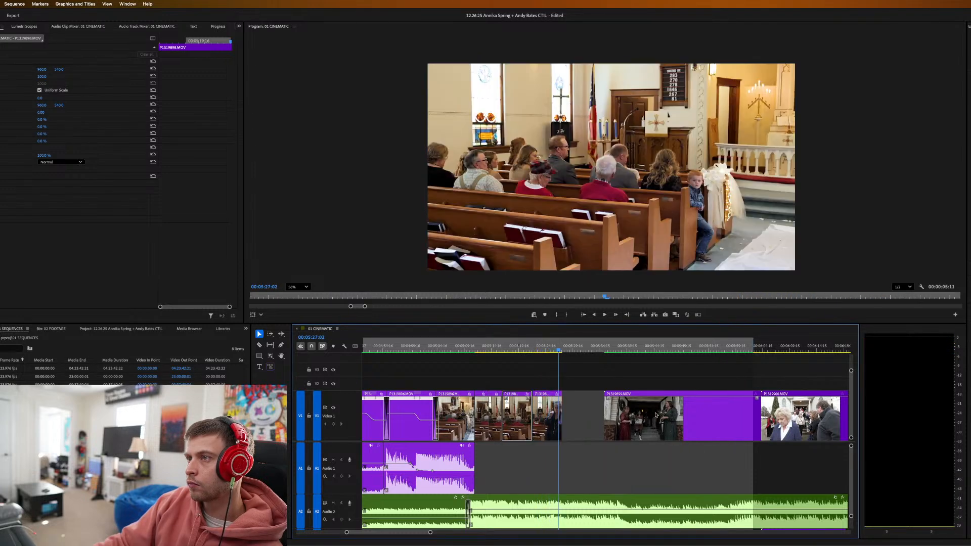
key("Down")
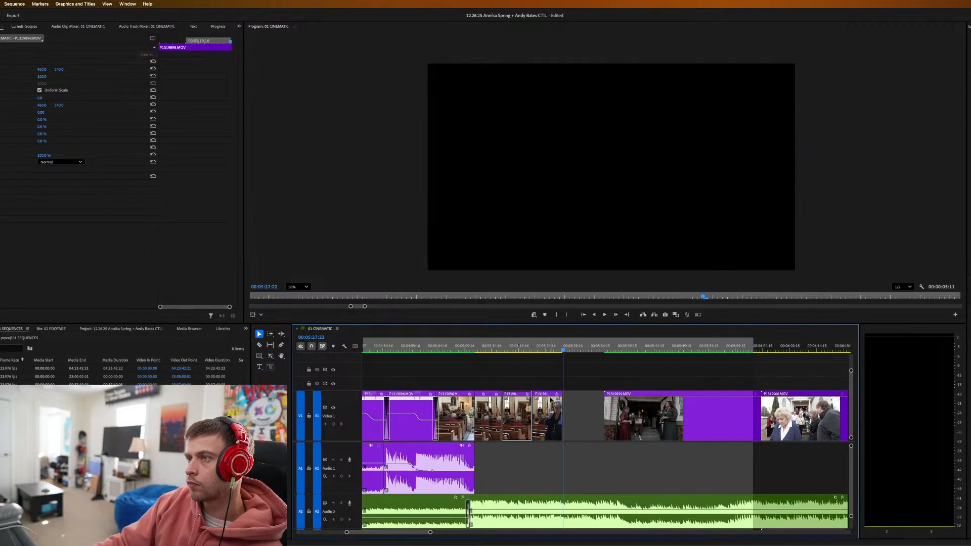
left_click(555, 403)
key("Delete")
left_click_drag(632, 407, 561, 405)
Review the church doorway shot, trim a long stretch off its start, close the gap and play the result.
left_click(521, 347)
left_click_drag(532, 350, 558, 380)
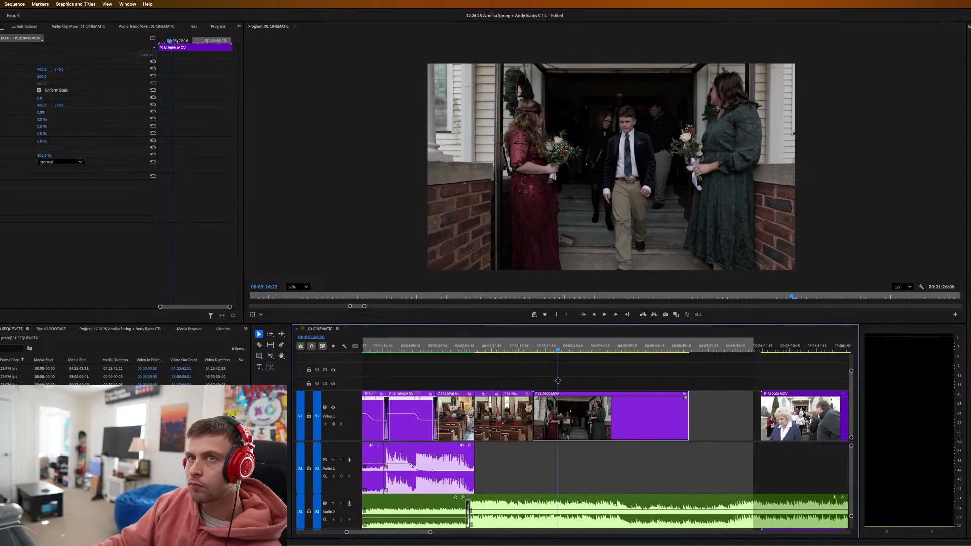
key("space")
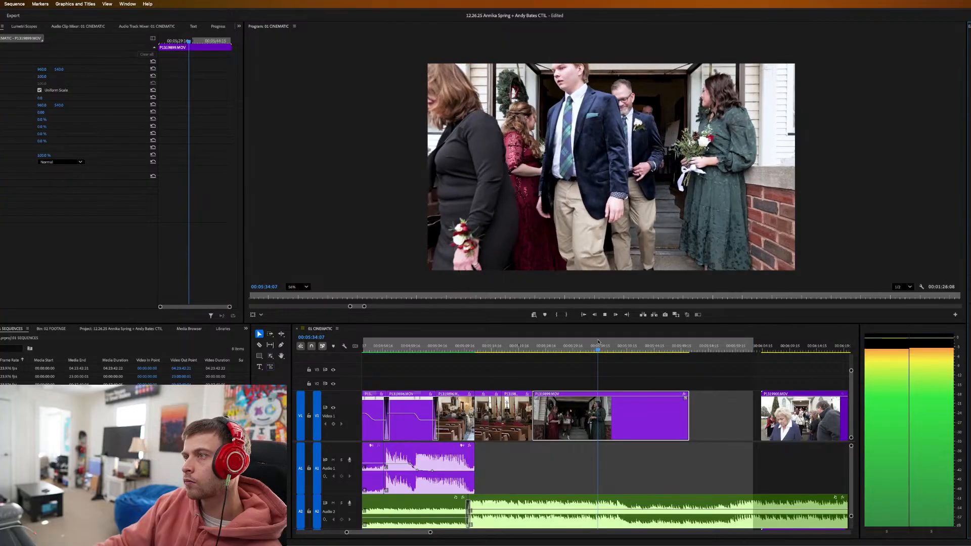
left_click(617, 348)
left_click_drag(620, 349, 635, 330)
mouse_move(538, 406)
left_mouse_down()
mouse_move(639, 406)
mouse_move(548, 405)
left_mouse_up()
left_click(522, 346)
key("space")
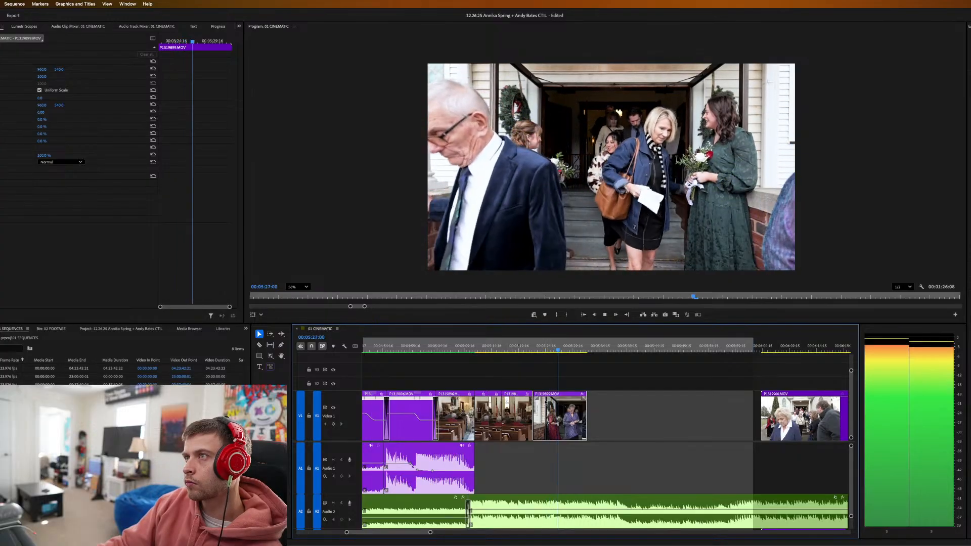
Trim a further piece off the start of the doorway shot, close the gap and play the new cut.
left_click_drag(534, 421, 551, 421)
left_click_drag(569, 421, 553, 407)
key("space")
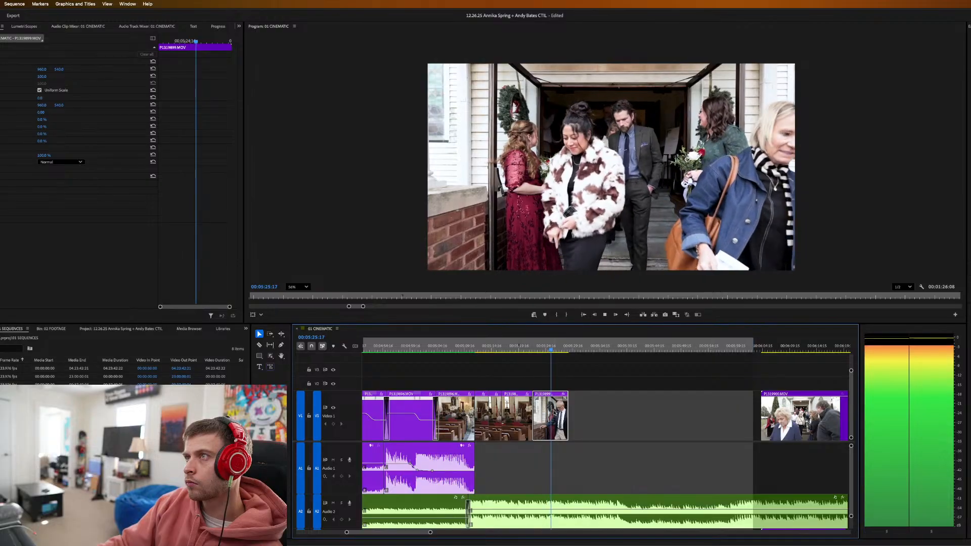
Split the church doorway shot at the playhead and delete the rest of it after the cut.
key("space")
key("ctrl+k")
left_click_drag(567, 418, 686, 424)
left_click_drag(555, 350, 572, 353)
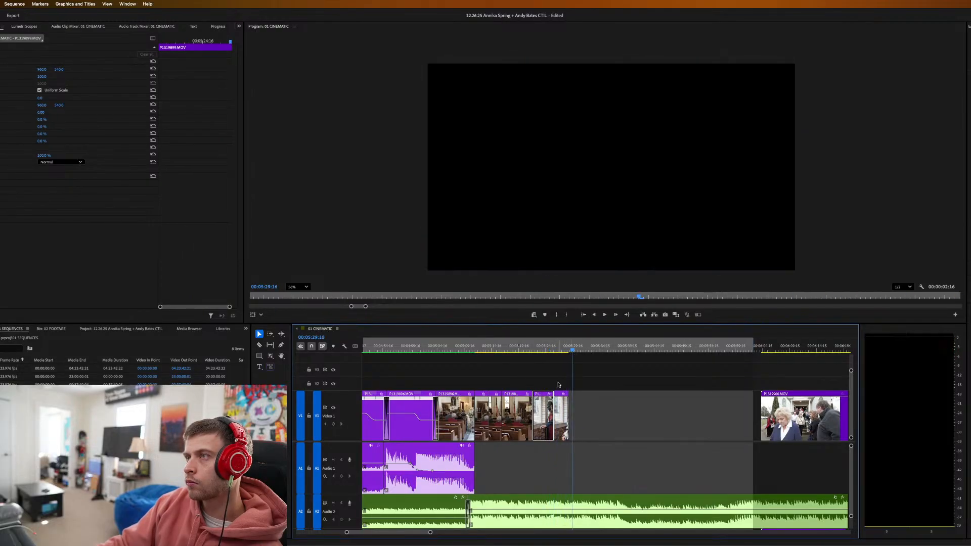
left_click(561, 402)
key("Delete")
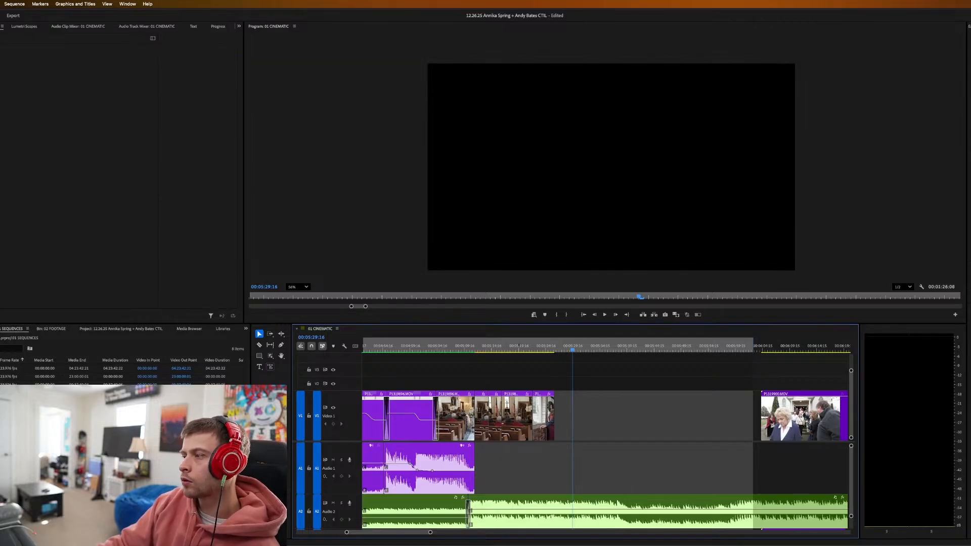
Move the church steps clip P1319900.MOV up against the end of the doorway shot and review its guest footage.
key("shift+2")
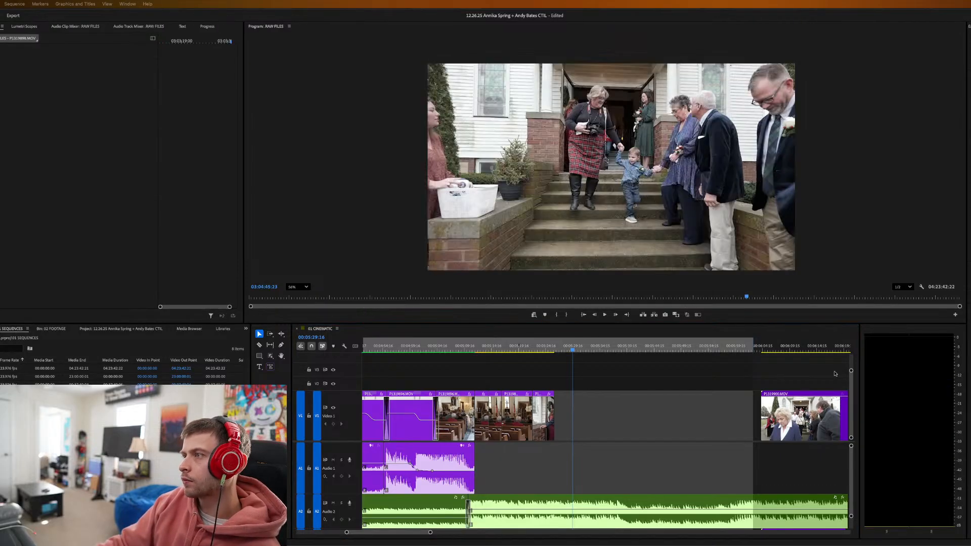
left_click(809, 349)
left_click_drag(797, 420, 590, 419)
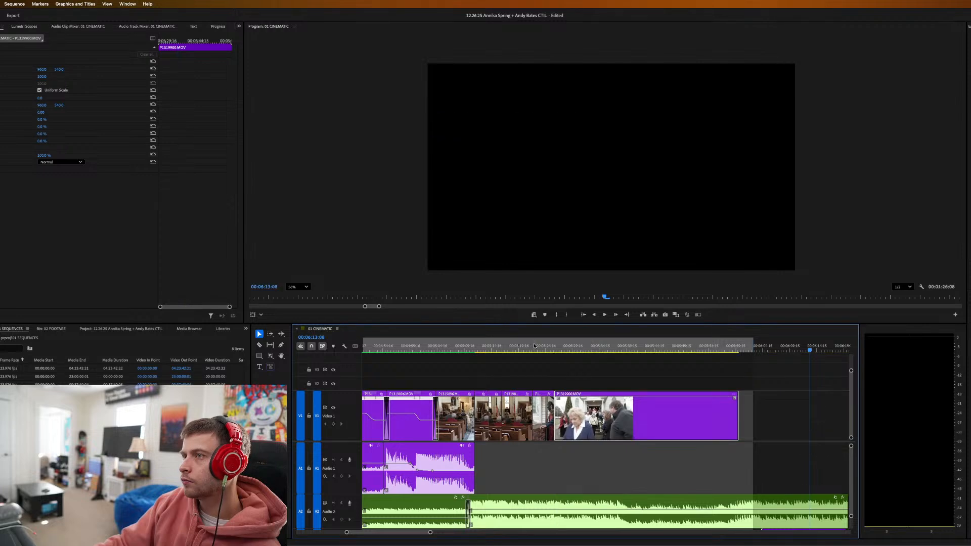
left_click(560, 347)
left_click_drag(561, 348, 593, 349)
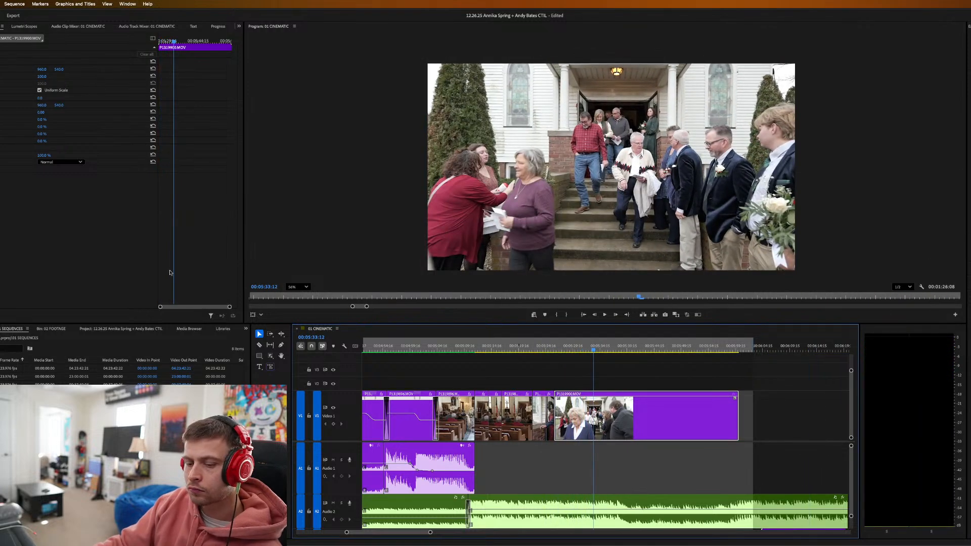
key("space")
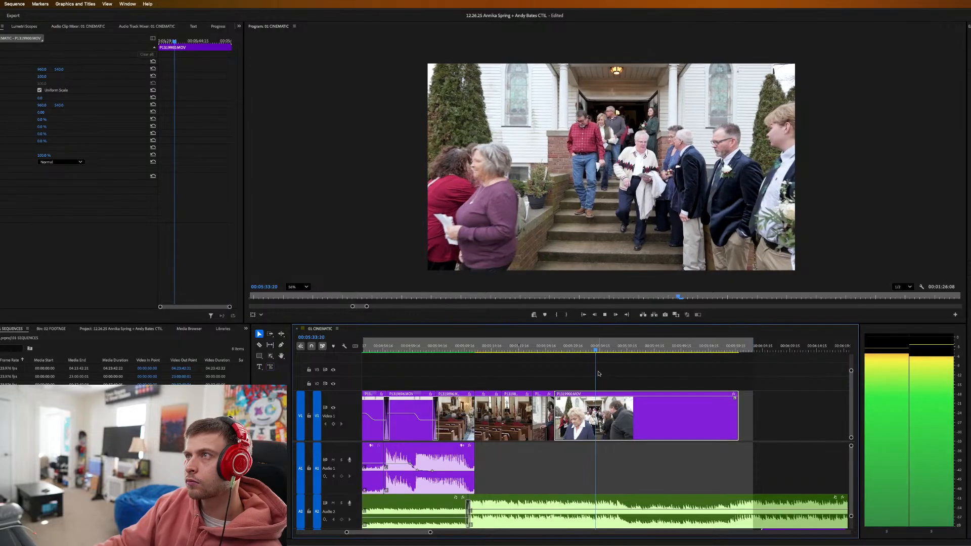
key("space")
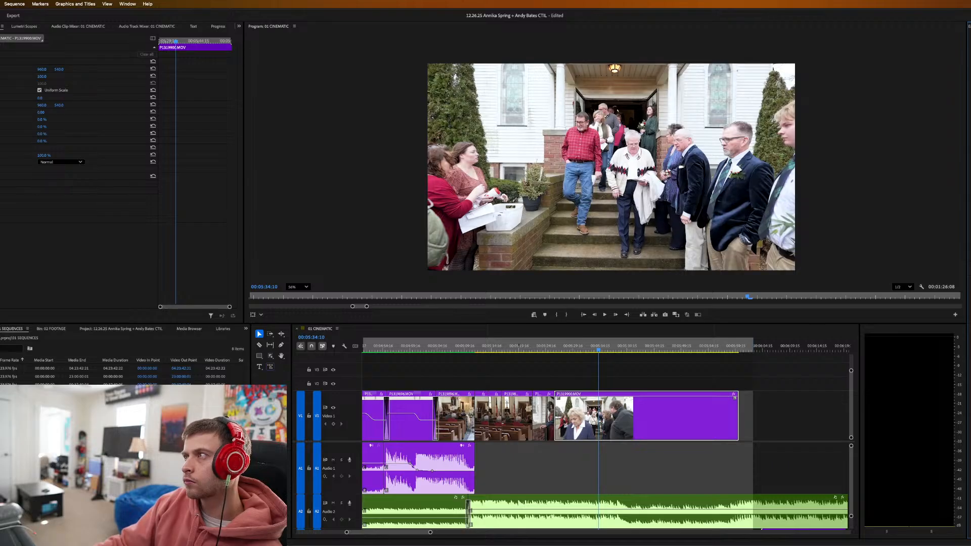
key("space")
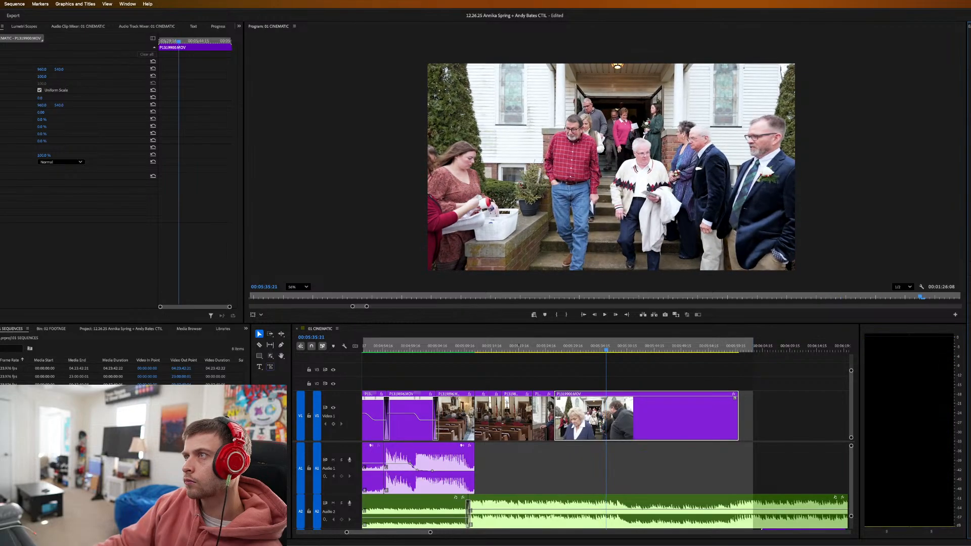
key("space")
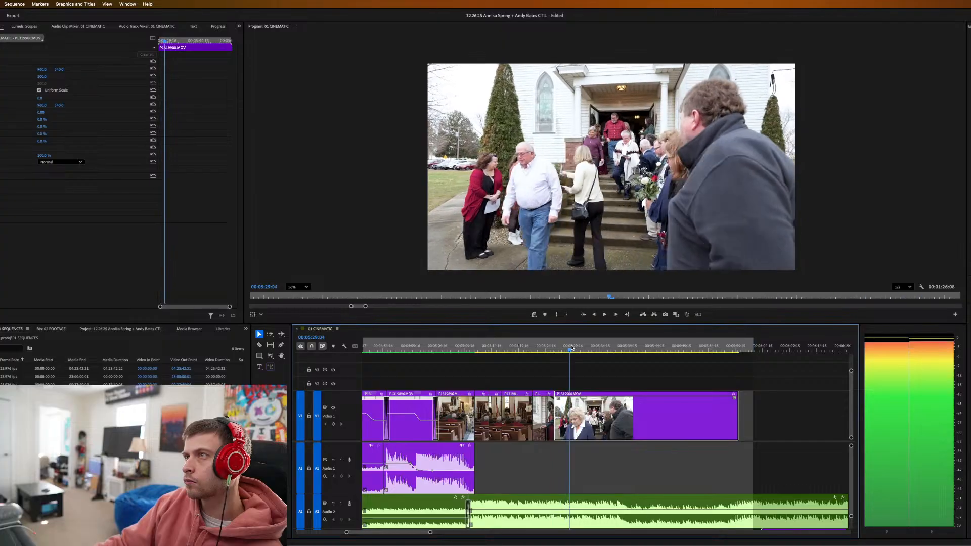
Trim the start of the church steps clip, close it up to the cut and slow its speed to 40%.
key("space")
mouse_move(559, 412)
left_mouse_down()
mouse_move(586, 418)
mouse_move(577, 418)
left_mouse_up()
middle_click(577, 417)
key("super+r")
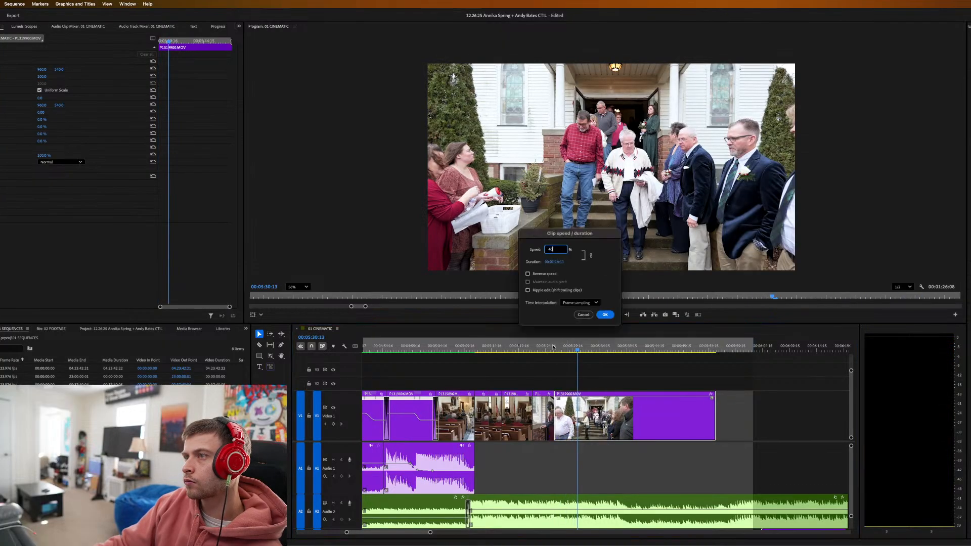
type("40")
key("Return")
Split the slowed church steps clip at 00:05:33:11.
left_click_drag(559, 350, 584, 352)
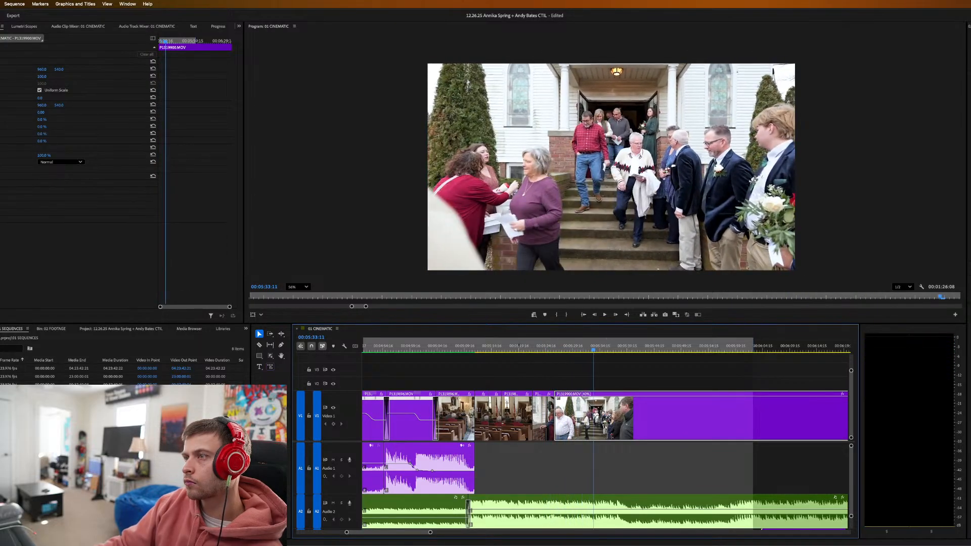
middle_click(610, 423)
left_click(630, 441)
Trim the second slowed part to start on the man in the grey sweater, close the gap and split it further on.
left_click(681, 346)
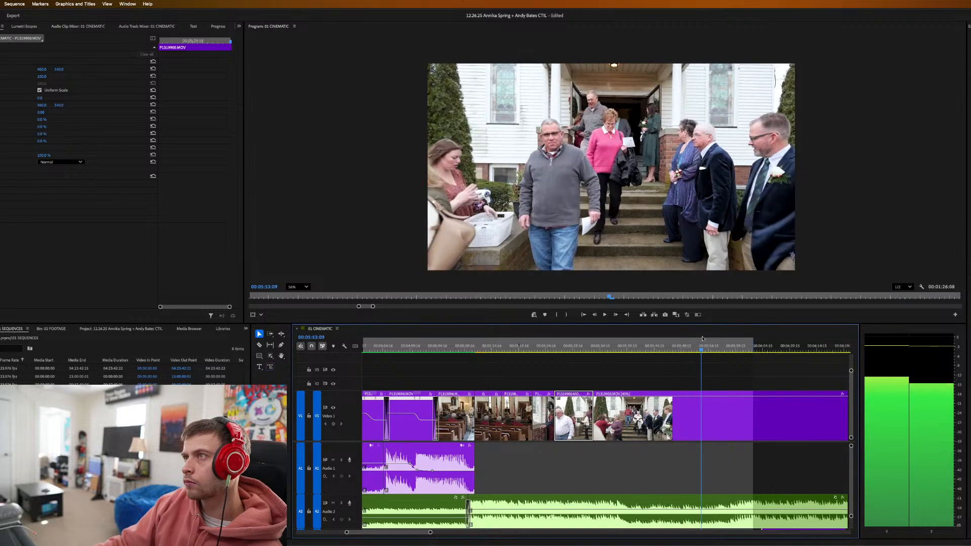
left_click(691, 349)
left_click_drag(599, 418, 620, 419)
left_click_drag(616, 352, 676, 344)
left_click(663, 390)
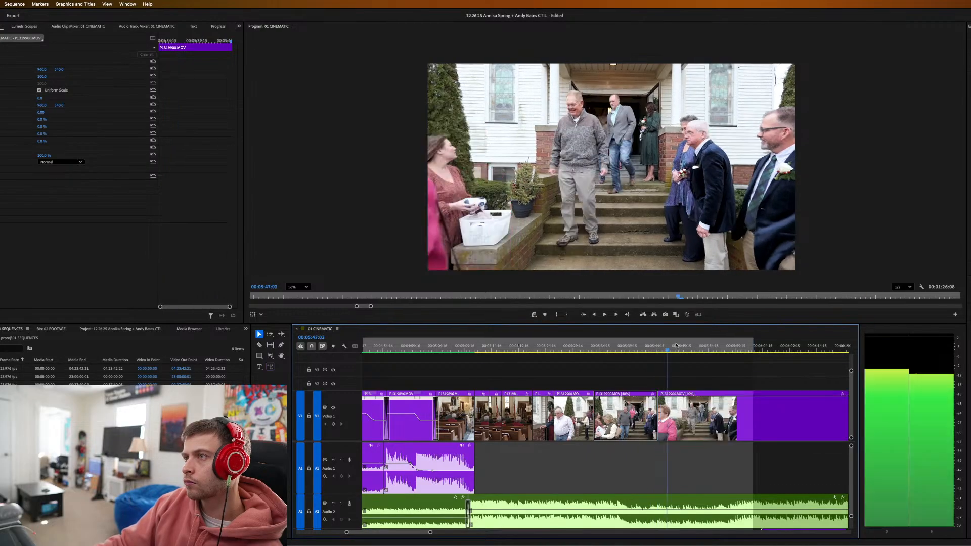
Review the rest of the slowed church steps footage after the last split and delete it.
key("space")
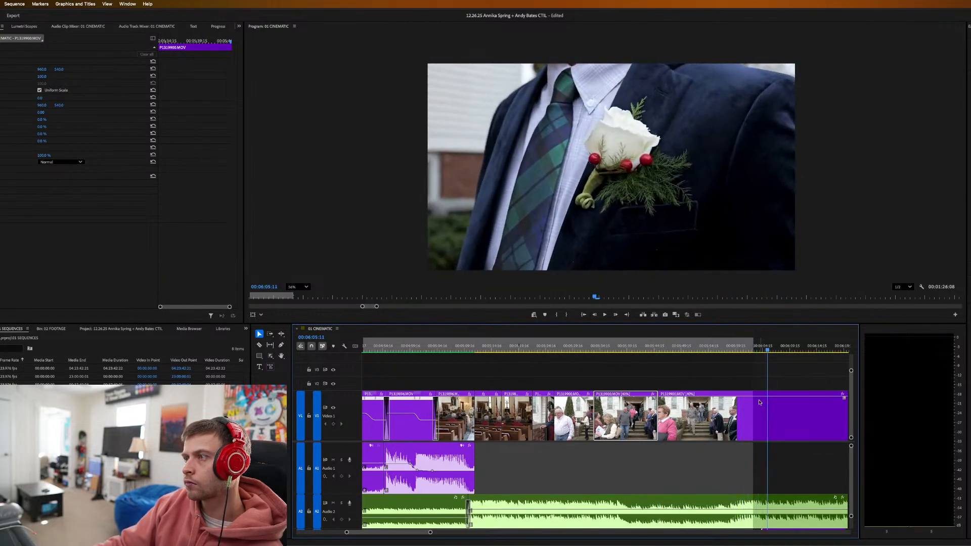
left_click(760, 402)
key("minus")
key("minus")
key("space")
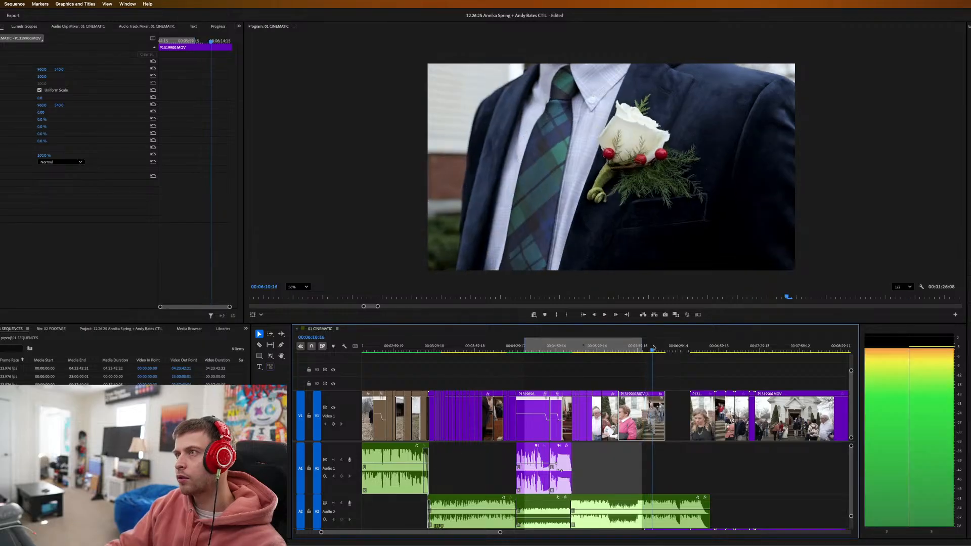
key("space")
key("Delete")
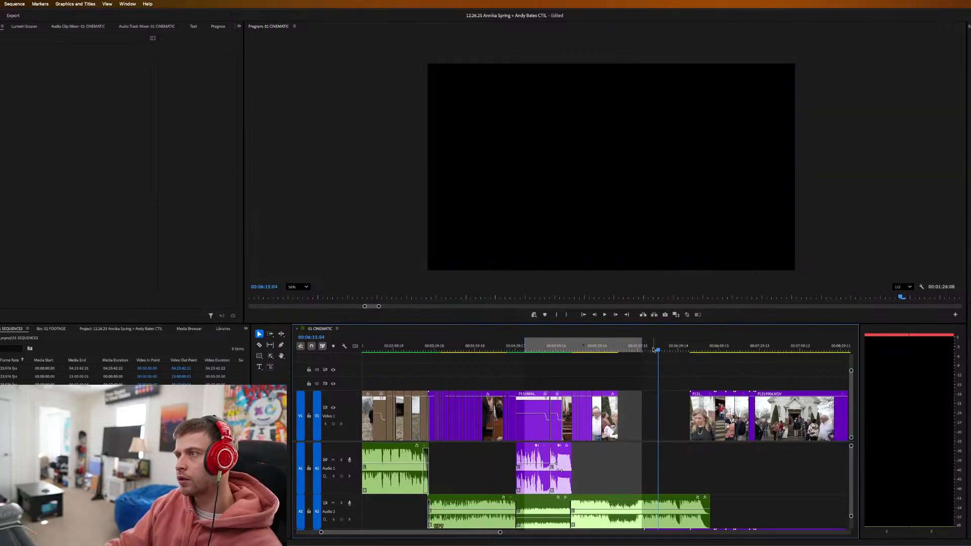
Find the bride and groom's exit in the remaining footage, split at 00:08:32:19 and delete the video before it.
left_click_drag(655, 349, 709, 353)
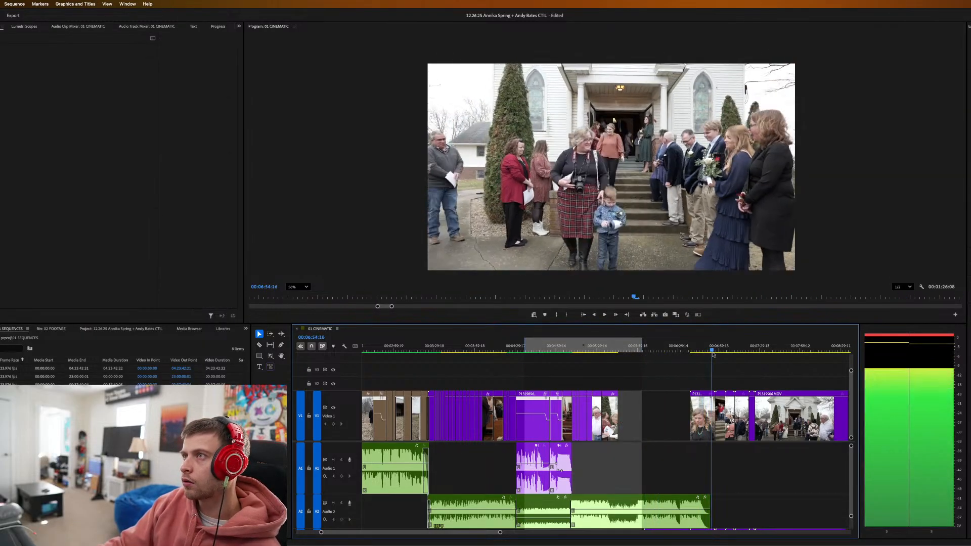
key("space")
left_click(711, 349)
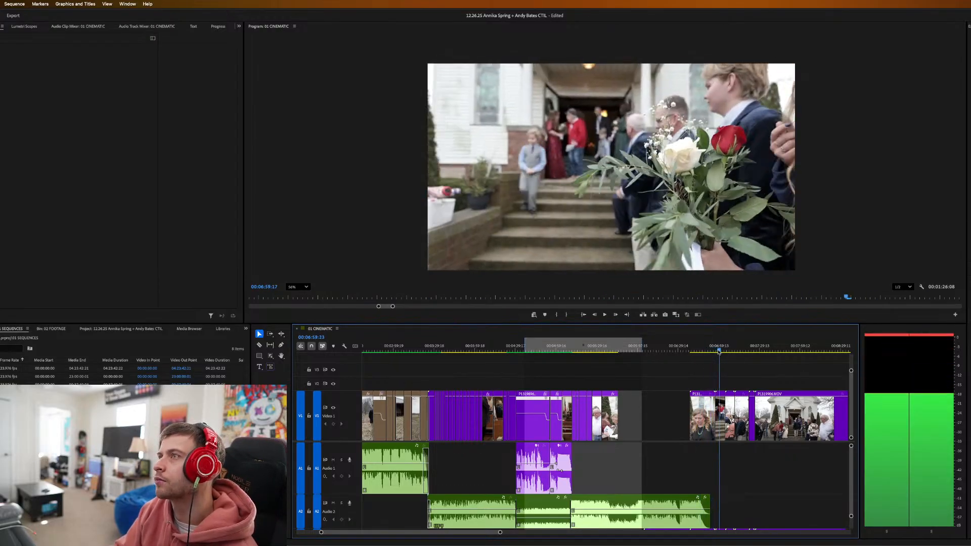
left_click_drag(722, 352, 809, 349)
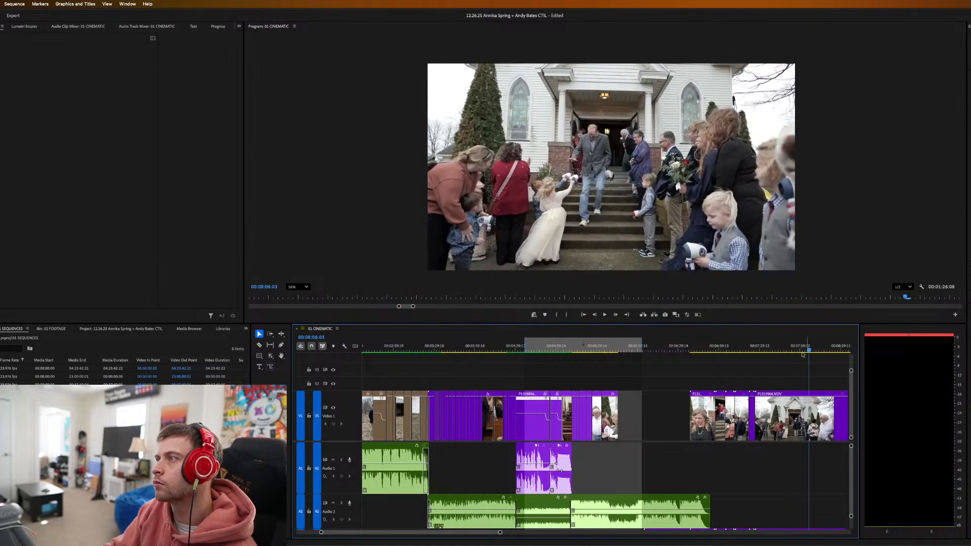
scroll(725, 401, "down", 3)
left_click_drag(677, 352, 712, 346)
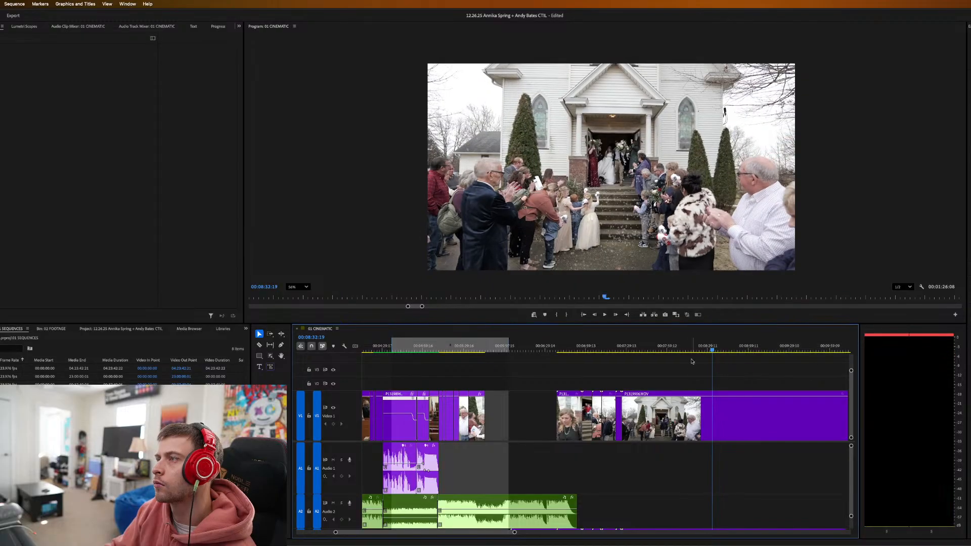
left_click(694, 411)
middle_click(693, 410)
left_click(695, 385)
left_click_drag(558, 379, 670, 417)
key("BackSpace")
Delete the camera audio before the couple's exit and move the exit clip with its audio against the last guest shot.
scroll(680, 445, "down", 1)
scroll(613, 507, "down", 3)
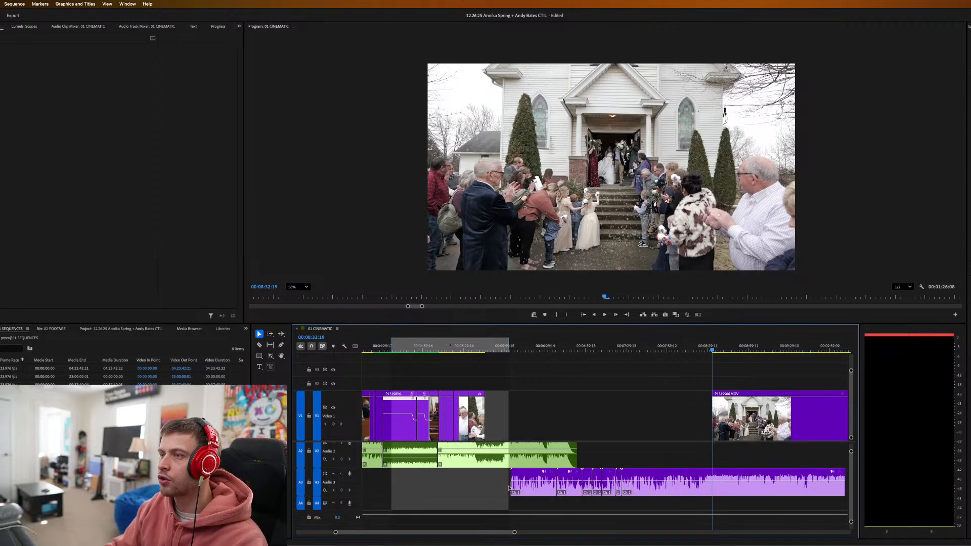
left_click_drag(495, 483, 548, 488)
middle_click(714, 492)
left_click(716, 467)
key("BackSpace")
left_click_drag(761, 377, 761, 497)
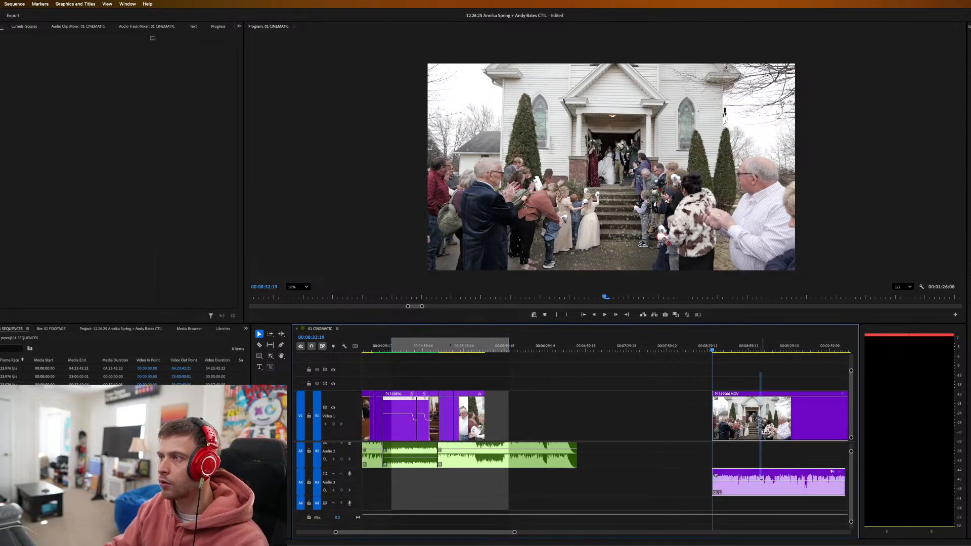
left_click_drag(749, 436, 521, 436)
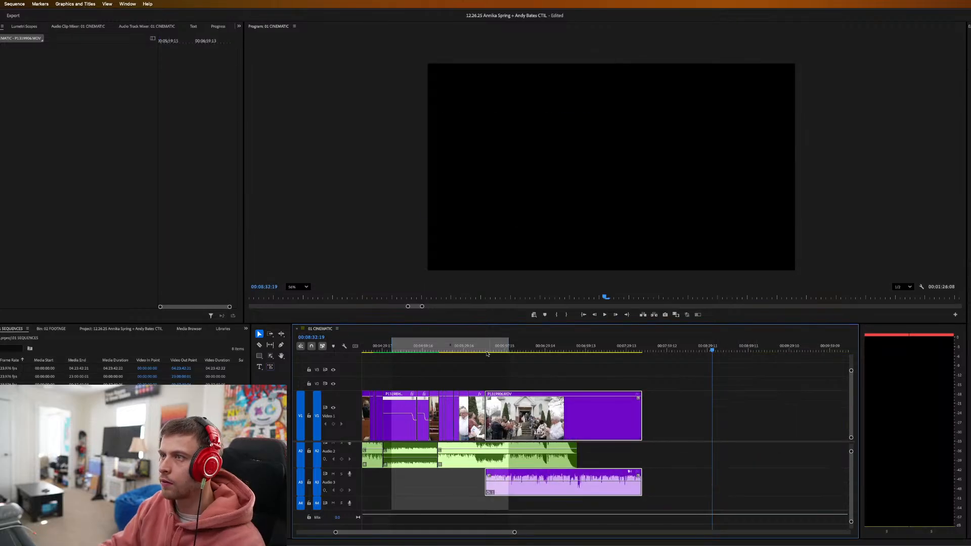
Play the cut into the couple's exit and add a short fade-in to the start of the exit clip's audio.
left_click(465, 349)
key("space")
key("equal")
key("equal")
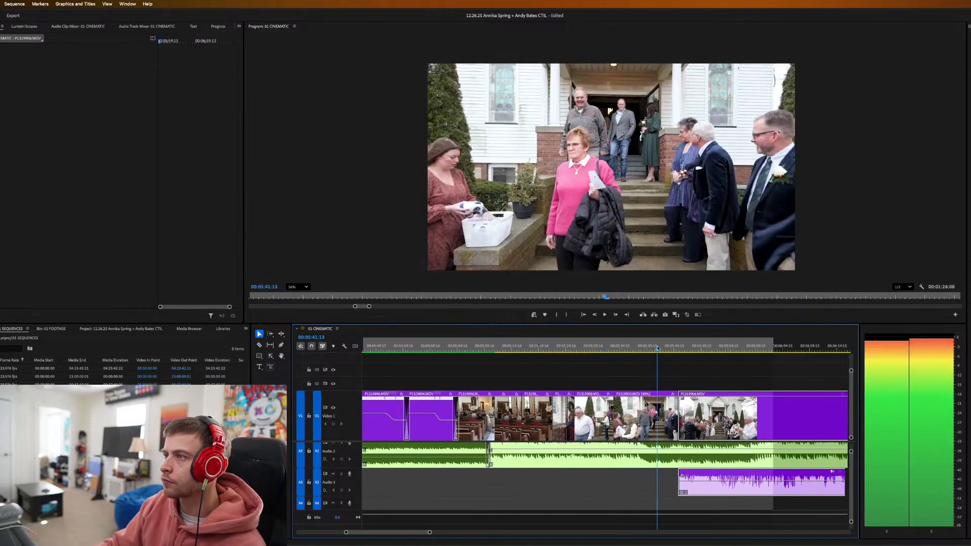
scroll(671, 390, "right", 2)
left_click_drag(620, 475, 624, 475)
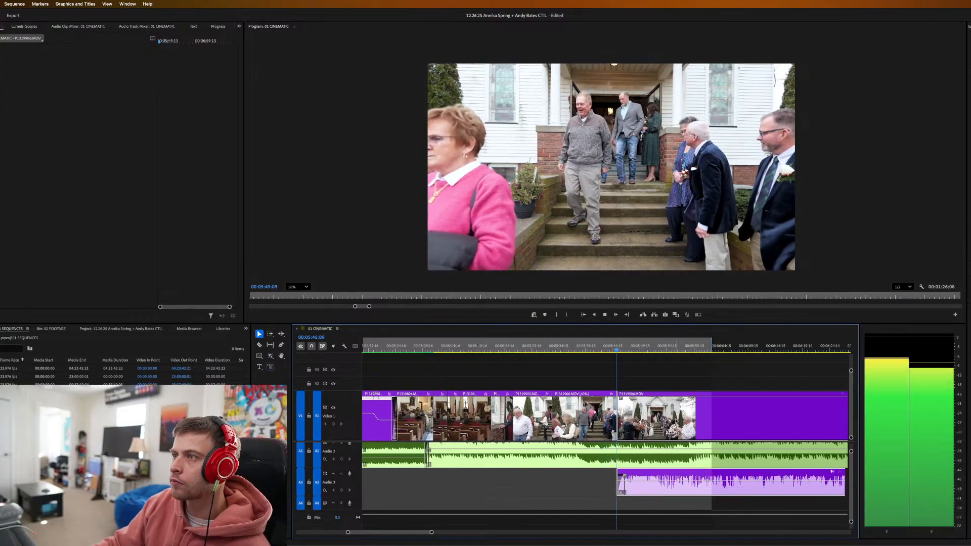
Shorten the slowed guest shots, move the couple's exit clip earlier and play the tightened section.
left_click_drag(679, 423, 559, 428)
left_click(531, 346)
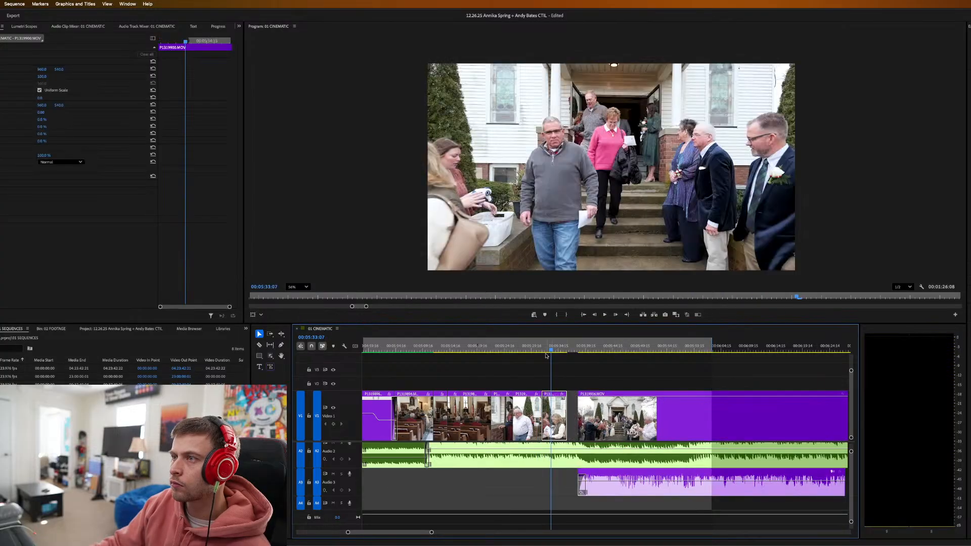
left_click_drag(543, 348, 534, 348)
key("space")
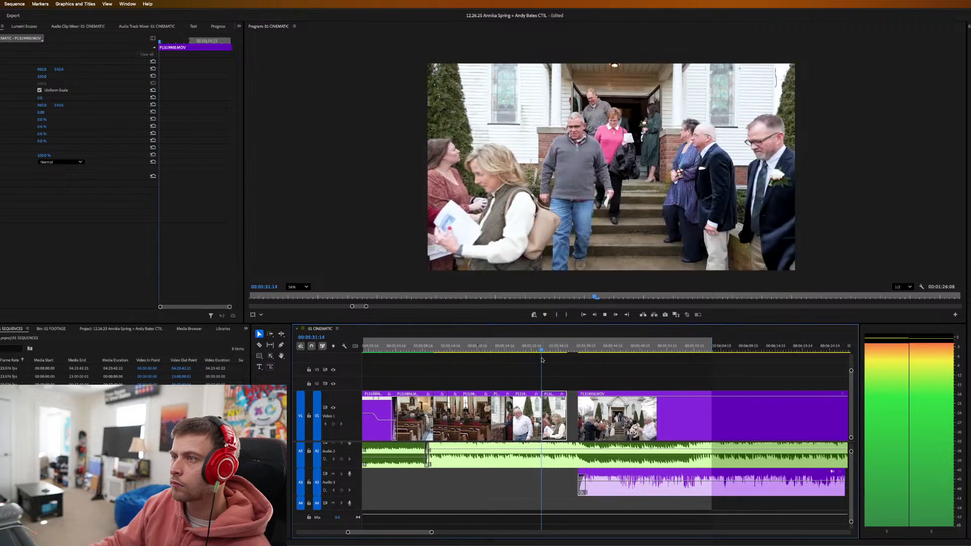
Tighten the cut between the two slowed guest shots, close the gap before the couple's exit and play the result.
key("space")
left_click_drag(555, 415, 553, 414)
key("=")
key("=")
key("=")
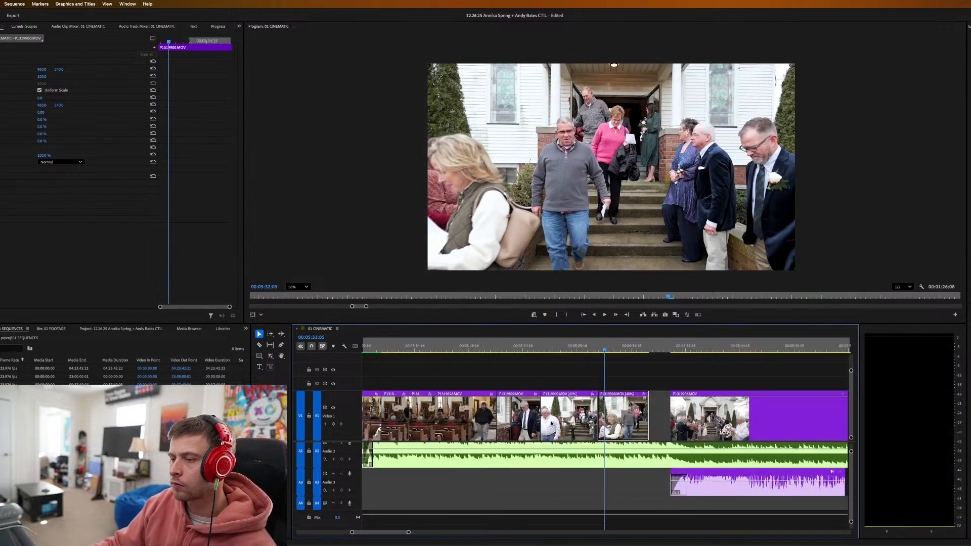
left_click_drag(638, 420, 628, 420)
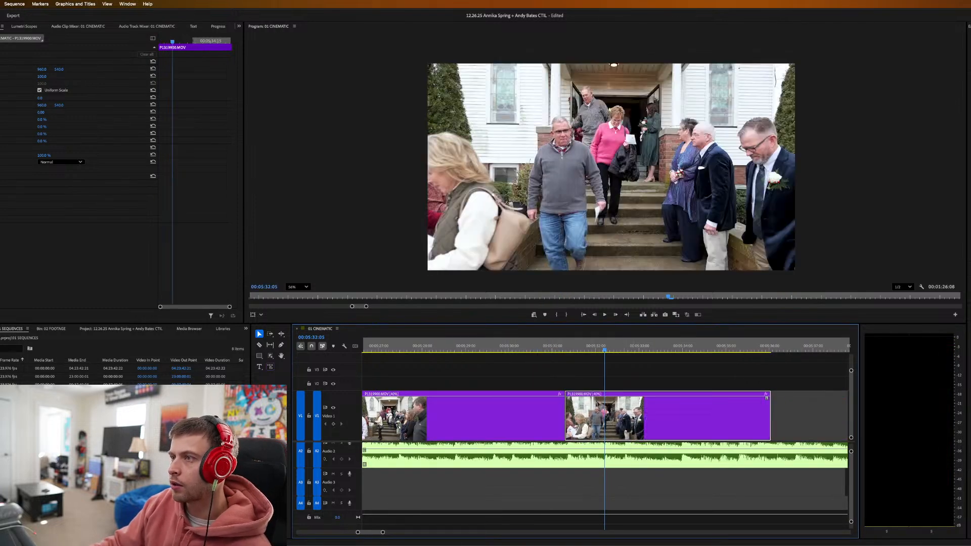
left_click(807, 421)
key("BackSpace")
key("space")
scroll(754, 466, "up", 3)
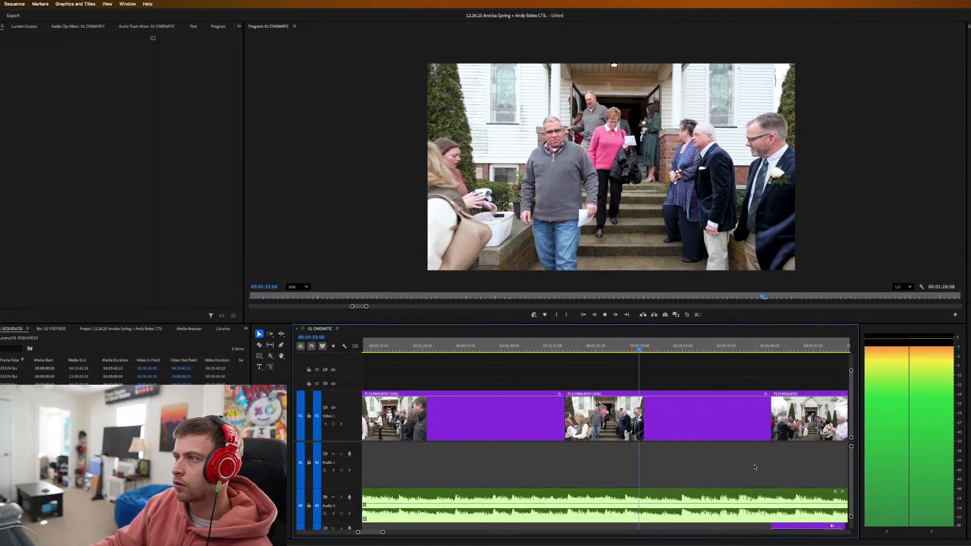
Move the couple's exit clip and its audio earlier to 00:05:35:07, over the guest shot's end, and play the new cut.
scroll(755, 468, "down", 1)
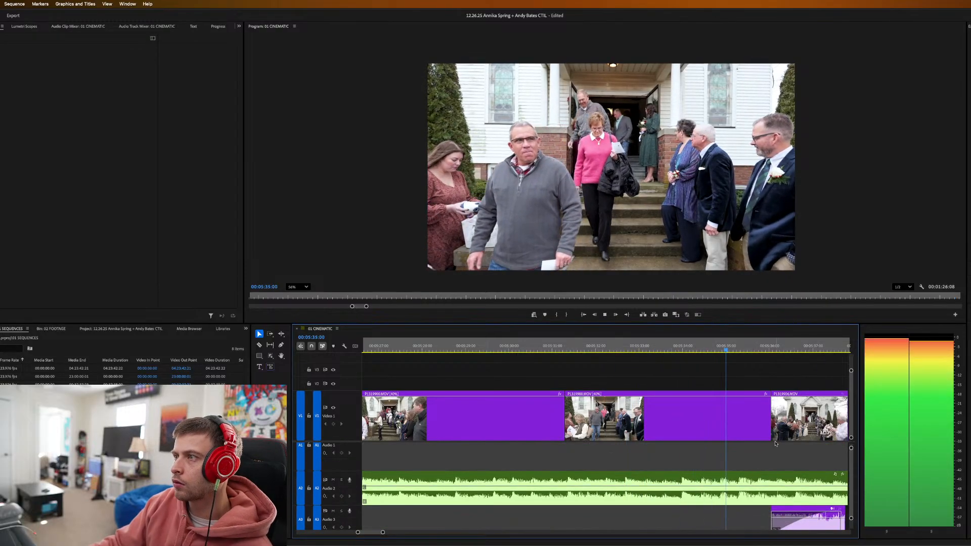
key("space")
left_click(807, 419)
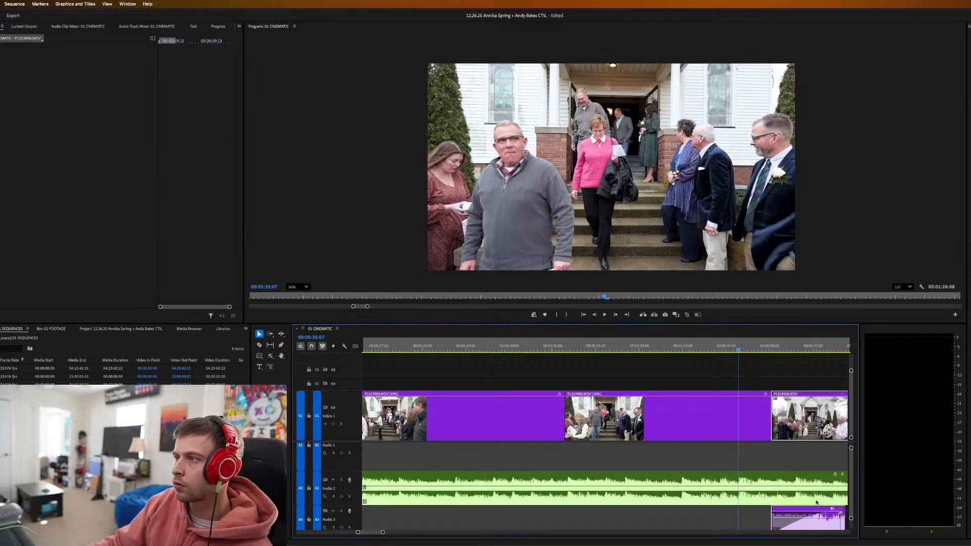
left_click_drag(778, 405, 745, 402)
key("space")
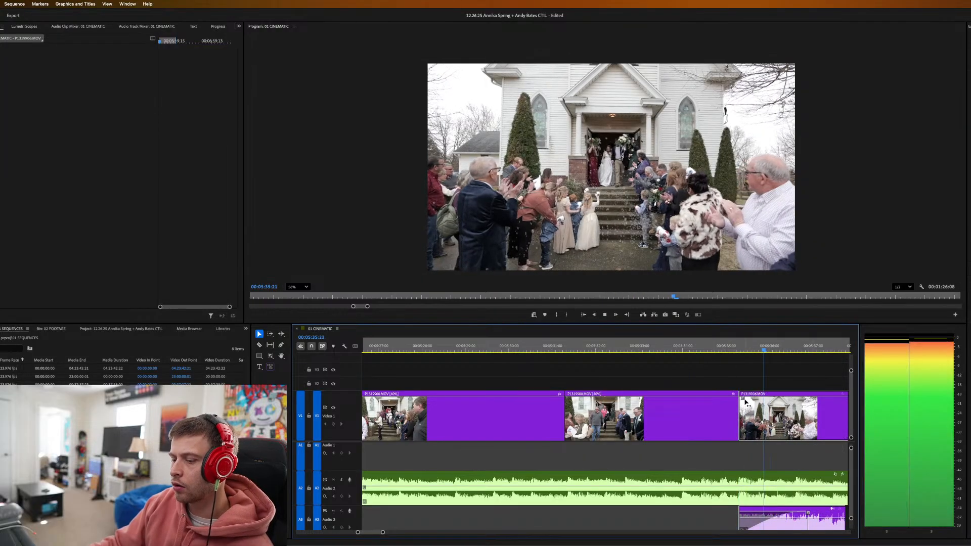
key("minus")
key("minus")
key("minus")
key("minus")
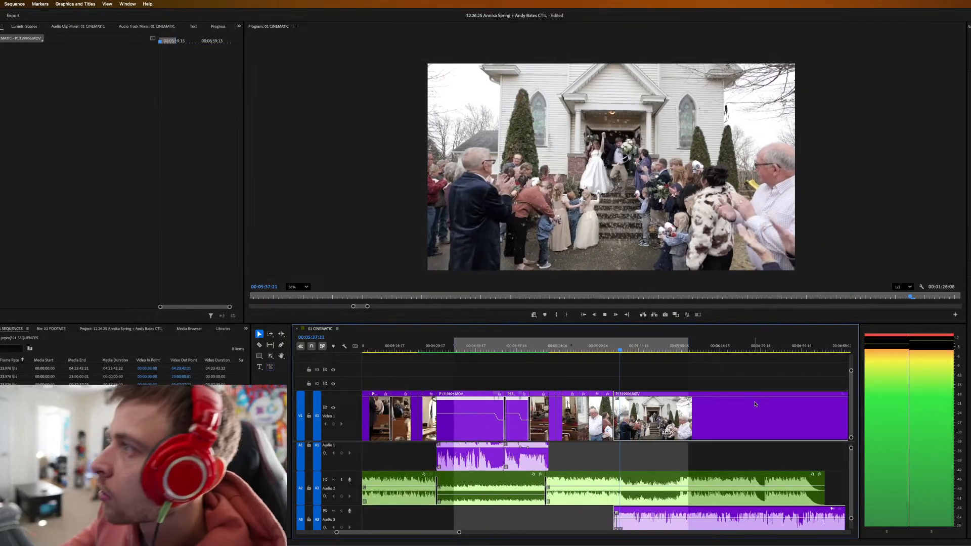
key("space")
left_click(647, 383)
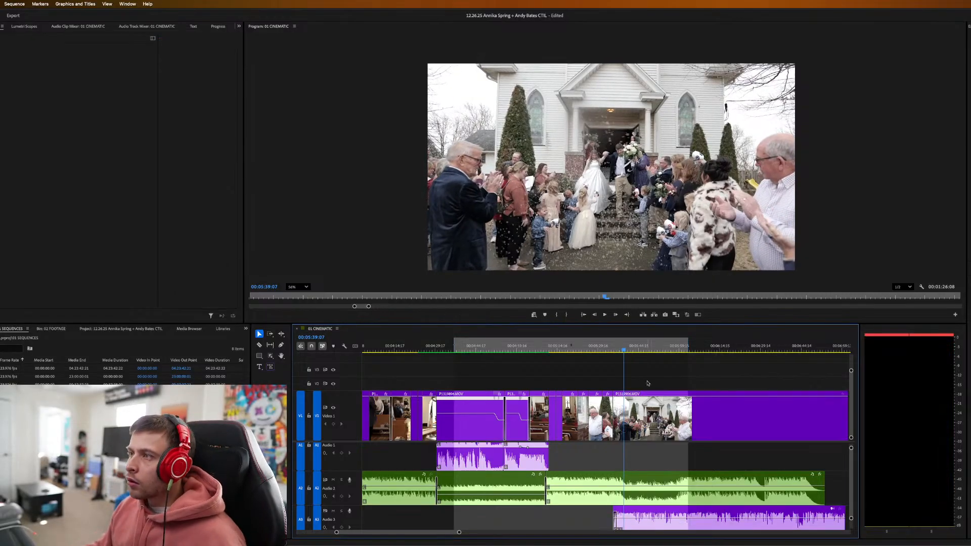
Paste the copied Motion and Lumetri Color attributes onto the couple's exit clip and play it back.
left_click(657, 408)
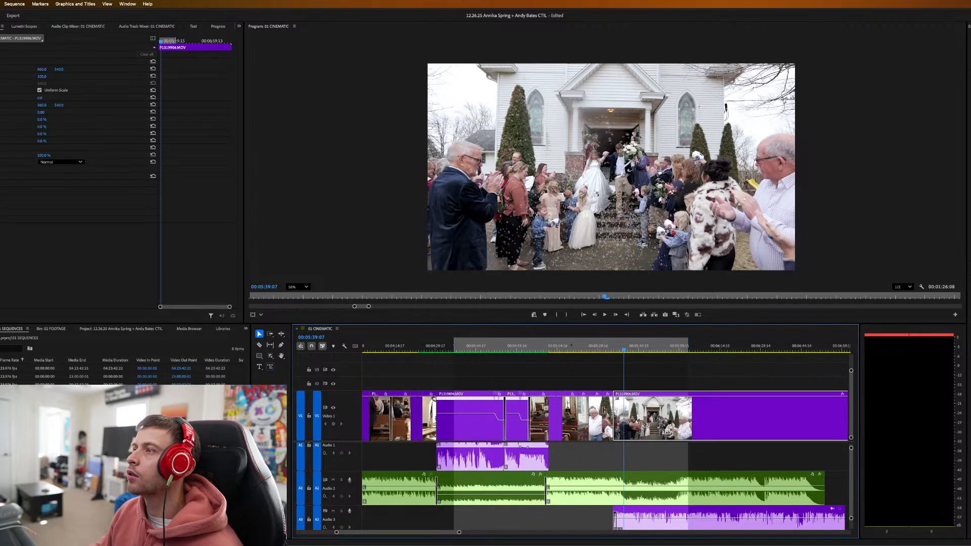
middle_click(614, 415)
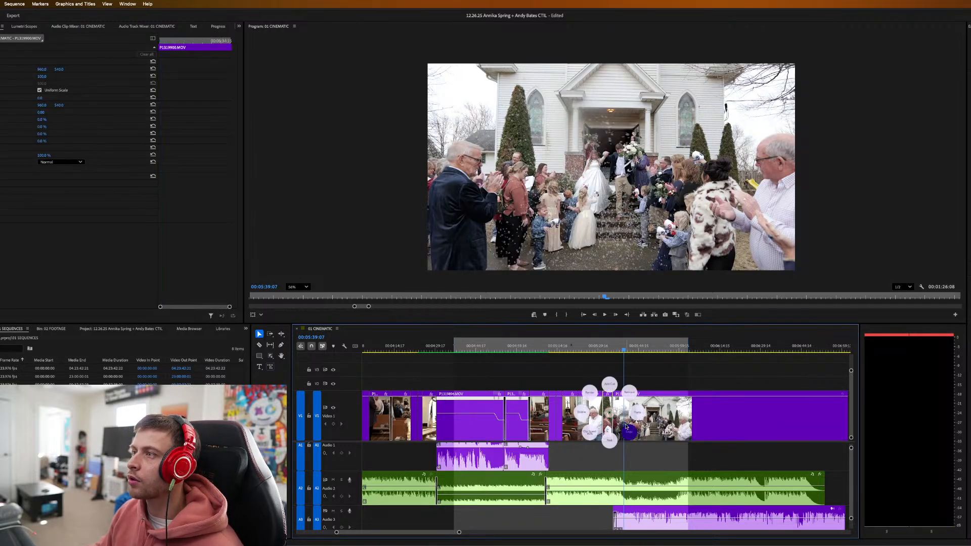
key("super+alt+v")
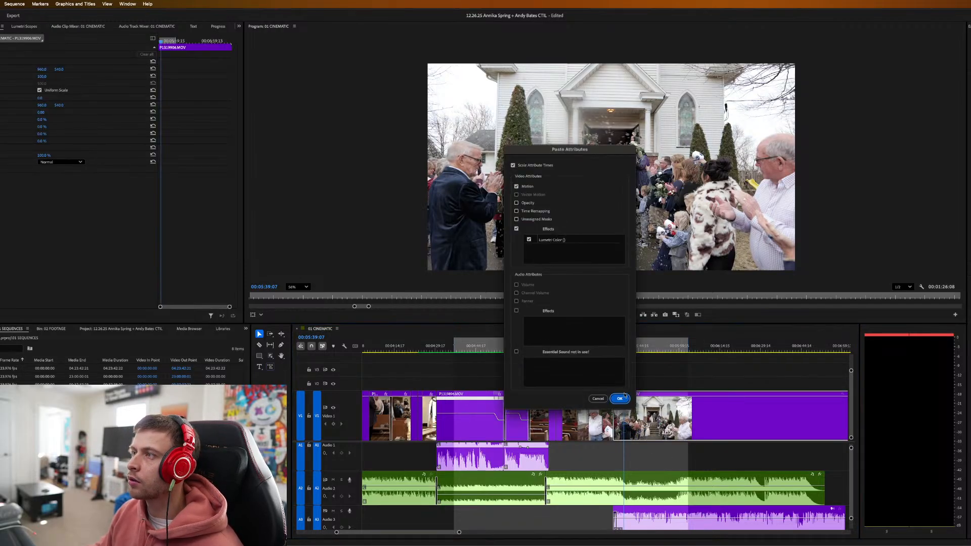
left_click(619, 399)
key("space")
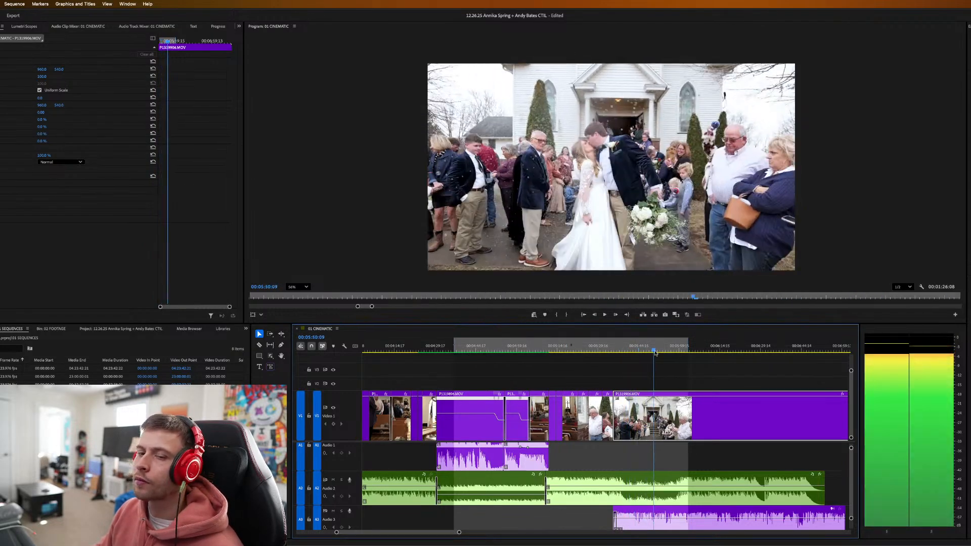
left_click_drag(661, 350, 622, 352)
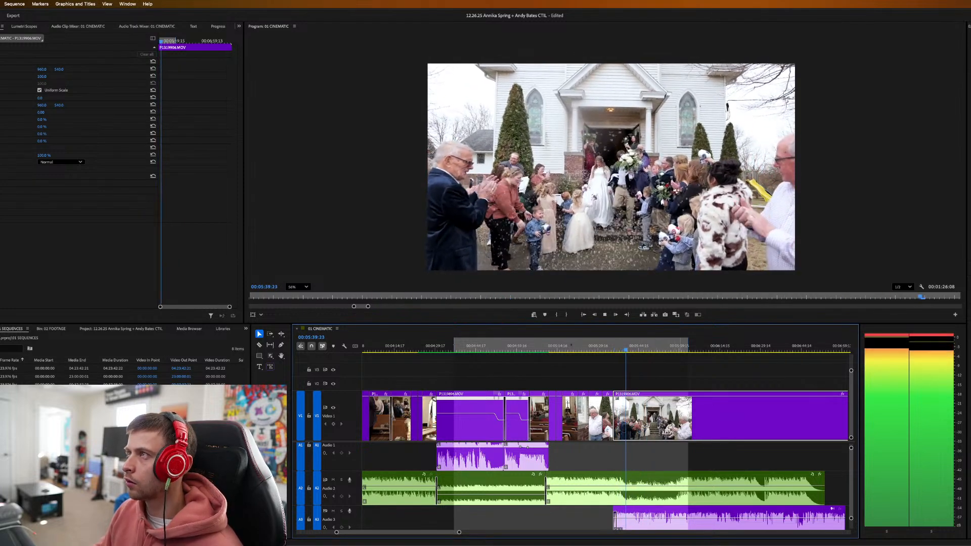
Split the couple's exit clip near the church steps, trim the second part to start closer in without a gap, and play the jump.
key("space")
key("super+k")
left_click(636, 349)
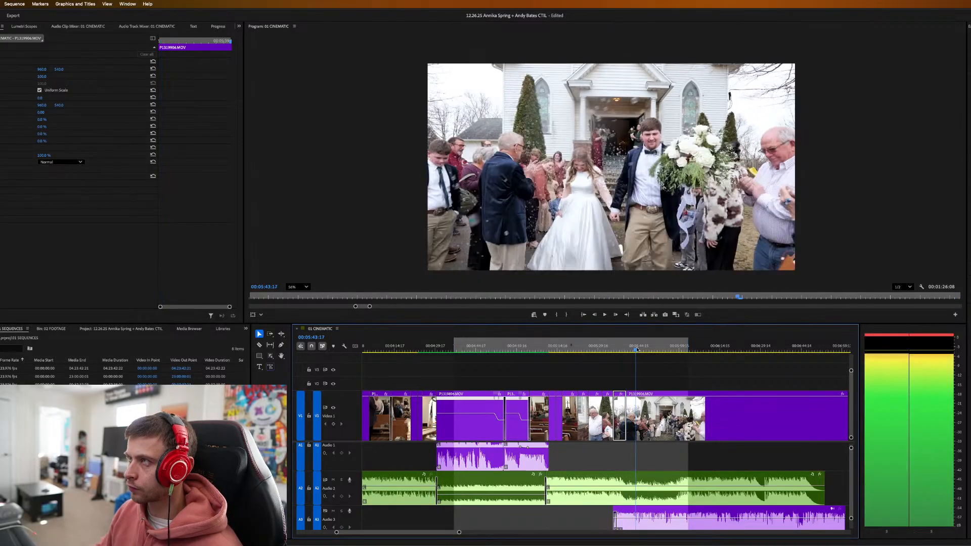
key("space")
left_click(643, 410)
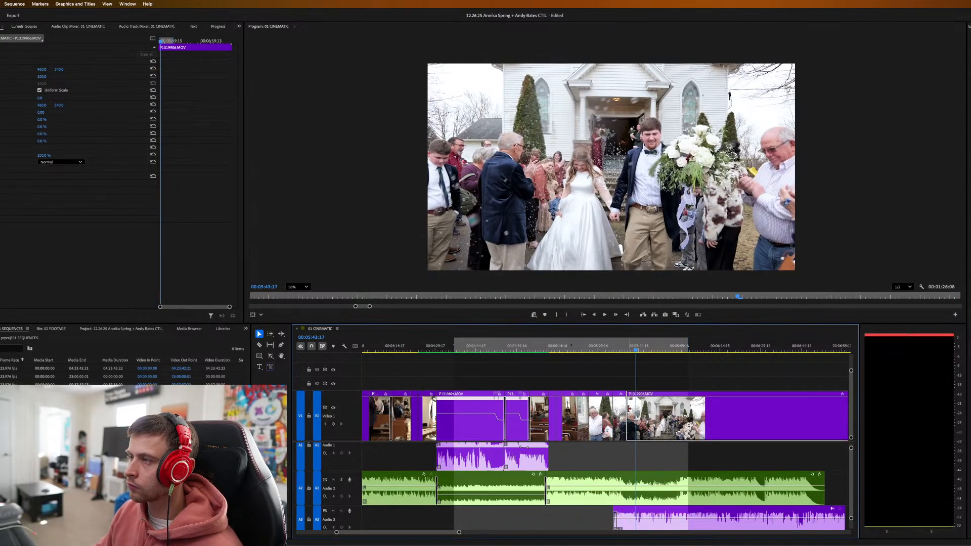
left_click_drag(628, 409, 641, 411)
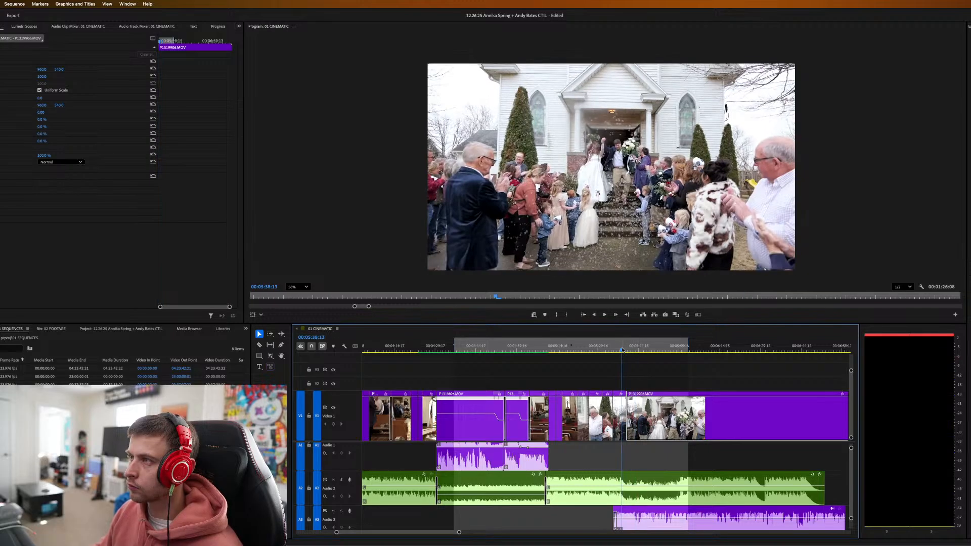
key("space")
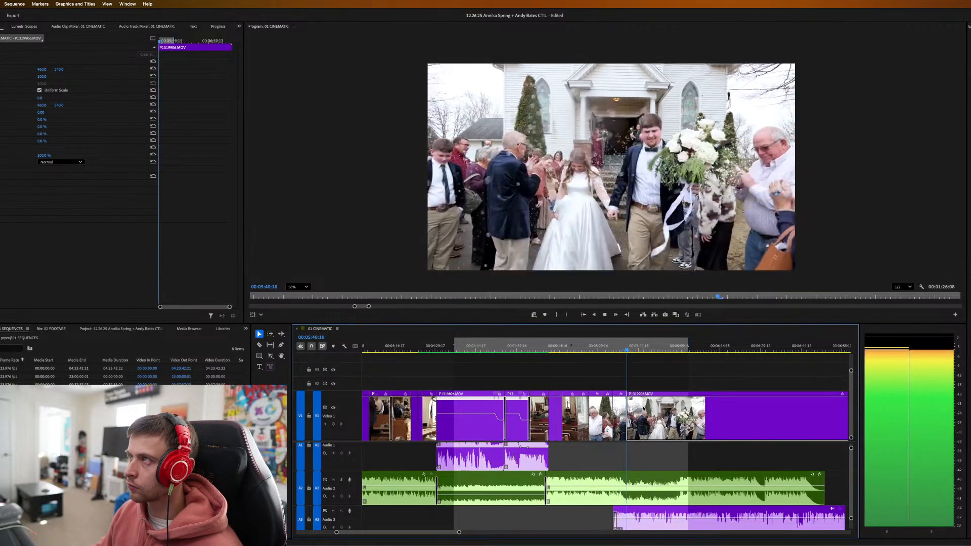
key("space")
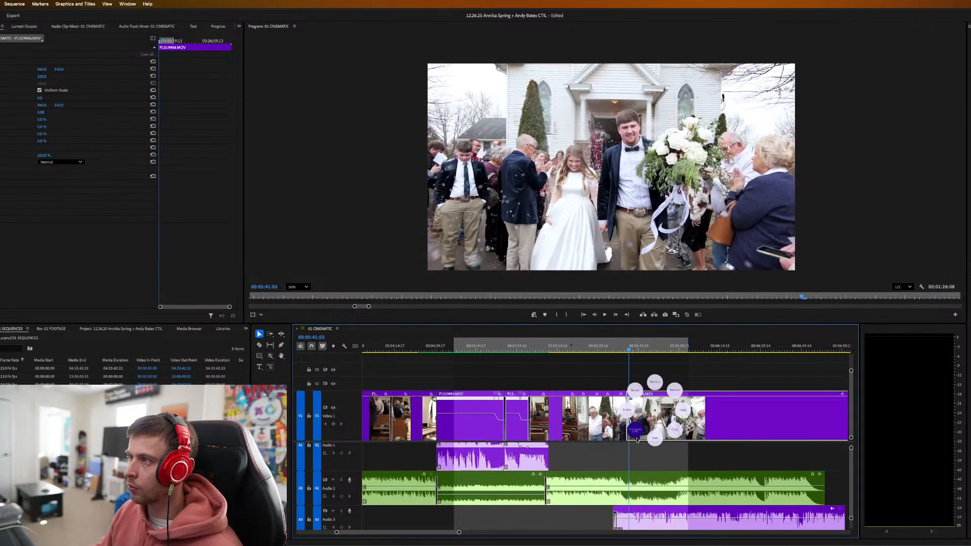
Slow the second part of the couple's exit clip to 40% speed and play the result.
left_click(636, 438)
left_click(621, 348)
key("space")
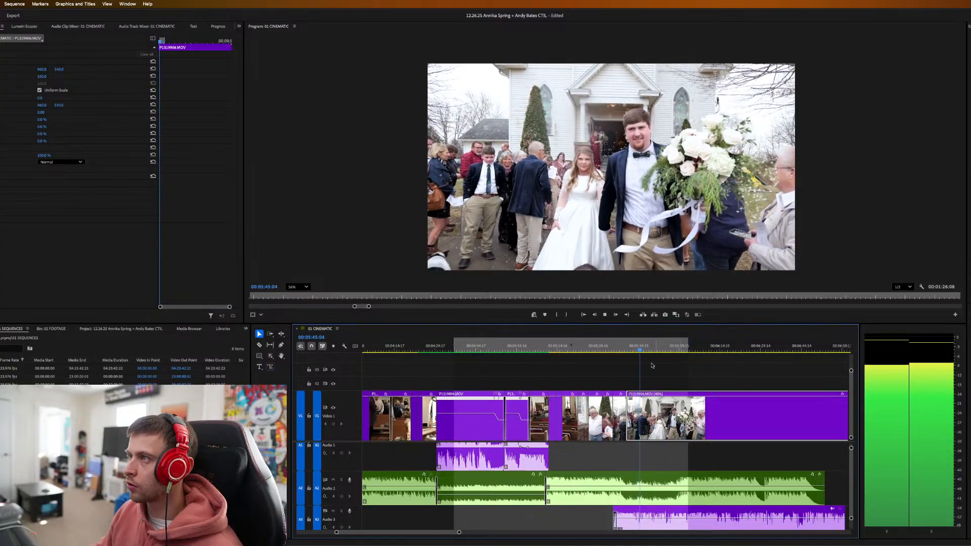
left_click(637, 346)
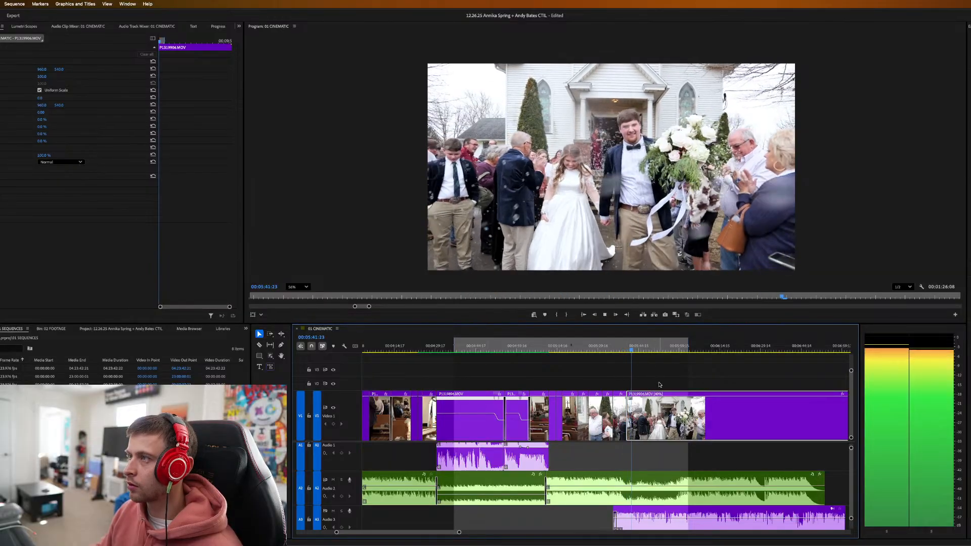
key("space")
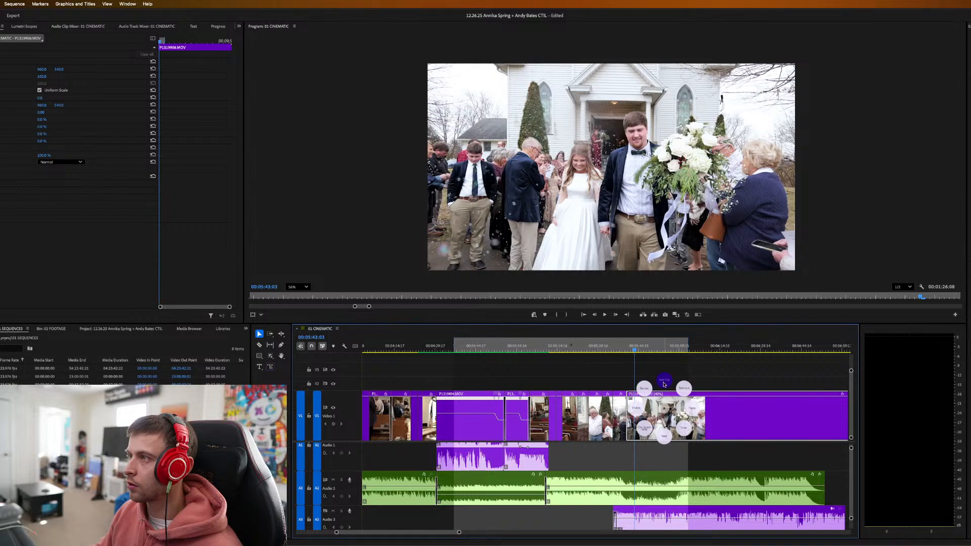
Trim the start of the slowed exit clip so it opens closer to the couple's kiss, and play the new cut.
left_click(663, 387)
left_click_drag(671, 346, 669, 352)
left_click(665, 349)
mouse_move(636, 423)
left_mouse_down()
mouse_move(670, 423)
mouse_move(645, 424)
left_mouse_up()
left_click(618, 349)
key("space")
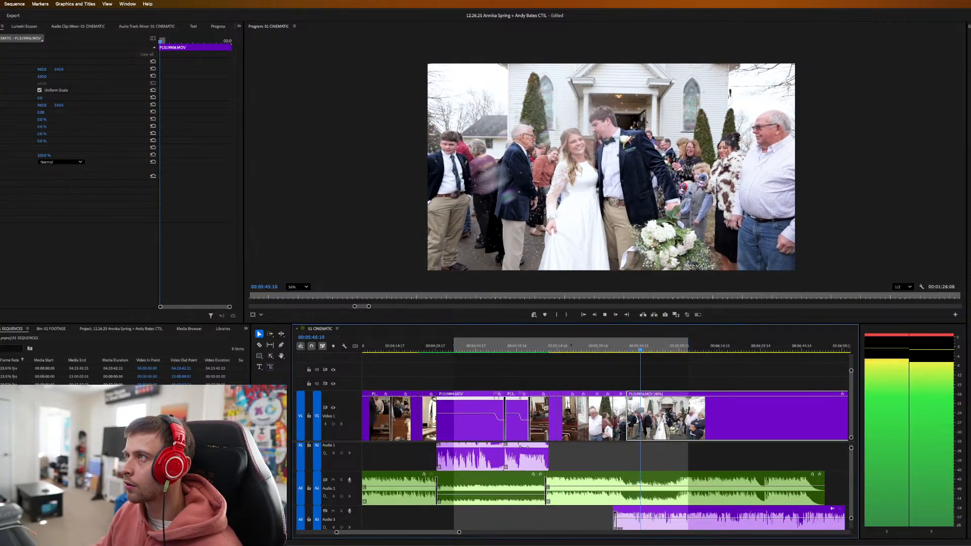
Split the slowed exit clip and its separate audio just after the kiss, at 00:05:45:21.
key("space")
key("super+k")
left_click_drag(653, 347, 706, 352)
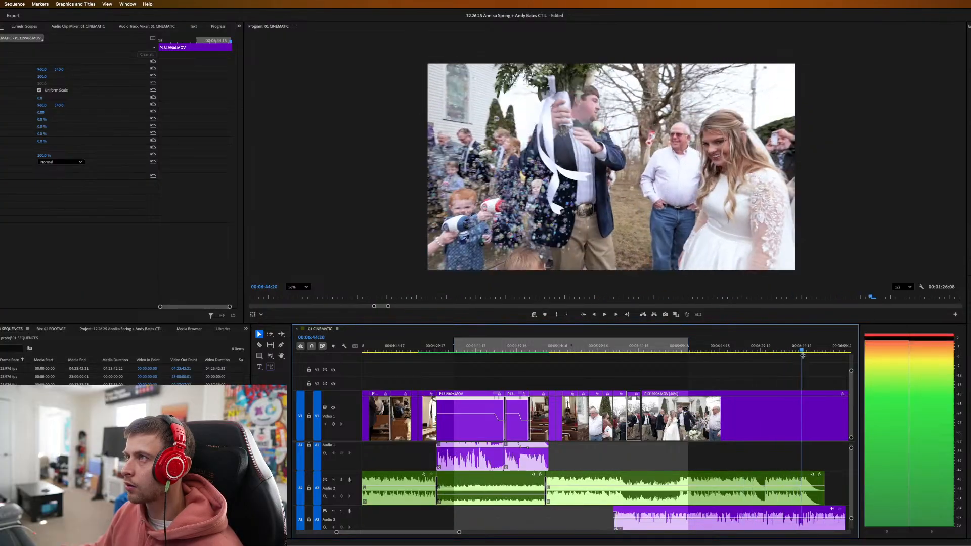
scroll(641, 515, "right", 5)
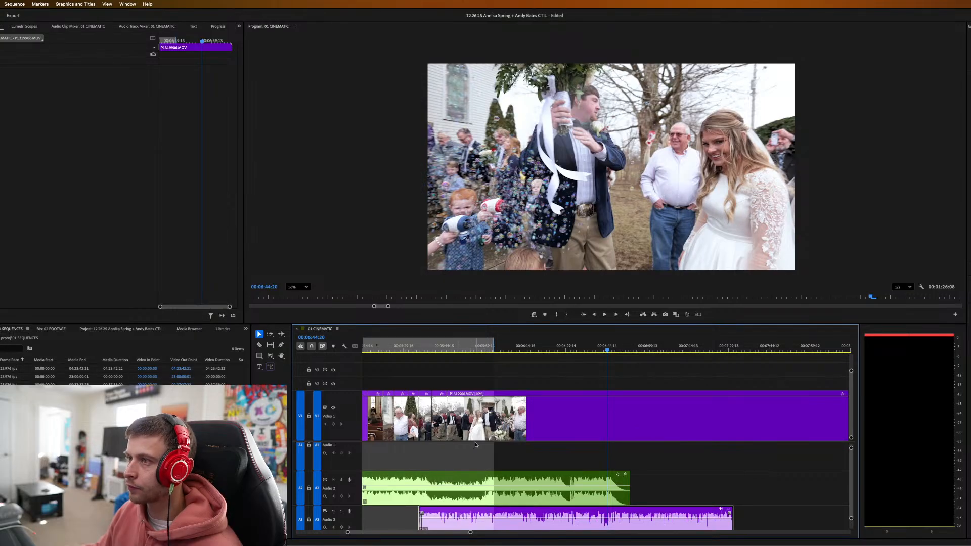
left_click_drag(437, 348, 447, 346)
right_click(462, 520)
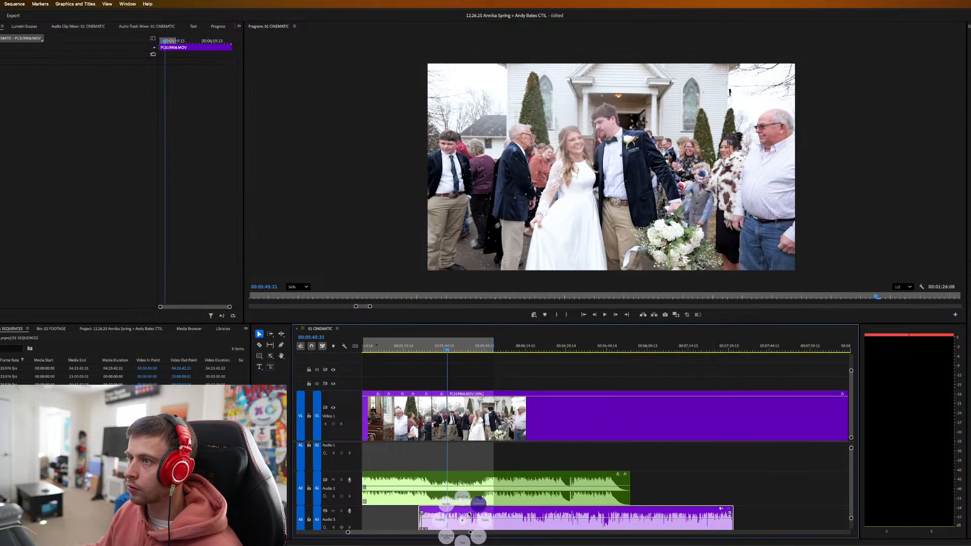
left_click(477, 504)
Skim the exit footage left after the split, then delete both that clip and its leftover audio.
left_click(483, 419)
left_click_drag(526, 348, 716, 347)
key("minus")
key("minus")
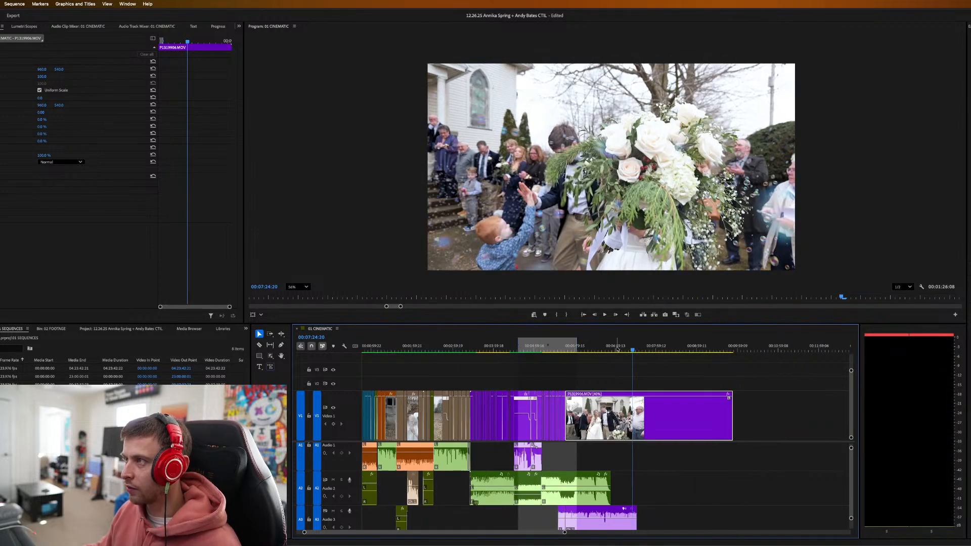
left_click_drag(632, 349, 732, 348)
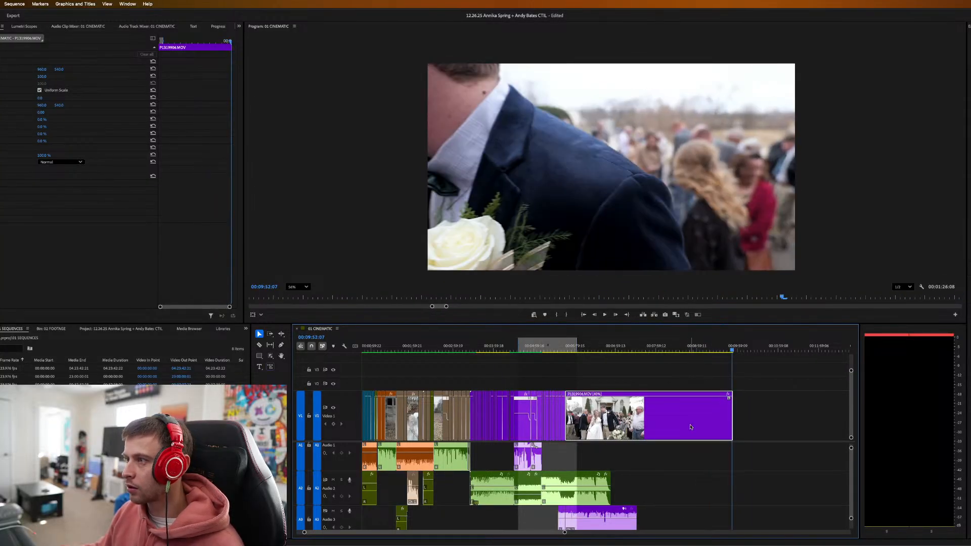
key("Delete")
left_click(596, 518)
key("Delete")
Move the couple's exit audio from Audio 3 up to Audio 1 and add a fade-out at its end.
left_click(559, 349)
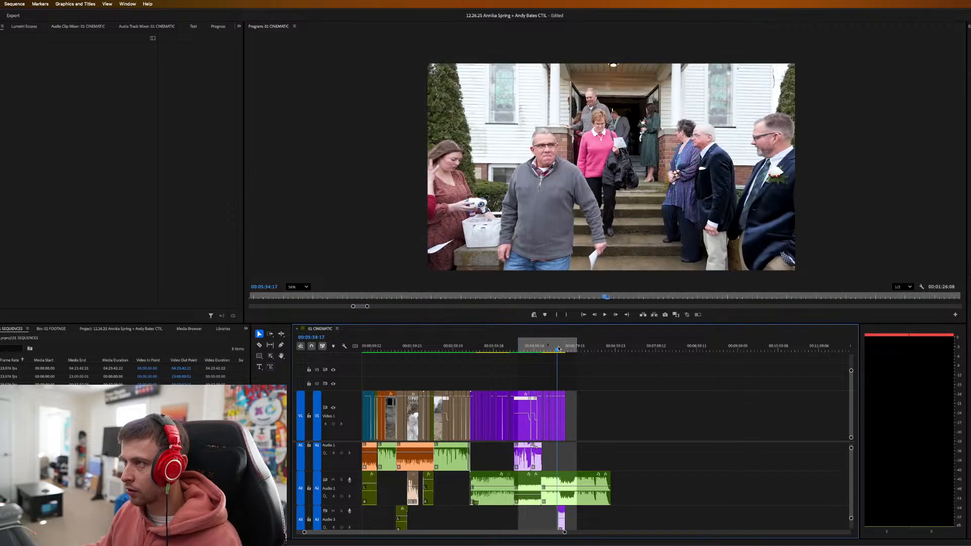
key("=")
key("=")
key("=")
key("=")
left_click_drag(651, 508, 622, 490)
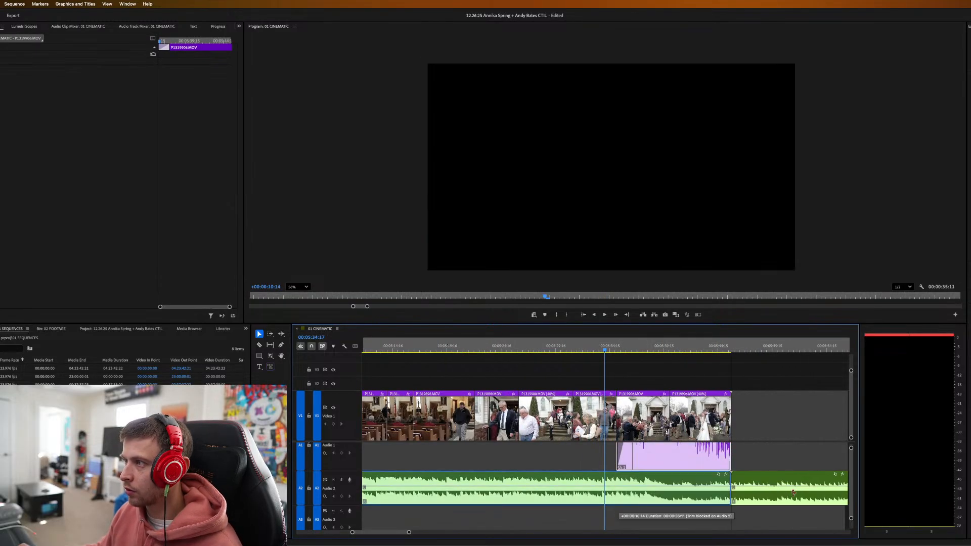
right_click(733, 479)
left_click(743, 539)
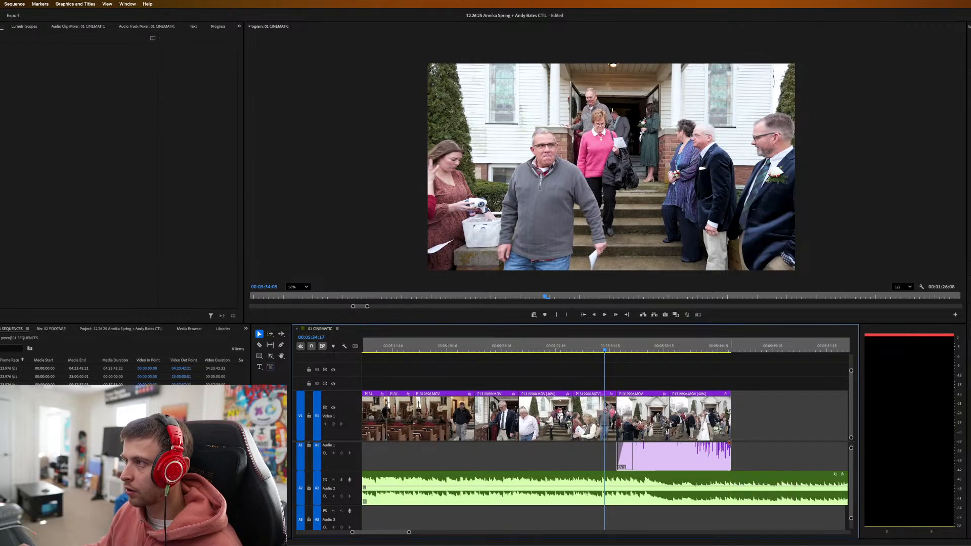
Adjust the volume level of the couple's exit audio and play the section through to its end.
scroll(728, 458, "up", 2)
left_click(684, 468)
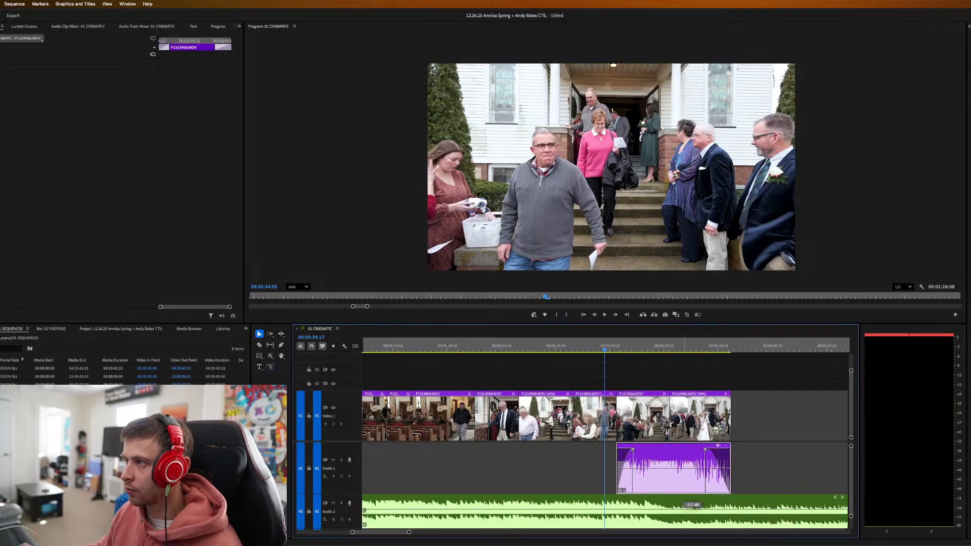
key("space")
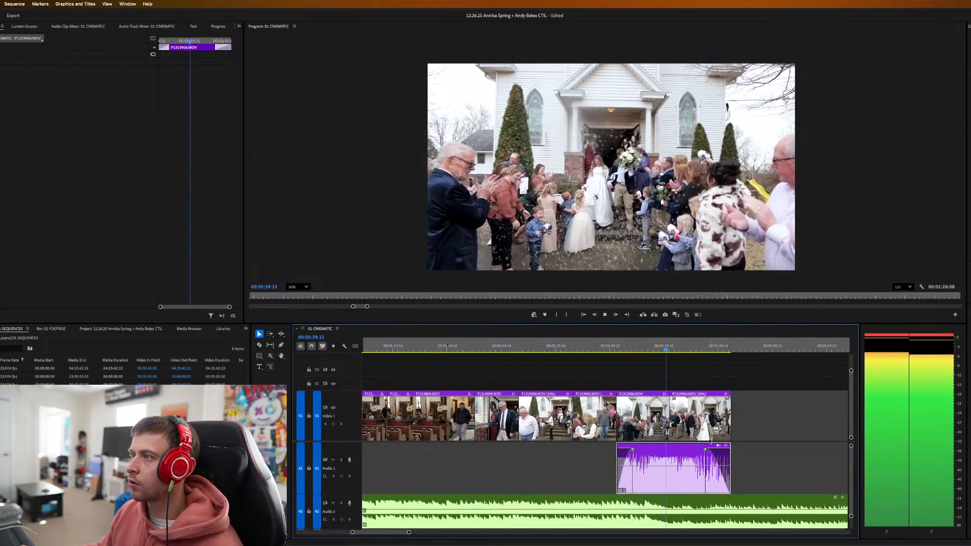
left_click(700, 415)
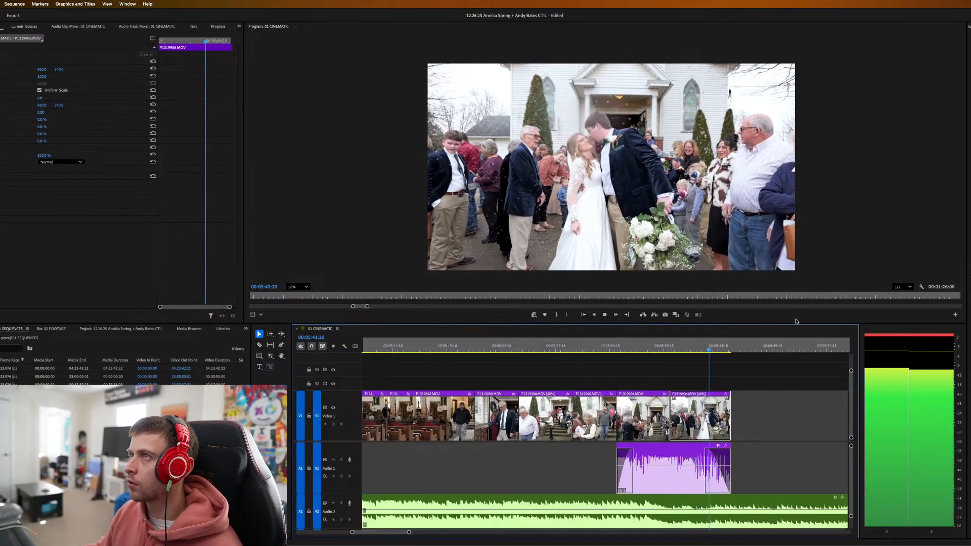
key("space")
left_click(121, 171)
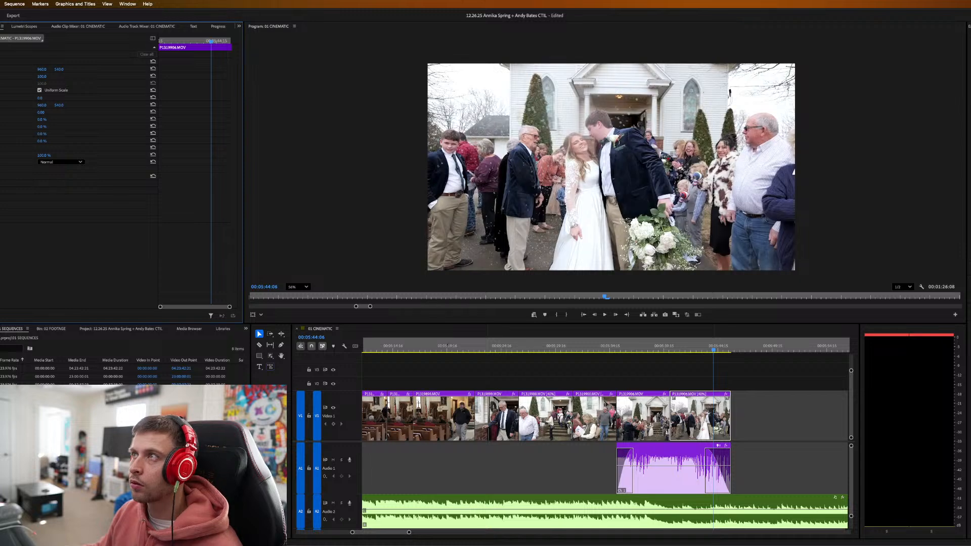
key("space")
key("space")
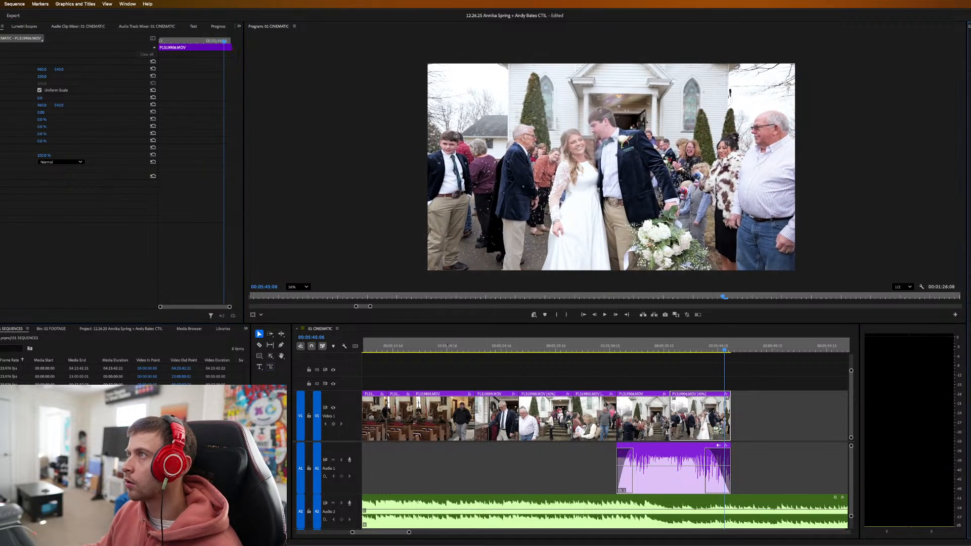
key("space")
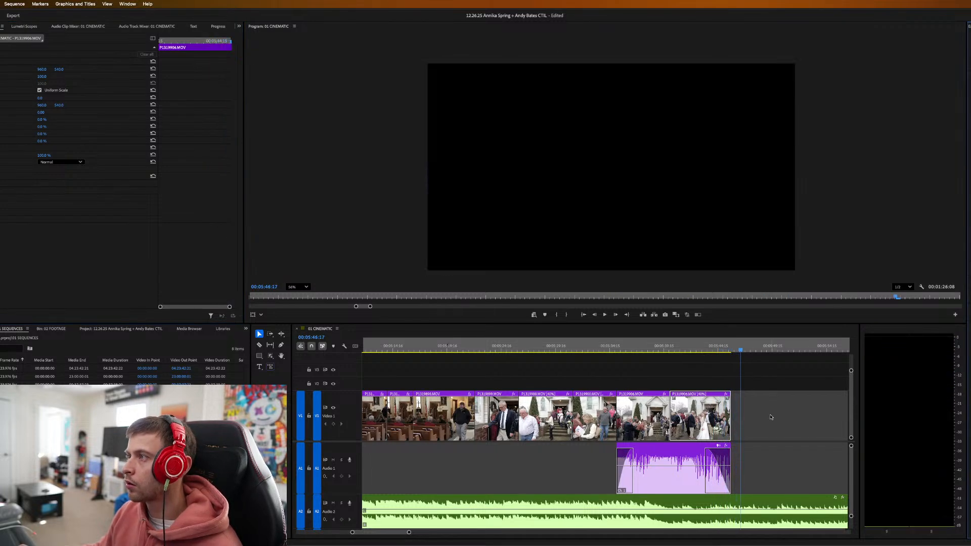
key("space")
Place the playhead at the end of the couple's exit, 00:05:45:21, and save the project.
left_click_drag(745, 350, 731, 350)
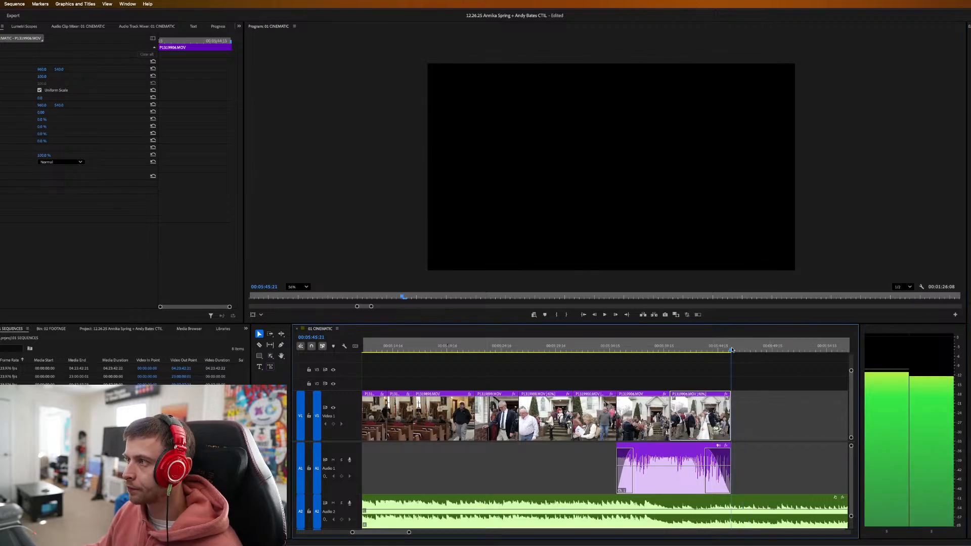
key("super+s")
key("minus")
key("minus")
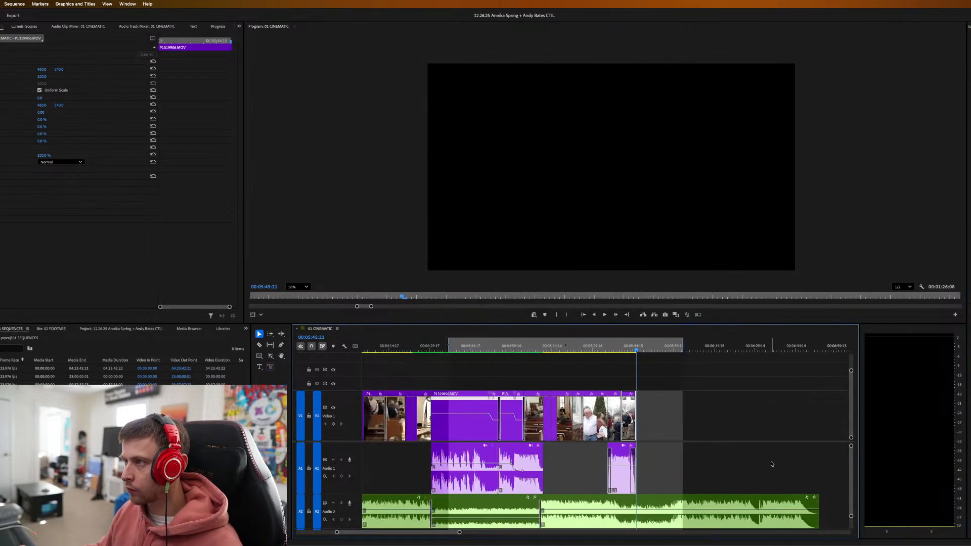
Move the cut between the two music segments earlier, under the altar shot of the couple facing the guests, and play it.
key("space")
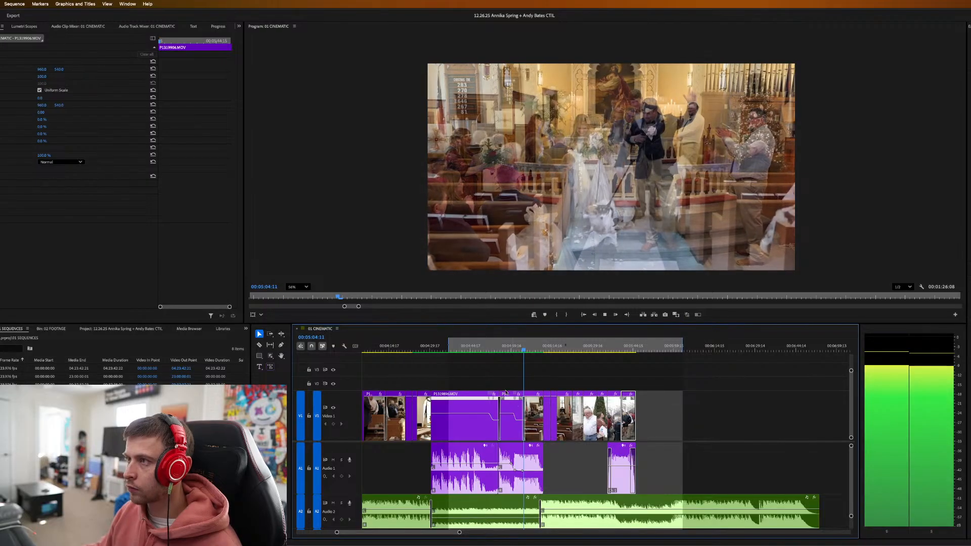
left_click(506, 350)
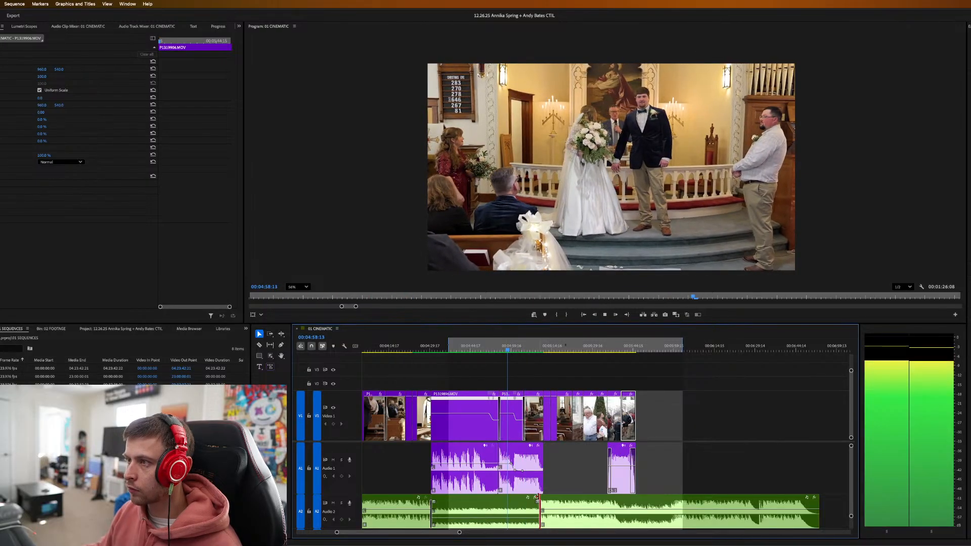
left_click_drag(537, 498, 500, 512)
right_click(515, 512)
left_click(532, 528)
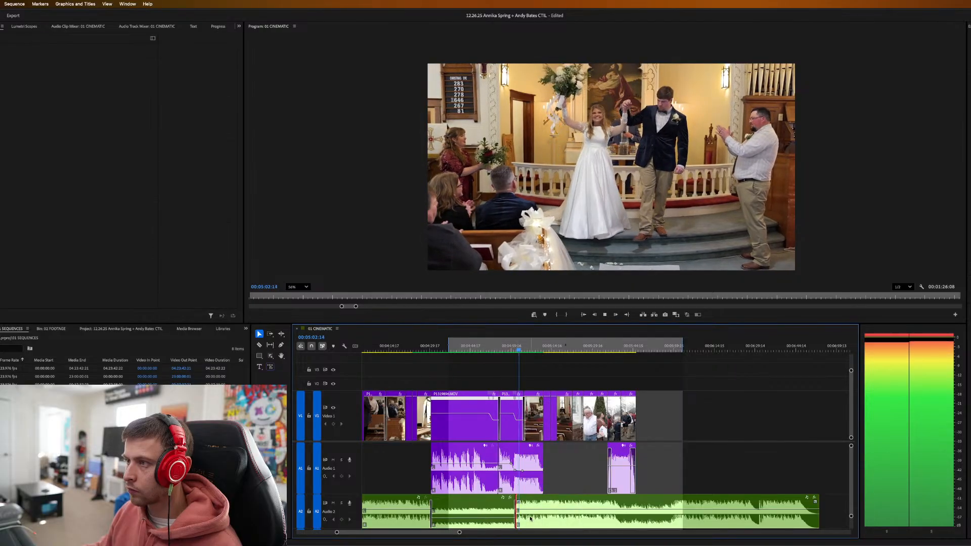
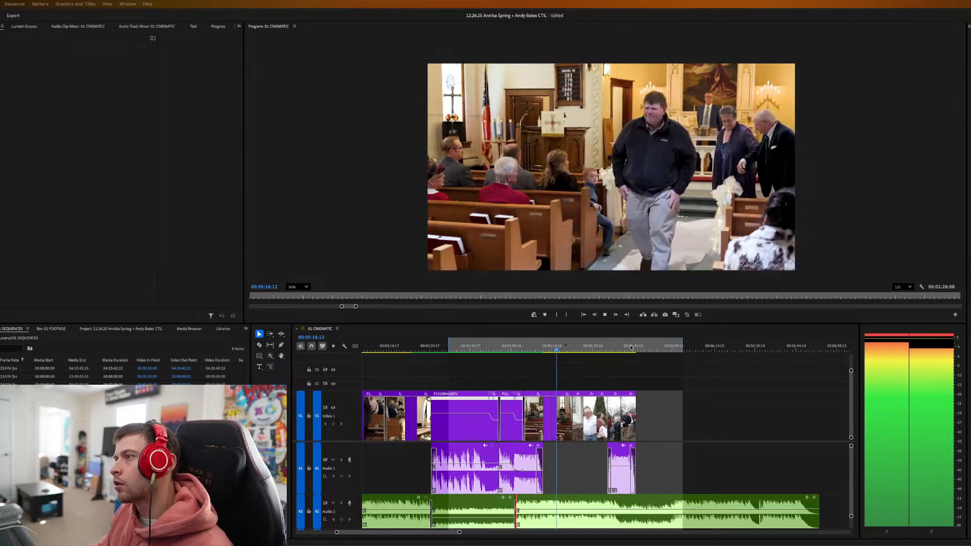
Delete the leftover wide church clip and its audio far beyond the end of the edited film, around 00:35:37.
left_click(654, 381)
key("minus")
key("minus")
key("minus")
key("minus")
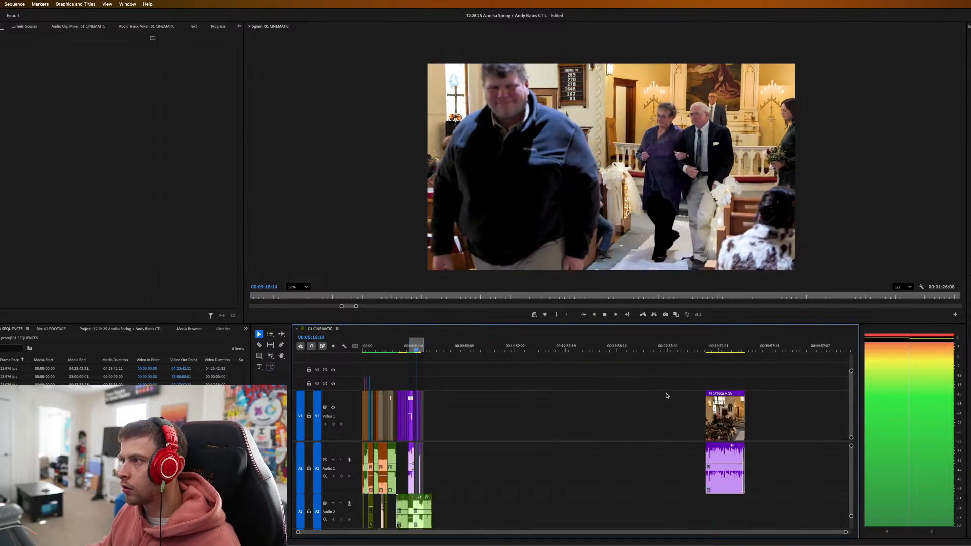
left_click(727, 348)
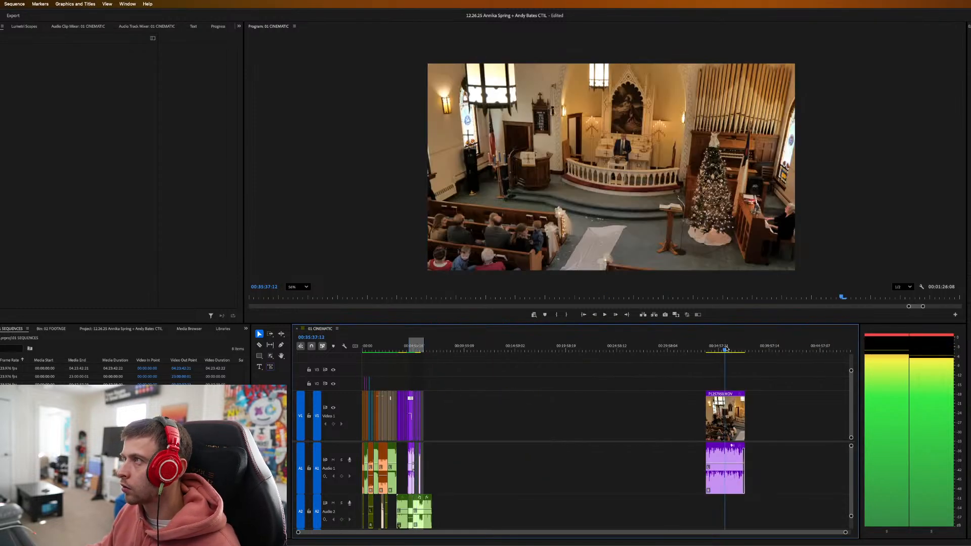
key("space")
left_click(733, 473)
key("Delete")
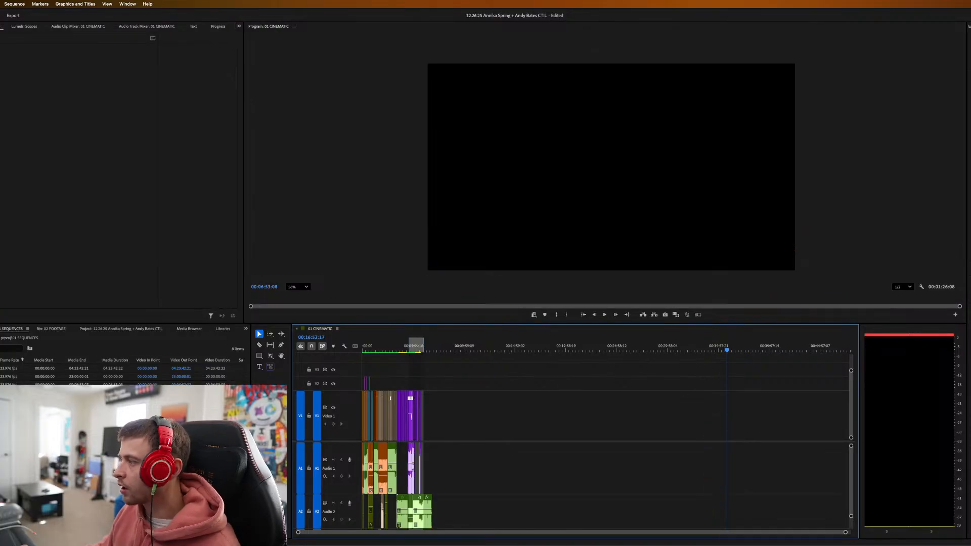
Switch to the RAW FILES sequence and look through the church exit, reception decor, tractor and outdoor couple footage.
key("shift+3")
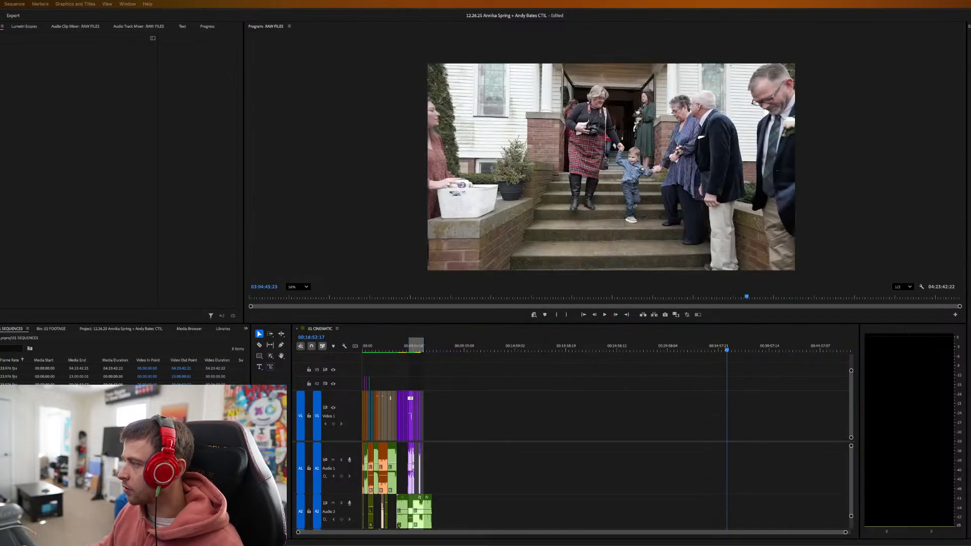
key("Down")
key("Down")
key("Down")
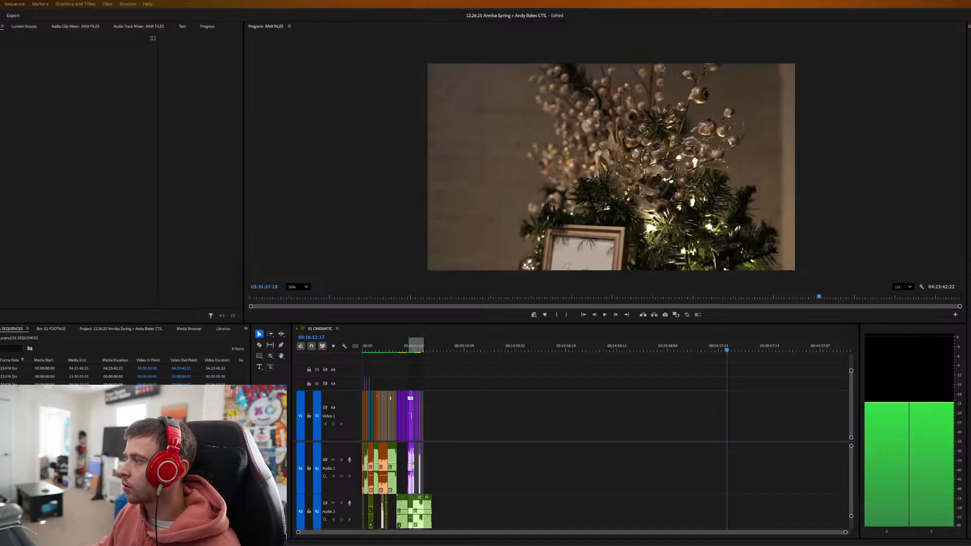
key("Down")
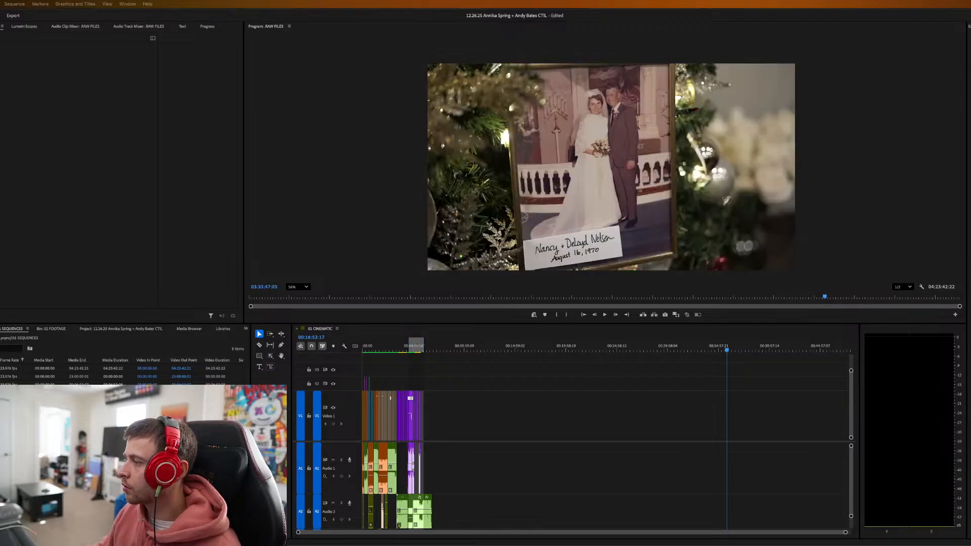
key("Up")
key("Up")
key("Up")
key("Up")
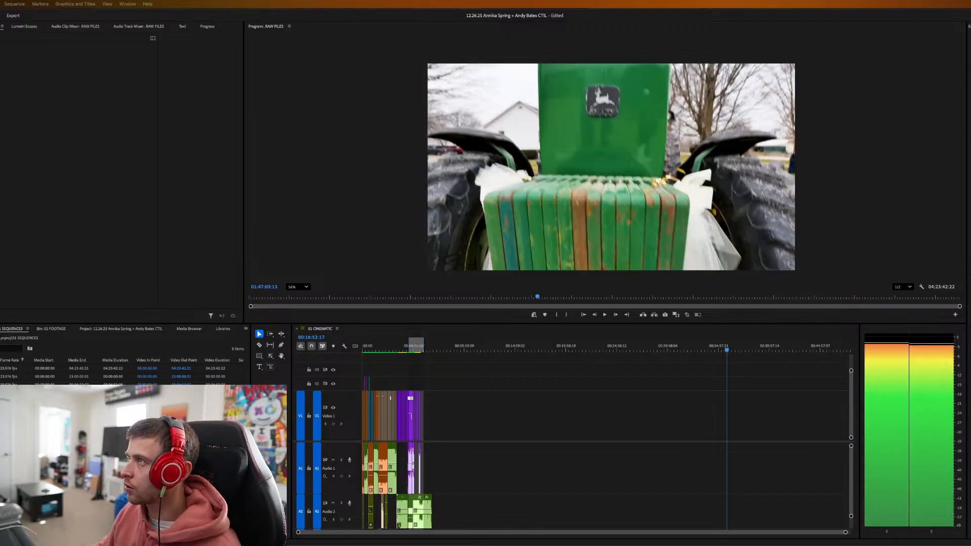
key("Up")
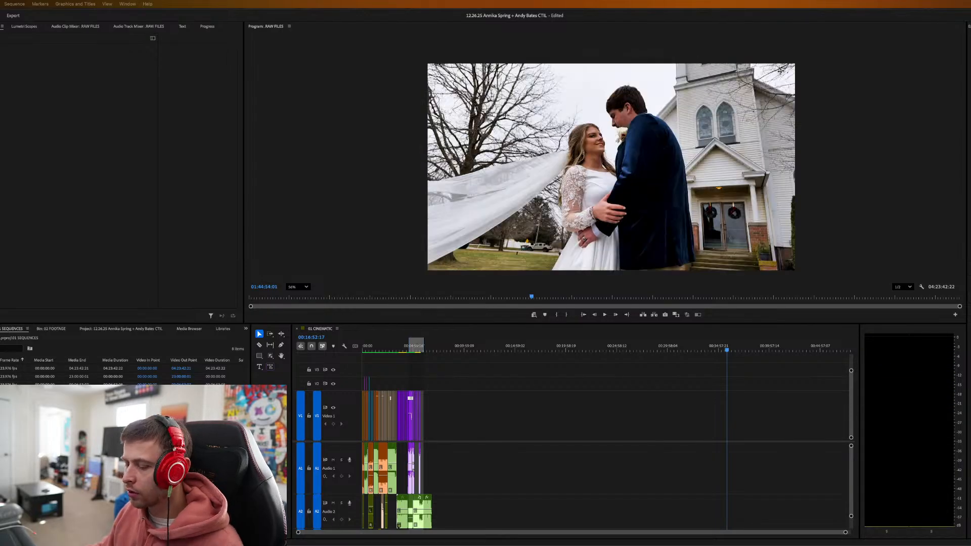
Go back clip by clip through the couple's outdoor portraits in the raw footage to the close-up of the white rose bouquet.
key("Up")
key("Up")
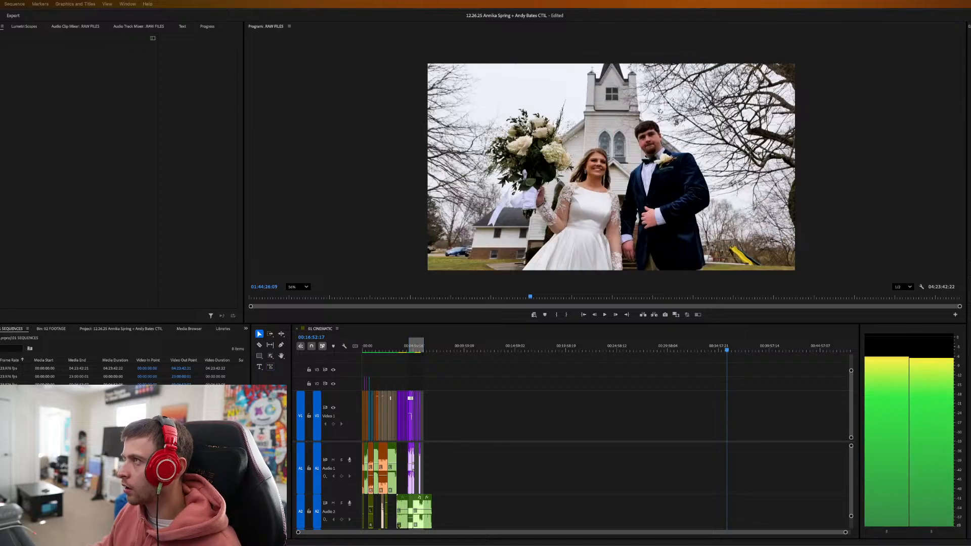
key("Up")
key("Up")
key("Up")
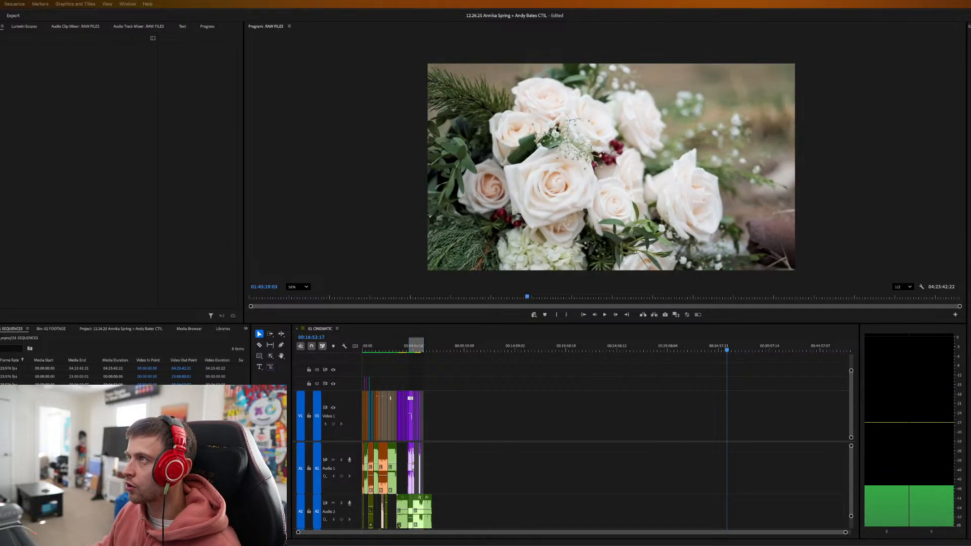
key("Up")
key("Up")
key("Up")
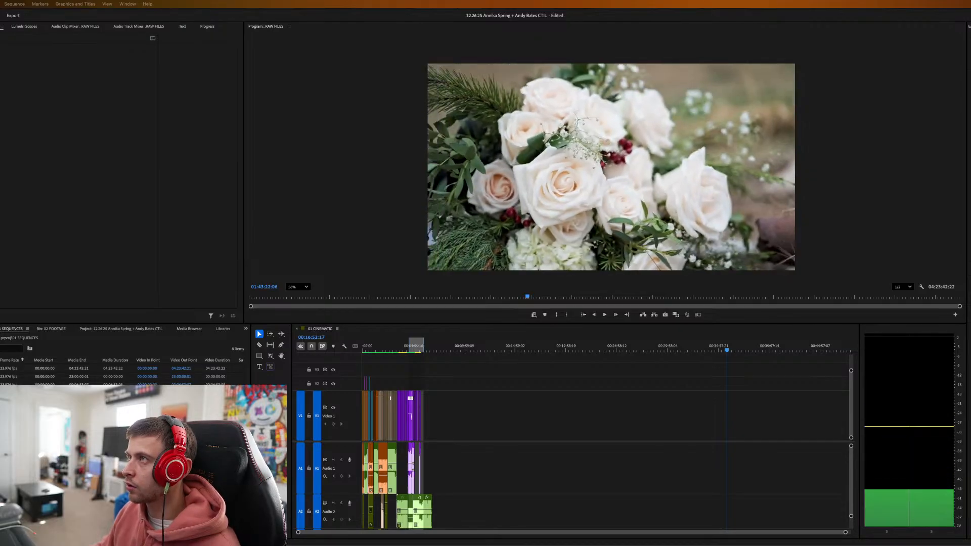
Review the raw clips forward from the bouquet, through the couple's farm and trailer portraits, to the decorated green tractor.
key("Down")
key("Down")
key("Down")
key("Down")
key("Down")
key("Down")
key("Down")
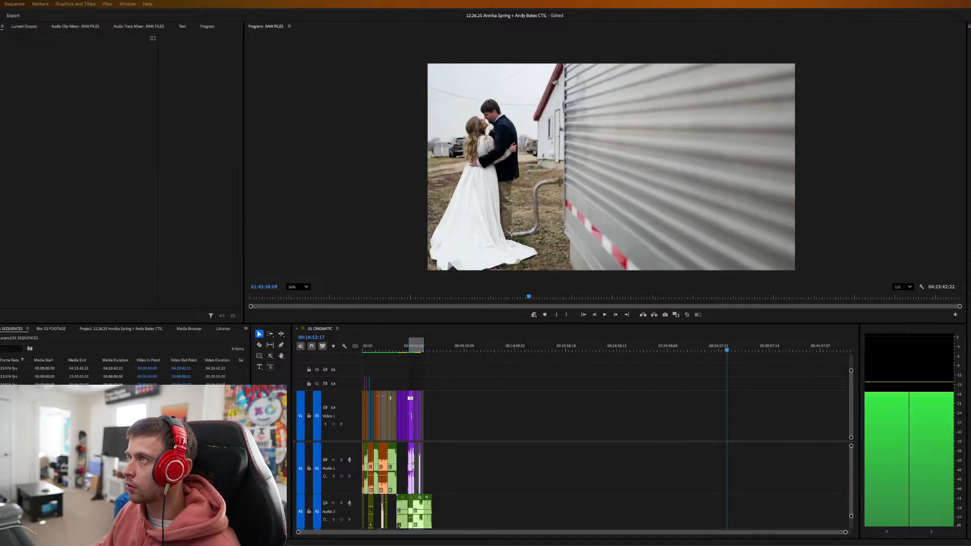
key("Up")
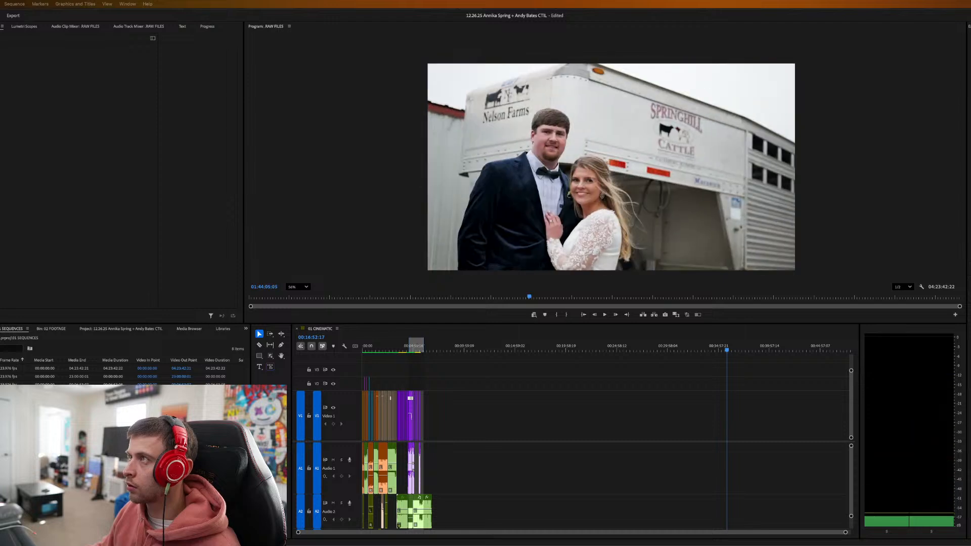
key("space")
key("Down")
key("Down")
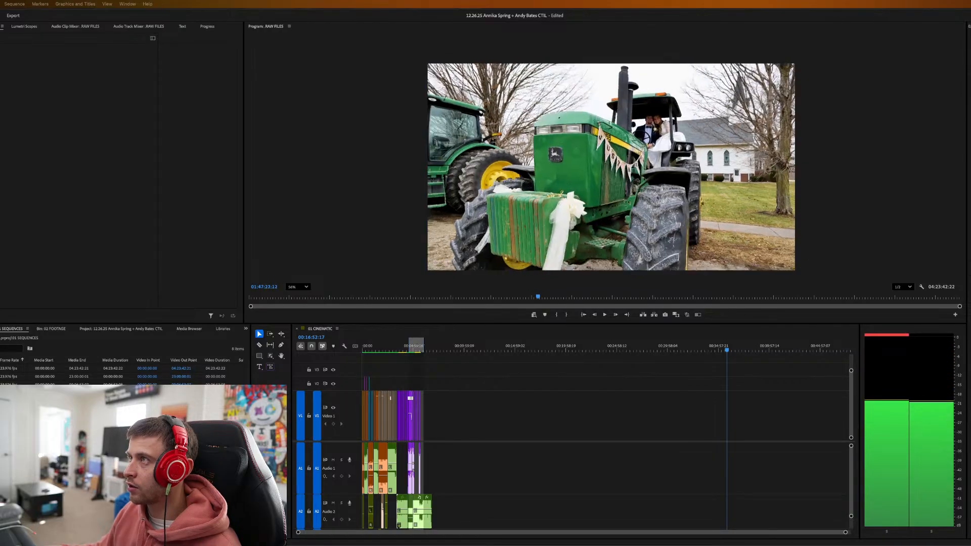
Review the raw footage of the couple around the tractors and church, shuttling backward and forward for usable shots.
key("space")
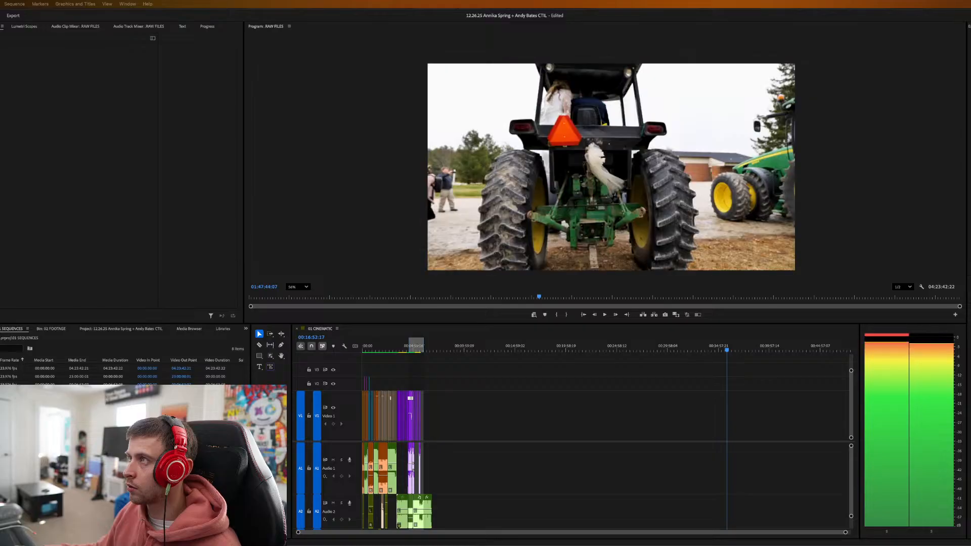
key("j")
key("j")
key("j")
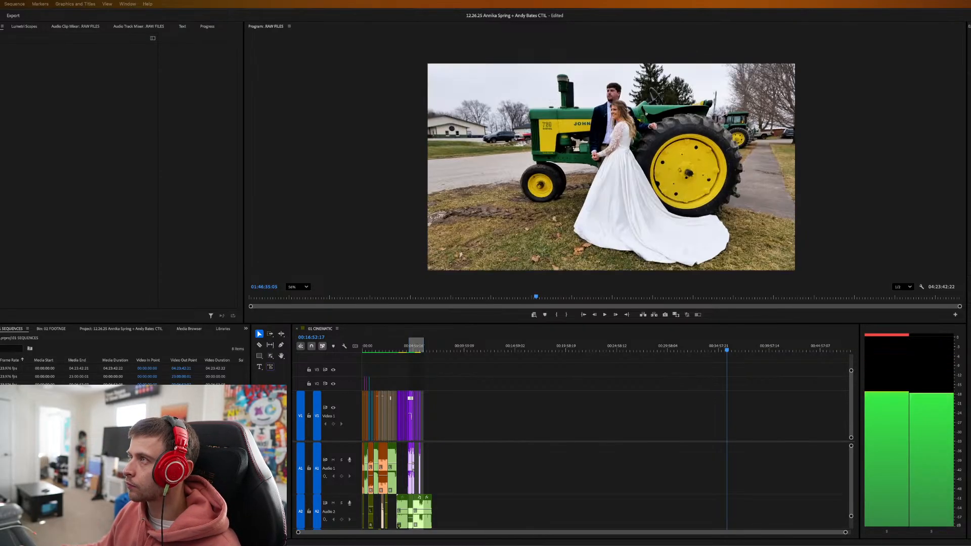
key("l")
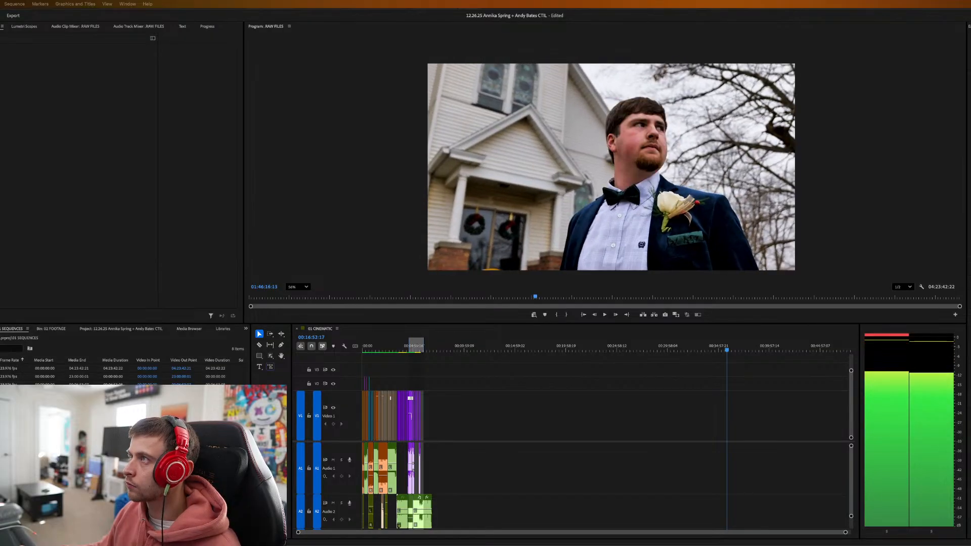
key("j")
key("j")
key("j")
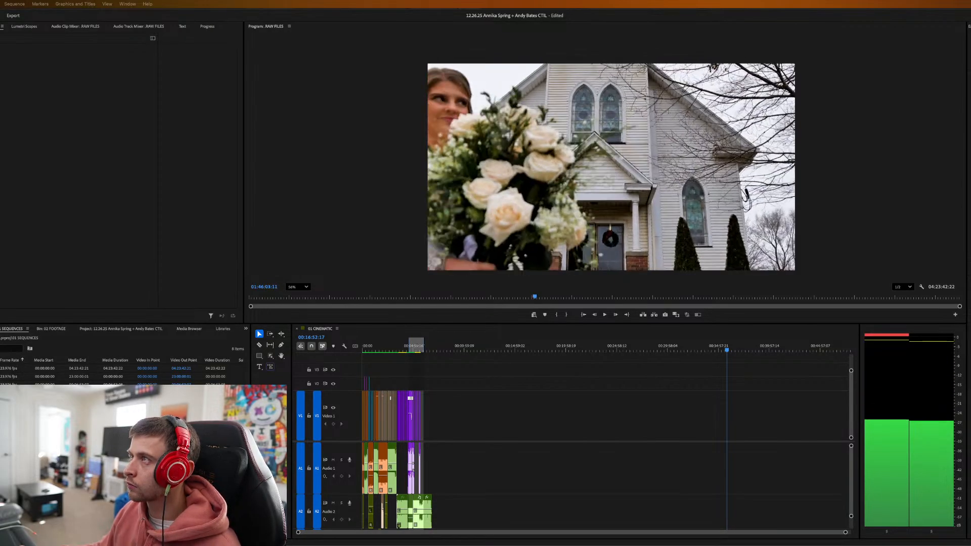
key("l")
key("l")
key("l")
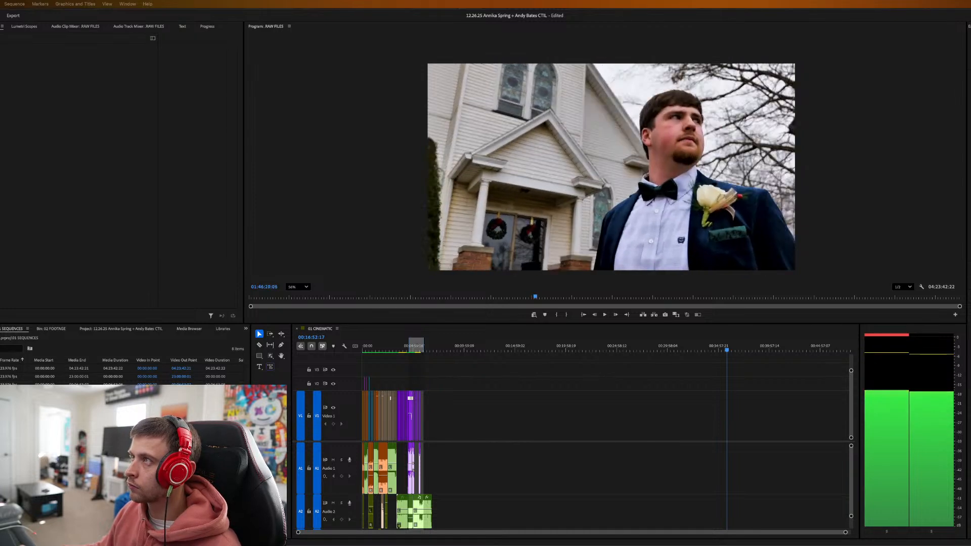
key("j")
key("j")
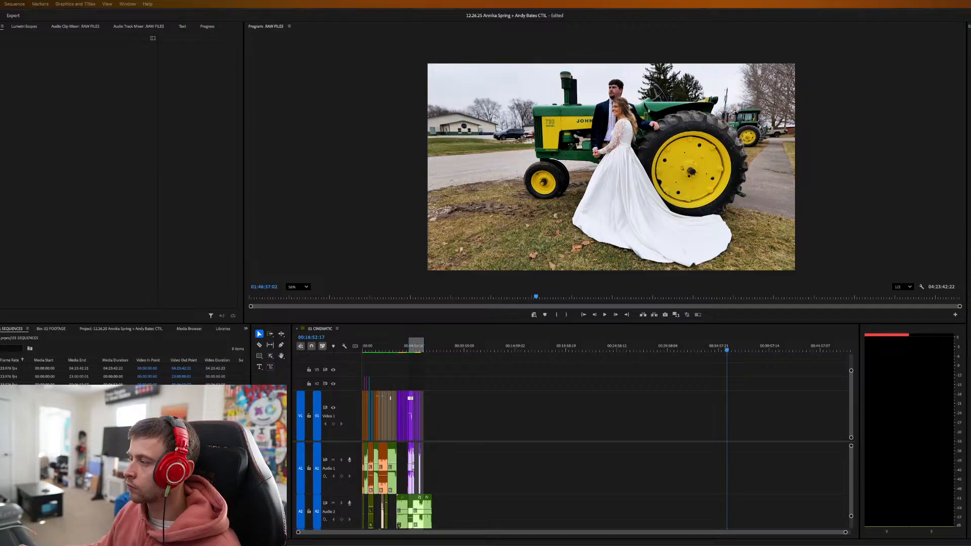
Add the raw clip of the couple standing beside the John Deere tractor to Video 1 of 01 CINEMATIC at about 00:09:30.
key("f")
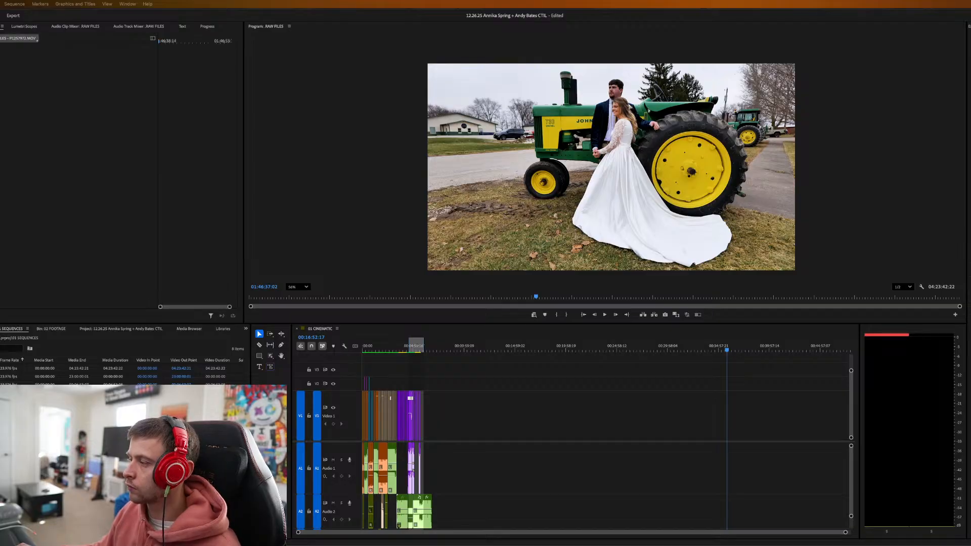
key("Down")
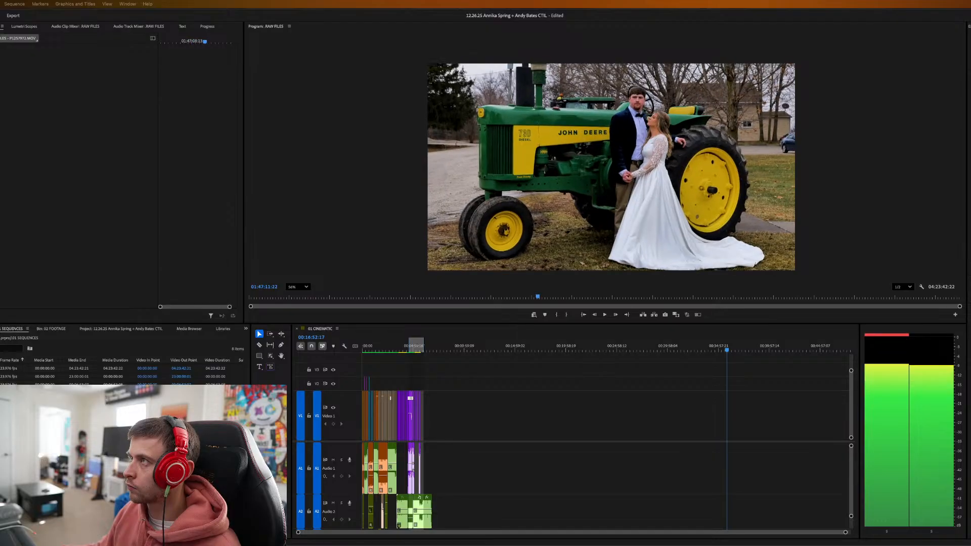
key("space")
key("shift+5")
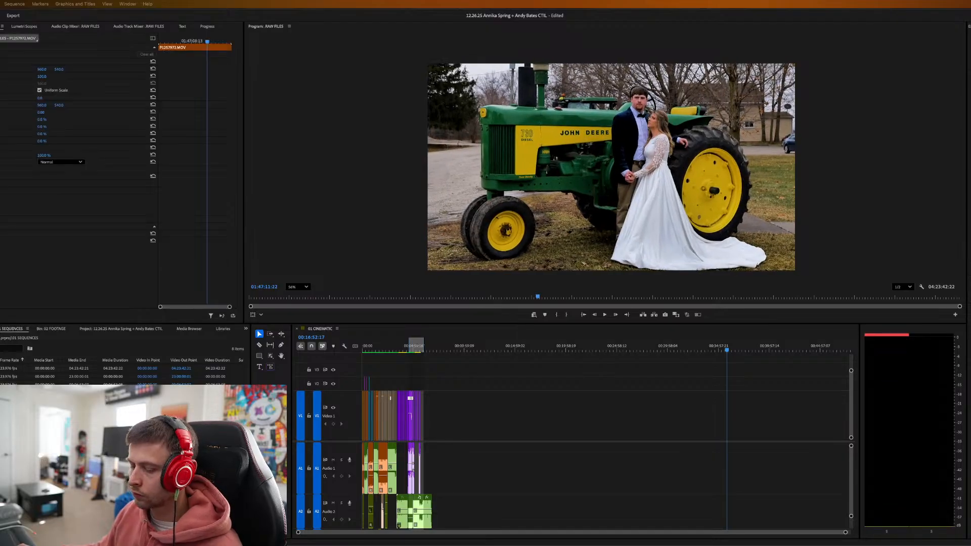
left_click_drag(594, 413, 512, 412)
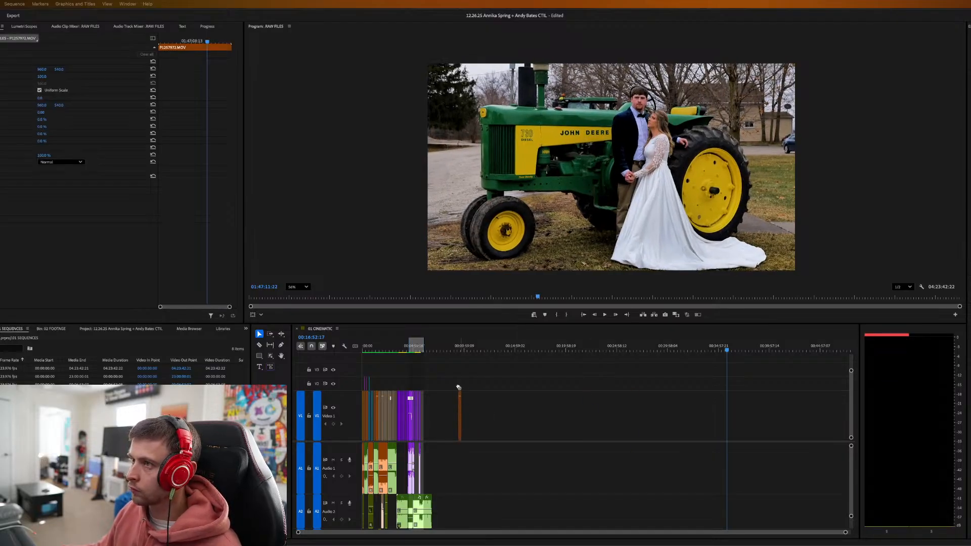
left_click_drag(458, 388, 458, 387)
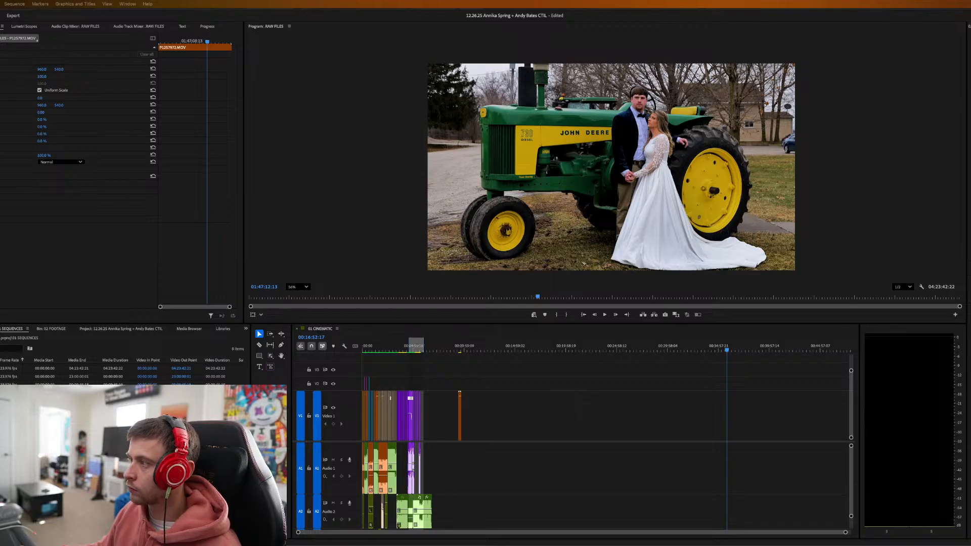
Find the raw clip of the couple in the decorated tractor's cab and add it directly after the first tractor clip.
key("l")
key("l")
key("l")
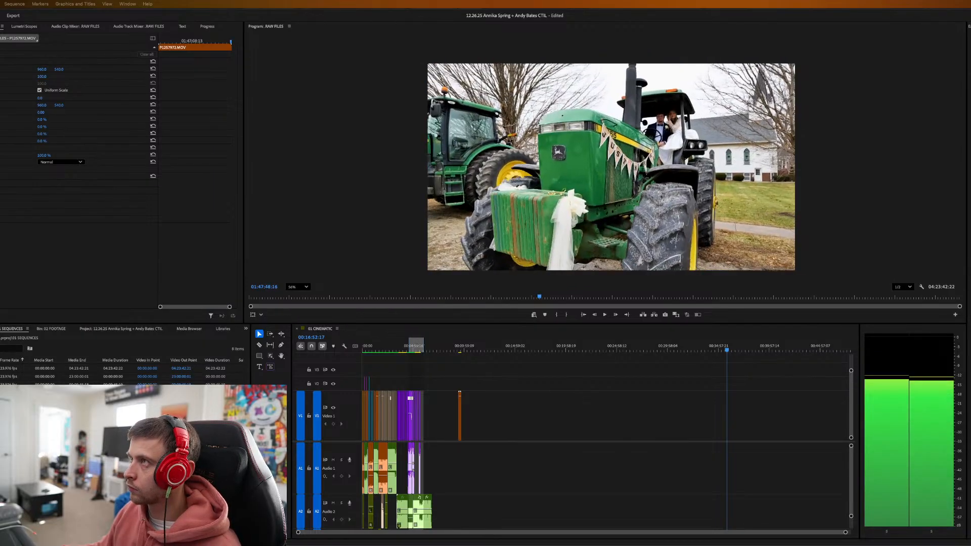
key("k")
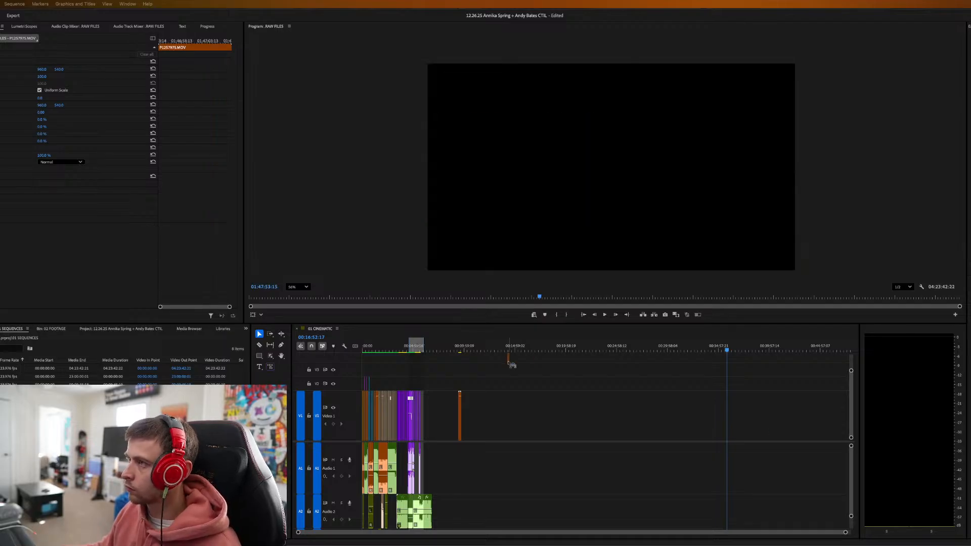
left_click_drag(467, 407, 461, 407)
Find the raw shot of the tractor driving along the road and add it after the cab clip in the cinematic sequence.
key("space")
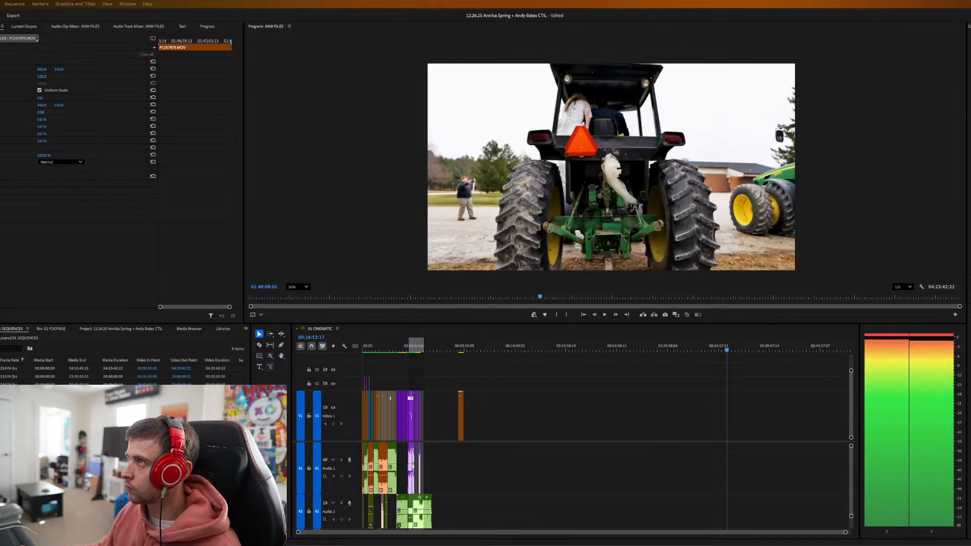
key("j")
key("j")
key("j")
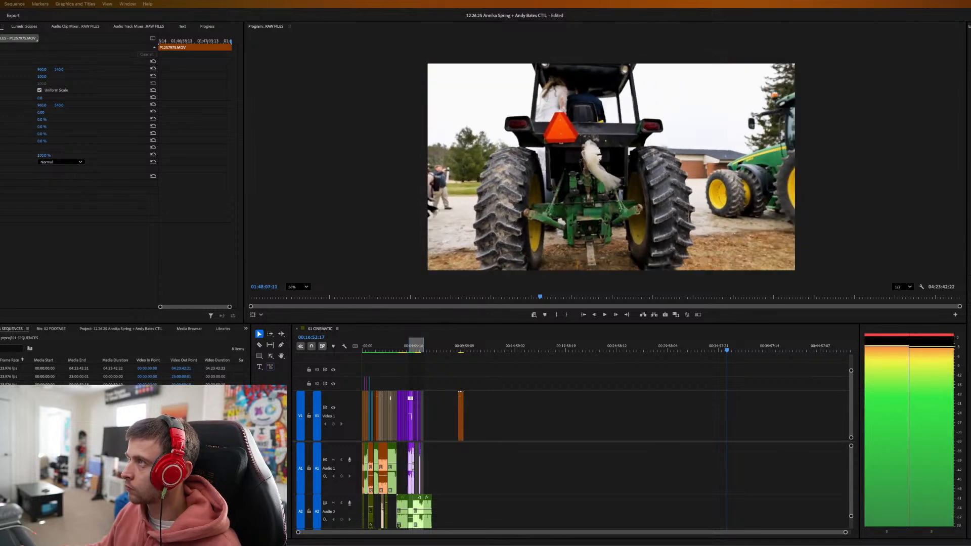
key("l")
key("l")
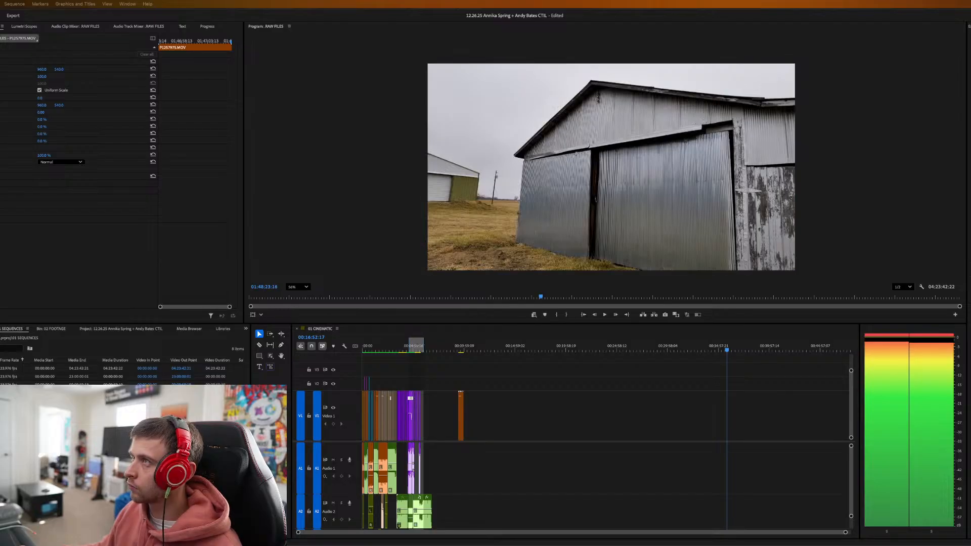
key("k")
key("shift+Left")
key("shift+Left")
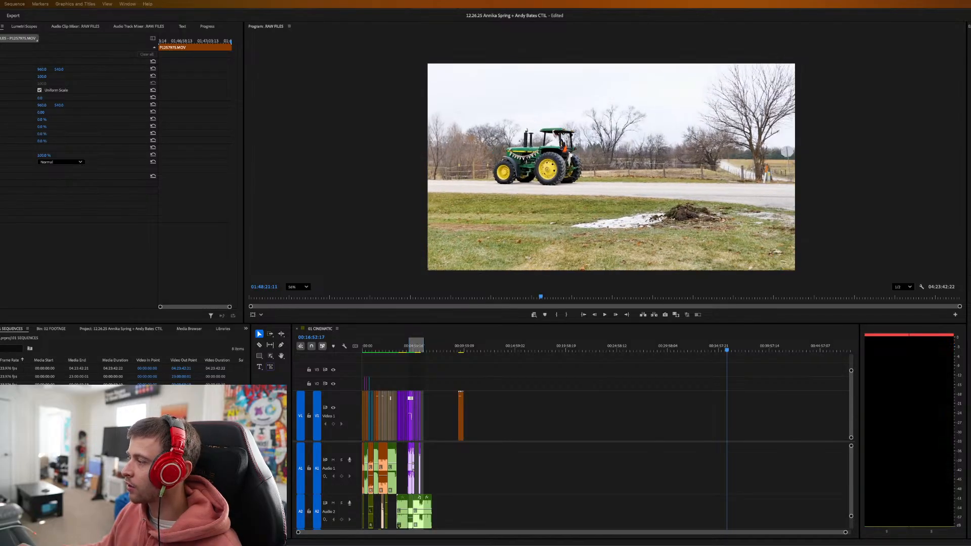
key("d")
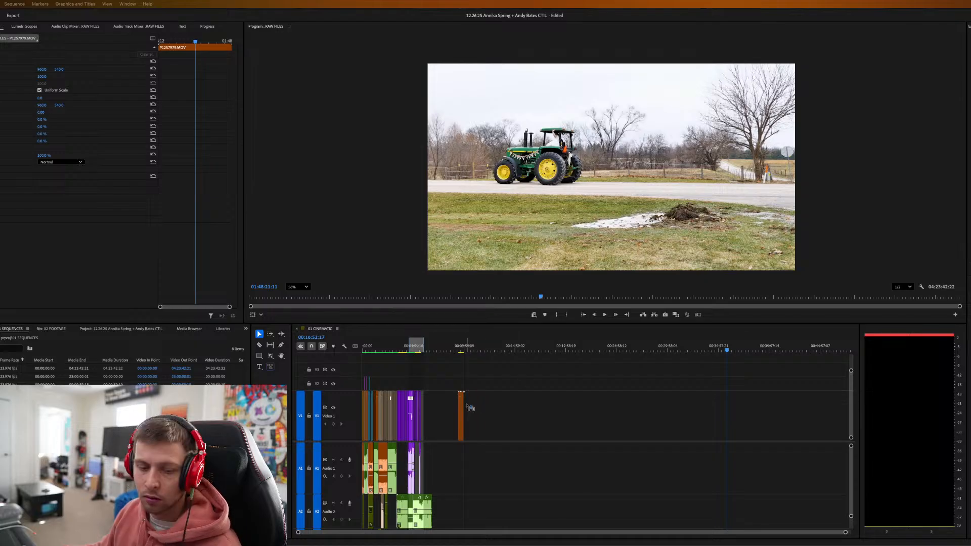
key("Left")
key("Left")
key("Left")
key("Left")
key("Left")
key("Left")
key("Left")
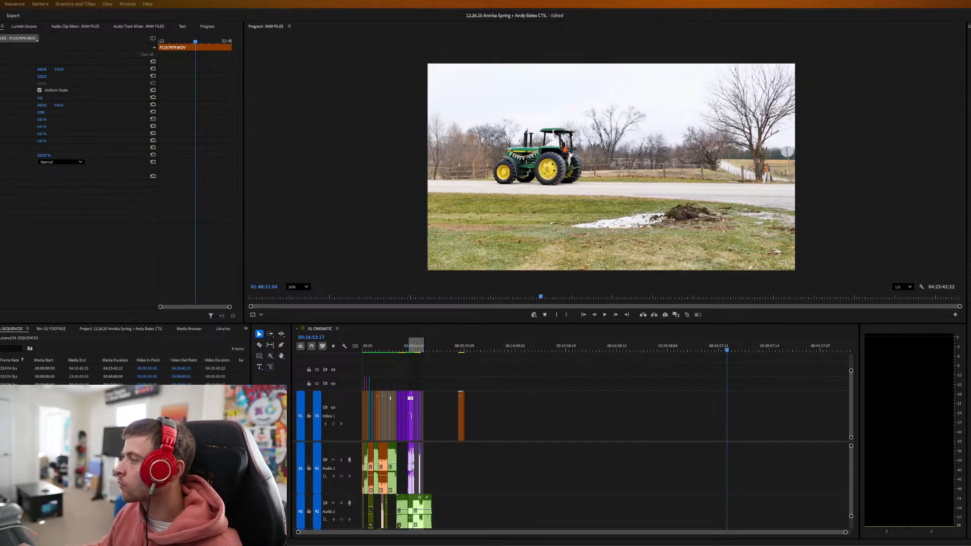
Find the raw wide shot of the empty parked tractor with the banner and add it after the road clip.
key("space")
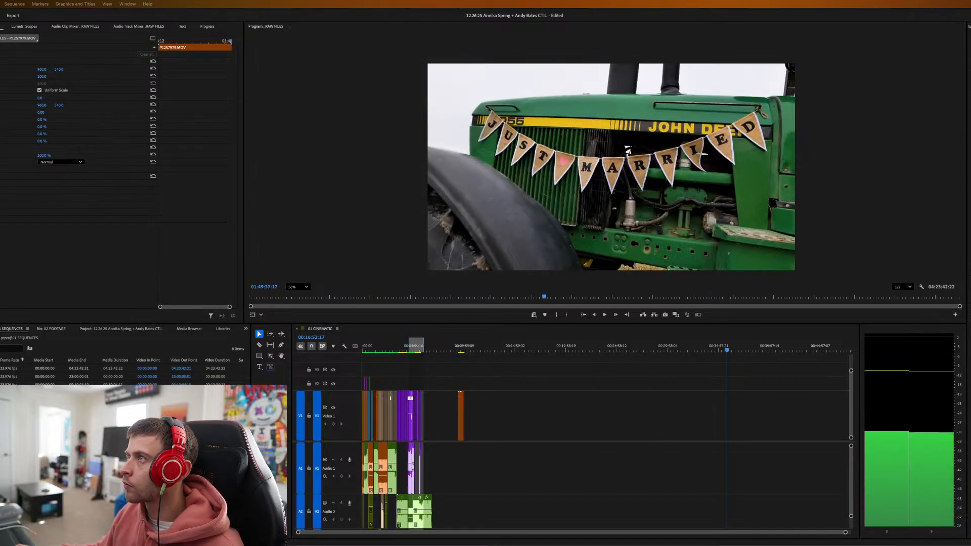
key("space")
key("super+shift+a")
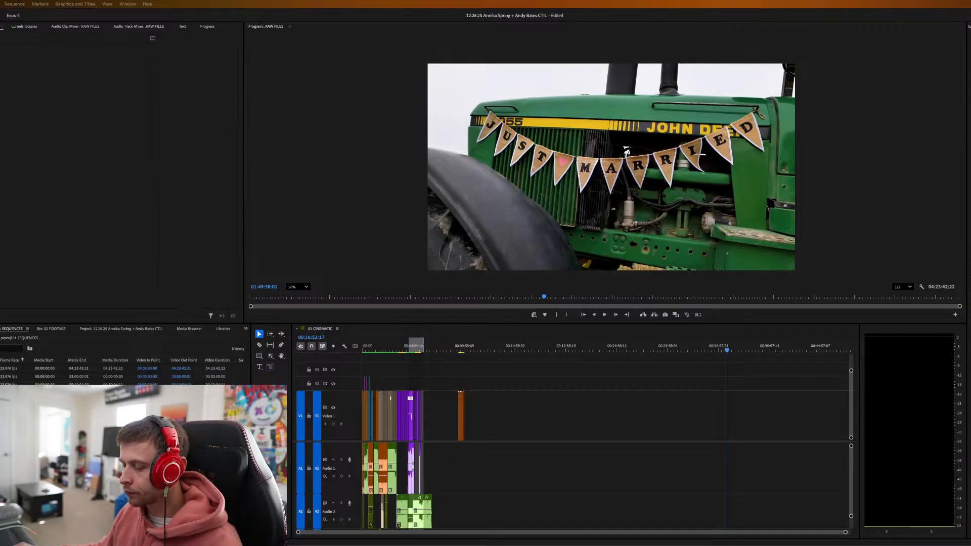
key("j")
key("j")
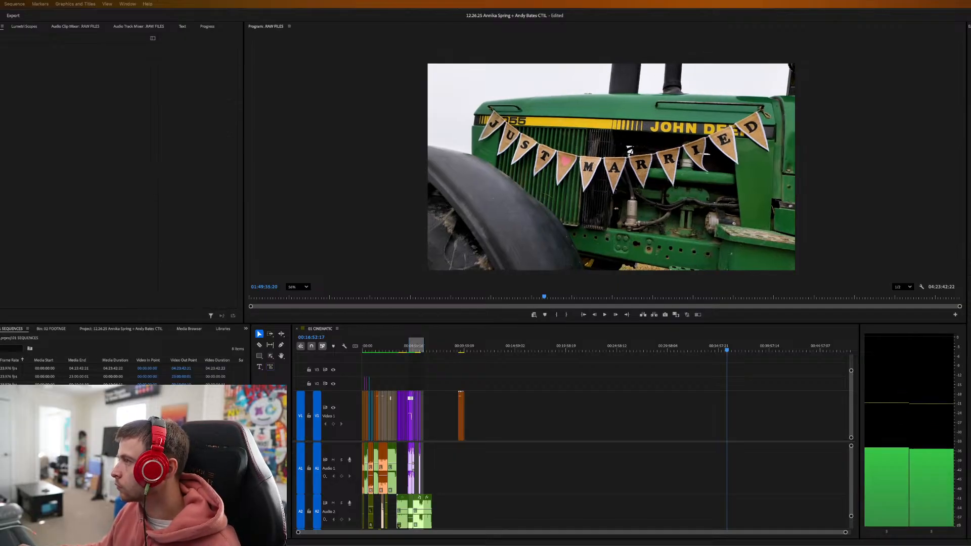
key("k")
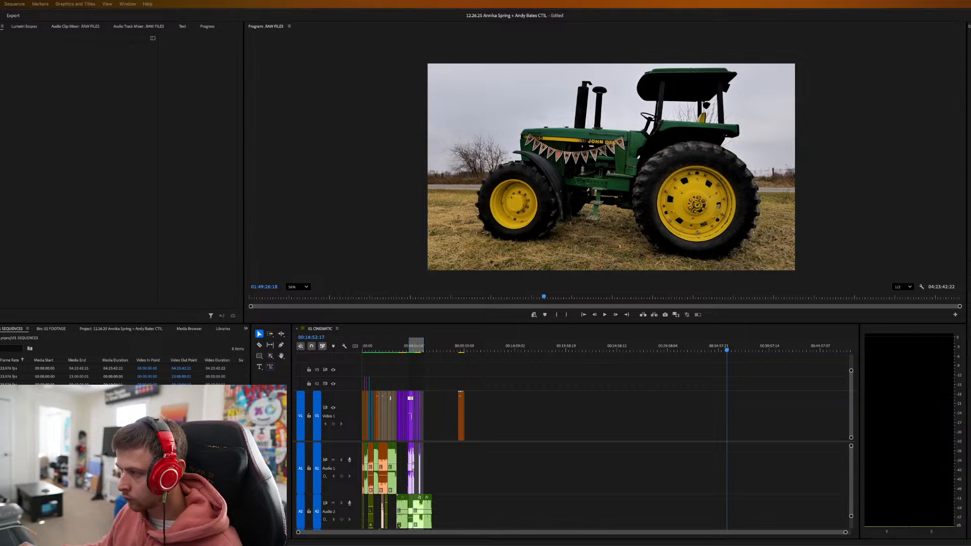
key("d")
Add the raw close-up of the tractor's "Just Married" banner to the end of the tractor clips in 01 CINEMATIC.
key("l")
key("l")
key("l")
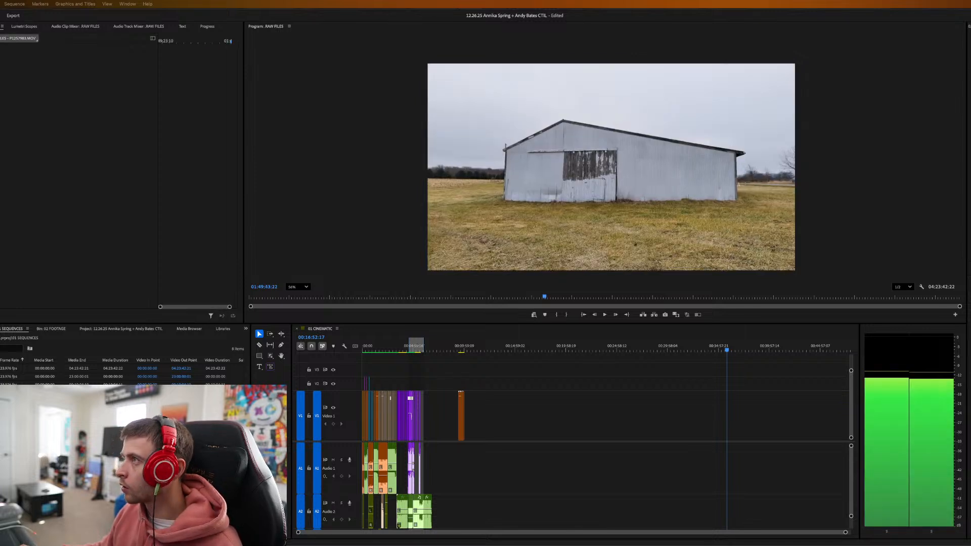
key("k")
key("f")
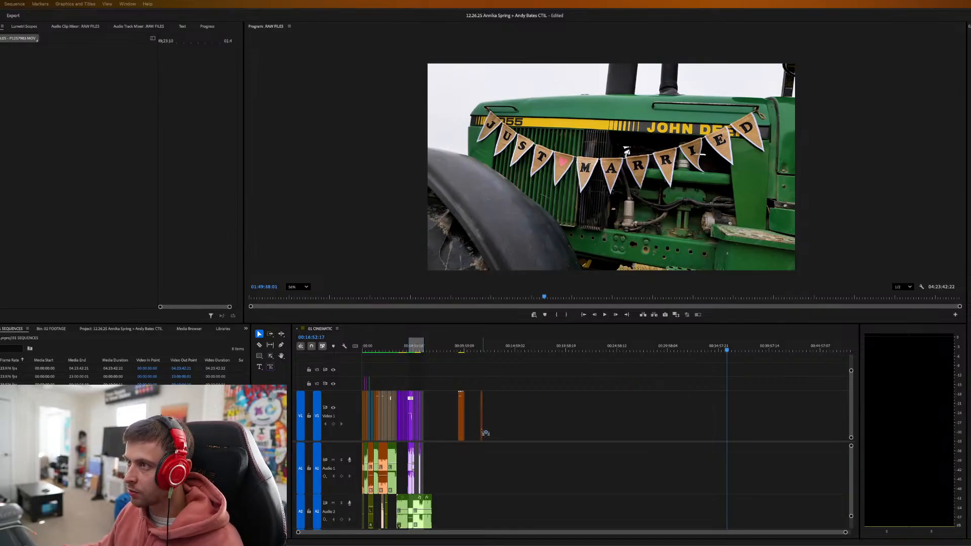
Move the group of five tractor clips back along Video 1 to just after the church ceremony footage.
left_click_drag(457, 350, 458, 349)
key("=")
key("=")
key("=")
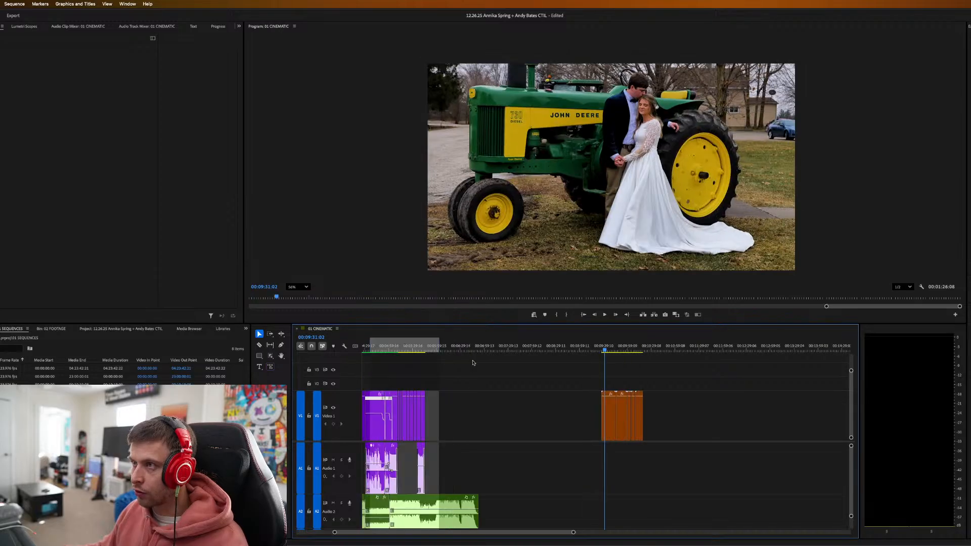
left_click_drag(552, 403, 435, 427)
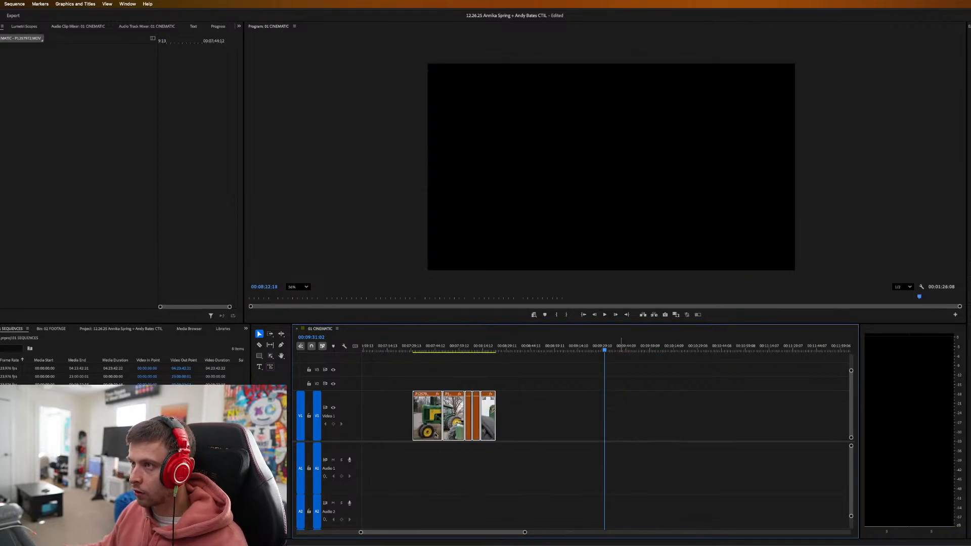
scroll(494, 438, "left", 3)
left_click_drag(605, 424, 452, 423)
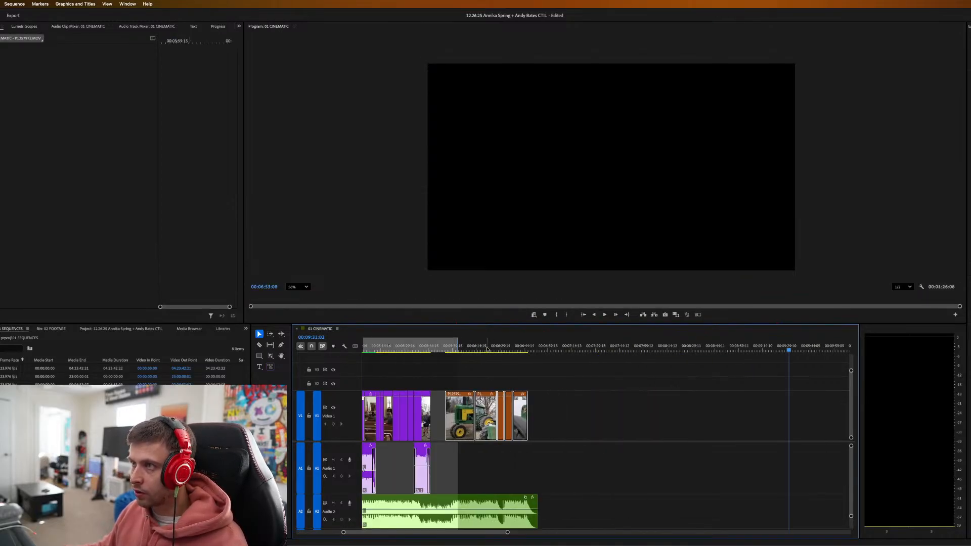
Extend the sequence's marked range just past the music's end and butt the couple-beside-tractor clip against the last ceremony clip.
key("space")
key("space")
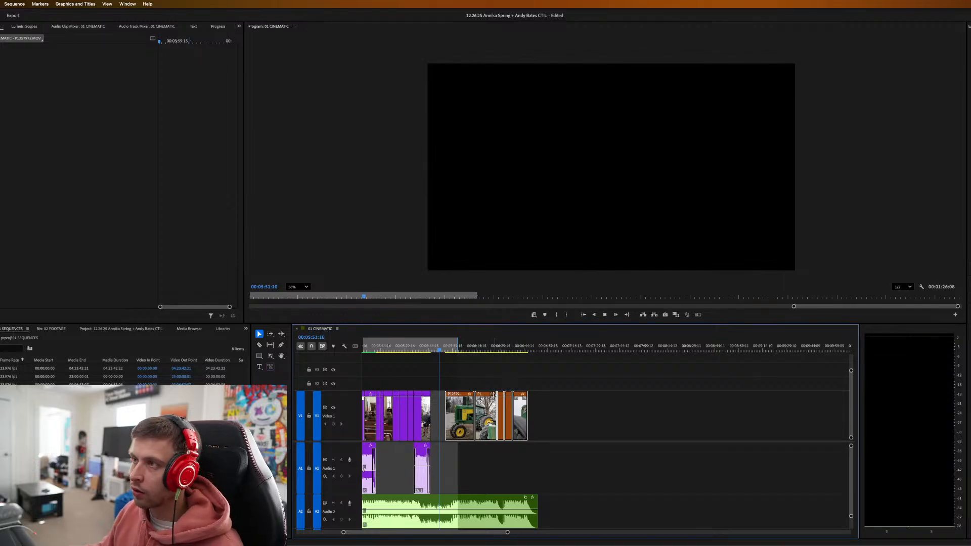
left_click(458, 344)
mouse_move(458, 343)
left_mouse_down()
mouse_move(541, 347)
mouse_move(460, 347)
left_mouse_up()
left_click(461, 372)
left_click_drag(463, 415, 449, 416)
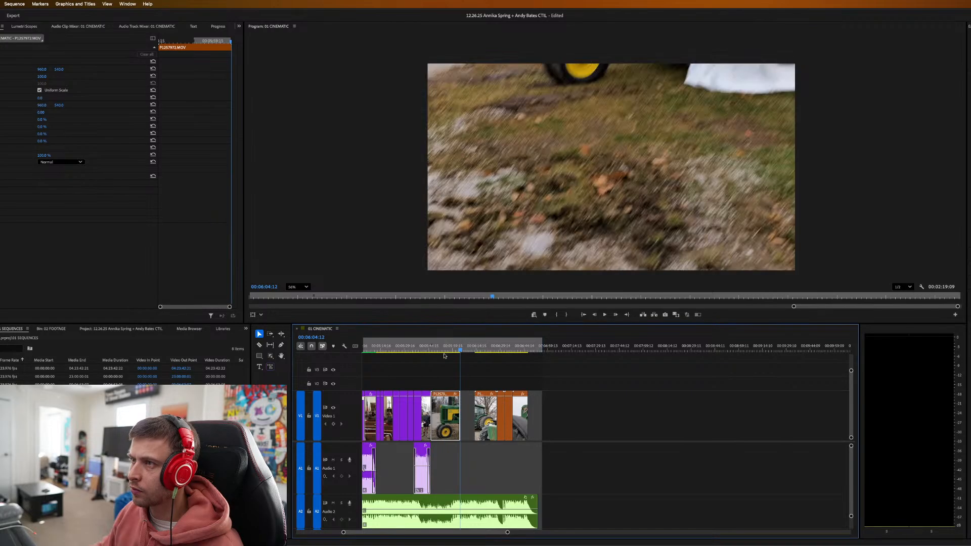
Play back the tractor clips and move all except the "Just Married" close-up beyond the end of the music.
left_click_drag(443, 348, 497, 351)
key("space")
key("space")
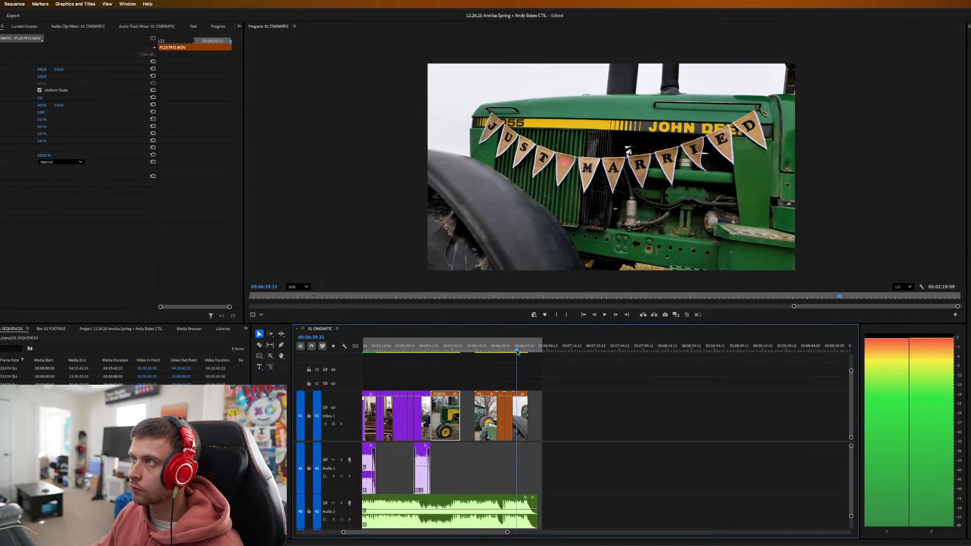
key("space")
left_click_drag(454, 385, 585, 421)
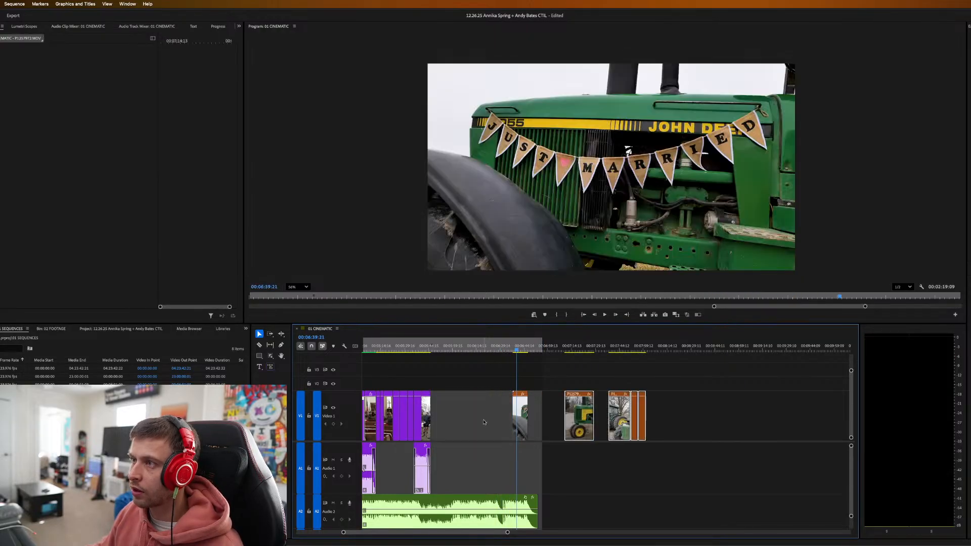
Place the "Just Married" banner close-up directly after the last ceremony clip and play back the cut.
right_click(433, 413)
right_click(511, 414)
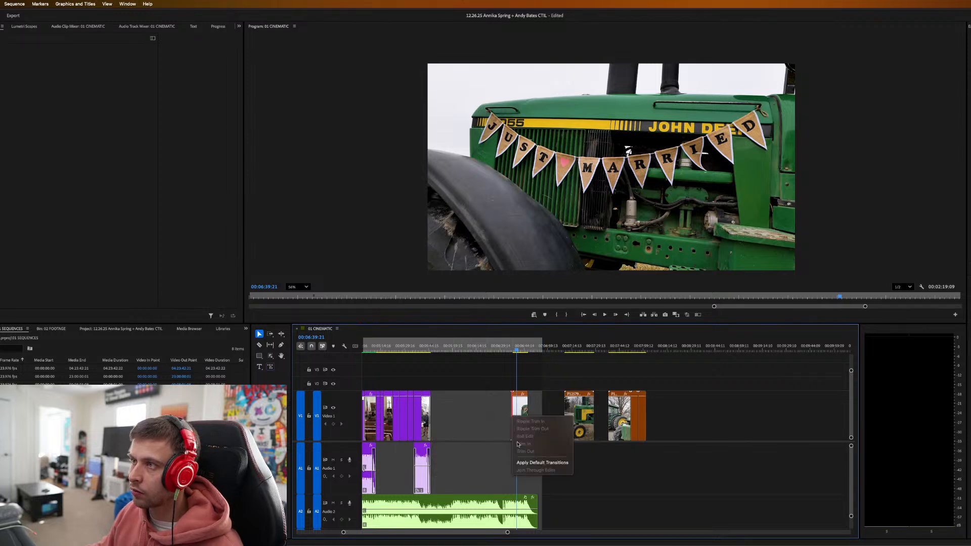
left_click(518, 416)
left_click_drag(519, 416, 437, 417)
left_click(429, 347)
key("space")
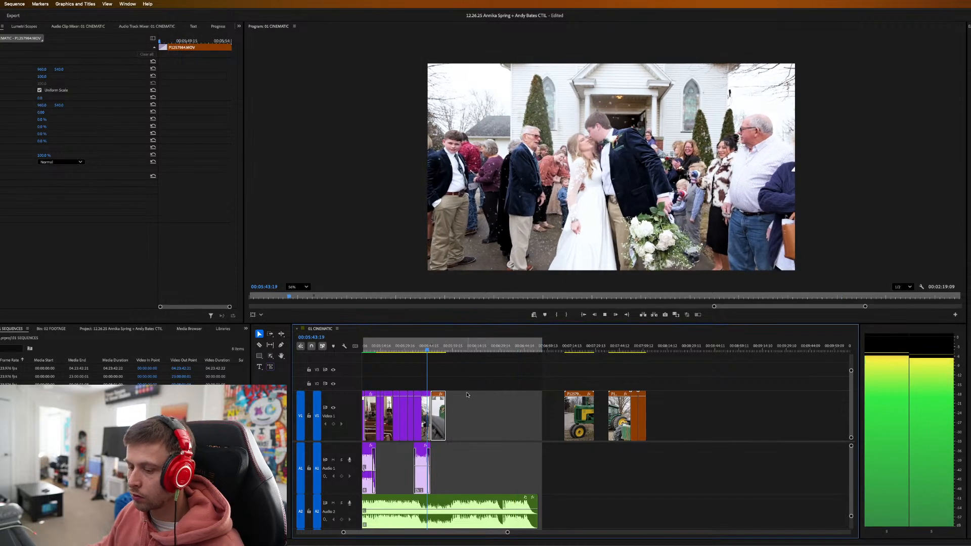
key("=")
key("=")
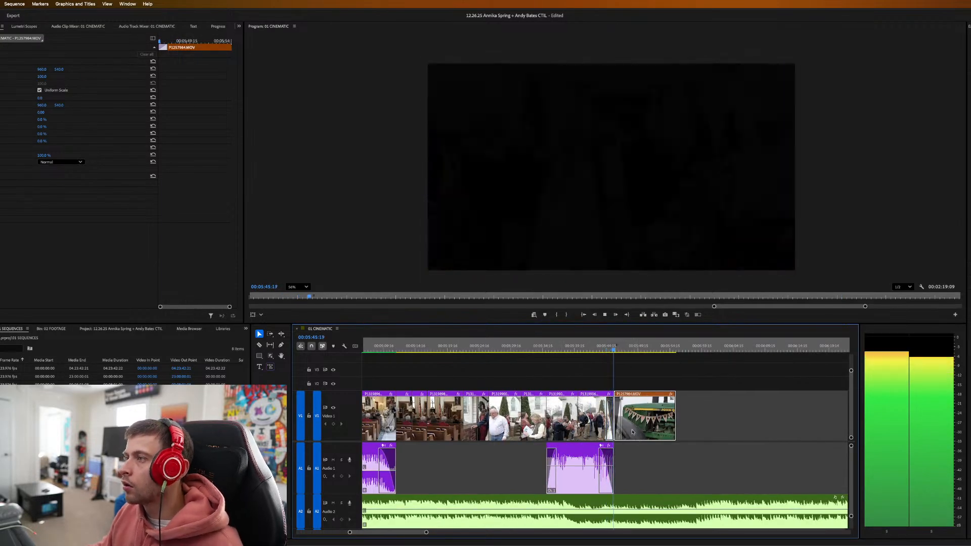
Shorten the last ceremony clip and its audio, pull the "Just Married" banner close-up back against it, and play back the cut.
mouse_move(646, 429)
left_mouse_down()
mouse_move(636, 429)
mouse_move(652, 420)
left_mouse_up()
left_click(596, 348)
key("space")
key("space")
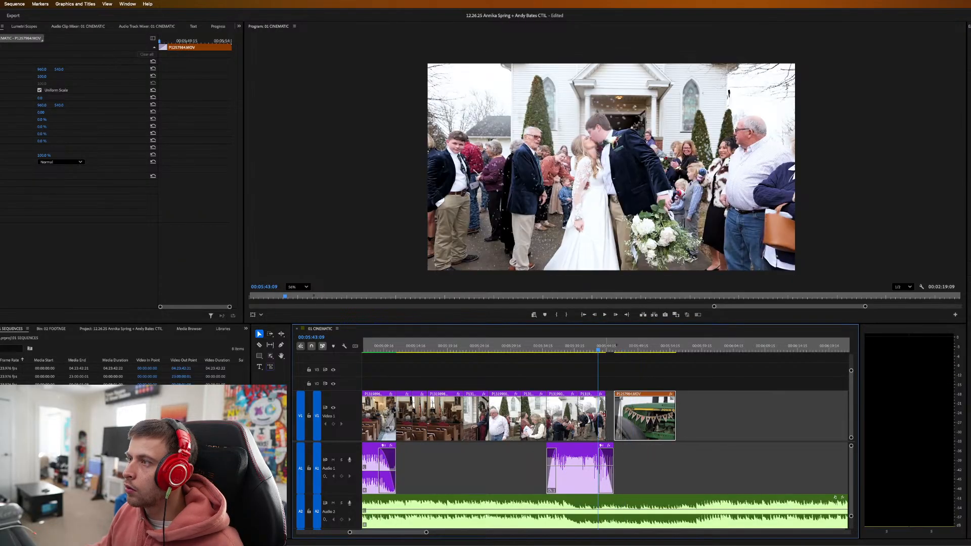
double_click(617, 414)
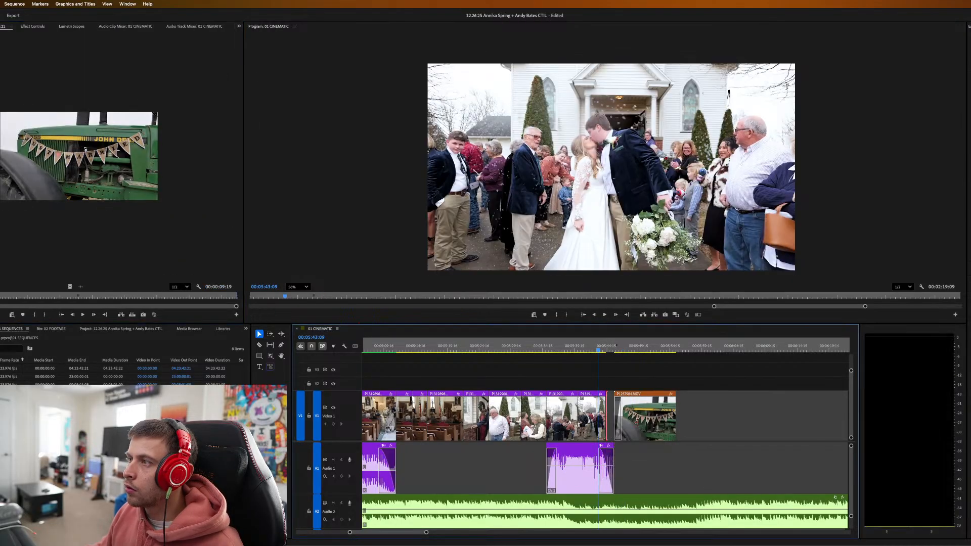
mouse_move(615, 404)
left_mouse_down()
mouse_move(598, 407)
mouse_move(619, 409)
left_mouse_up()
key("space")
left_click_drag(613, 468, 602, 467)
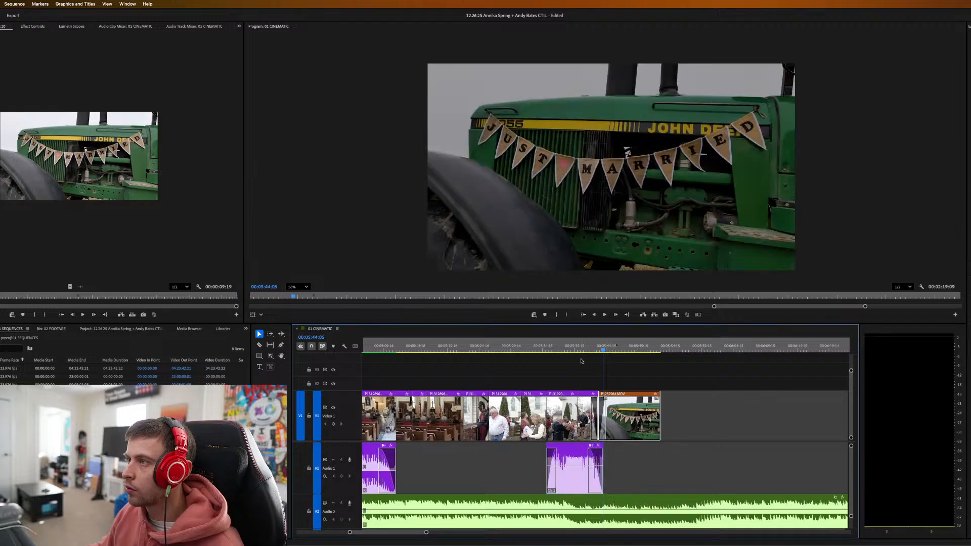
left_click(578, 349)
key("space")
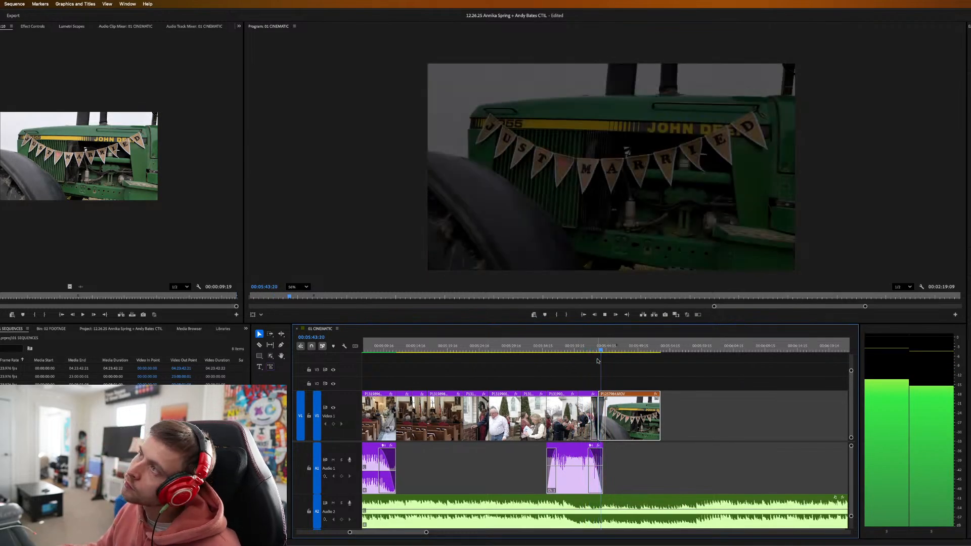
key("space")
Slow the banner close-up to 40% speed, trim its end to a duration of 00:00:05:11, and play it back.
left_click(640, 413)
key("super+r")
type("40")
key("Return")
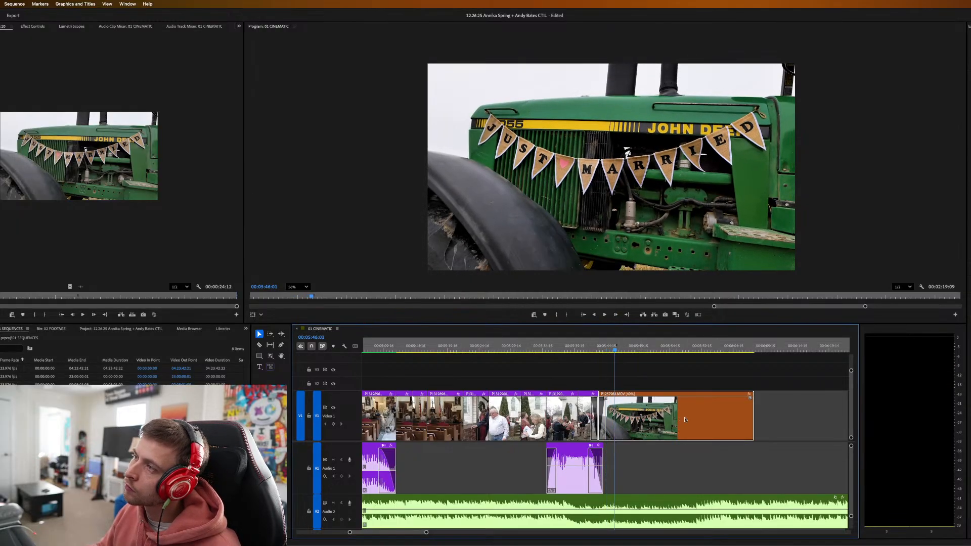
left_click_drag(751, 421, 632, 421)
right_click(632, 427)
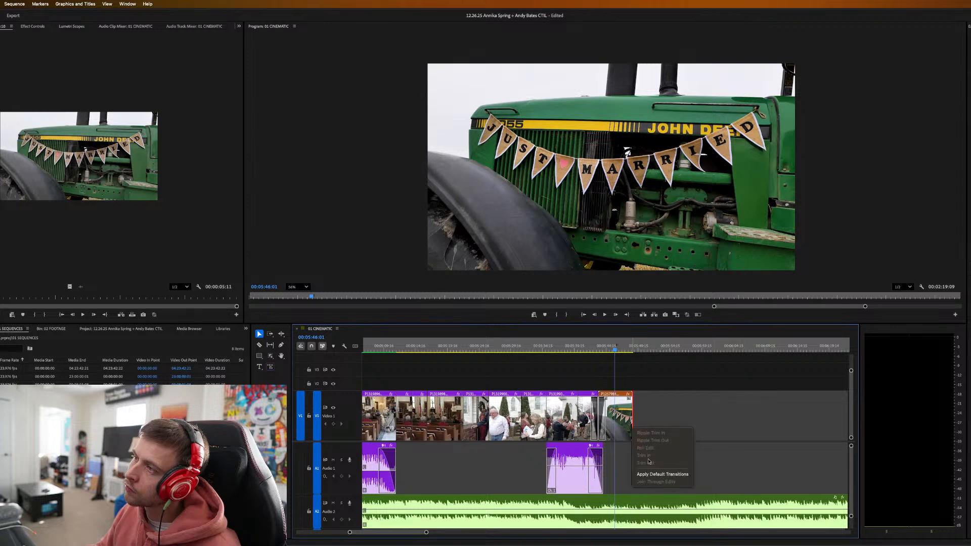
key("Escape")
key("space")
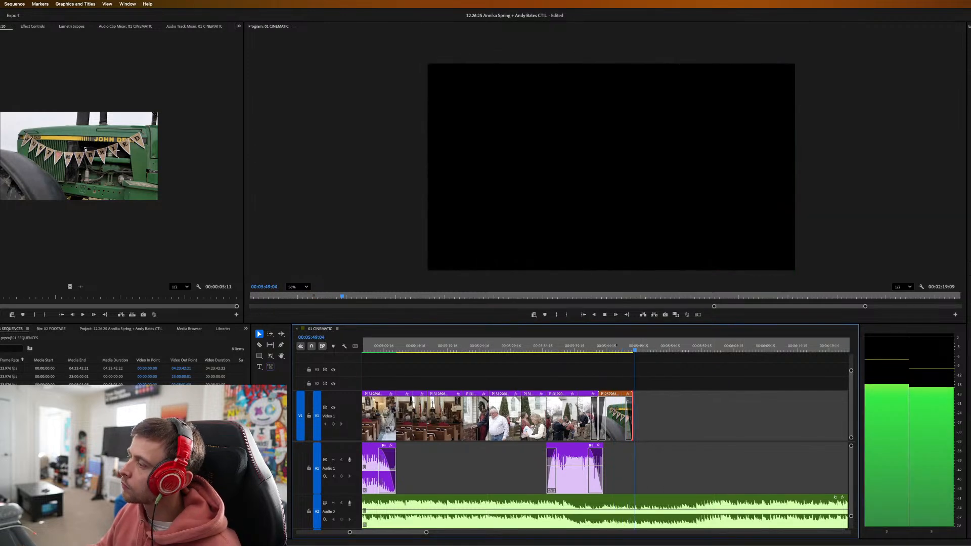
Bring the wide shot of the couple on the tractor and the driving-tractor clip back directly after the banner close-up on Video 1.
key("shift+3")
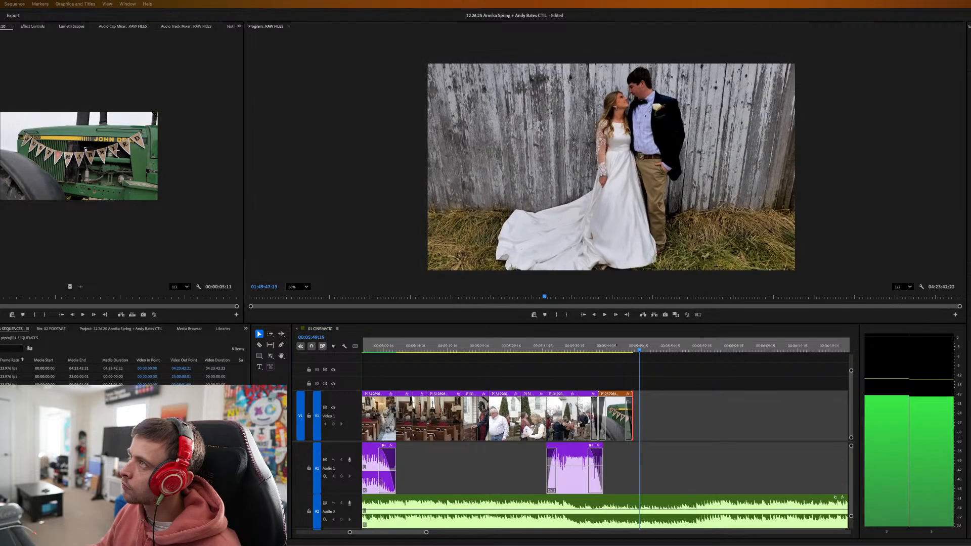
key("Up")
key("Up")
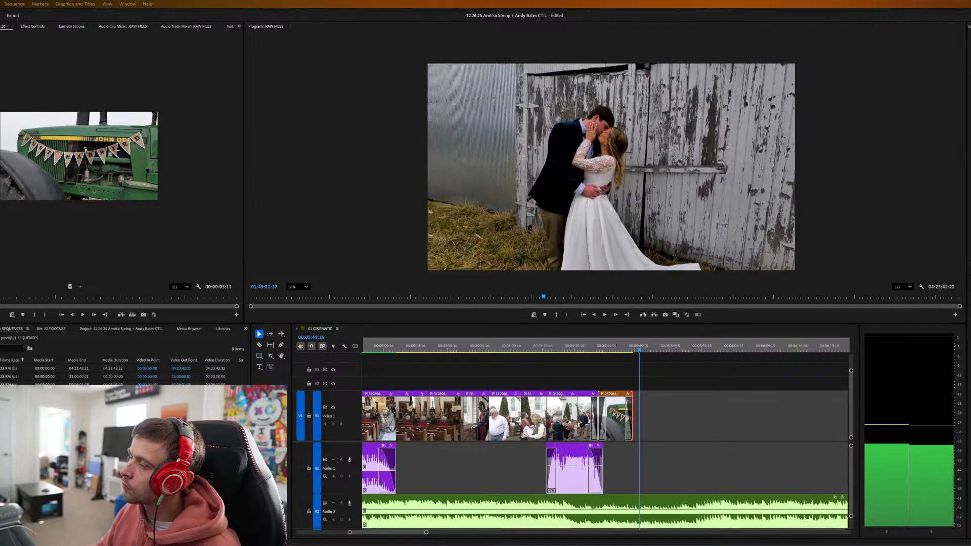
left_click(658, 390)
key("minus")
key("minus")
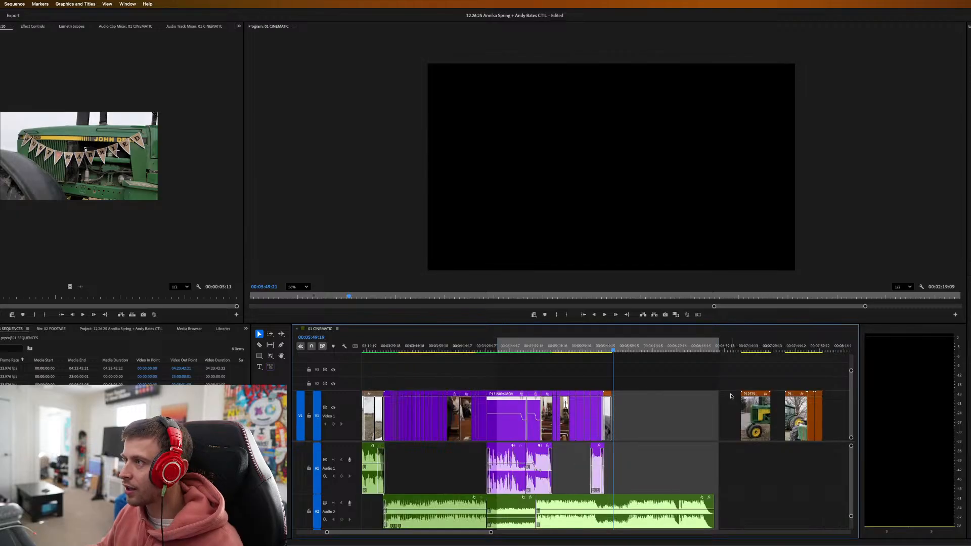
left_click_drag(748, 349, 806, 362)
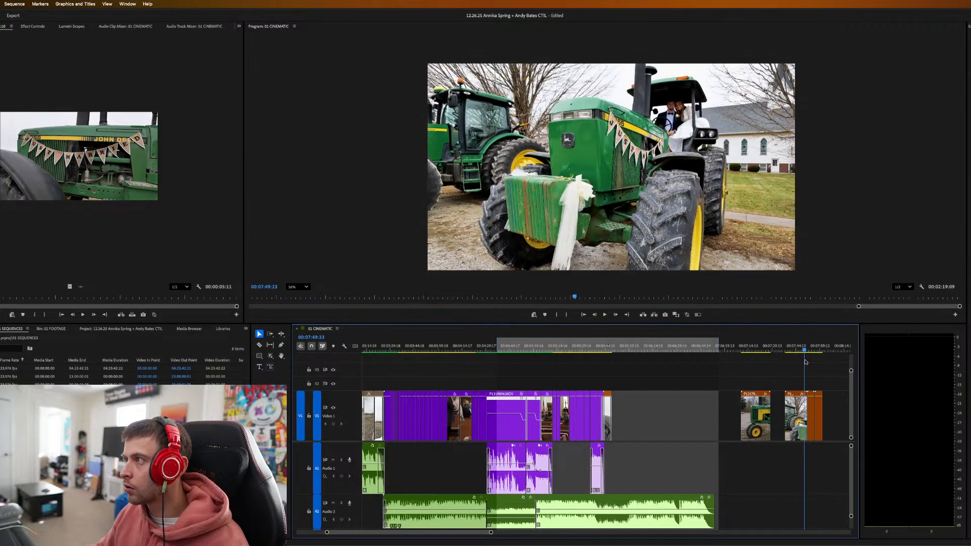
left_click_drag(796, 412, 623, 415)
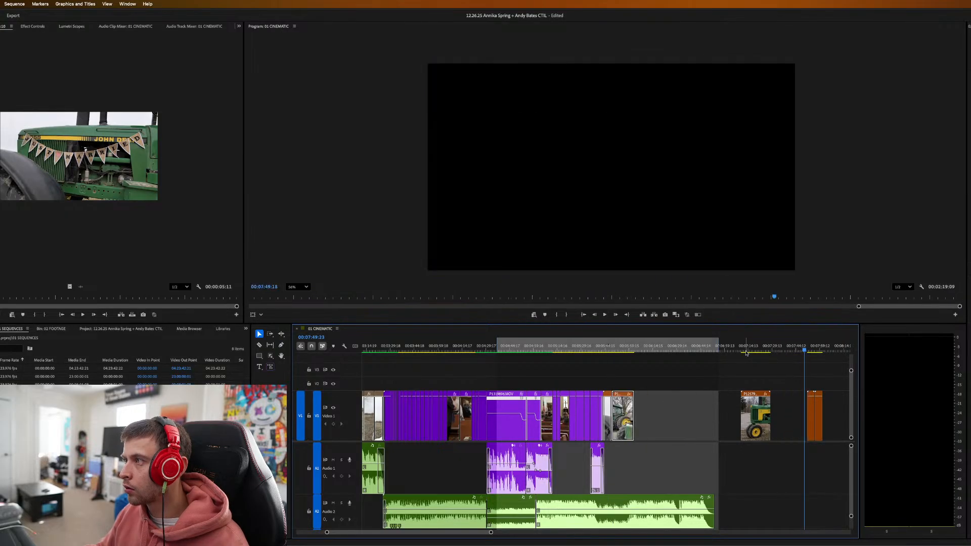
left_click_drag(799, 347, 815, 349)
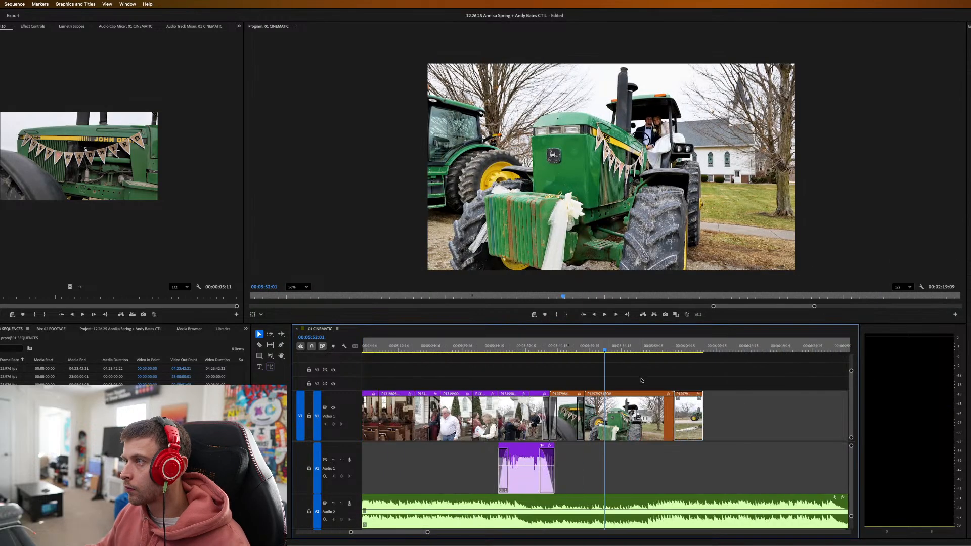
Slow the wide shot of the couple on the tractor to 40% speed.
left_click(628, 406)
middle_click(628, 406)
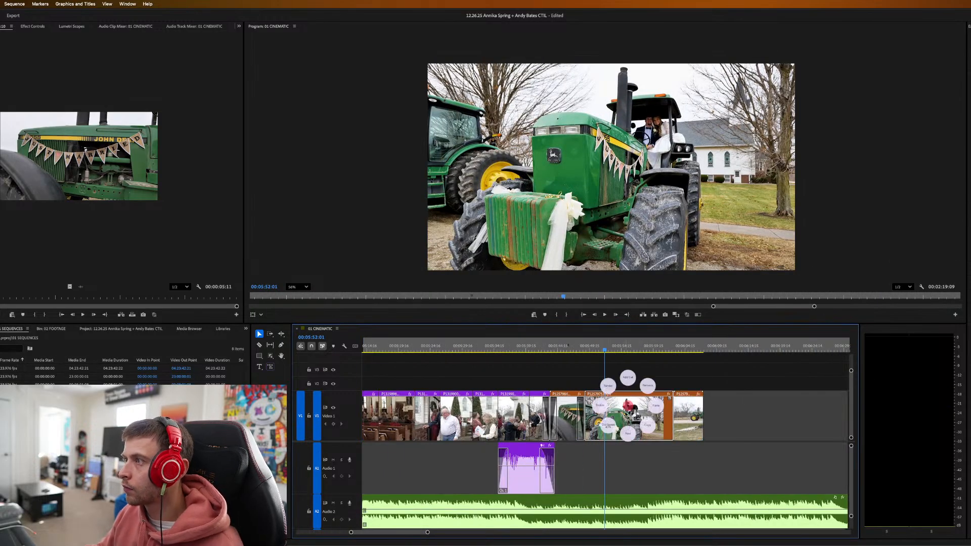
left_click(611, 432)
Apply the default transition between the banner close-up and the wide tractor shot, and play back the result.
left_click_drag(576, 347, 570, 347)
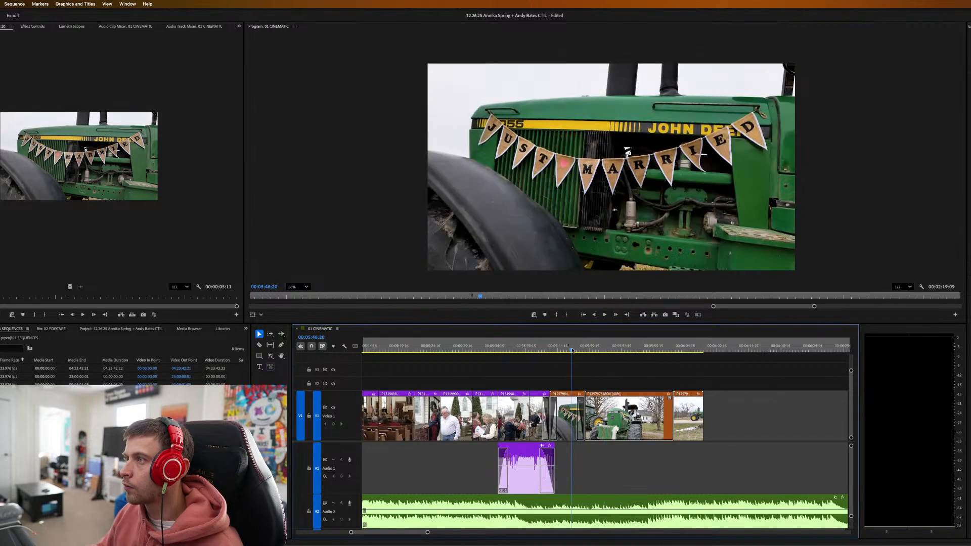
key("space")
left_click(581, 418)
right_click(588, 420)
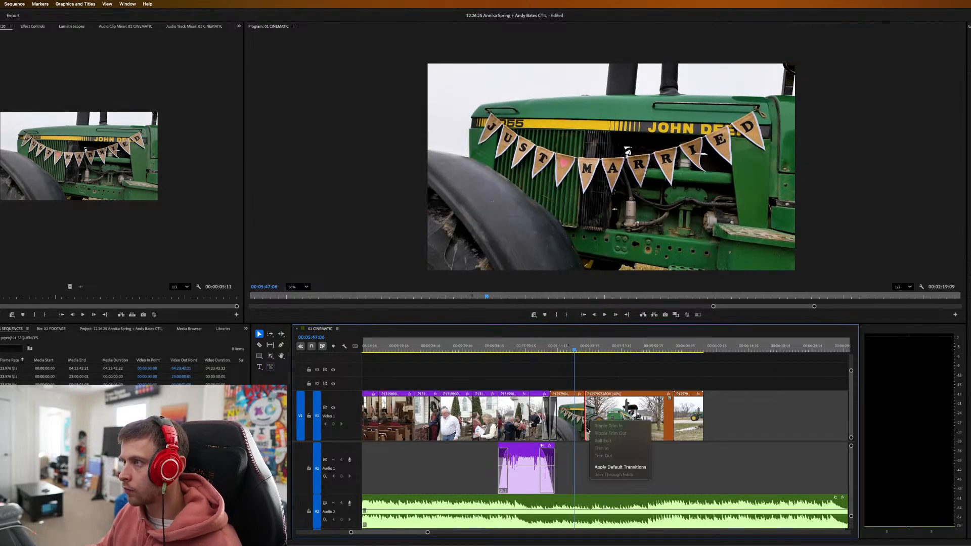
left_click(620, 466)
key("space")
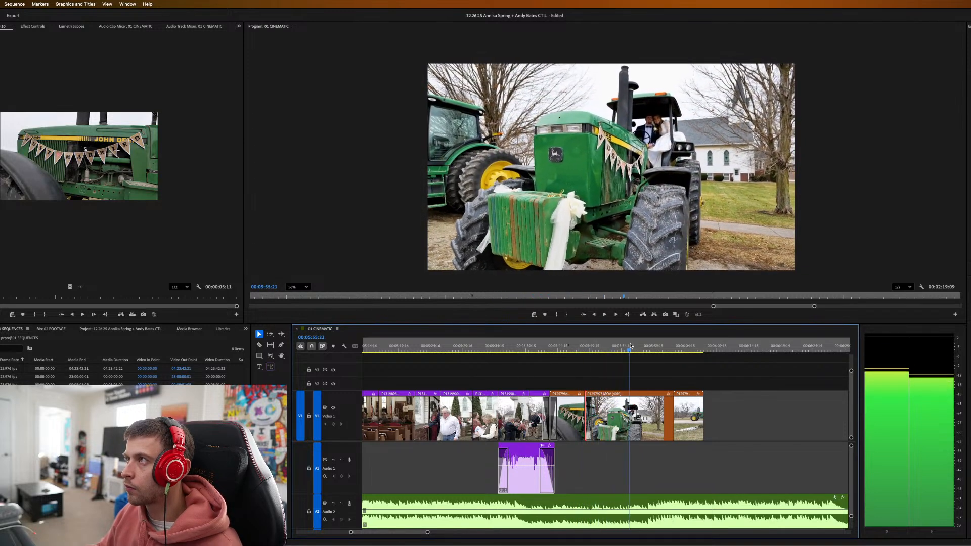
key("space")
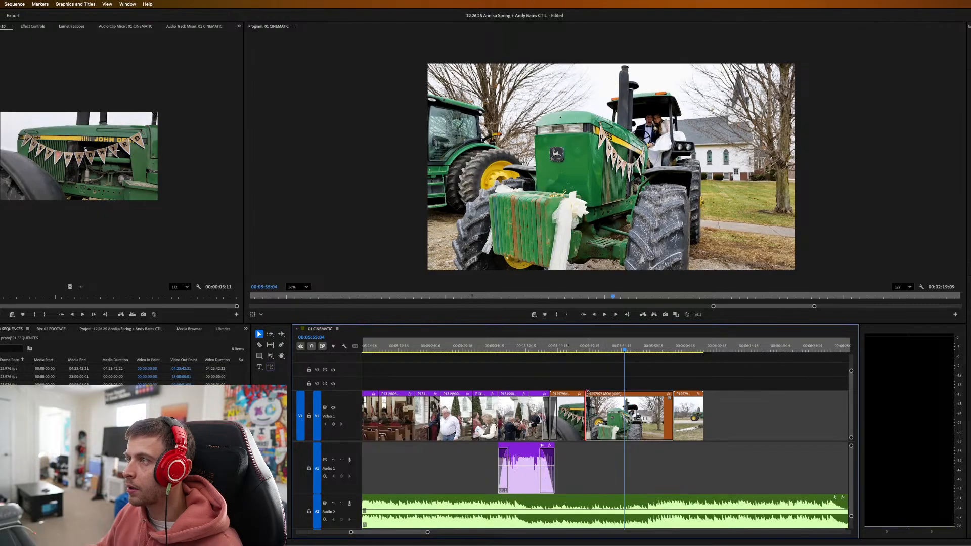
Cut off the opening of the wide tractor shot, close it up to the banner clip, and reapply the default transition between them.
left_click_drag(587, 393, 590, 417)
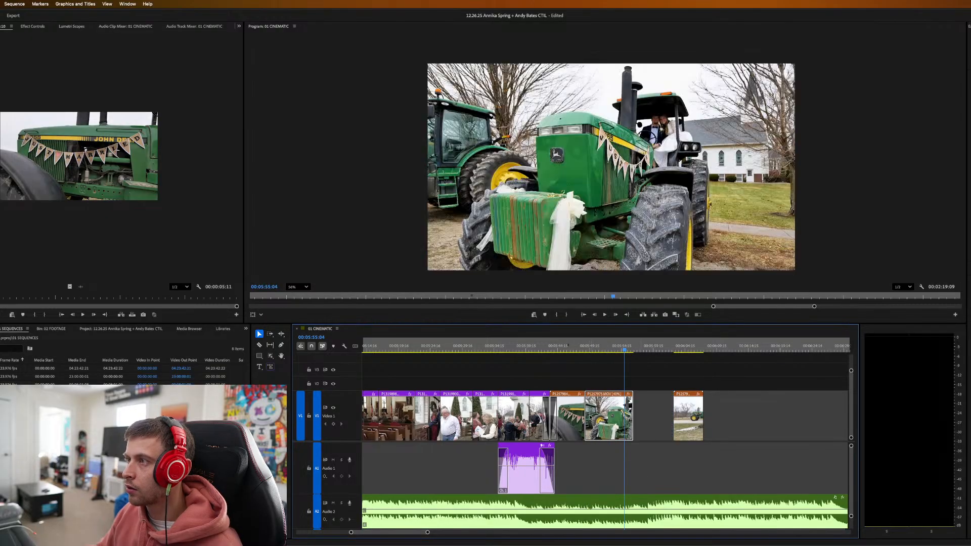
right_click(585, 418)
left_click(597, 465)
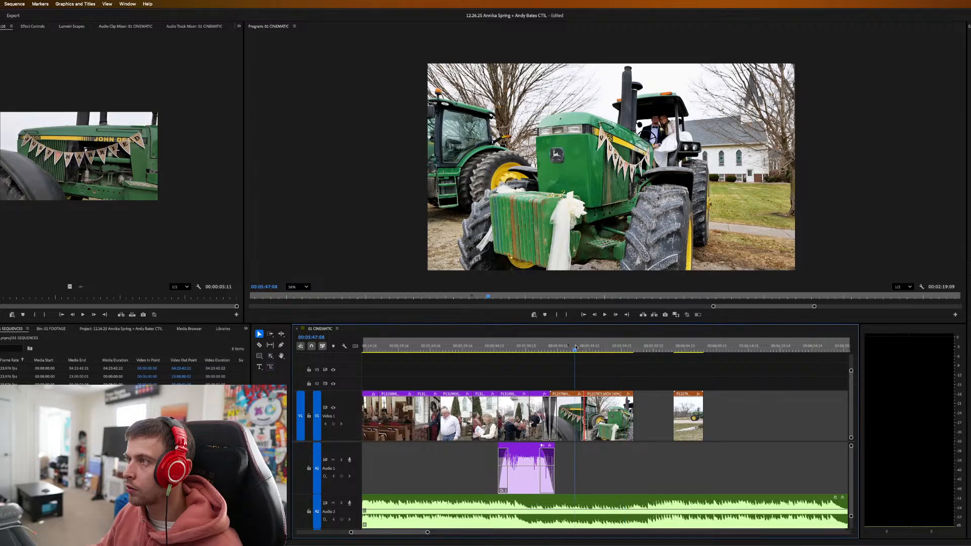
key("space")
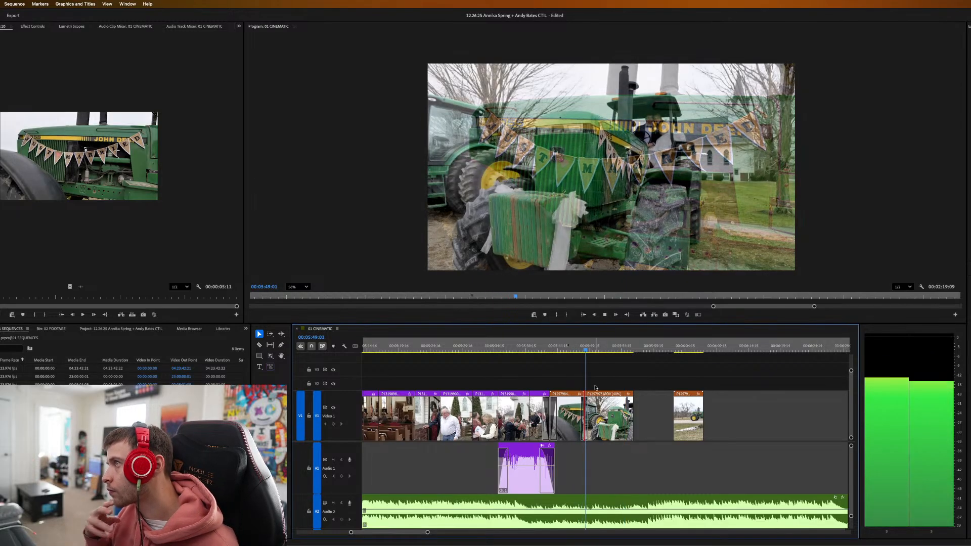
left_click(621, 414)
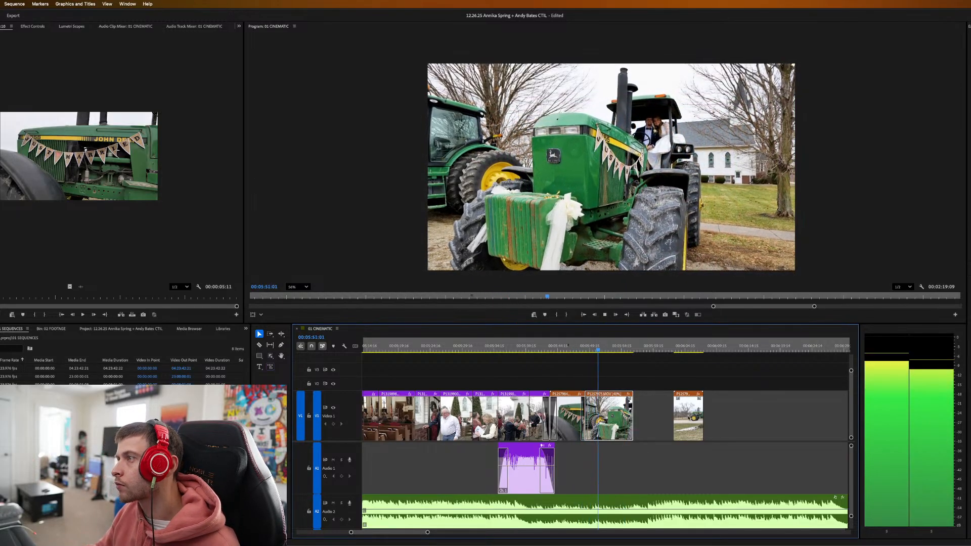
Move the driving-tractor clip over the end of the wide tractor shot, trim its end slightly, and play back the cut.
left_click_drag(683, 420, 617, 417)
key("space")
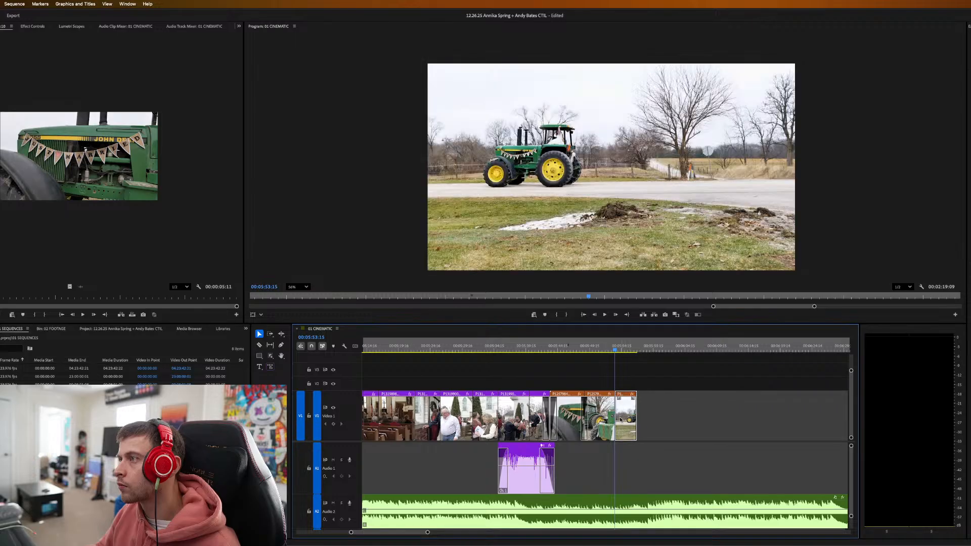
key("space")
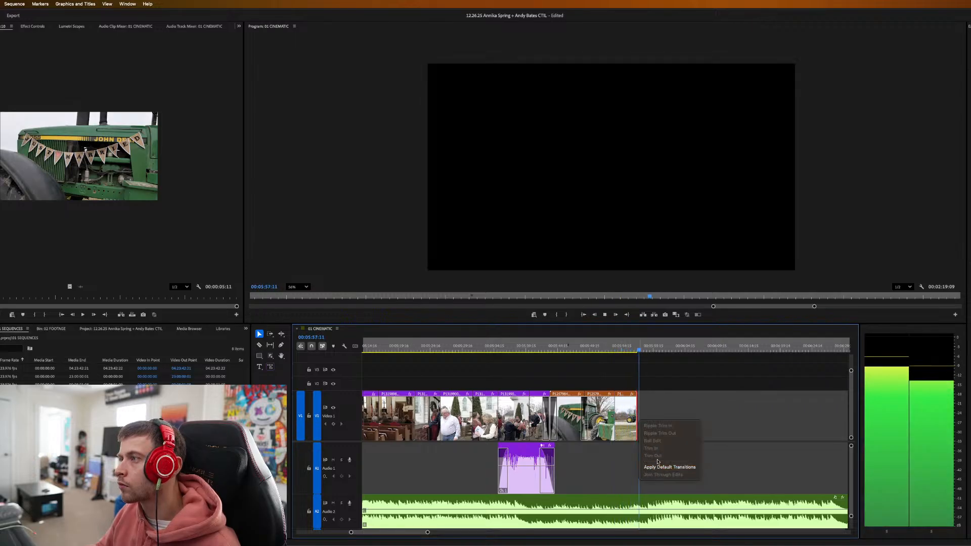
left_click(626, 349)
left_click_drag(636, 418, 632, 418)
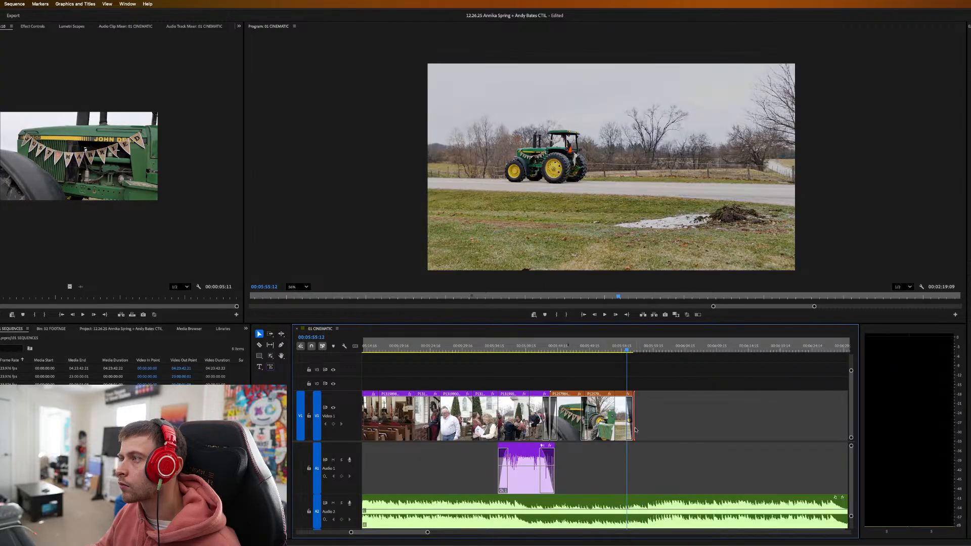
key("space")
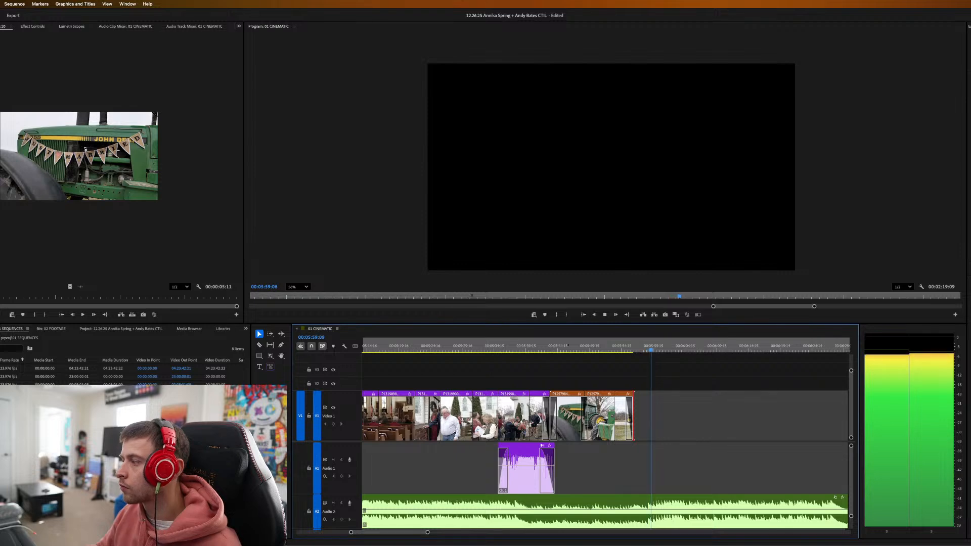
Examine the tractor footage in the RAW FILES sequence, including the rear views and decorations, for another usable shot.
key("shift+3")
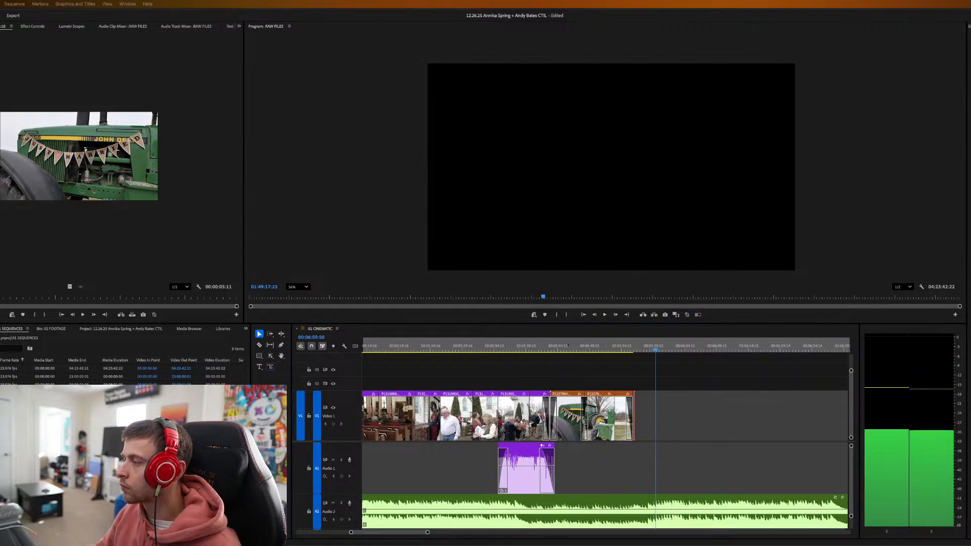
key("Up")
key("j")
key("j")
key("j")
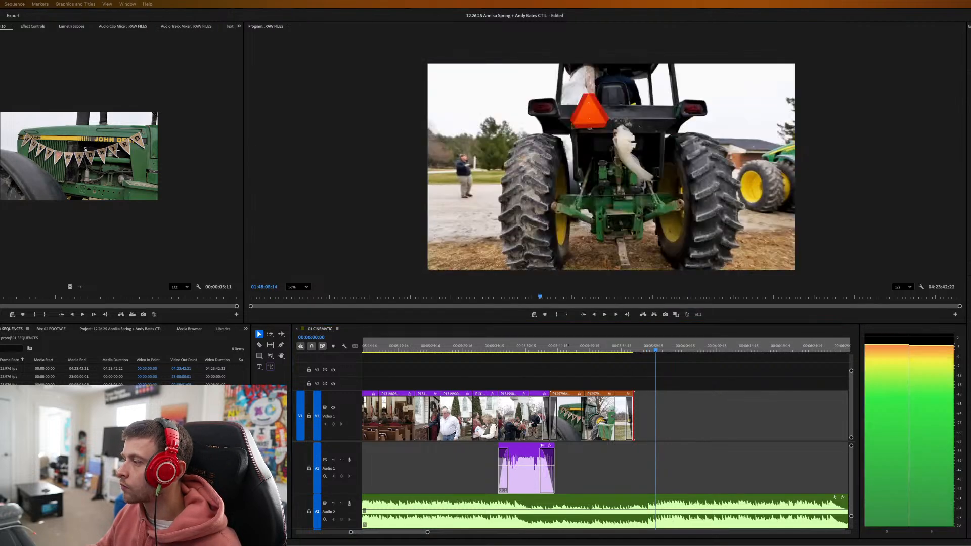
key("l")
key("l")
key("l")
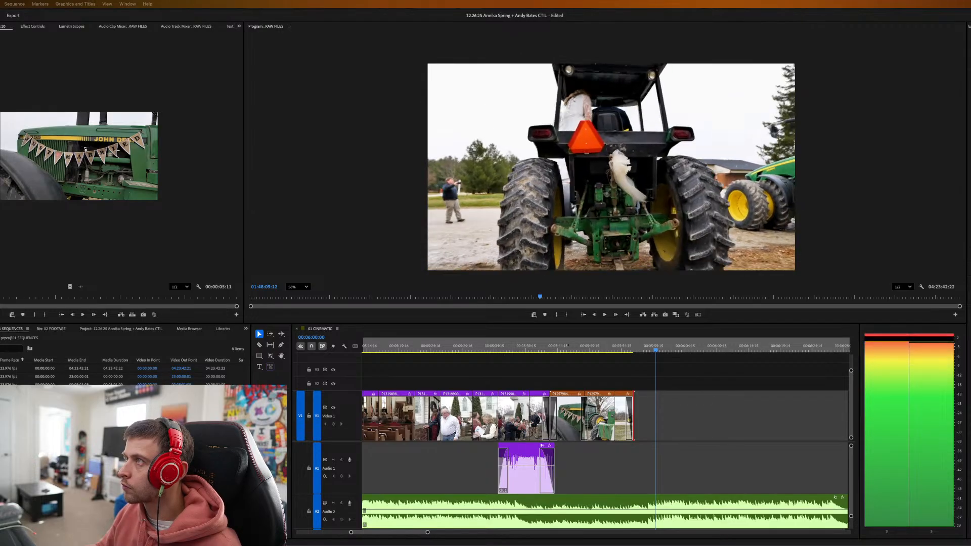
key("Up")
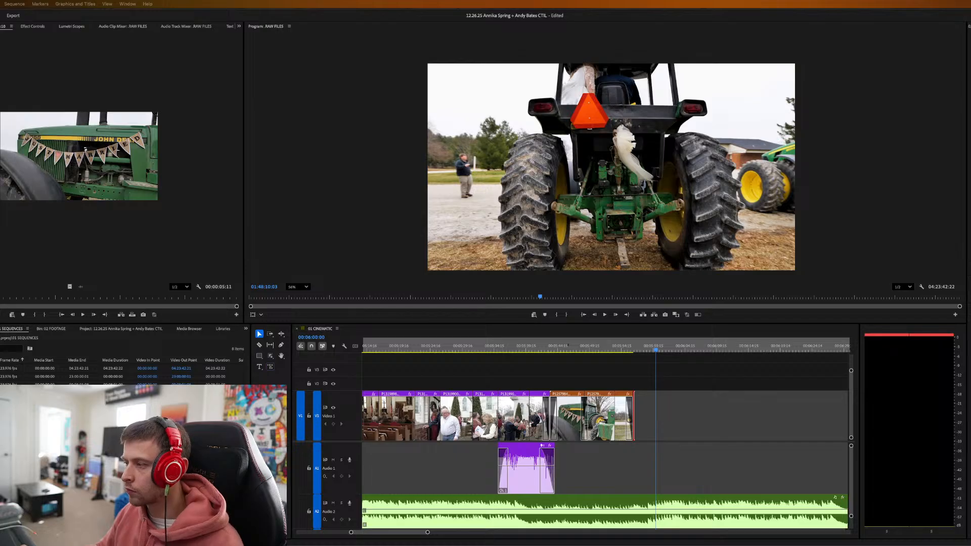
key("j")
key("j")
key("j")
key("j")
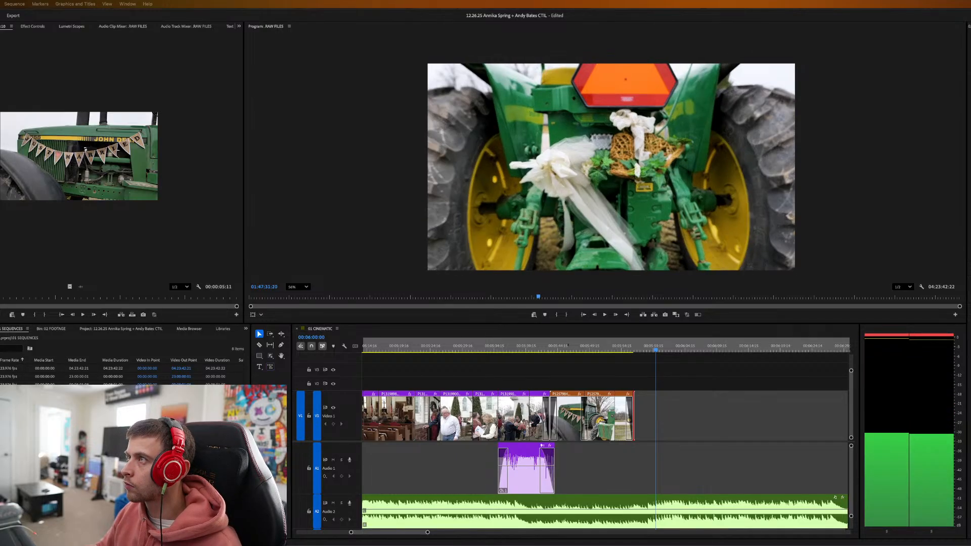
key("l")
key("l")
key("l")
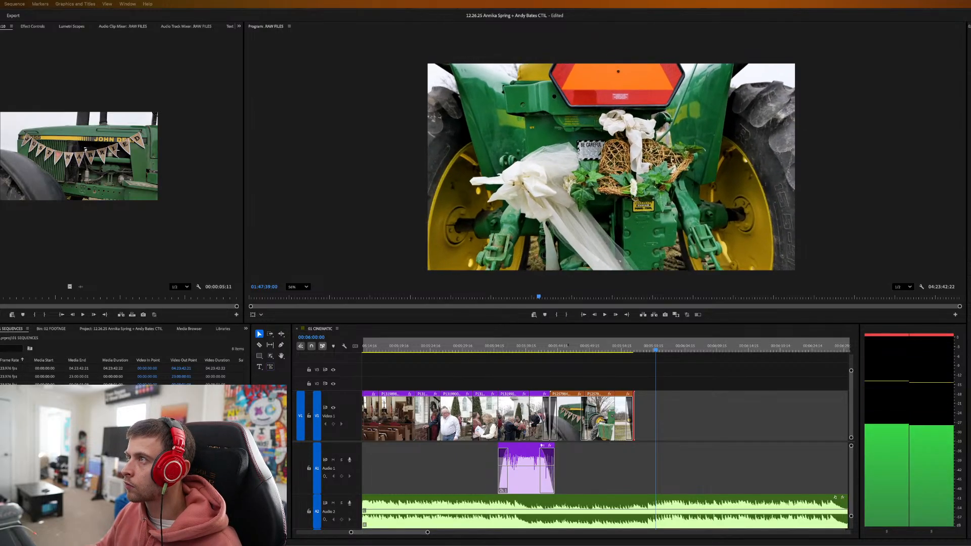
Find the John Deere hood badge close-up in the raw footage and place it on Video 2 above the banner and wide tractor clips.
key("j")
key("j")
key("j")
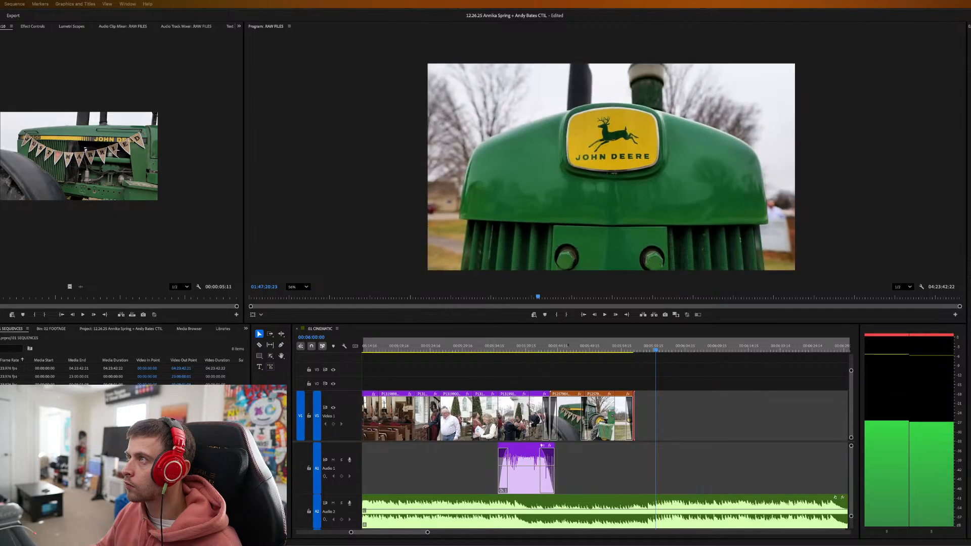
key("k")
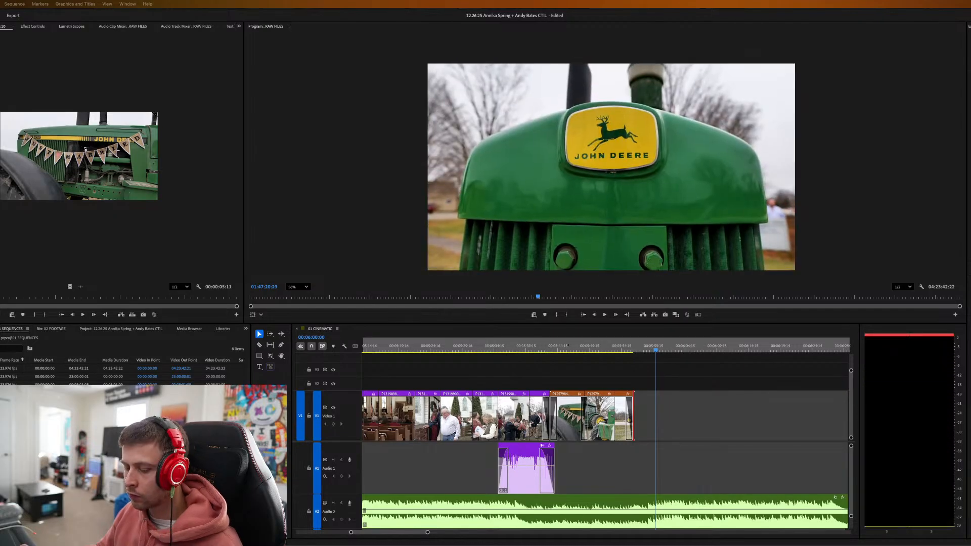
left_click_drag(700, 489, 589, 384)
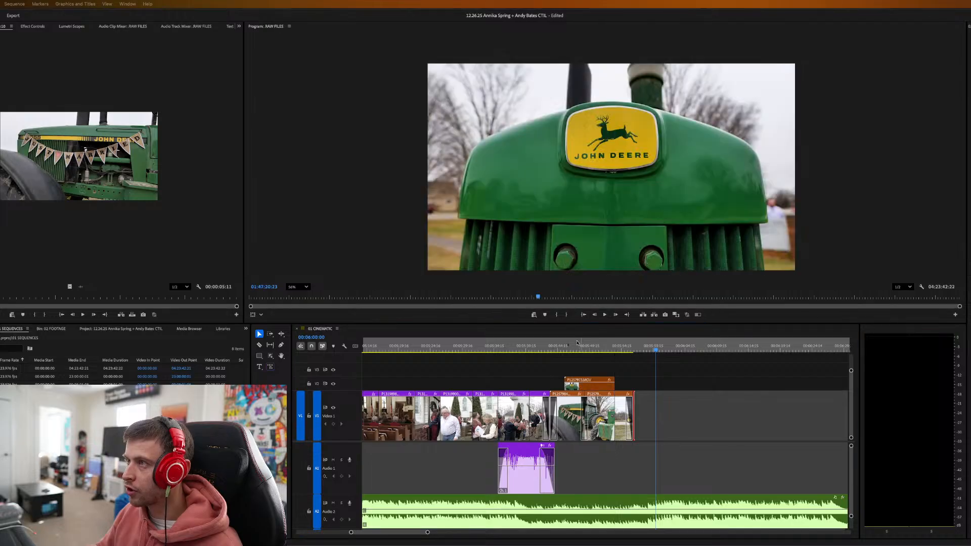
Shift the tractor clips later to open a gap, position the badge close-up above it, and slow the close-up to 40% speed.
left_click(565, 349)
left_click_drag(563, 348, 560, 348)
left_click_drag(583, 421, 583, 421)
left_click_drag(563, 418, 581, 418)
left_click_drag(582, 385, 562, 388)
middle_click(559, 389)
left_click(559, 420)
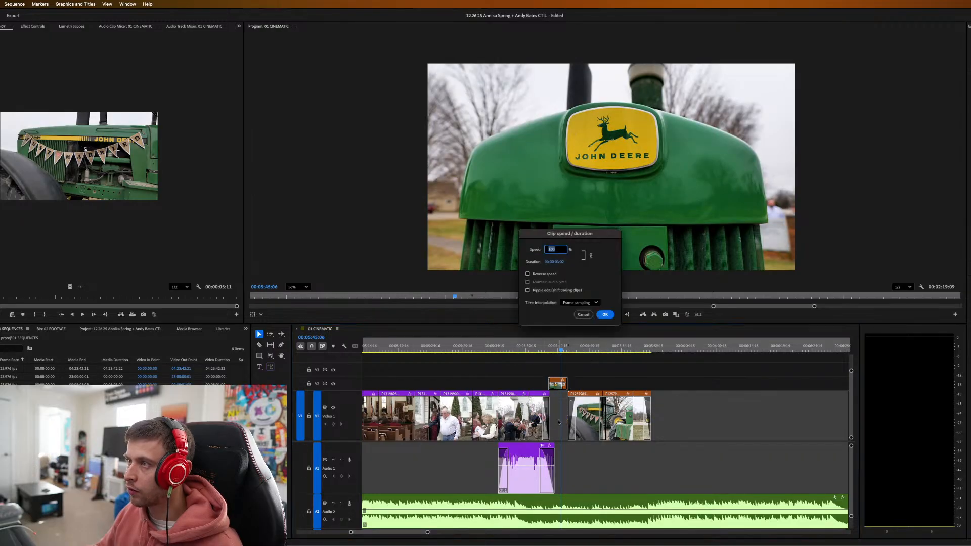
key("Return")
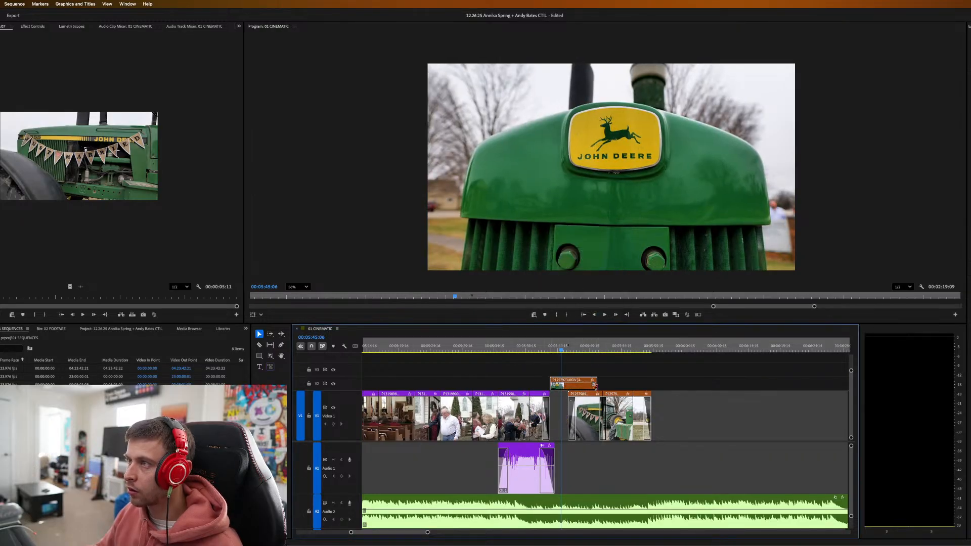
Trim the end of the badge close-up, fit it on Video 1 before the banner clip, and apply the default transition between them.
left_click_drag(595, 387, 577, 410)
key("Up")
right_click(555, 387)
left_click(572, 387)
right_click(577, 411)
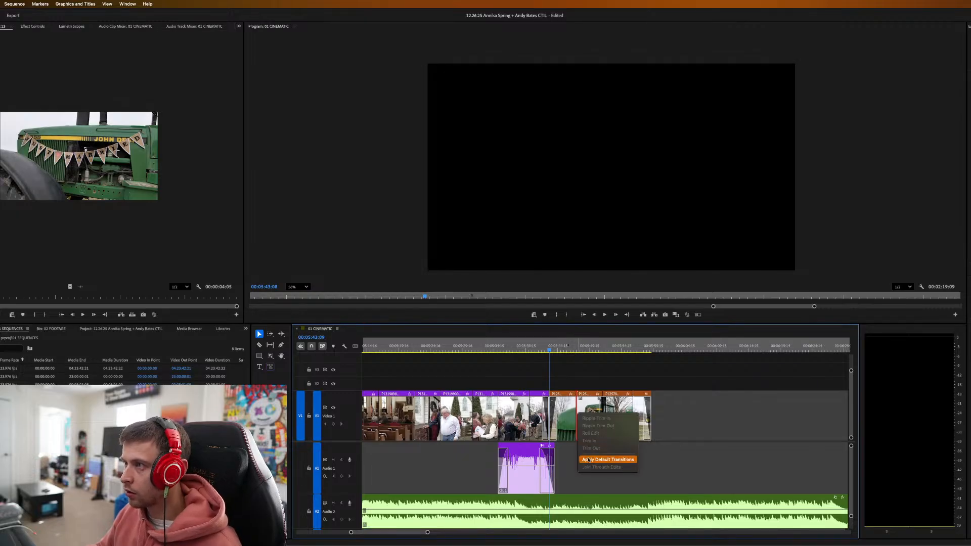
left_click(607, 459)
Play back the badge-to-banner cut, pull the banner clip slightly earlier to tighten it, and reapply the default transition.
key("space")
key("=")
key("=")
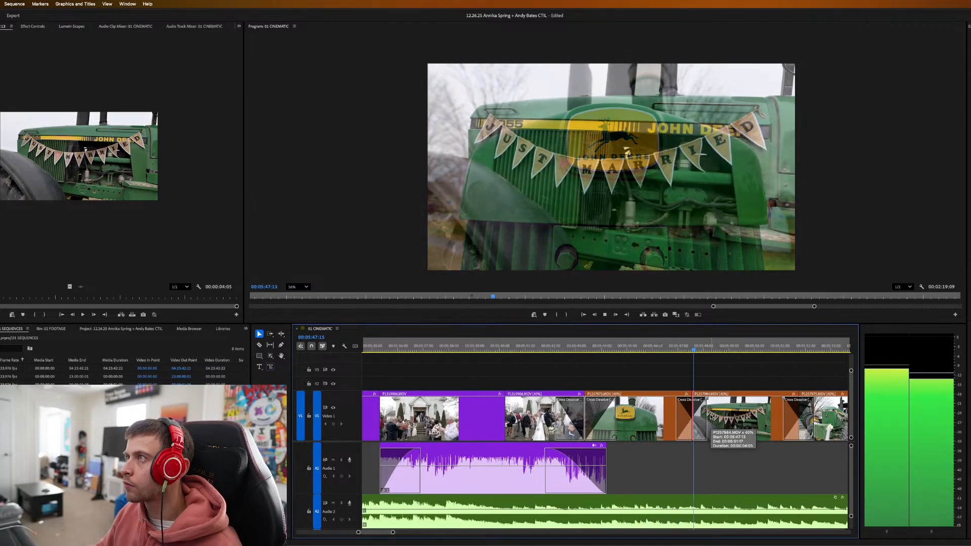
key("space")
left_click(736, 438)
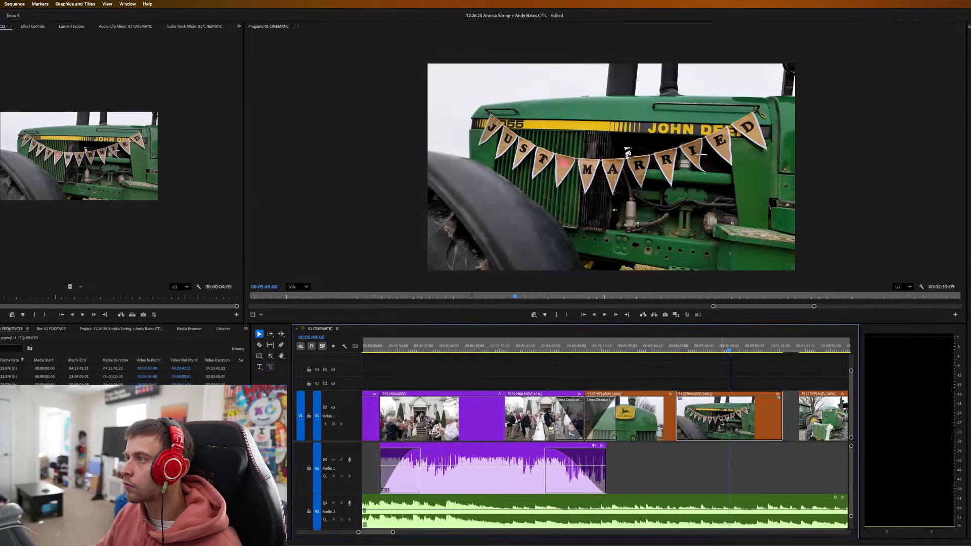
left_click_drag(722, 426, 713, 426)
right_click(671, 436)
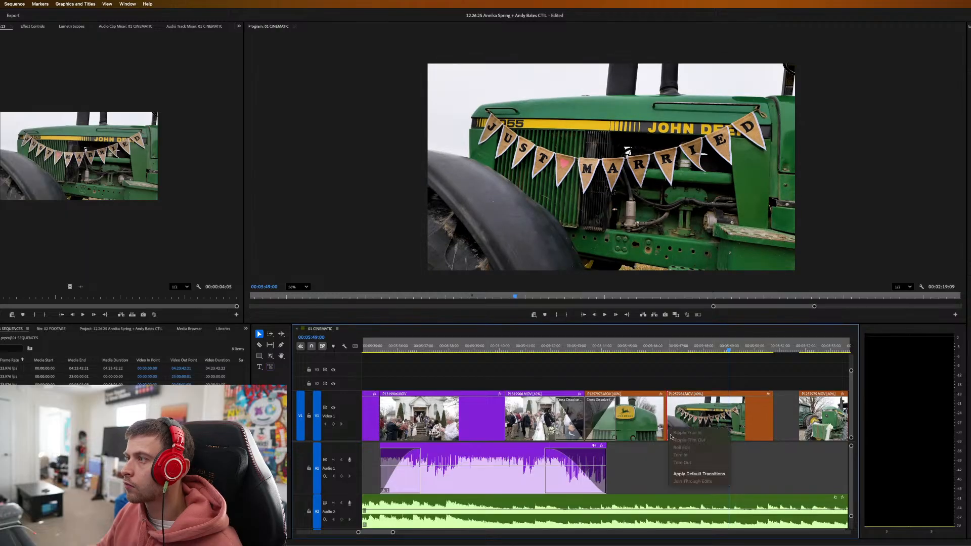
left_click(698, 474)
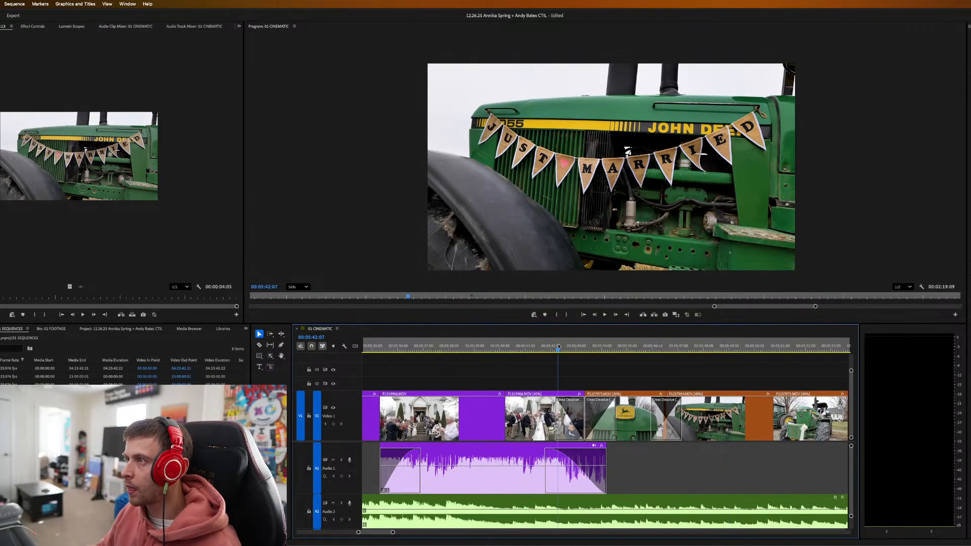
Play back the tractor segment, shorten the banner shot, and close the following tractor clips up to it.
key("space")
key("minus")
scroll(608, 387, "down", 3)
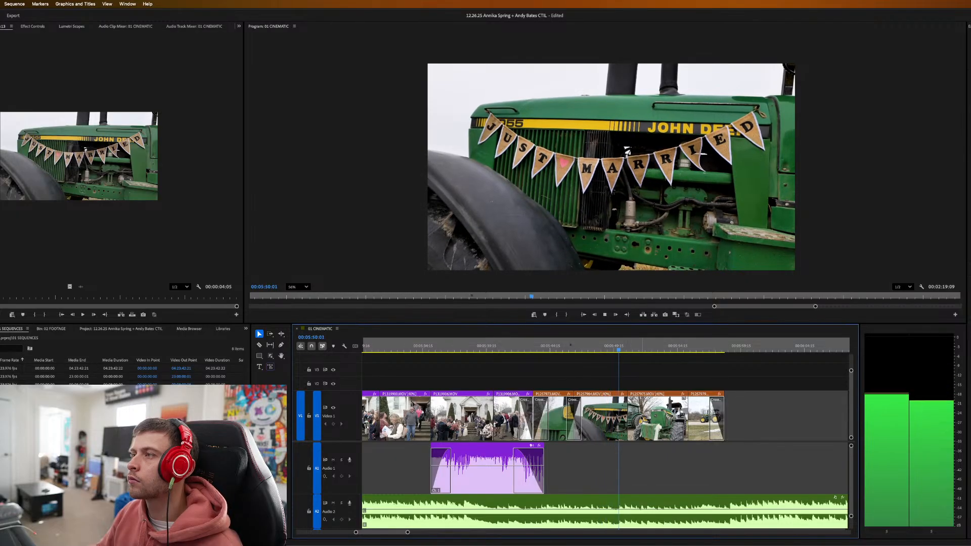
left_click_drag(657, 377, 660, 419)
left_click(598, 349)
key("space")
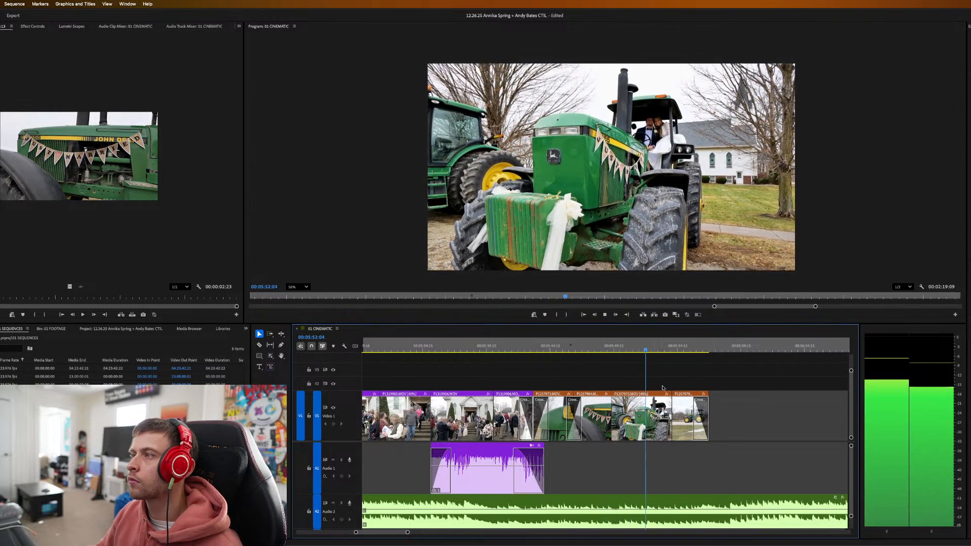
Tighten the end of the wide tractor shot by pulling the driving-tractor clip slightly earlier, and resume playback.
key("space")
left_click_drag(682, 412, 673, 412)
key("space")
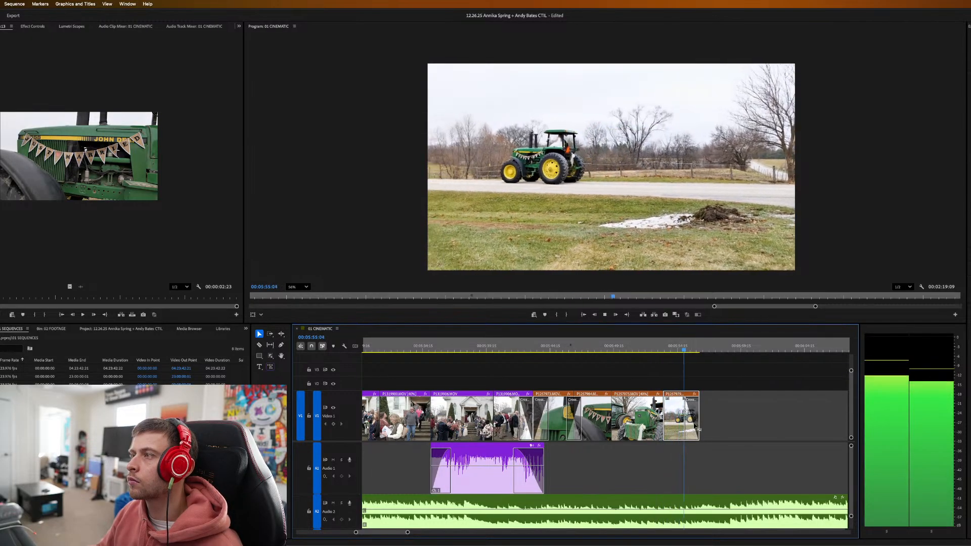
Slow the driving-tractor clip to 40% speed and play back the end of the tractor segment.
key("space")
middle_click(676, 423)
left_click(656, 438)
type("40")
key("Return")
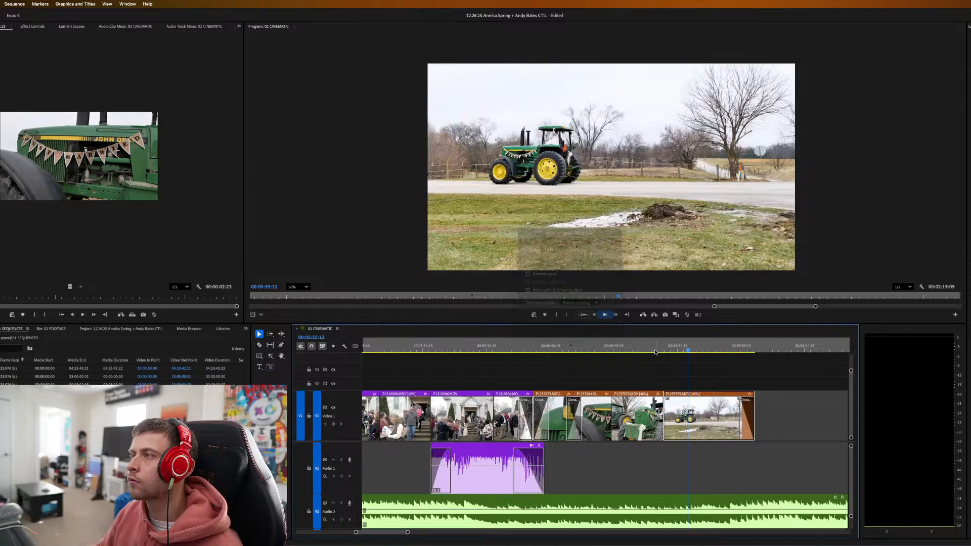
left_click(654, 348)
key("space")
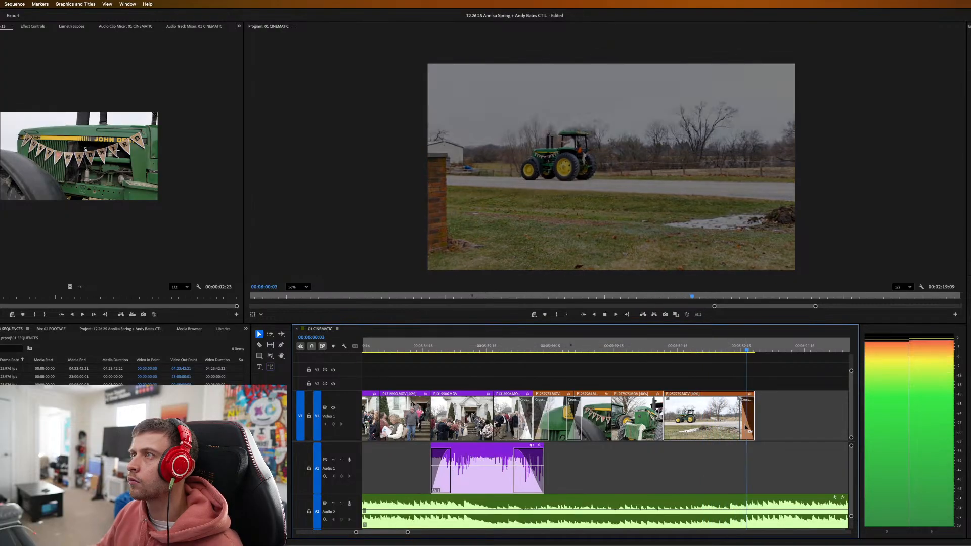
Examine the couple's church portrait footage in the RAW FILES sequence for a shot to use around the tractor segment.
left_click(780, 422)
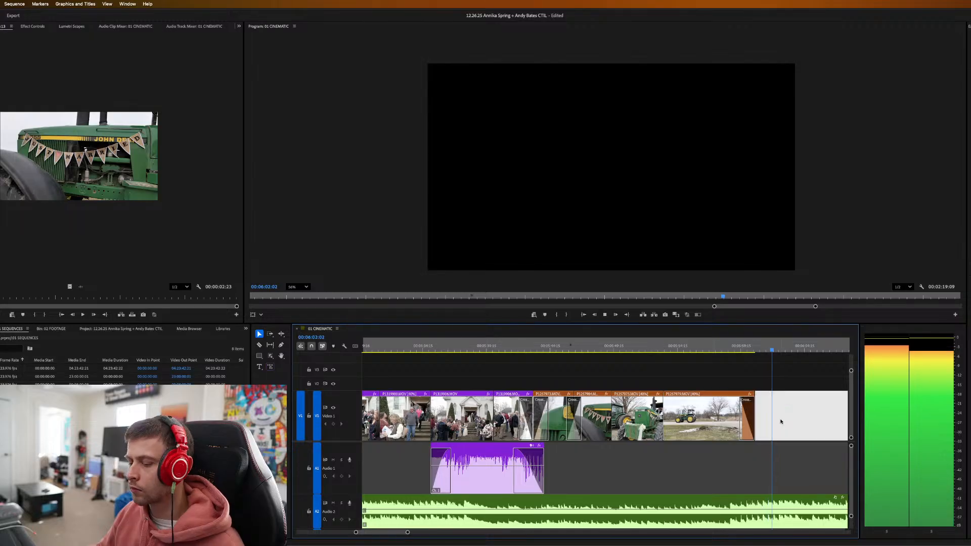
key("minus")
key("minus")
key("minus")
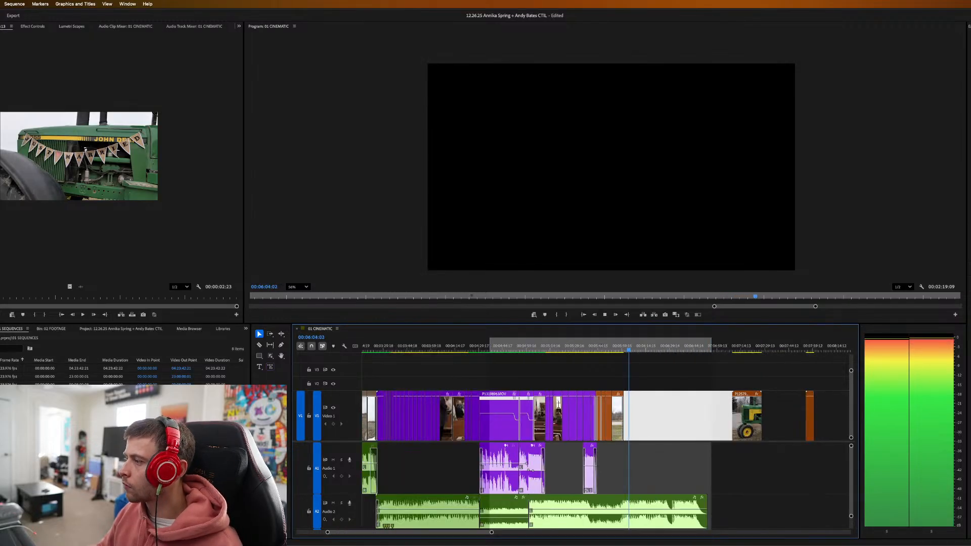
key("space")
key("l")
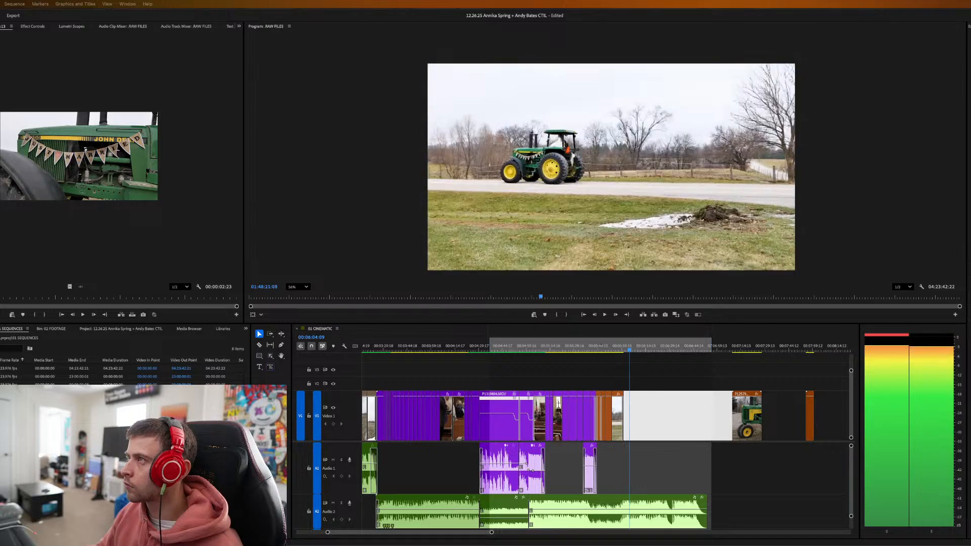
key("j")
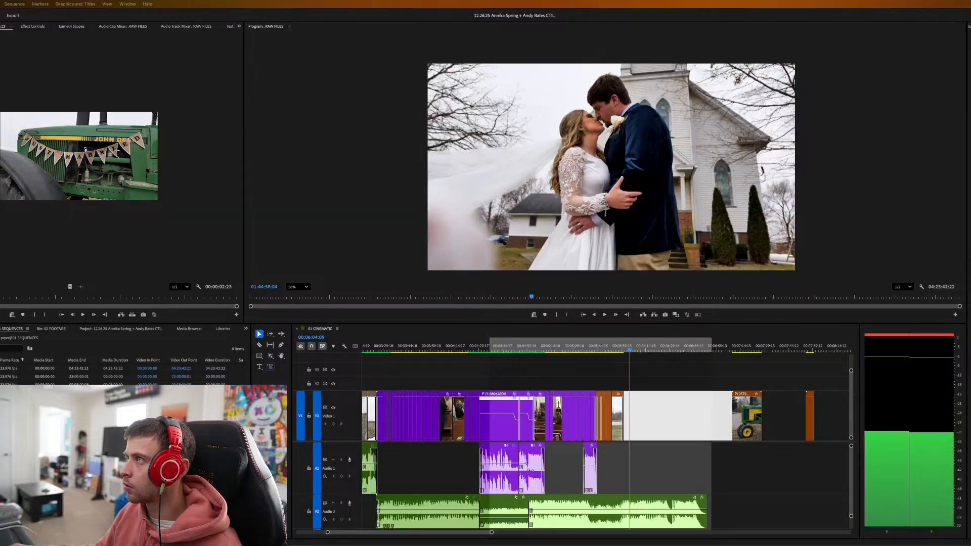
key("Up")
key("Up")
key("Up")
key("Up")
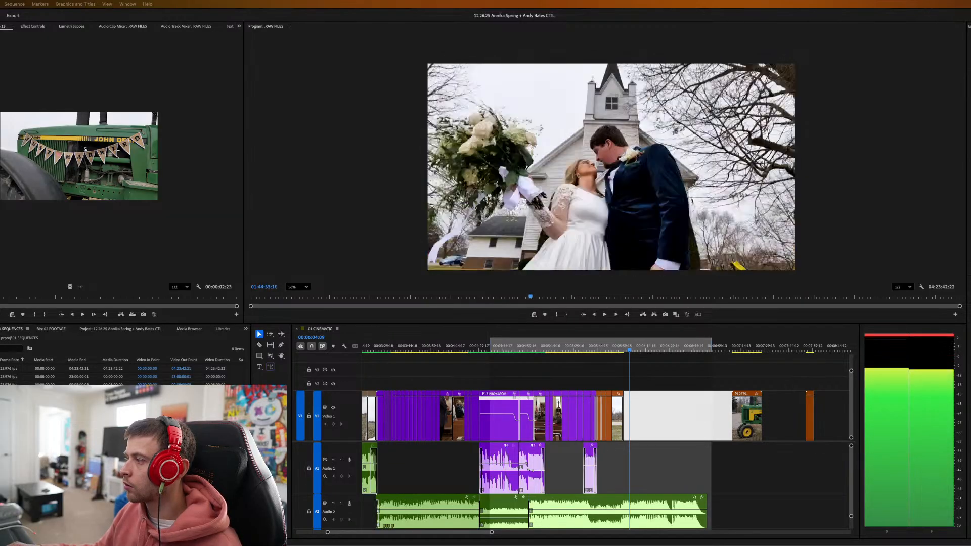
key("Up")
key("Up")
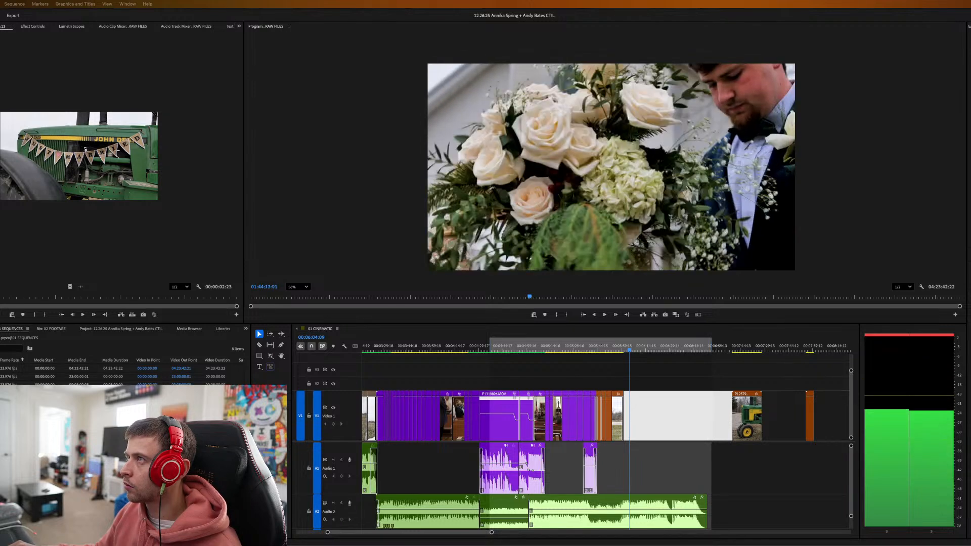
key("l")
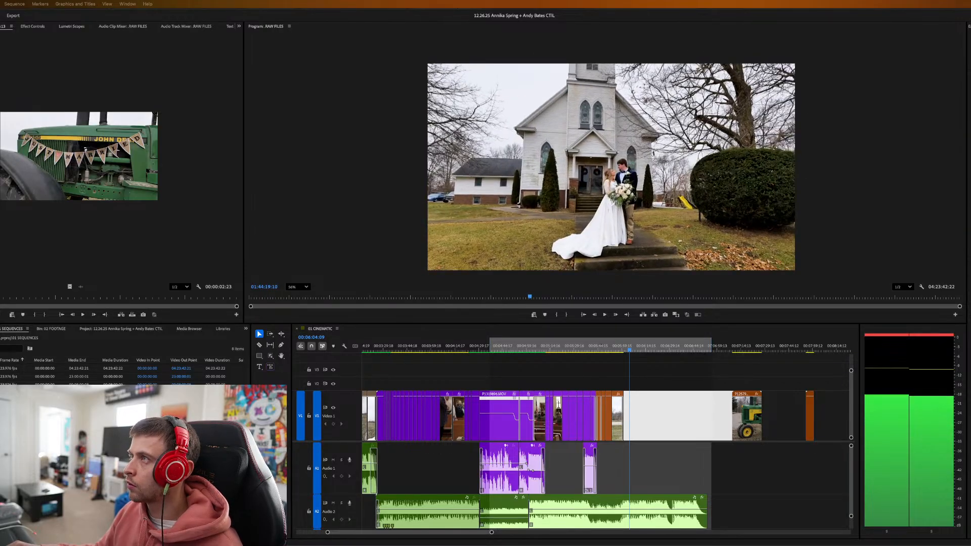
key("j")
key("k")
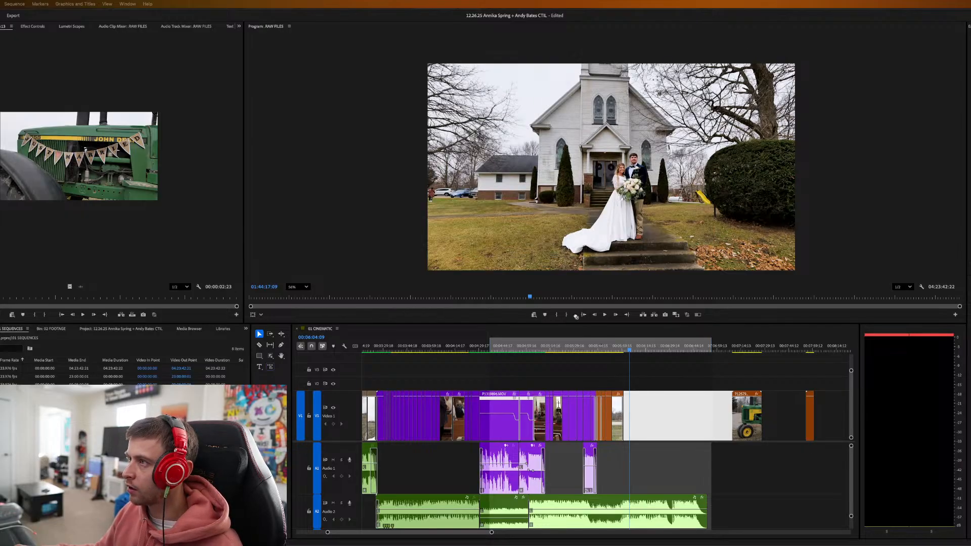
Bring the wide church portrait shot into 01 CINEMATIC and place it on Video 1 between the kiss clip and the shifted tractor clips.
key("shift+3")
key("shift+3")
key("shift+3")
key("=")
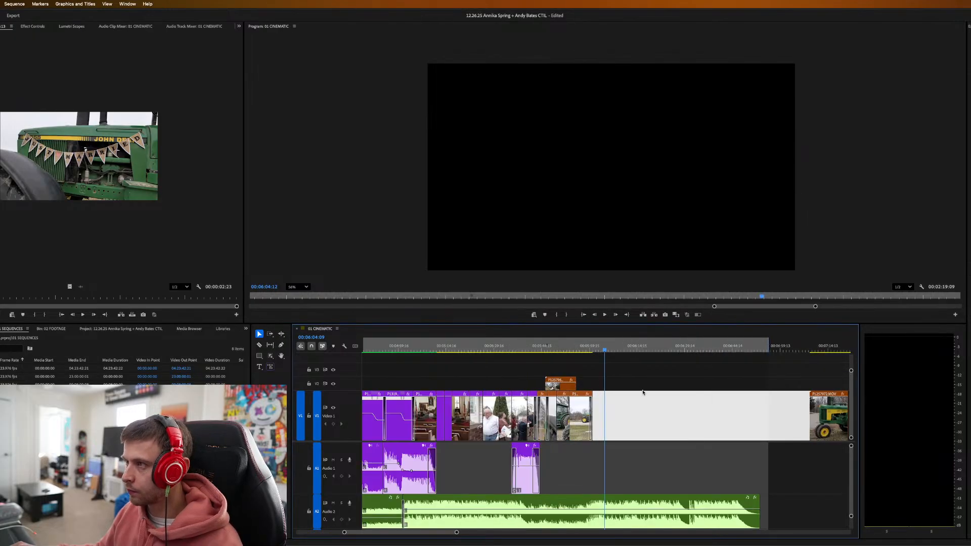
key("=")
left_click_drag(596, 406, 484, 424)
left_click_drag(486, 422, 539, 421)
left_click_drag(508, 388, 486, 414)
Join the church portrait to the kiss clip, close the tractor clips up to its end, and play back the cut.
right_click(476, 418)
left_click(494, 413)
right_click(514, 418)
left_click(513, 416)
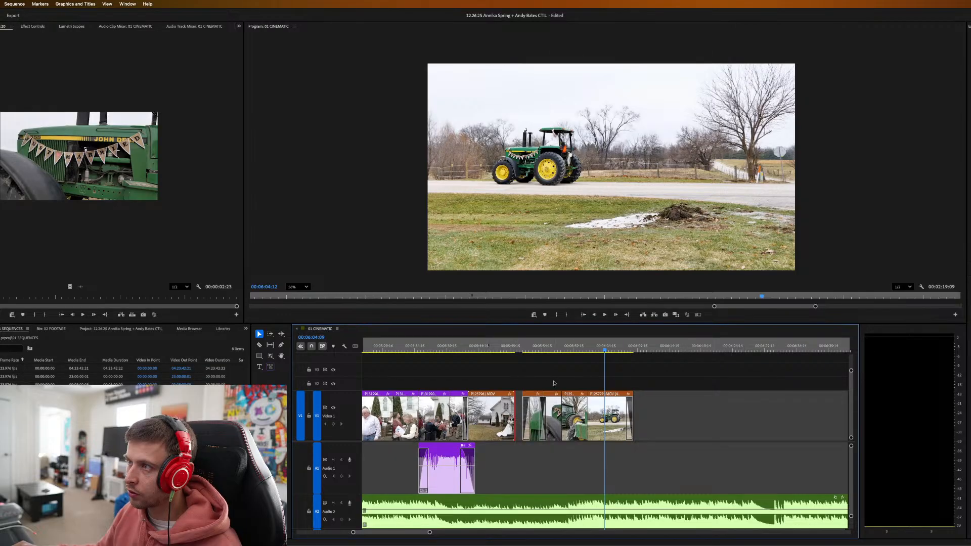
left_click_drag(539, 382, 595, 405)
left_click_drag(614, 416, 599, 416)
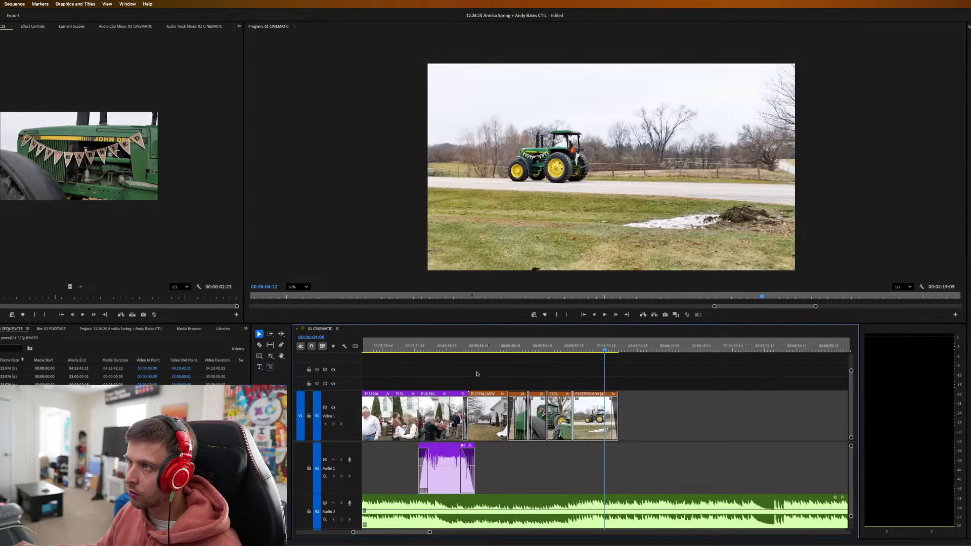
left_click(457, 345)
key("space")
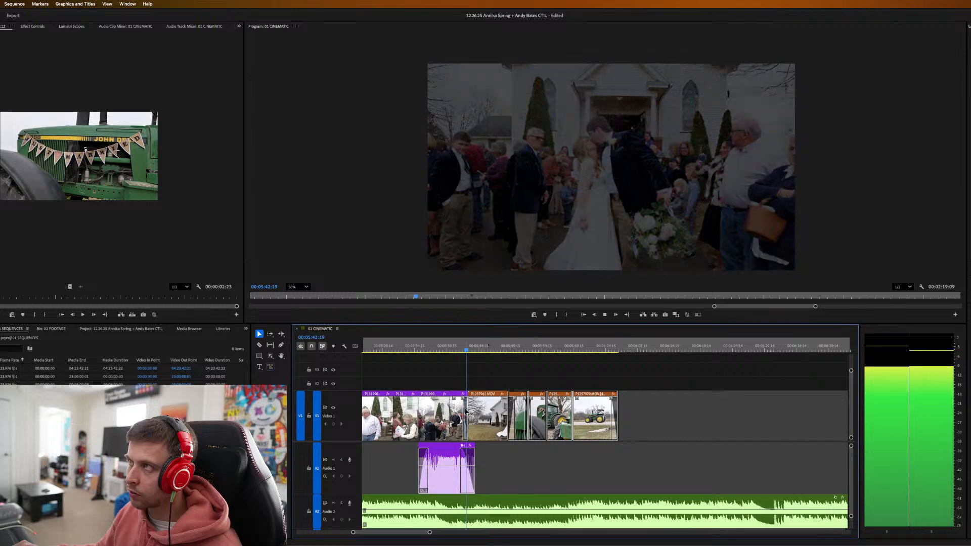
Change the playback speed of the church portrait clip and play it back.
left_click(487, 412)
key("space")
middle_click(487, 412)
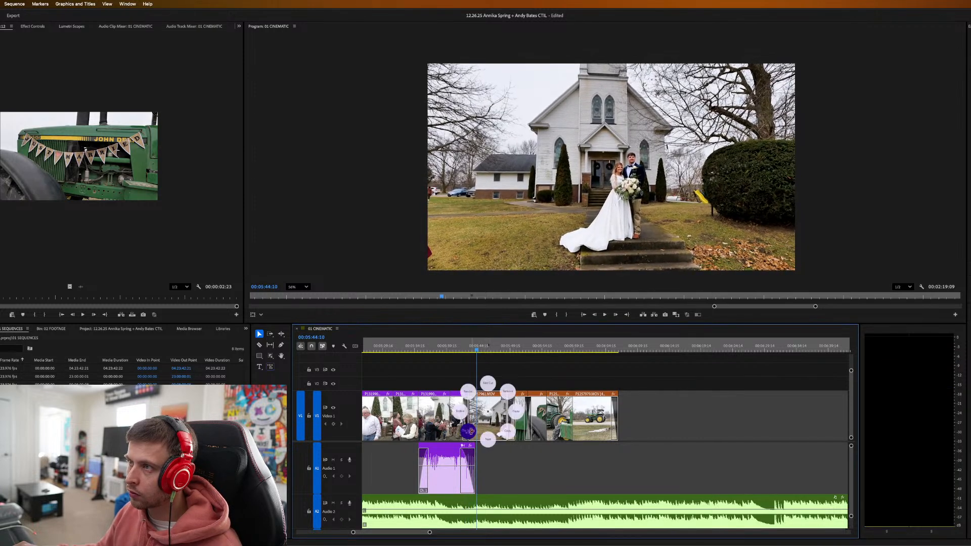
left_click(470, 431)
key("Return")
key("space")
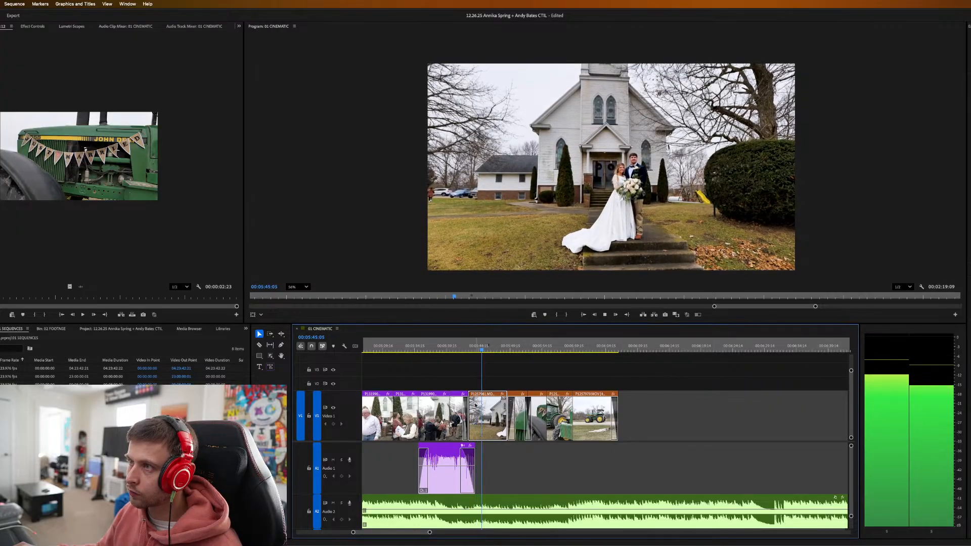
Tighten and review the church portrait shot, then remove it and close the tractor clips up to the kiss clip.
left_click_drag(470, 413, 474, 412)
left_click(458, 349)
key("space")
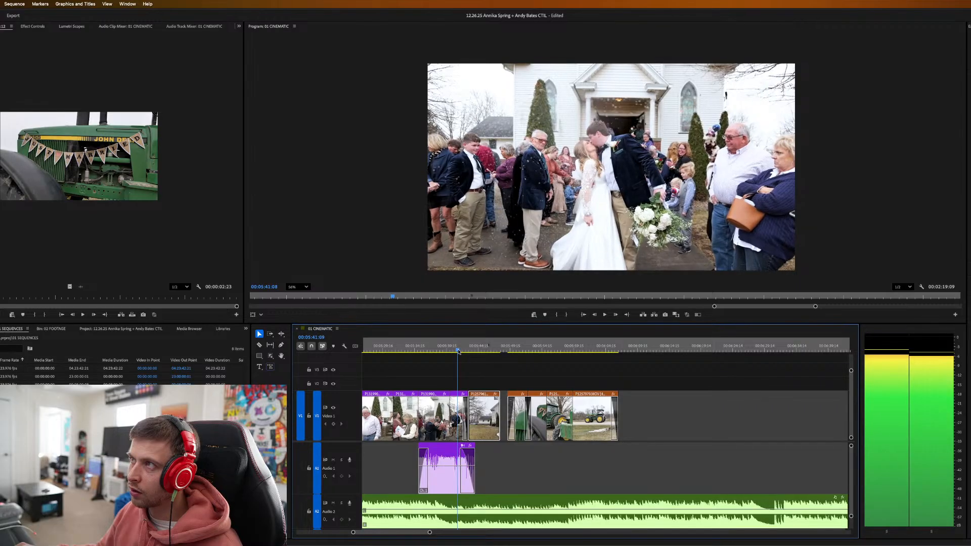
left_click_drag(466, 351, 504, 354)
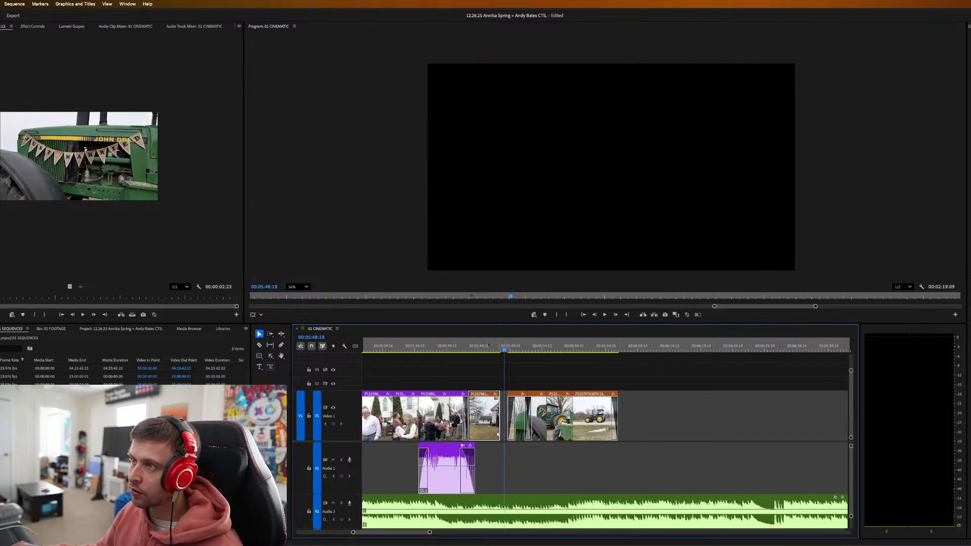
key("alt+BackSpace")
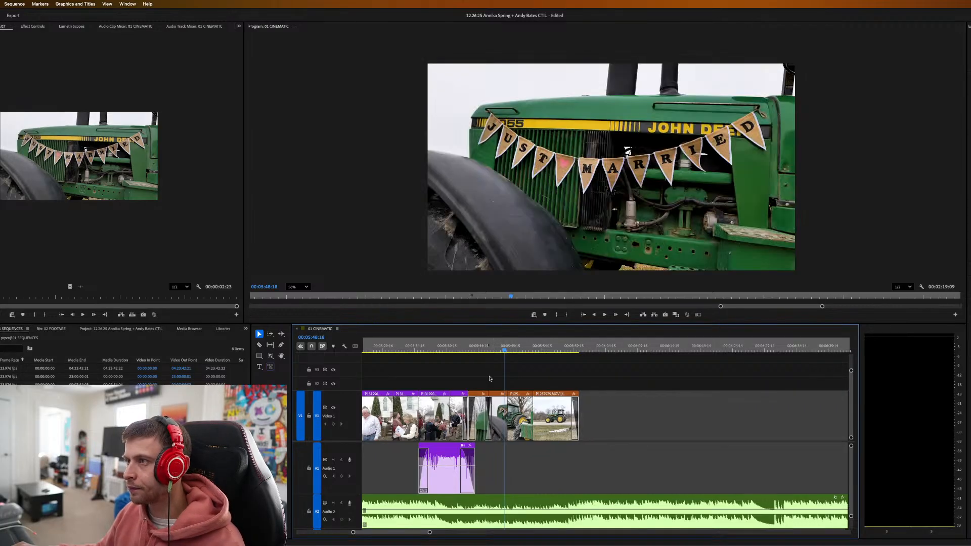
Review the tractor cut, find the wide barn exterior shot in RAW FILES and place it on Video 1 after the last tractor clip.
key("space")
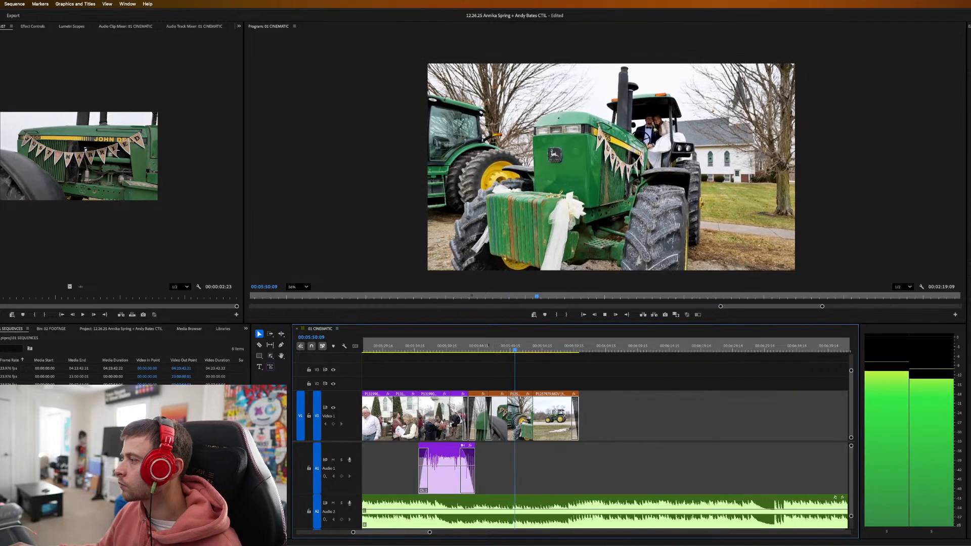
key("space")
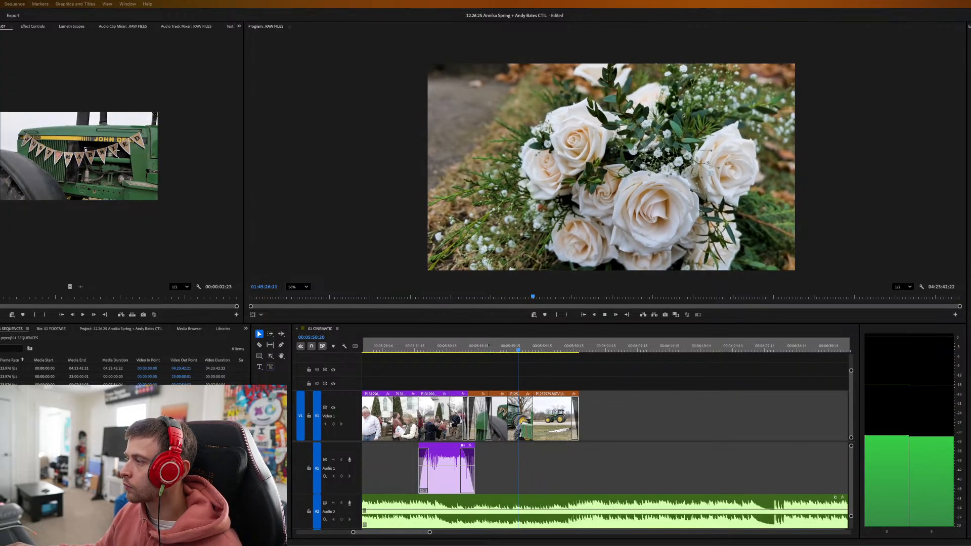
key("Down")
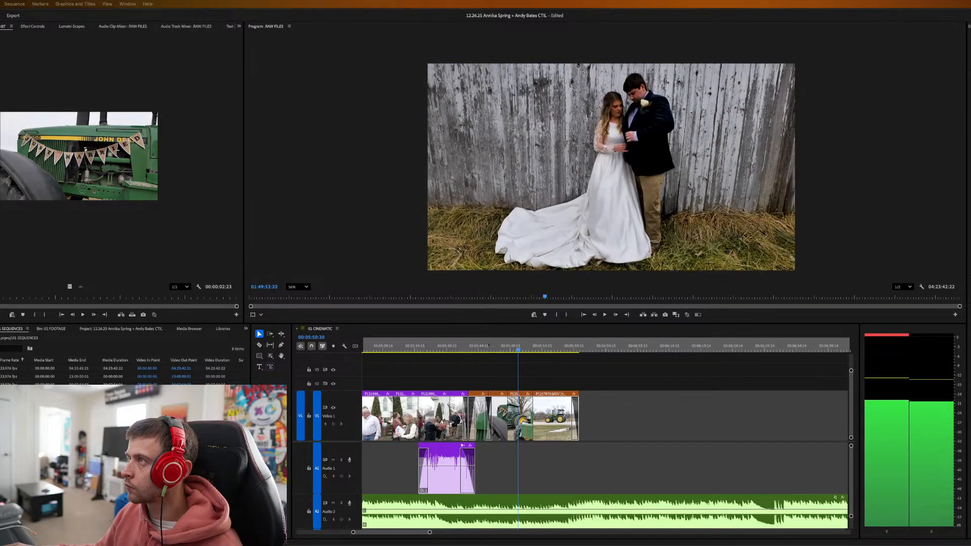
key("k")
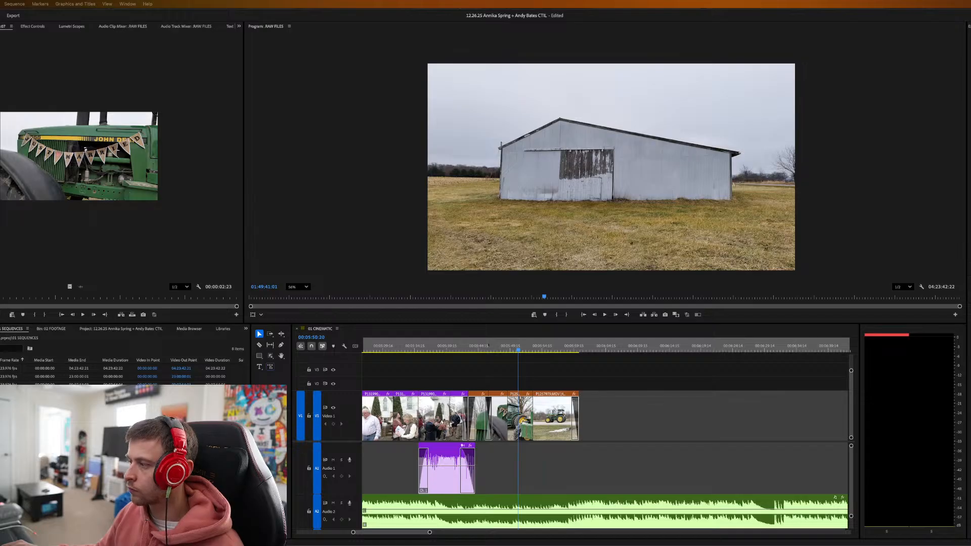
left_click_drag(487, 544, 611, 399)
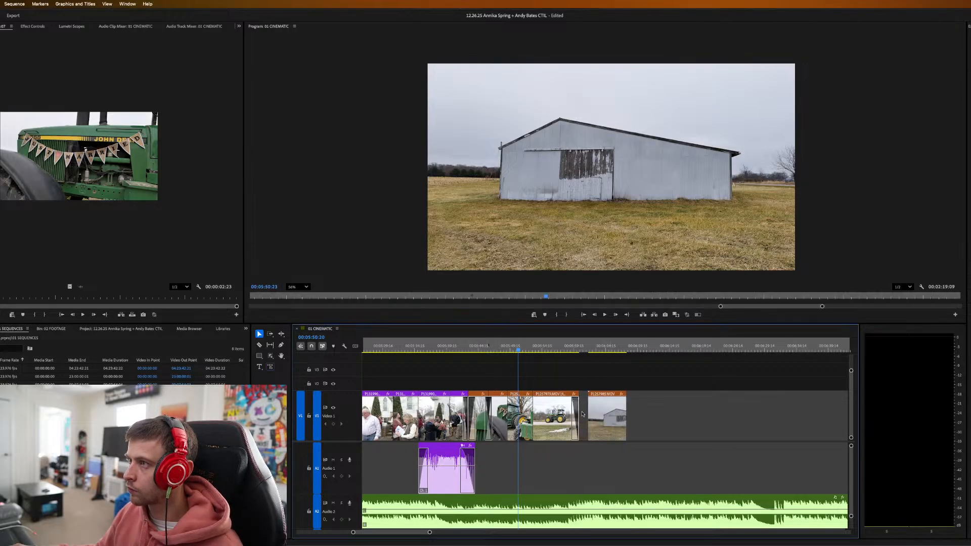
Apply the default transition to the start of the barn exterior clip, join it to the wide tractor clip, and play the cut.
right_click(588, 416)
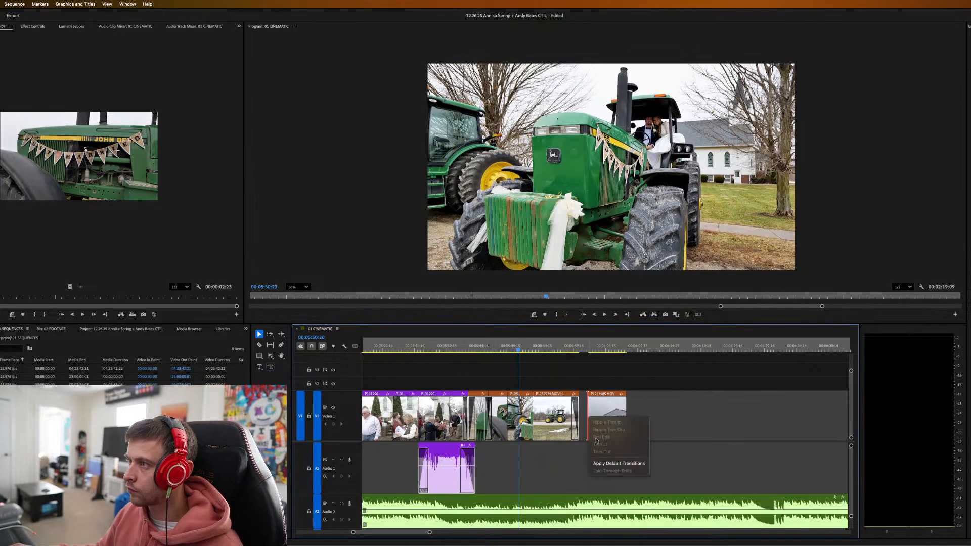
left_click(605, 463)
left_click_drag(615, 425, 606, 430)
left_click(560, 347)
key("space")
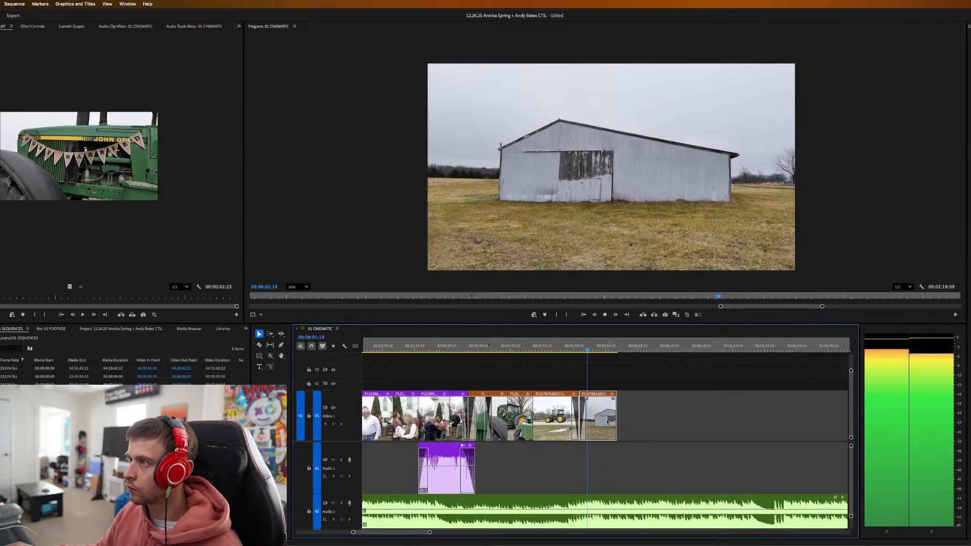
Slow the barn exterior clip to 40% speed, shorten its end, and play it back.
middle_click(610, 424)
left_click(590, 445)
type("40")
key("Return")
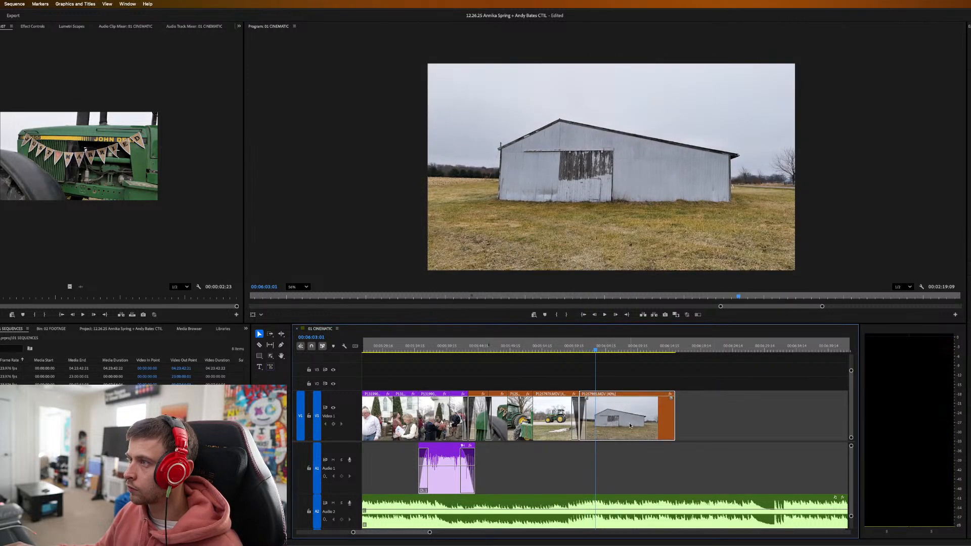
left_click_drag(677, 421, 597, 416)
key("space")
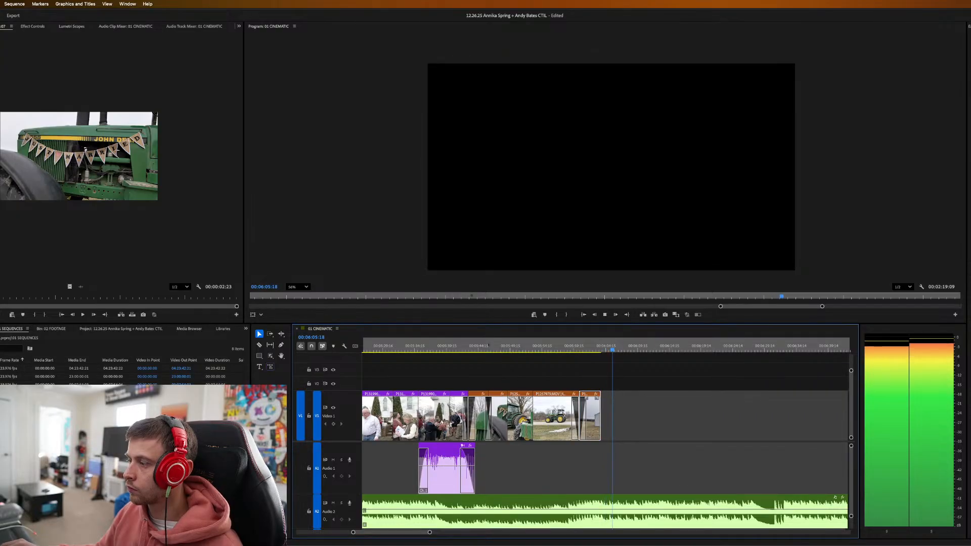
key("space")
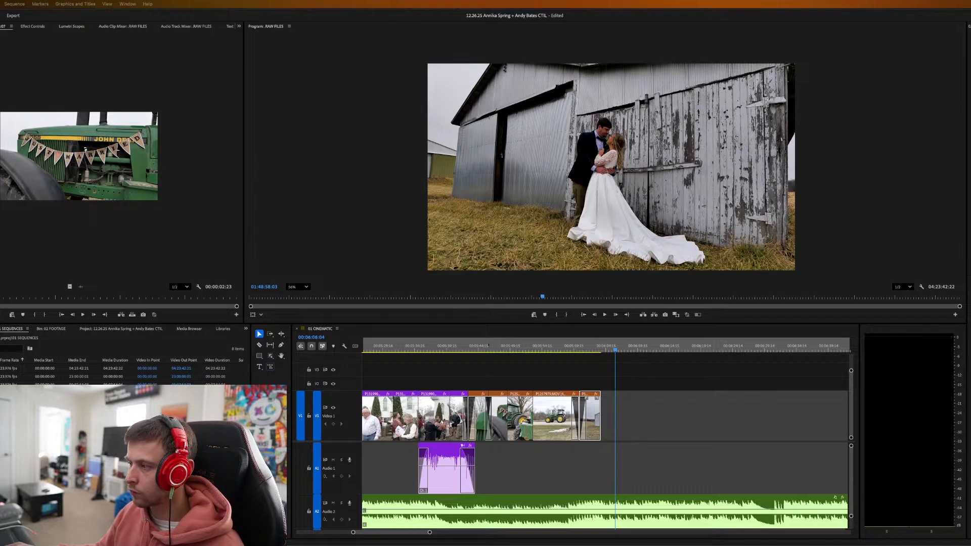
Bring the shot of the couple at the barn door from RAW FILES onto Video 1 after the barn exterior clip and play the join.
left_click_drag(792, 474, 733, 426)
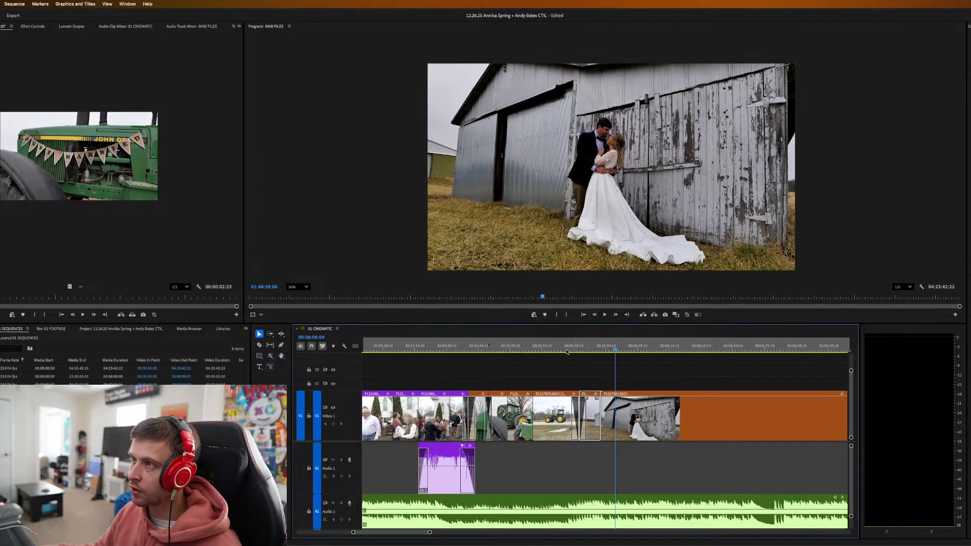
left_click(560, 348)
key("space")
key("minus")
key("minus")
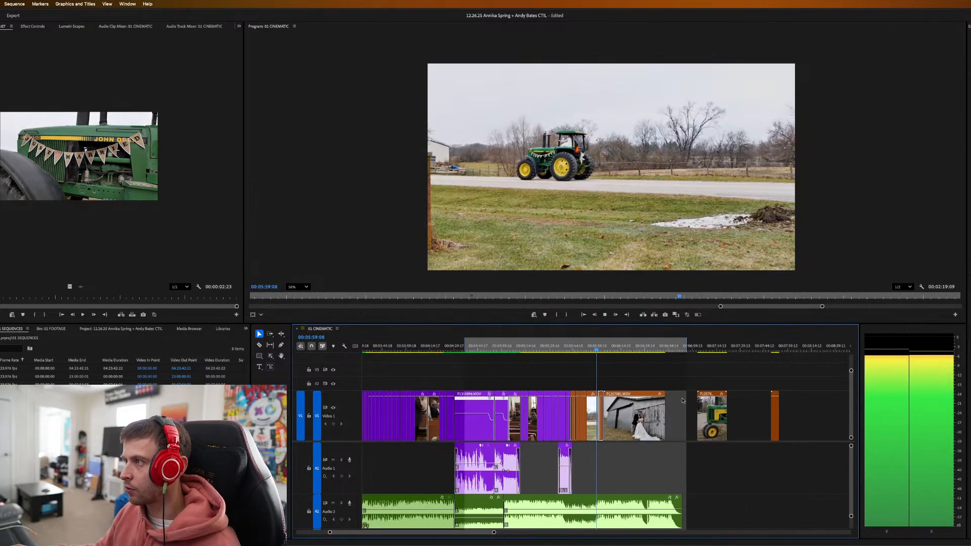
key("equal")
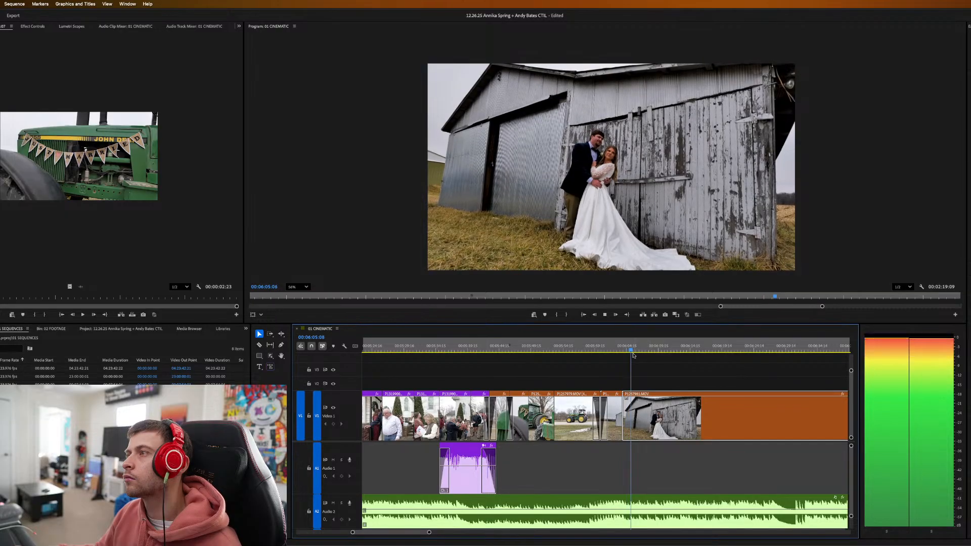
Examine different moments of the couple's barn portrait clip against the music.
left_click(728, 351)
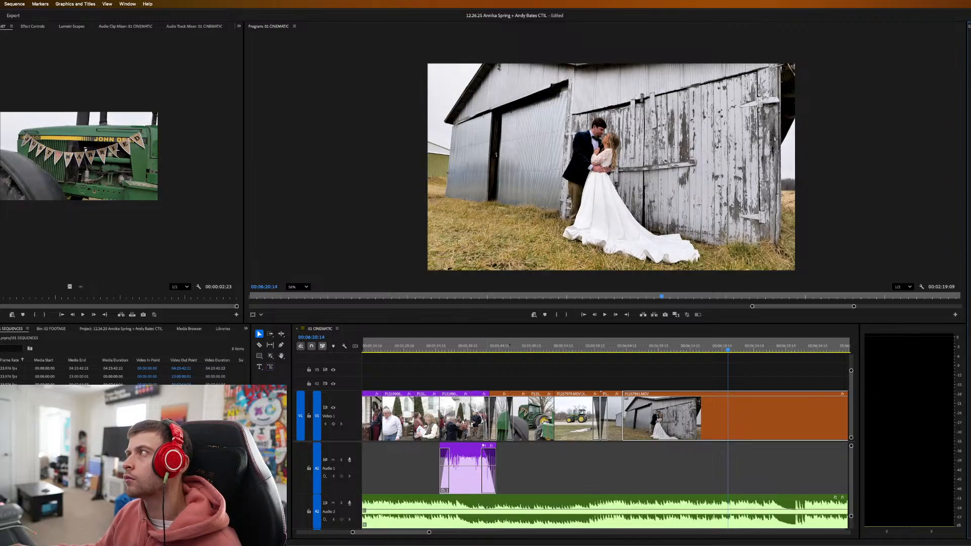
key("space")
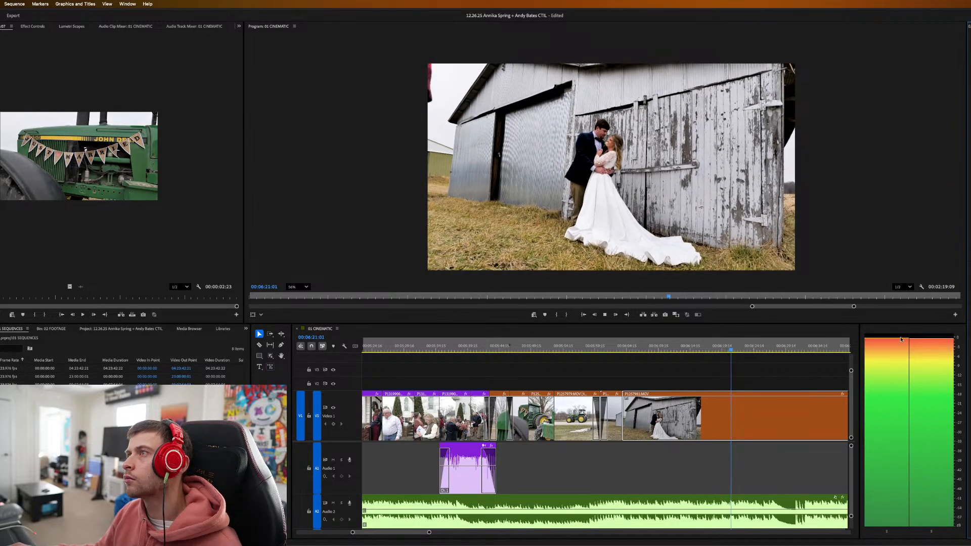
left_click(722, 408)
key("minus")
key("minus")
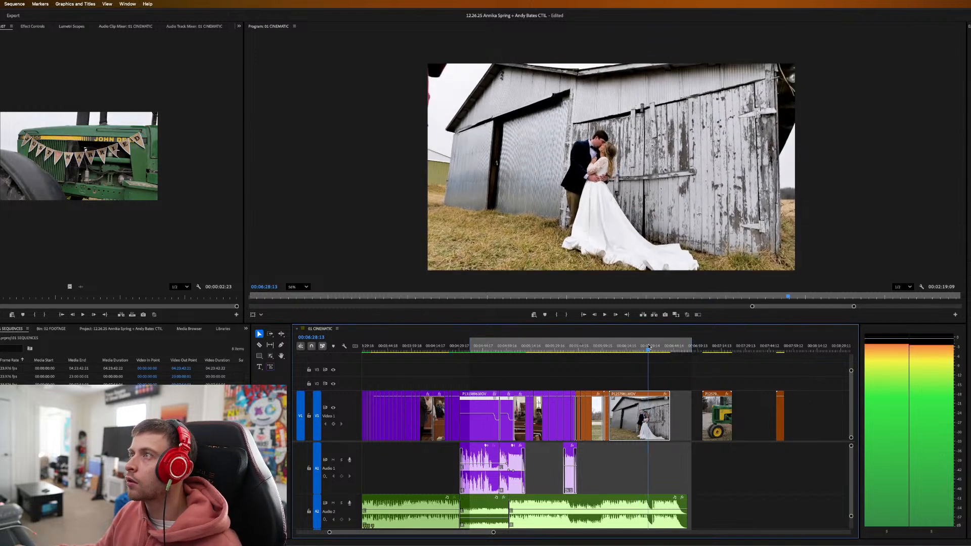
left_click(640, 348)
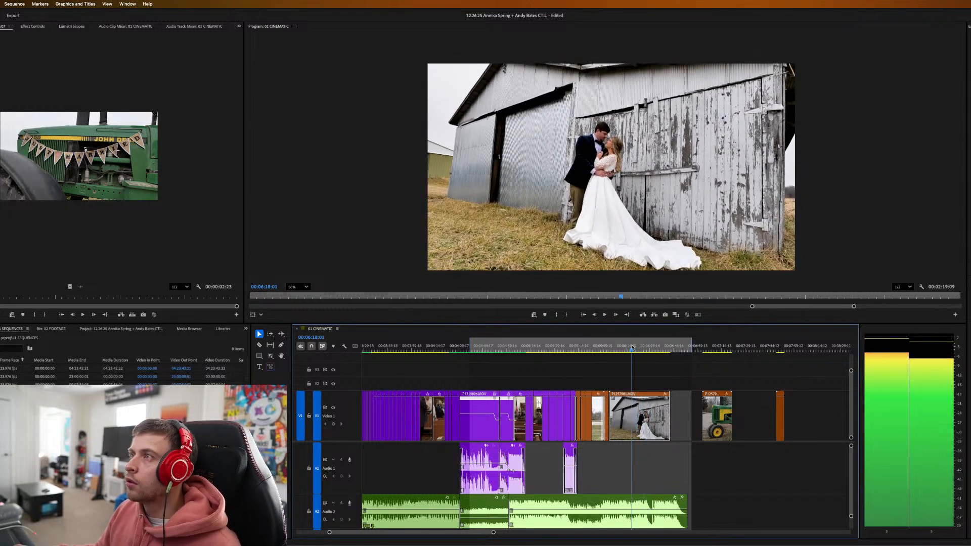
Set the barn exterior clip aside on Video 2, shorten the music to just past the wide tractor clip, and play the ending.
left_click_drag(615, 413, 749, 384)
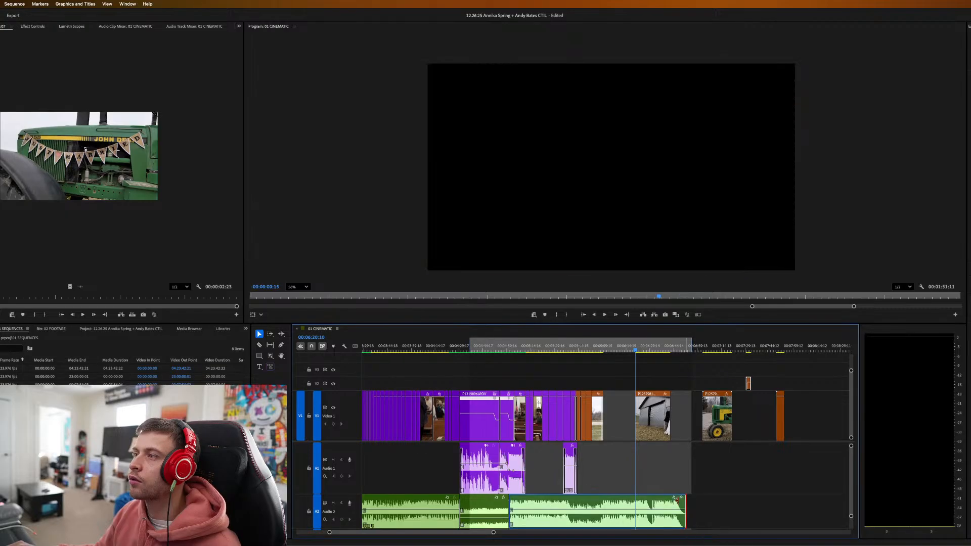
left_click_drag(683, 503, 612, 504)
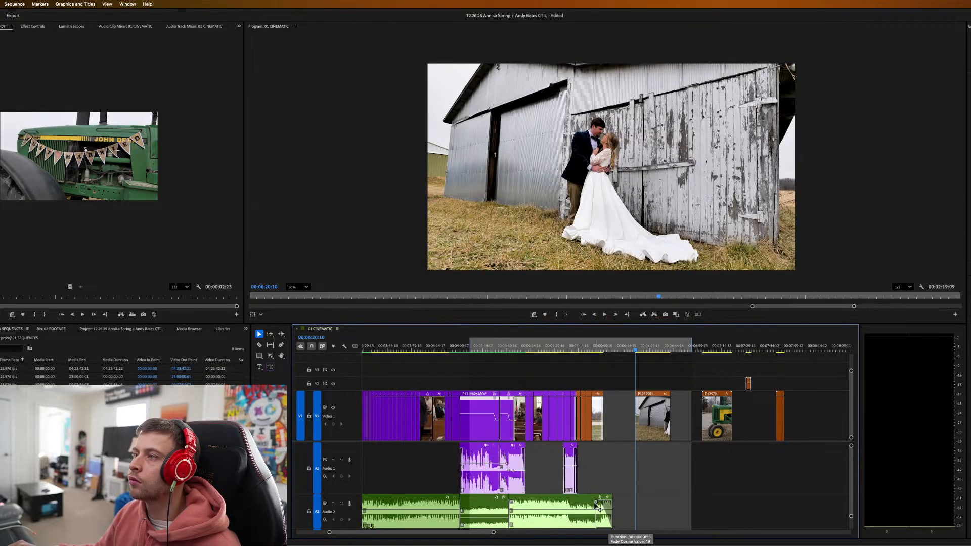
key("space")
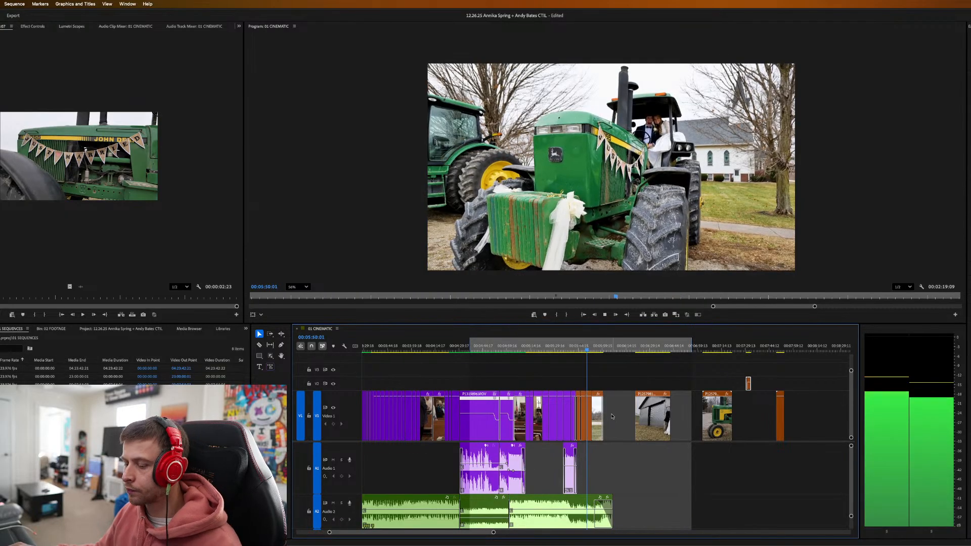
Move the wide tractor clip earlier over the end of the front-view tractor clip and play back the cut.
key("equal")
key("equal")
key("equal")
key("equal")
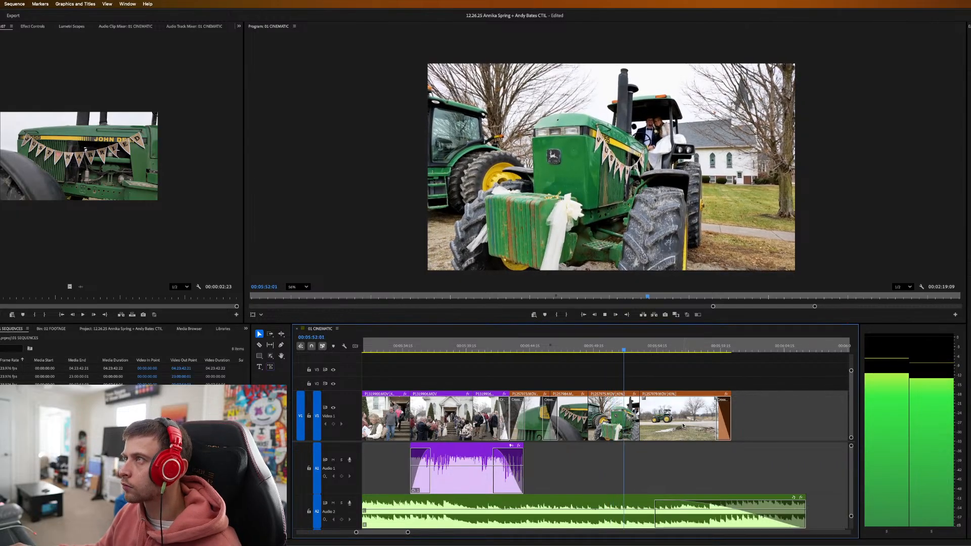
left_click_drag(698, 433, 672, 432)
left_click(566, 347)
key("space")
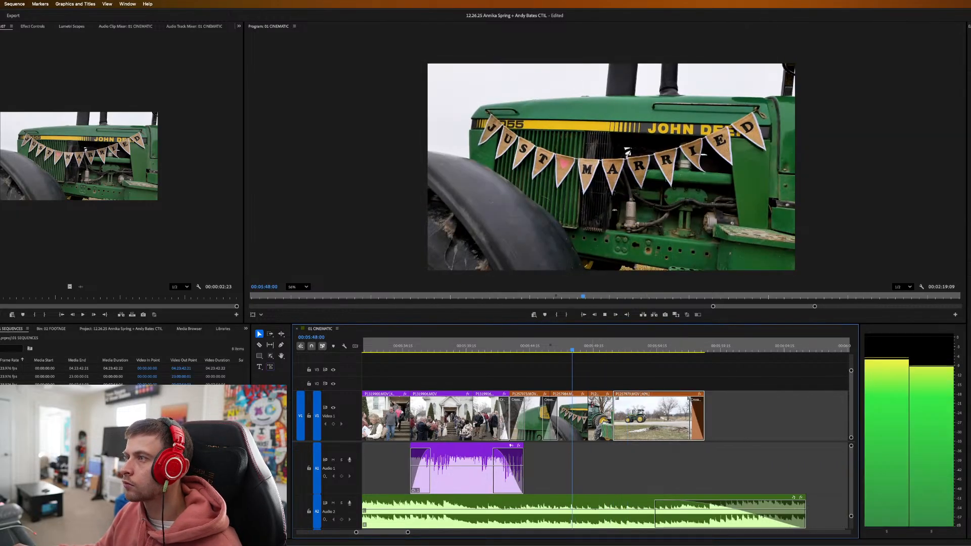
key("space")
Shift the front-view tractor clip earlier over the banner close-up, close the wide tractor clip up to it, and review the timing.
left_click_drag(595, 418, 588, 419)
left_click_drag(568, 345, 564, 344)
key("space")
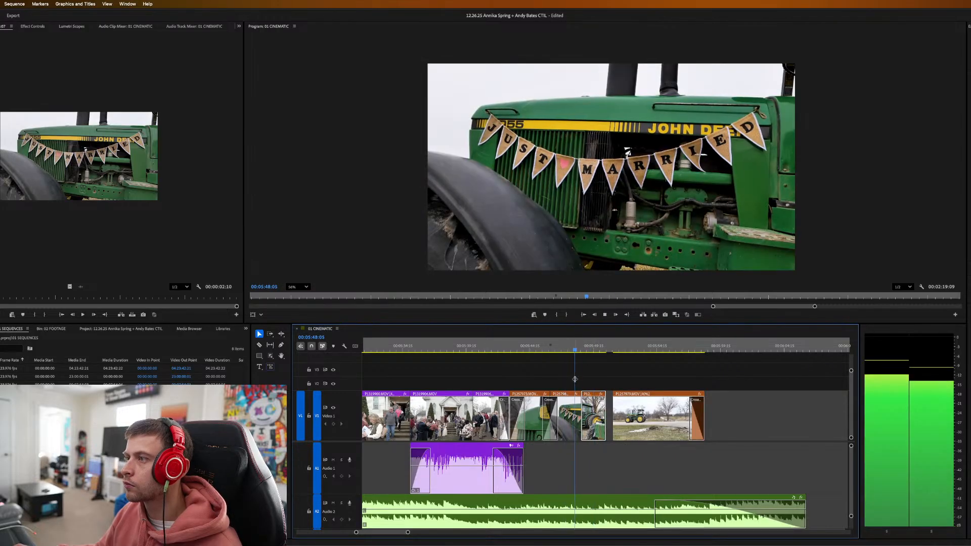
key("space")
left_click(572, 346)
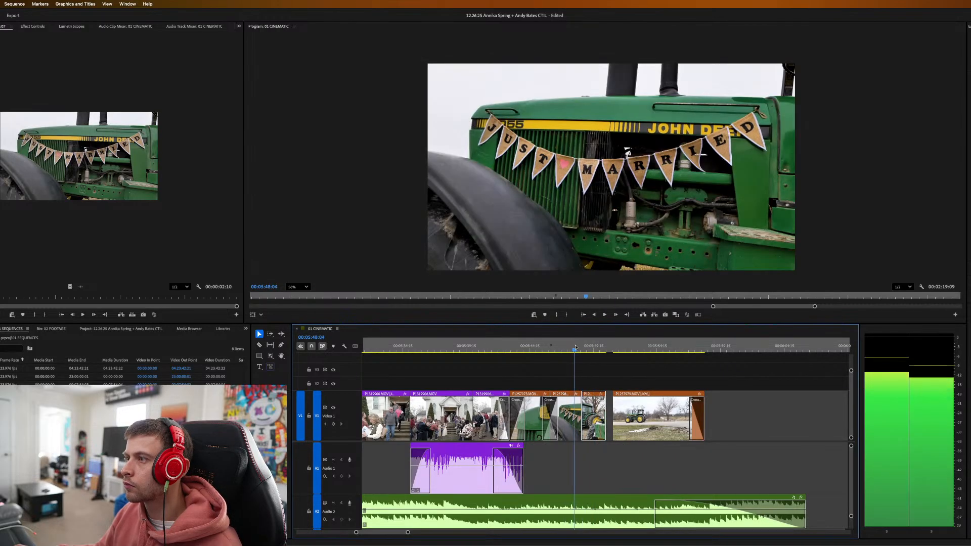
left_click_drag(590, 420, 584, 420)
left_click_drag(636, 421, 623, 422)
key("space")
key("space")
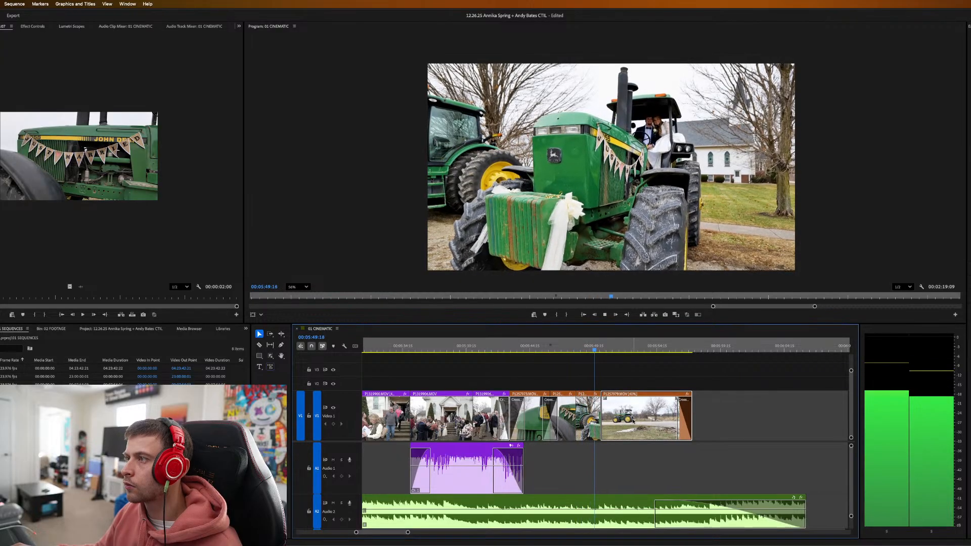
Extend the front-view tractor clip to 00:05:50:23, pushing the wide tractor clip later, and play the cut.
left_click(607, 348)
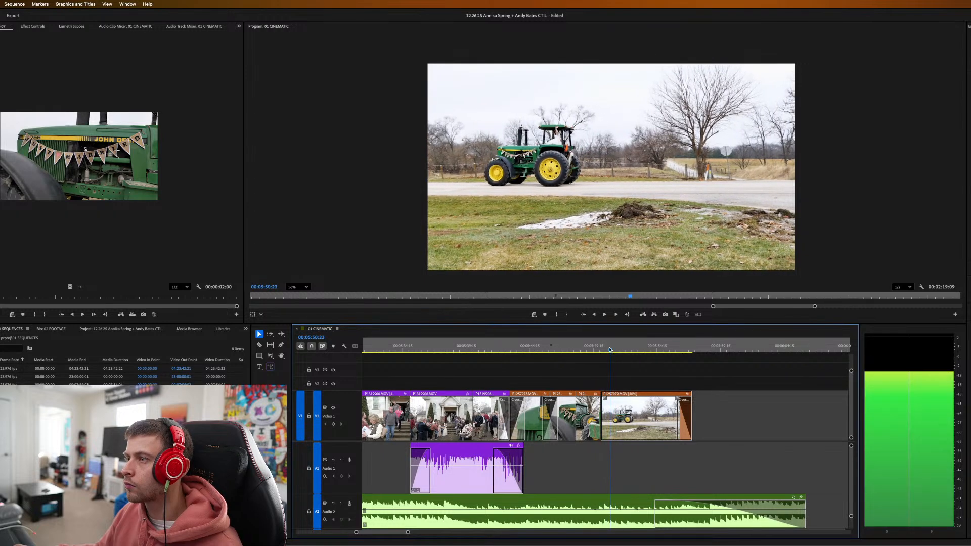
left_click_drag(606, 419, 610, 418)
key("space")
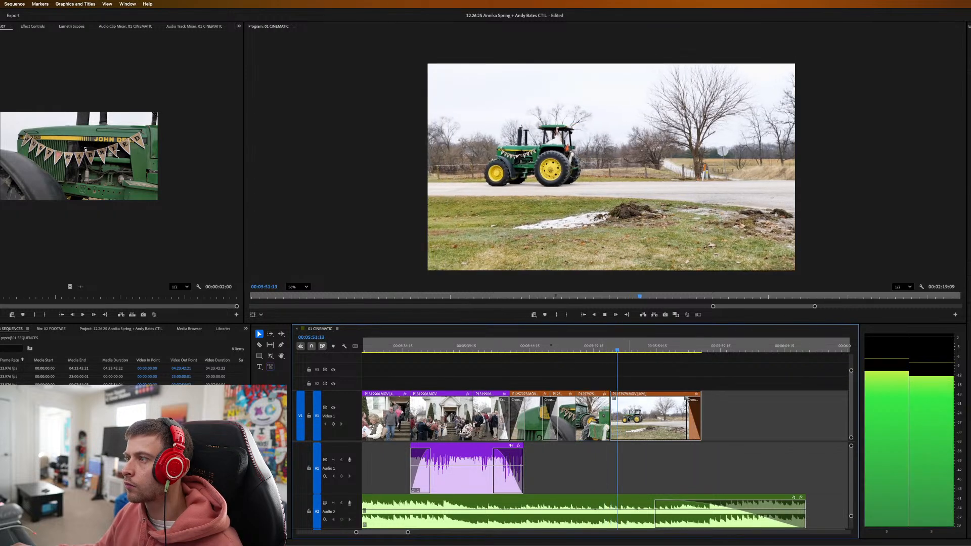
Shorten the fading music to end just after the wide tractor clip and play the fade-out.
left_click_drag(809, 515, 702, 513)
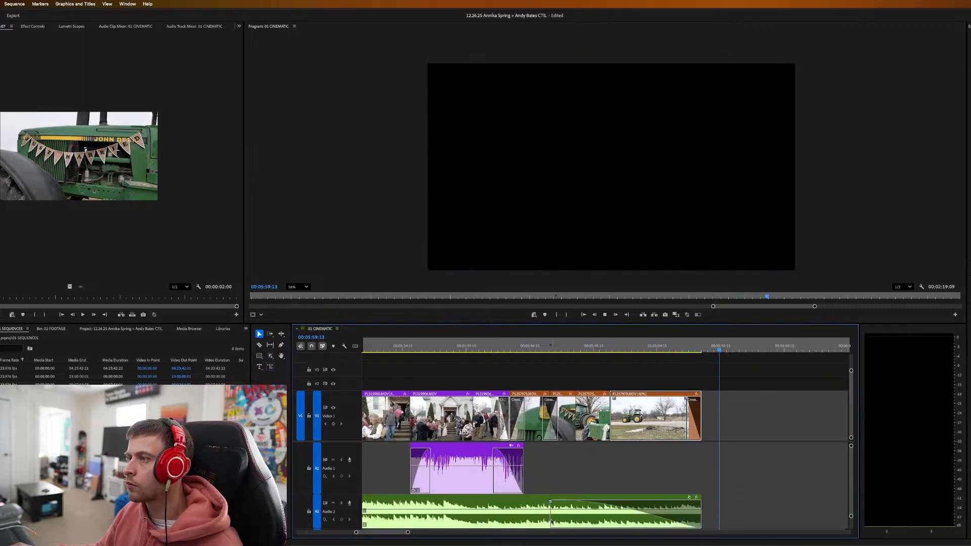
left_click_drag(706, 518, 733, 520)
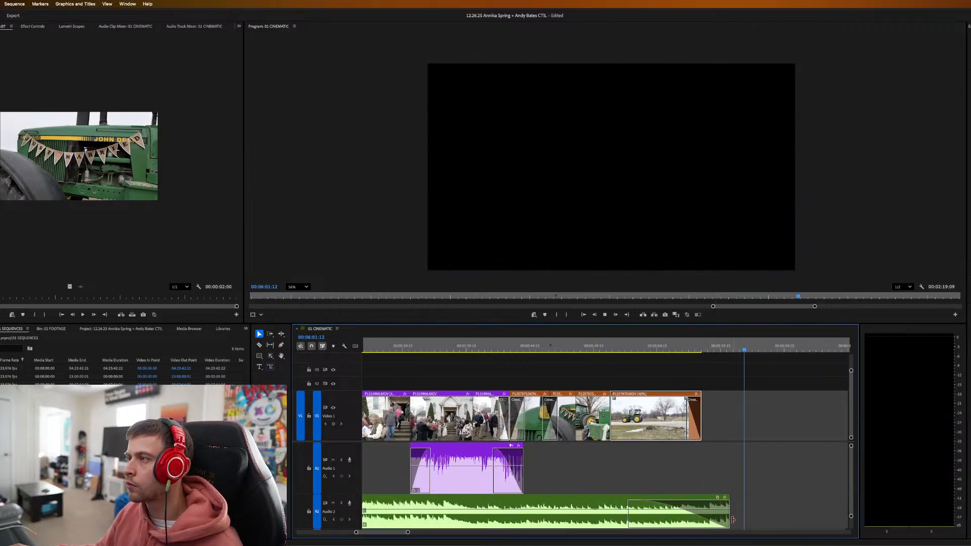
left_click(683, 348)
key("space")
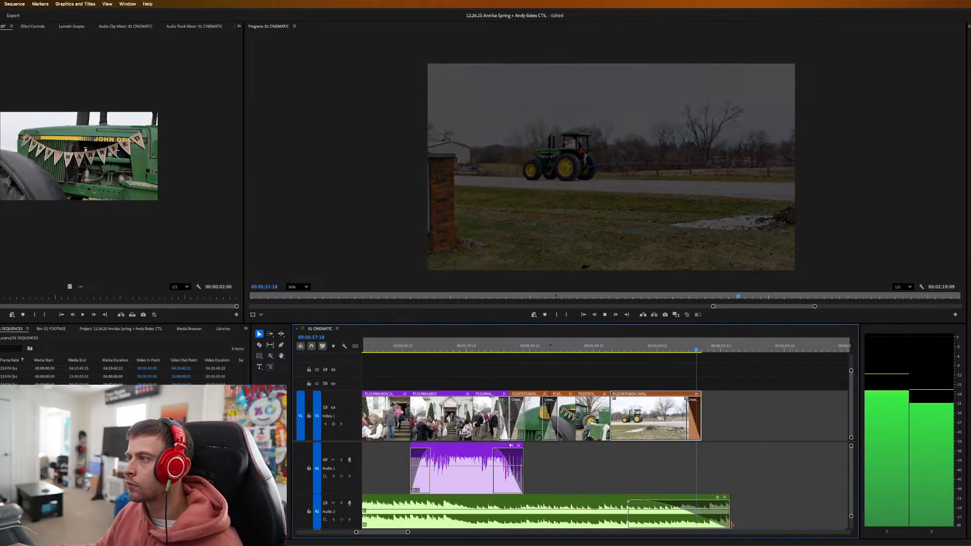
left_click_drag(731, 522, 701, 523)
left_click(644, 347)
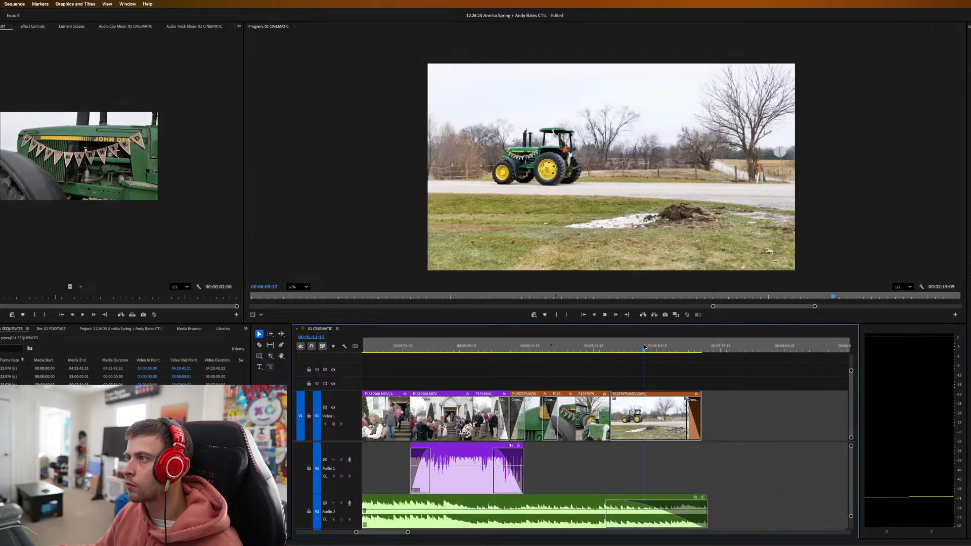
key("space")
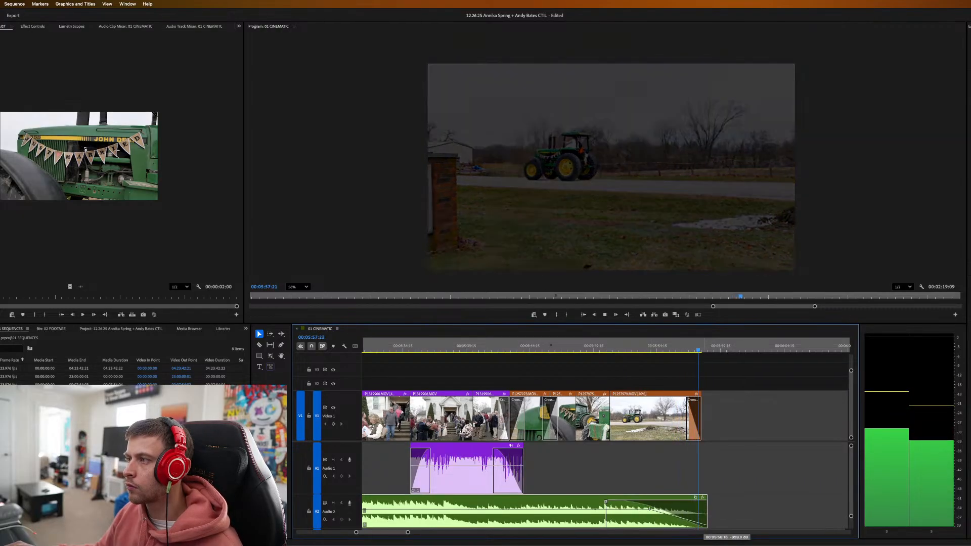
Replay the wide tractor clip's ending and extend the music's end slightly further past it.
left_click_drag(705, 525, 705, 514)
left_click(615, 347)
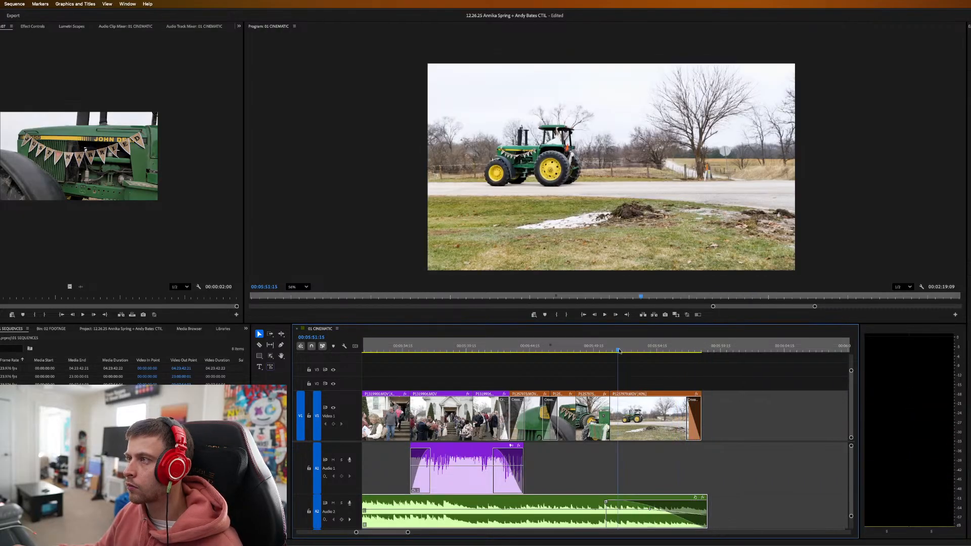
key("space")
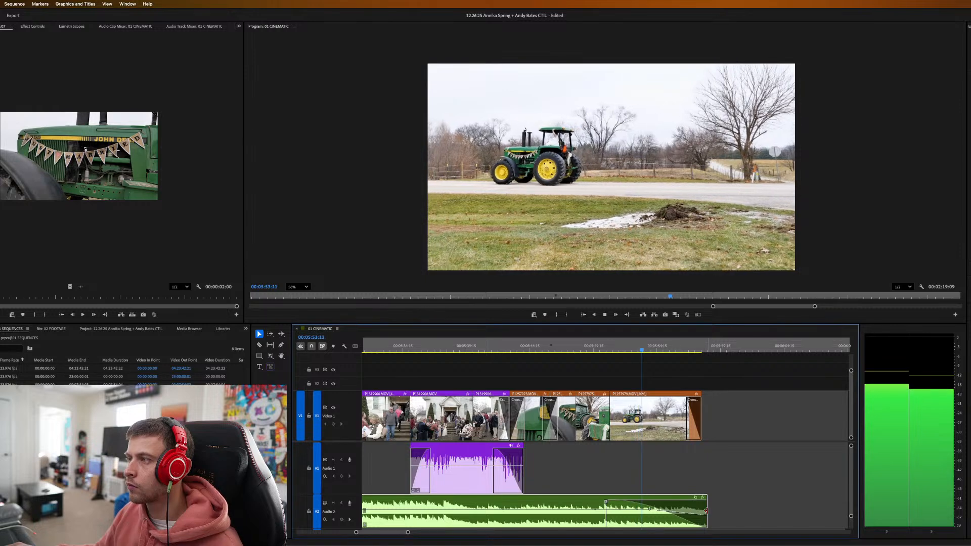
left_click_drag(706, 520, 713, 519)
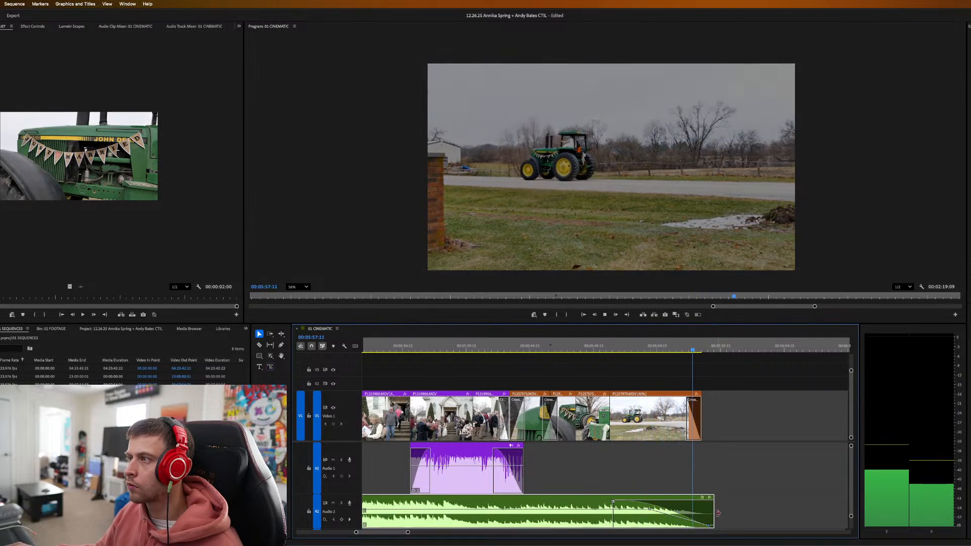
Shorten the fading music to end flush with the wide tractor clip and return to that clip at 00:05:51:13.
left_click_drag(718, 513, 705, 512)
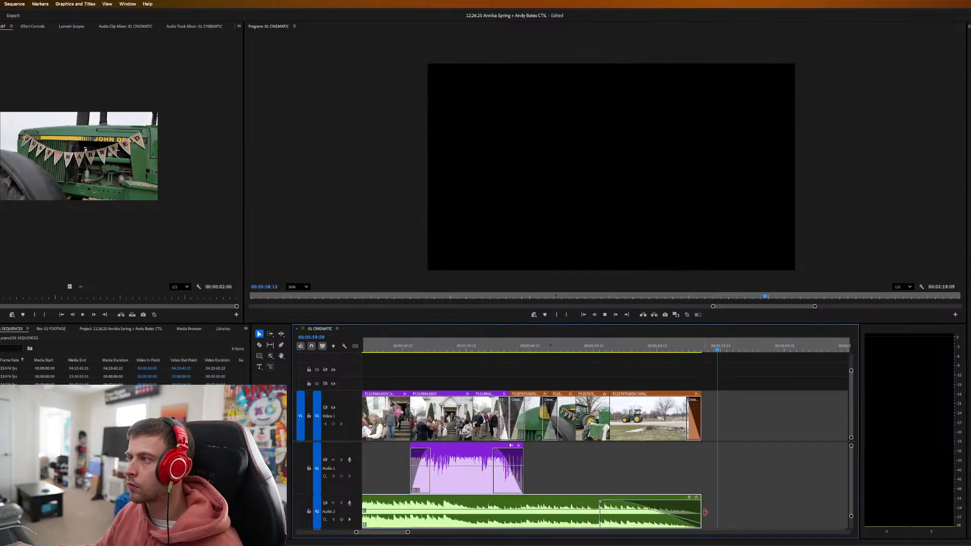
left_click(618, 351)
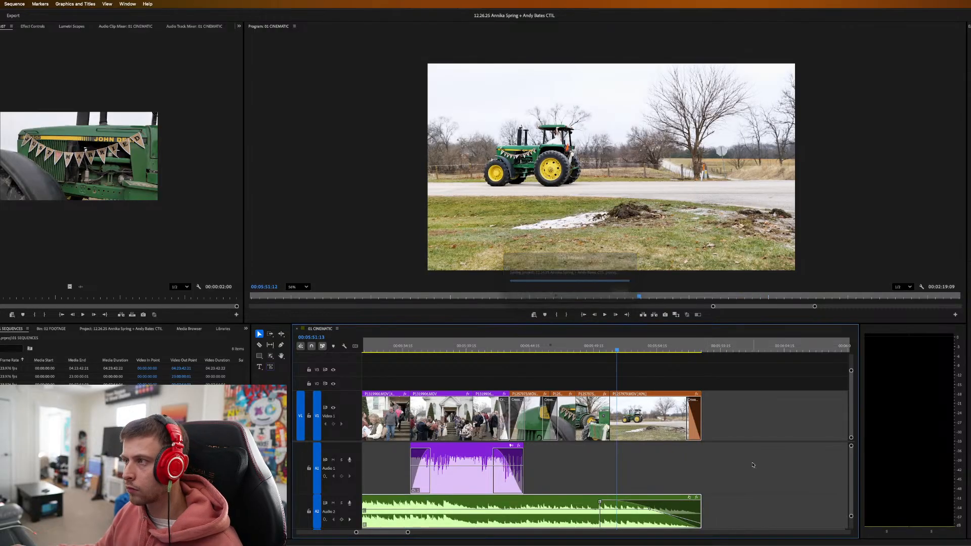
key("minus")
key("minus")
key("minus")
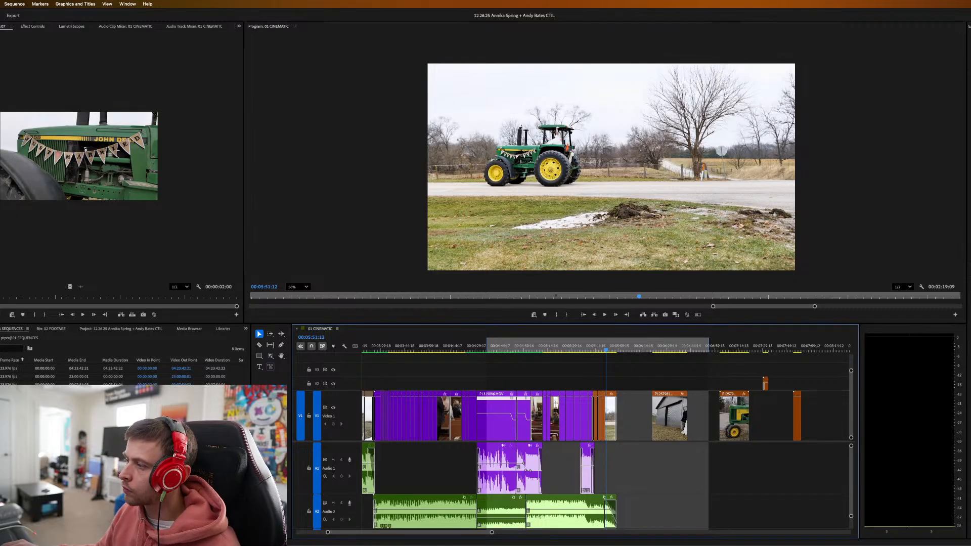
Switch to RAW FILES and browse its clips from the barn portraits through the church and reception footage.
key("shift+3")
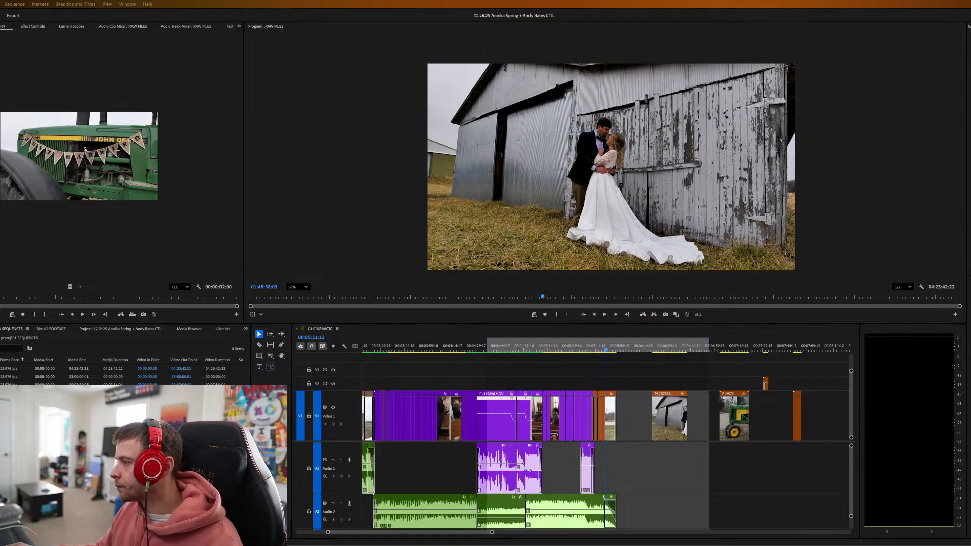
key("Down")
key("Down")
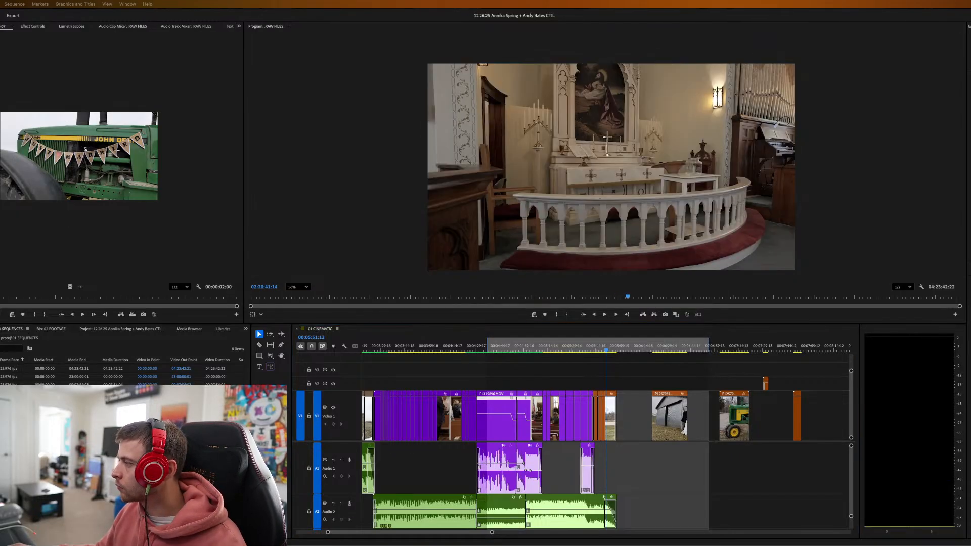
key("Down")
key("Down")
key("Down")
key("Down")
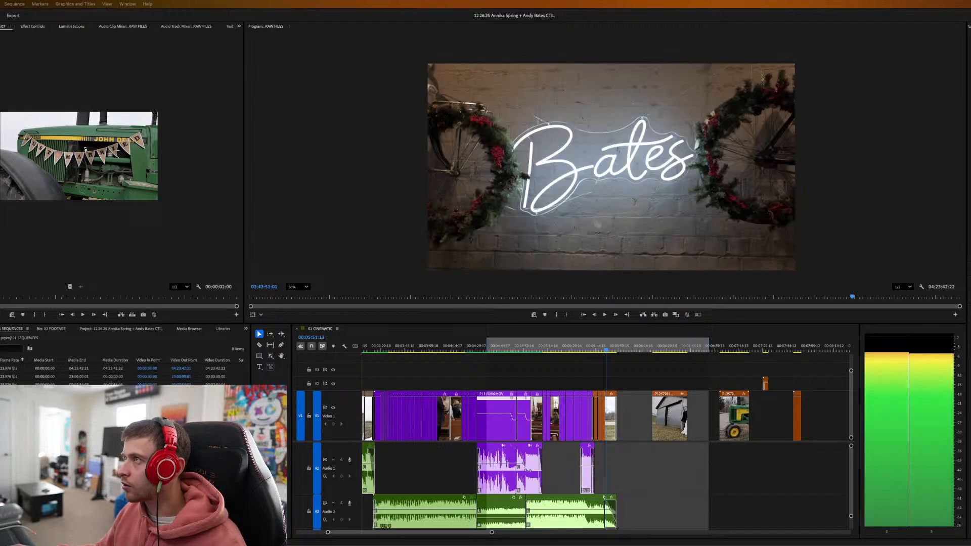
key("Up")
key("Up")
key("Up")
key("Up")
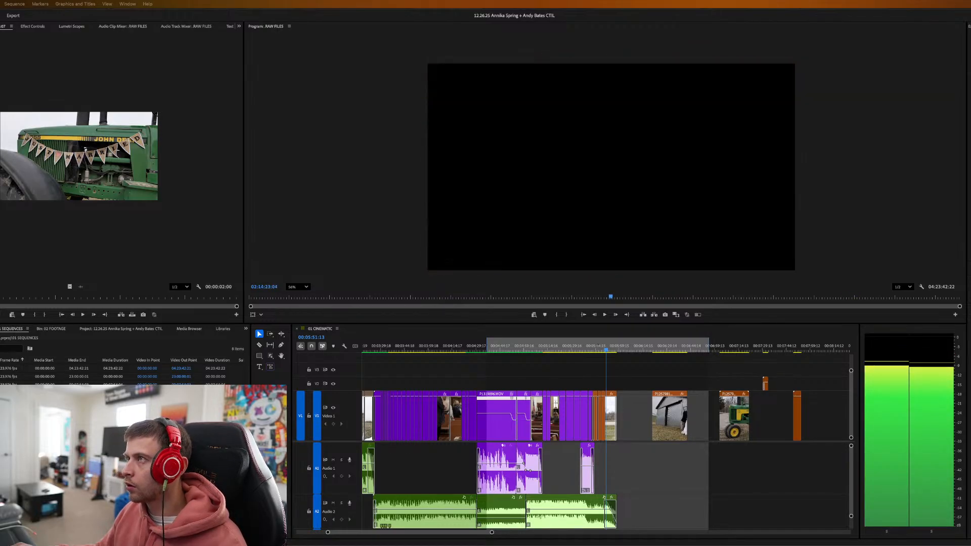
Browse the raw church clips covering the altar, Christmas tree and ceremony.
key("Down")
key("Down")
key("Down")
key("Down")
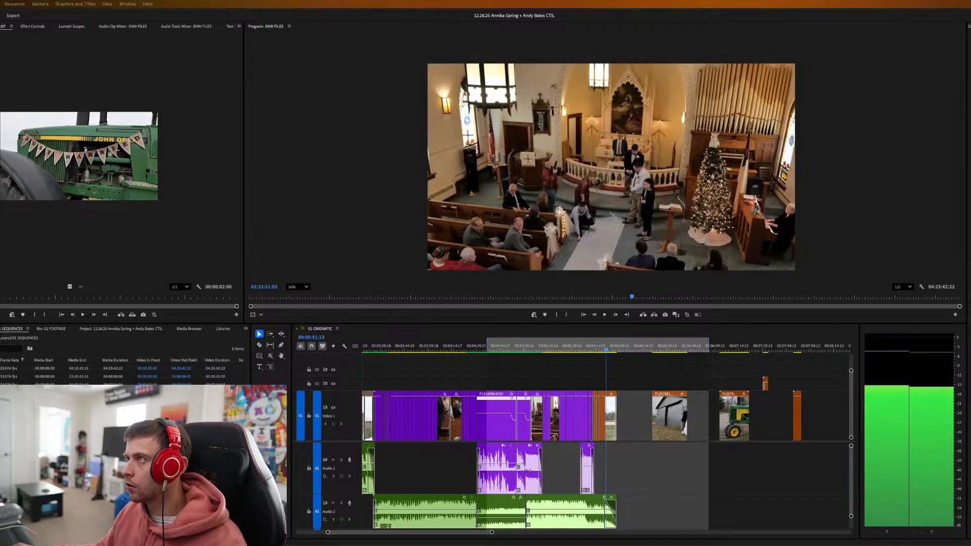
key("Up")
key("Up")
key("Up")
key("Up")
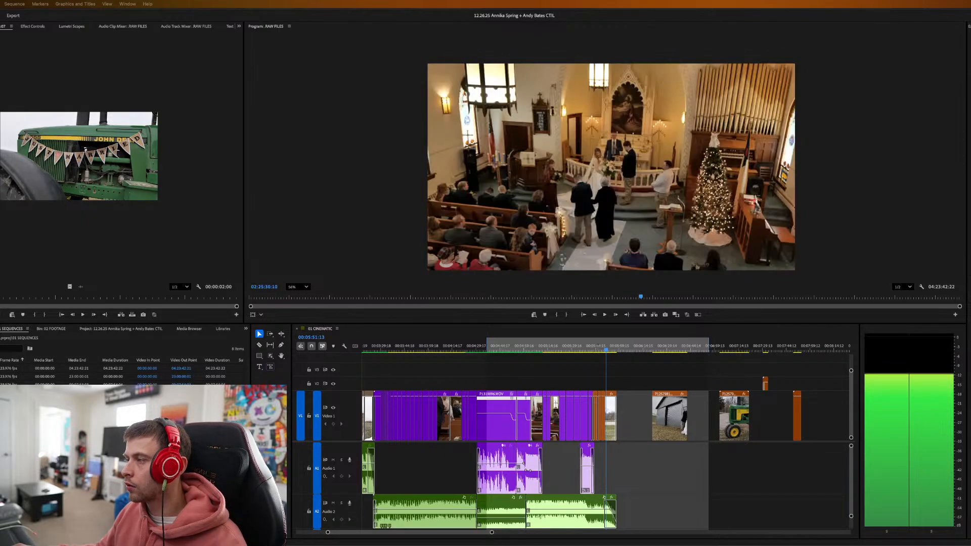
key("Up")
key("Up")
key("Up")
key("Up")
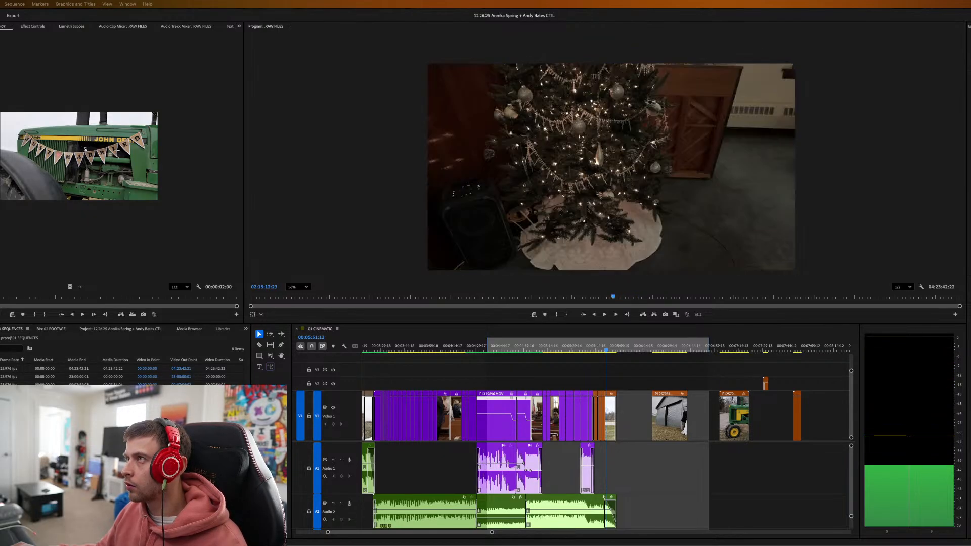
key("Down")
key("Down")
key("Down")
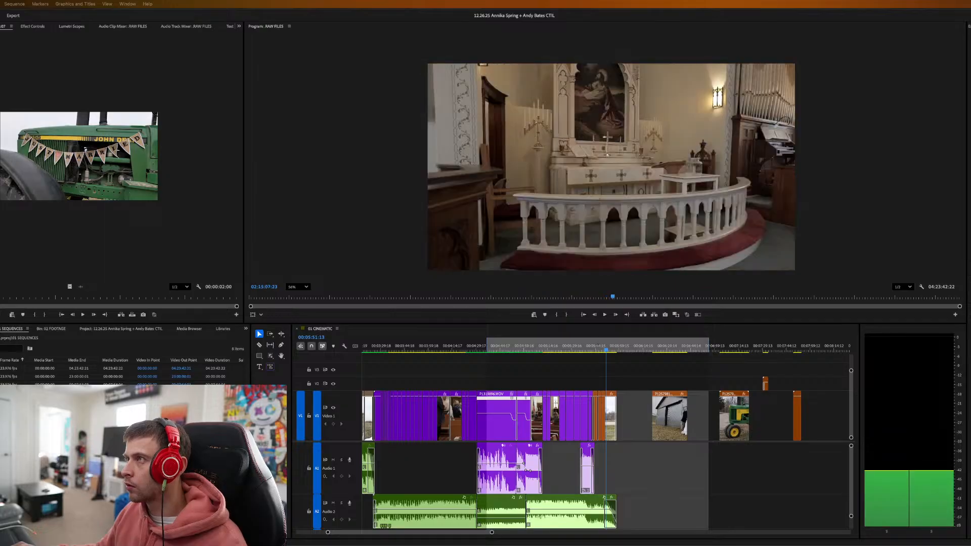
key("Down")
key("Down")
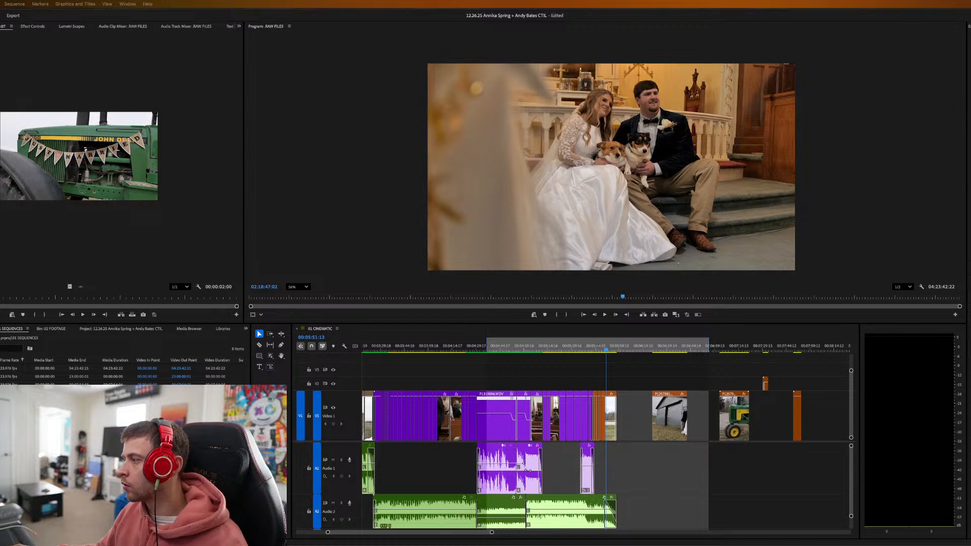
Play the raw candelabra shots and shuttle onward through the ceremony to the reception dessert table footage.
key("space")
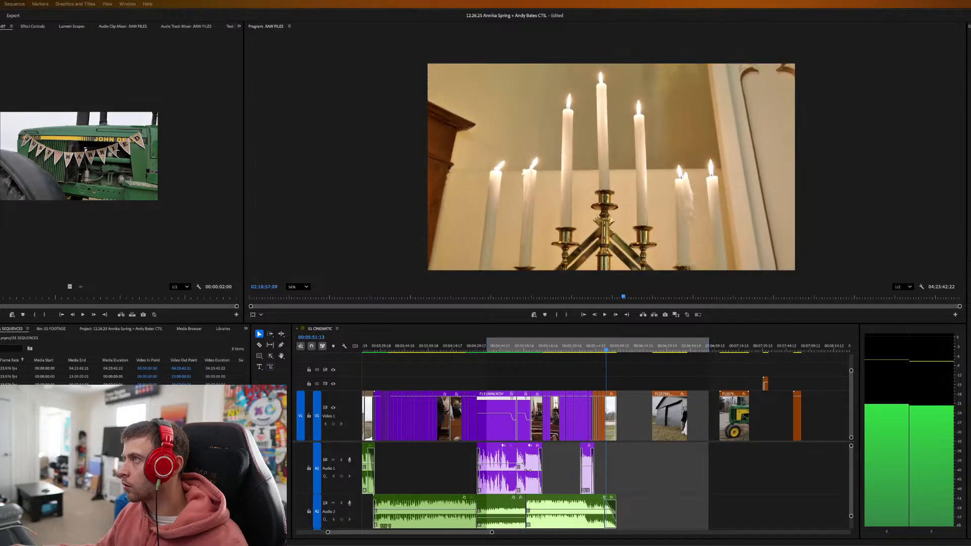
key("space")
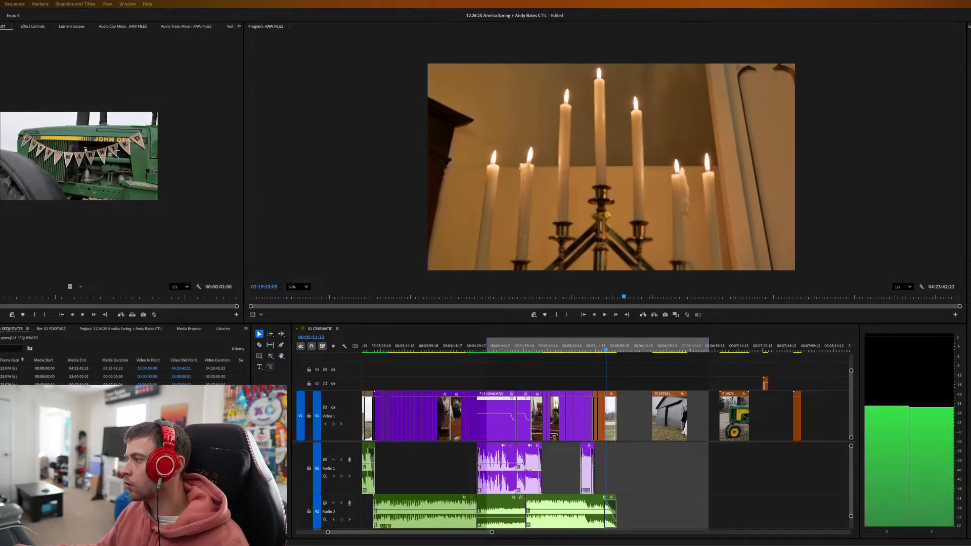
key("Down")
key("Down")
key("Down")
key("Down")
key("space")
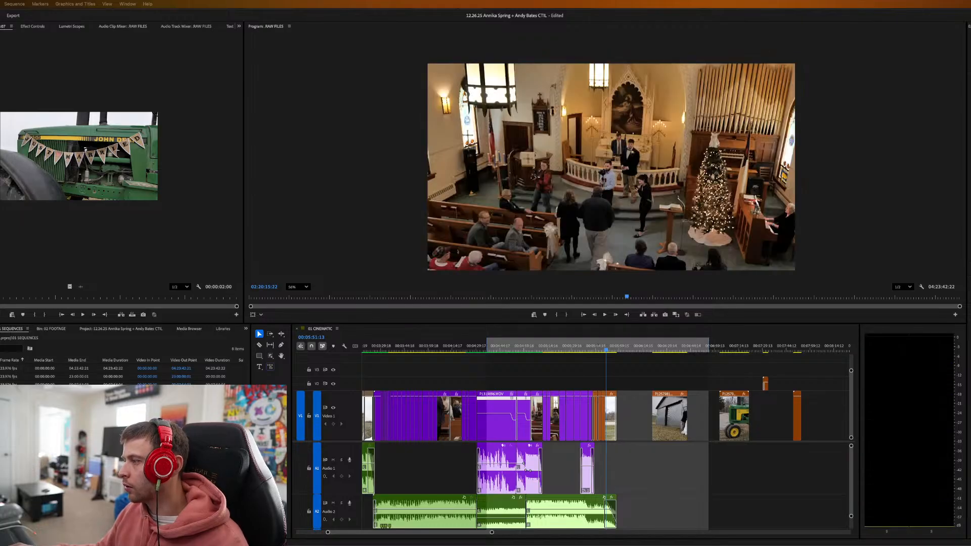
key("j")
key("j")
key("j")
key("l")
key("l")
key("l")
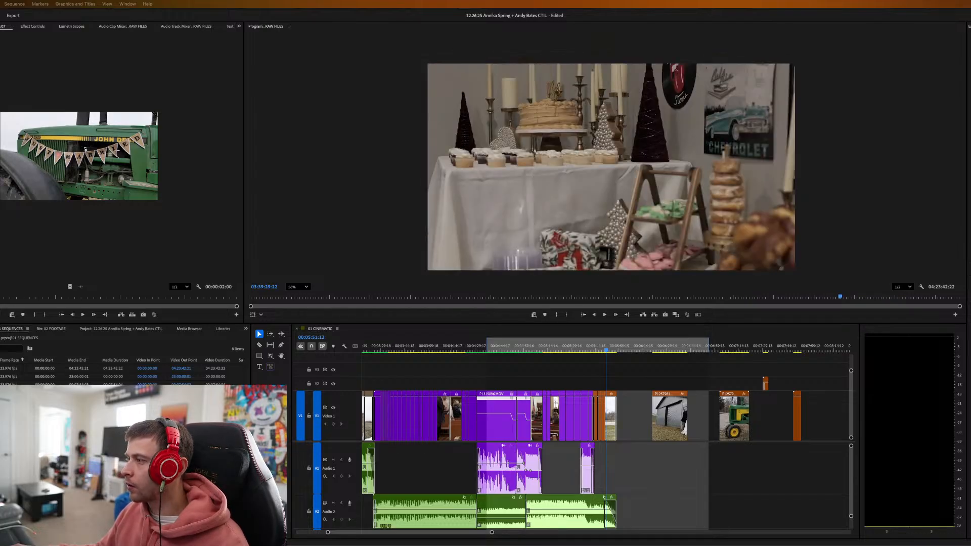
Bring the RAW FILES timeline over the main workspace, scrub to the cake cutting at 03:38:49:23, and move the timeline away again.
left_click_drag(710, 395, 485, 140)
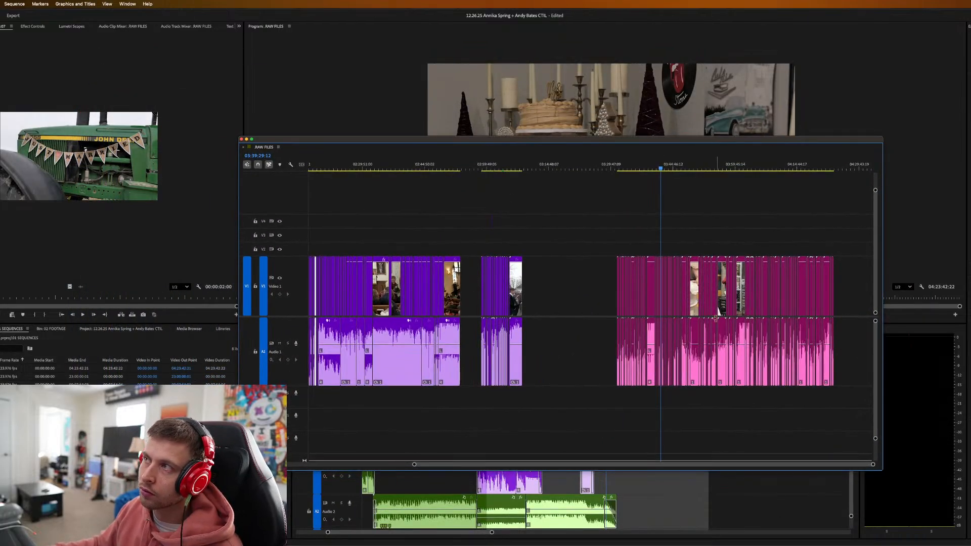
left_click_drag(632, 168, 650, 172)
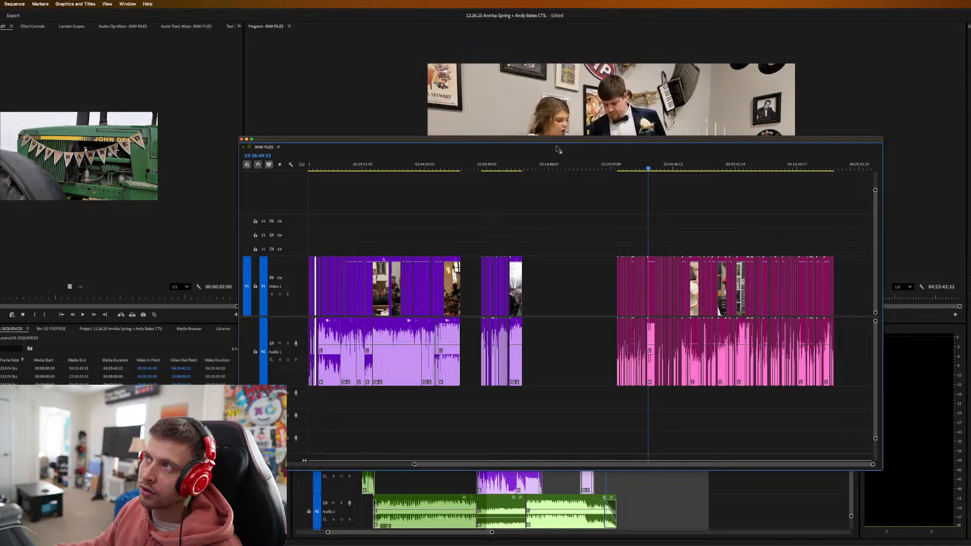
left_click_drag(553, 139, 970, 445)
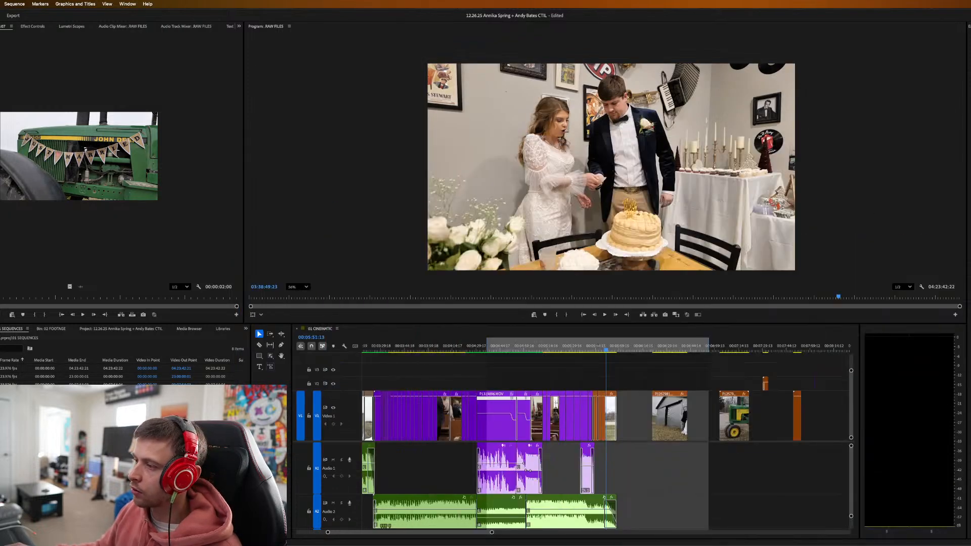
In 01 CINEMATIC, mark the range from the church recessional to 00:06:01:04 and render its previews.
left_click(555, 348)
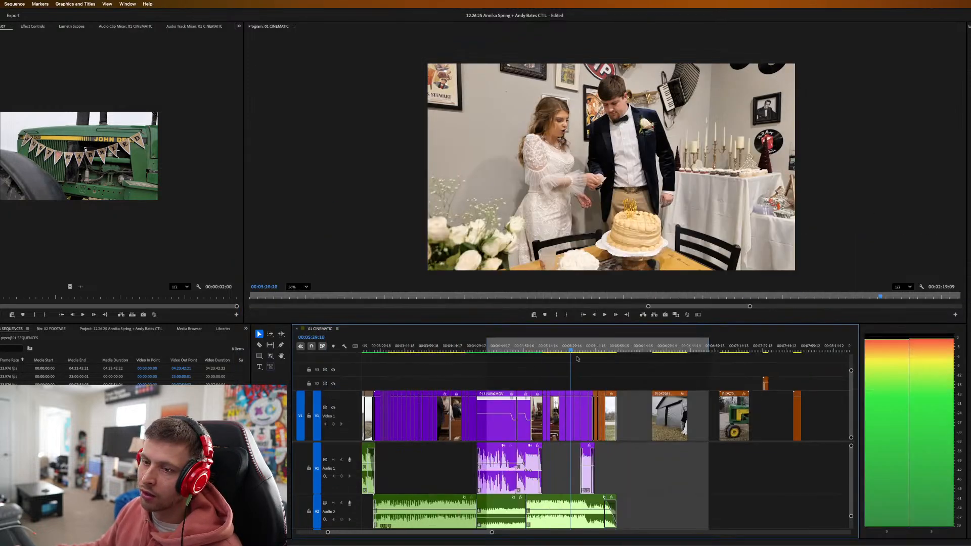
left_click(575, 348)
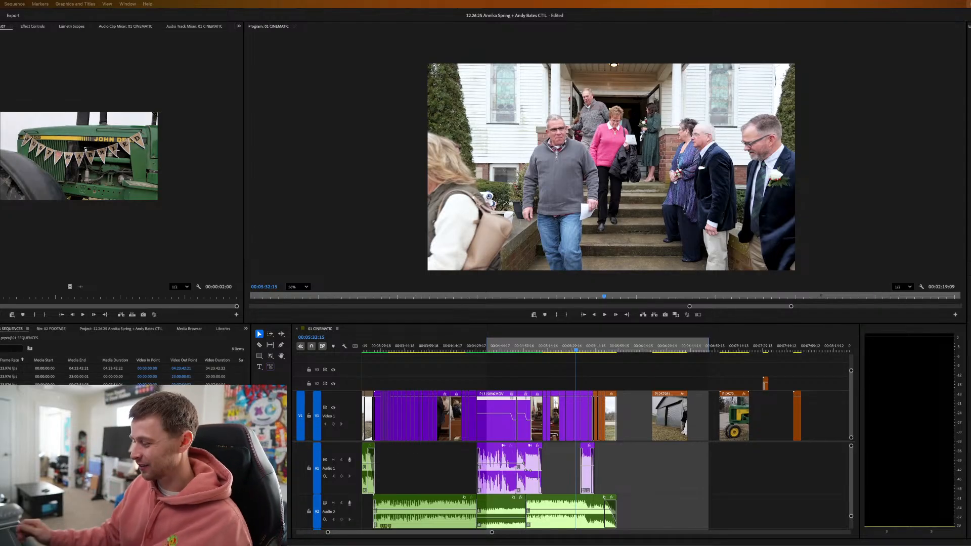
left_click(622, 349)
key("o")
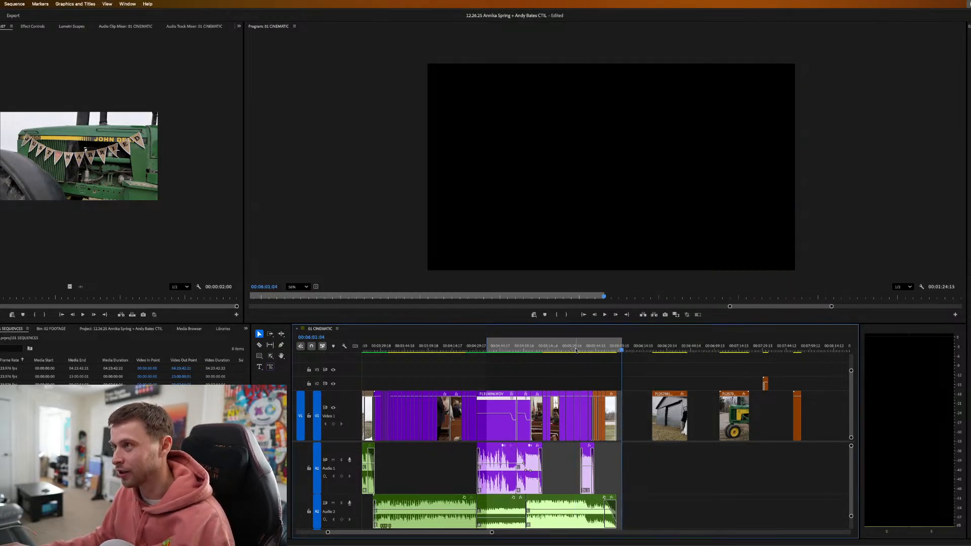
left_click(539, 350)
key("i")
key("Return")
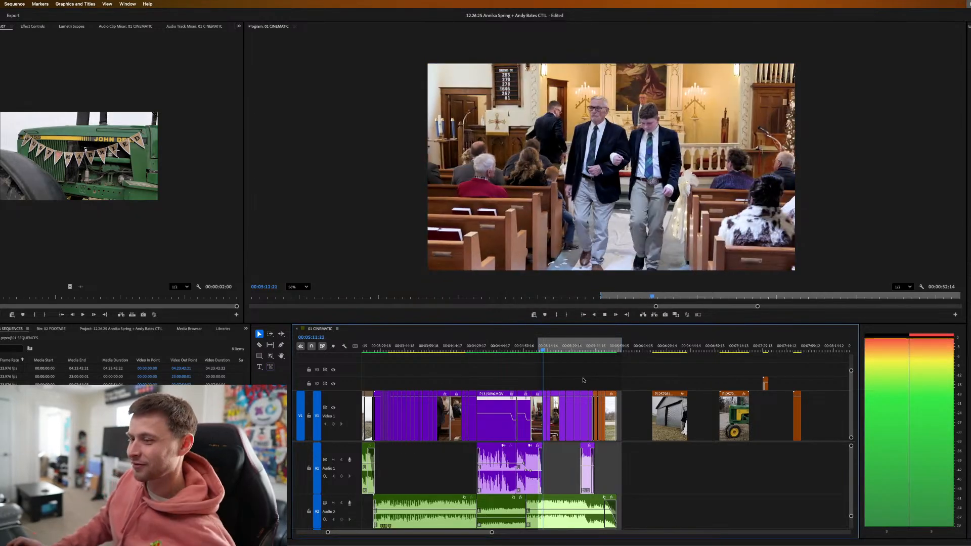
Mark the church range from 00:03:31:07 to just before the long ceremony clip, render it, and move the progress window aside.
key("space")
left_click(474, 346)
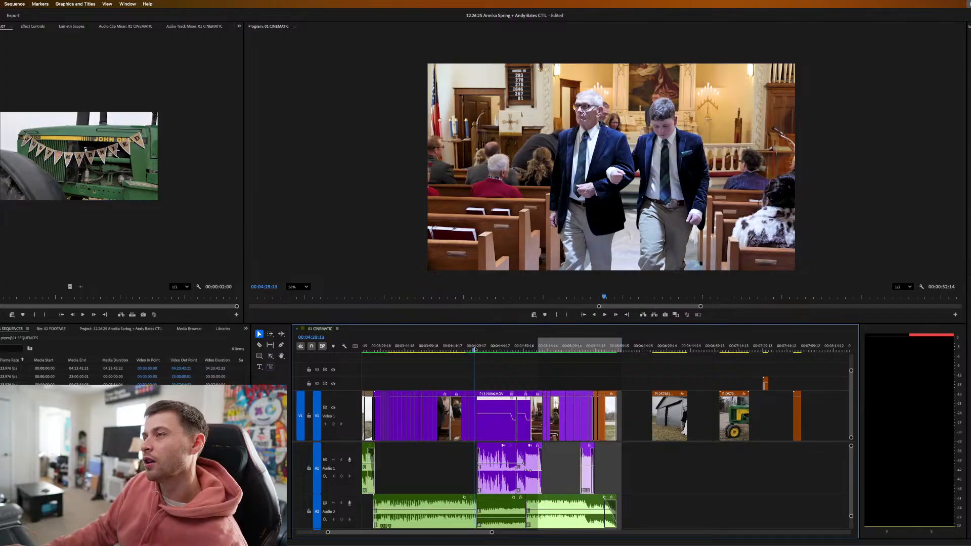
key("o")
left_click(383, 345)
key("i")
middle_click(411, 381)
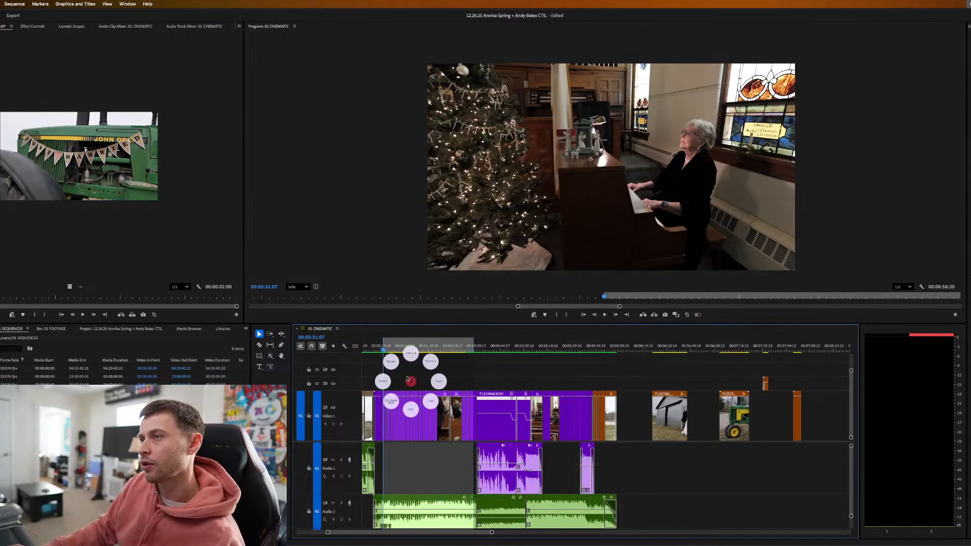
left_click(396, 368)
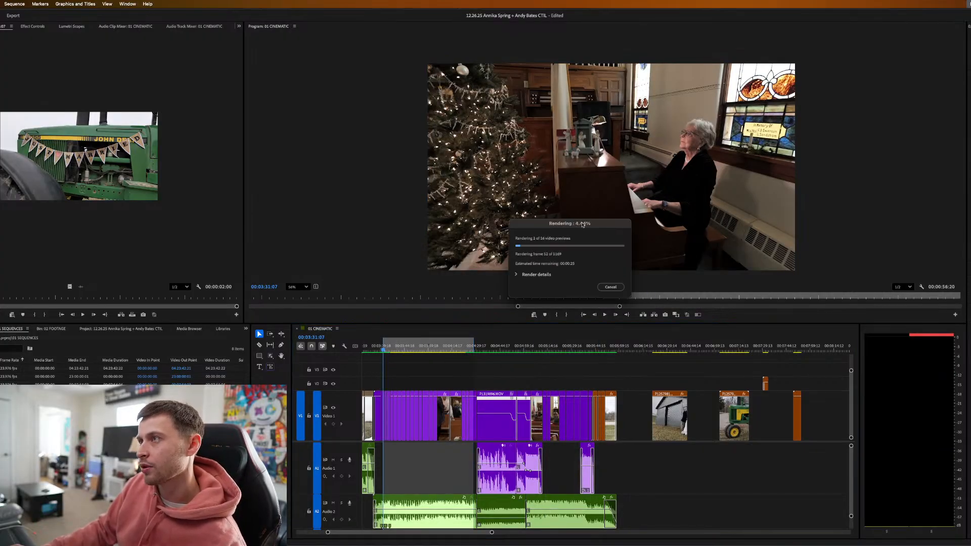
left_click_drag(580, 225, 380, 198)
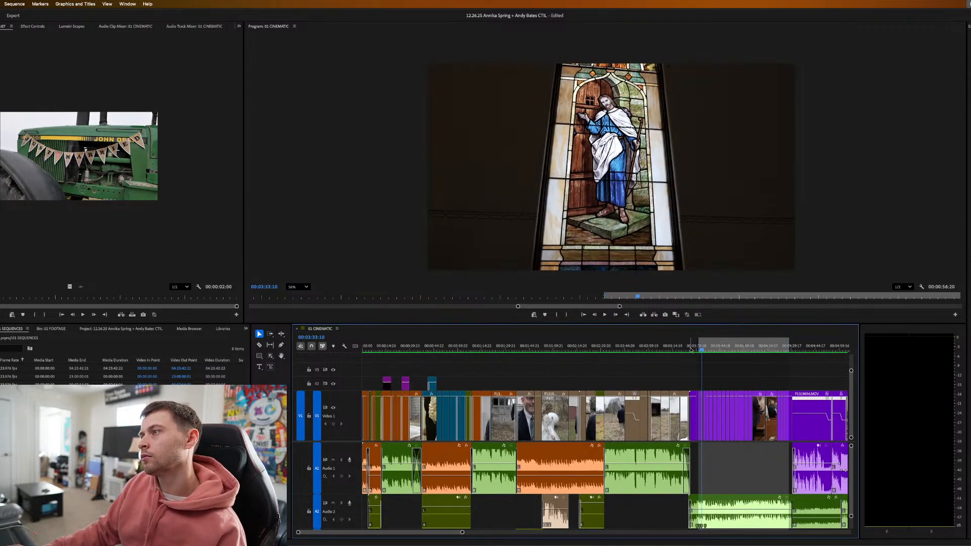
Extend the marked range from the sequence start to the end of the wide tractor clip and play from the beginning.
key("Home")
key("i")
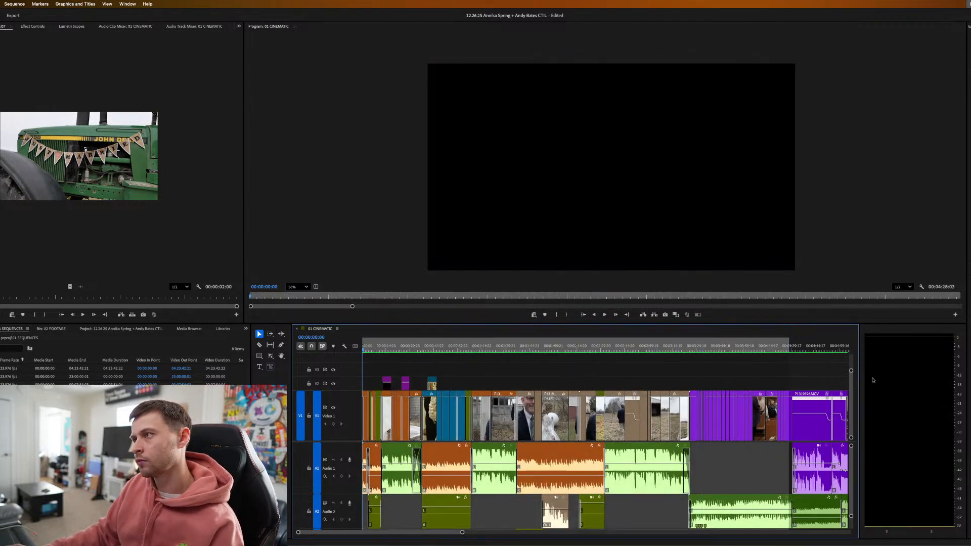
key("minus")
key("minus")
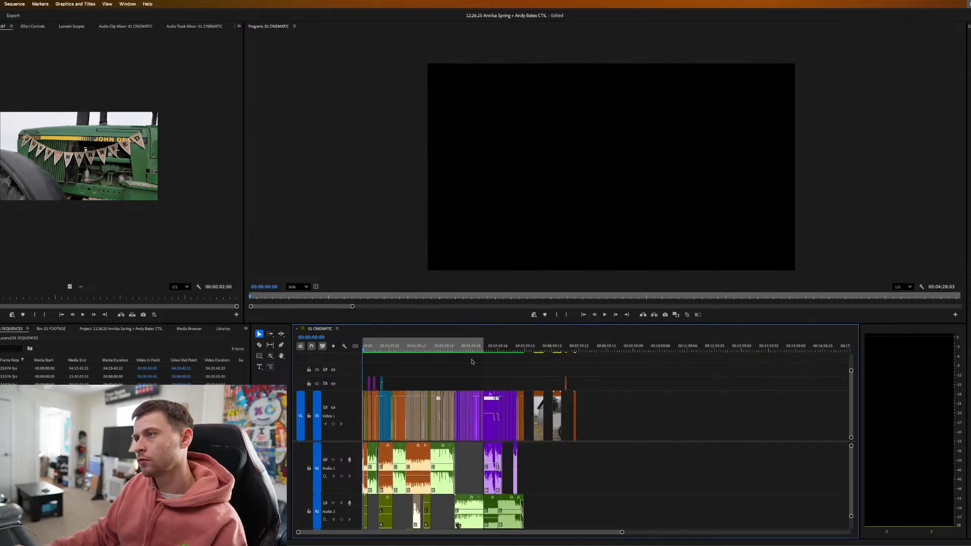
left_click_drag(484, 344, 524, 345)
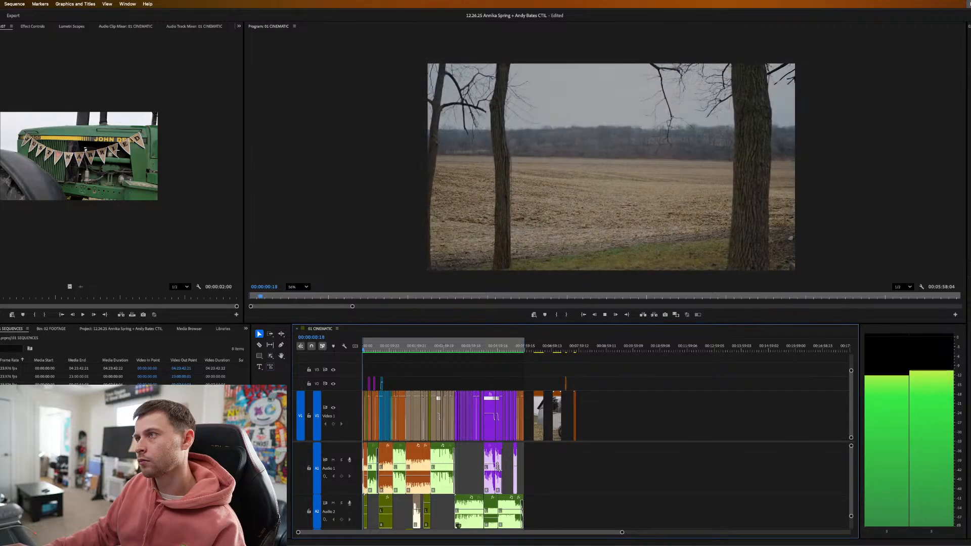
Review playback of the opening, the couple's fence portrait leading into the church segment, and the tractor ending.
key("equal")
key("equal")
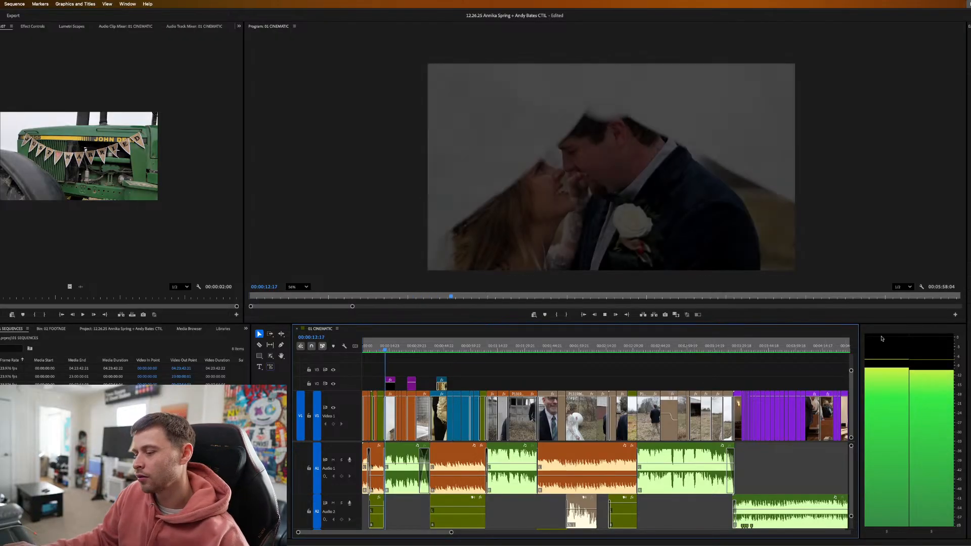
left_click(728, 348)
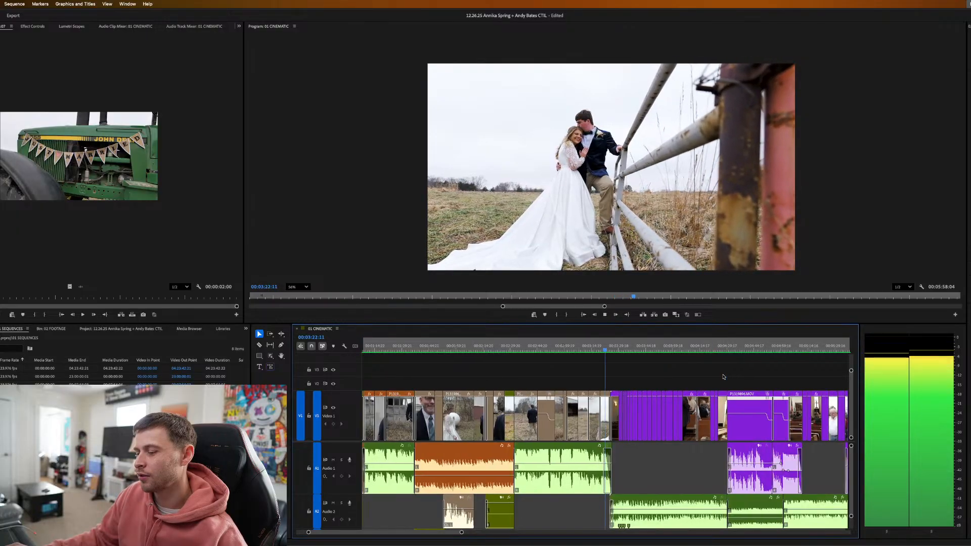
scroll(711, 367, "down", 5)
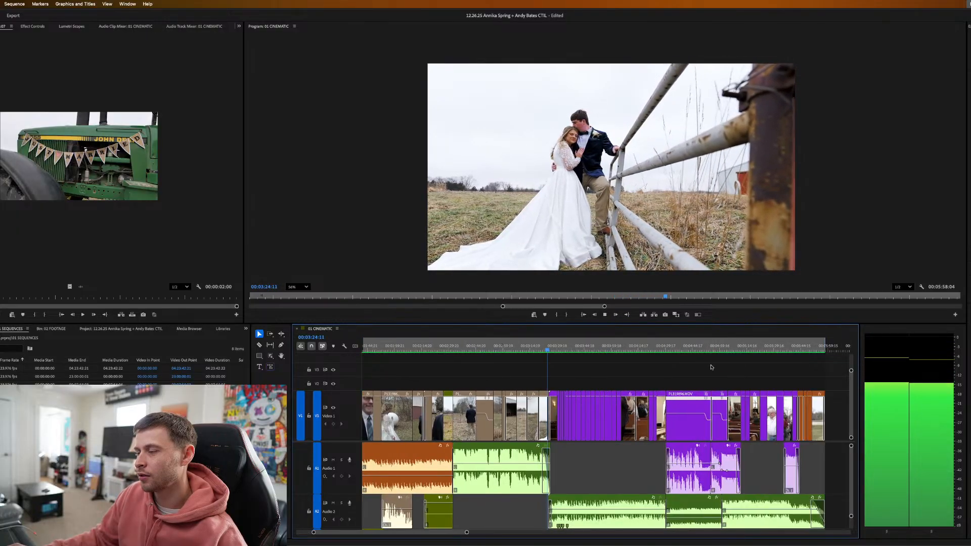
left_click(743, 347)
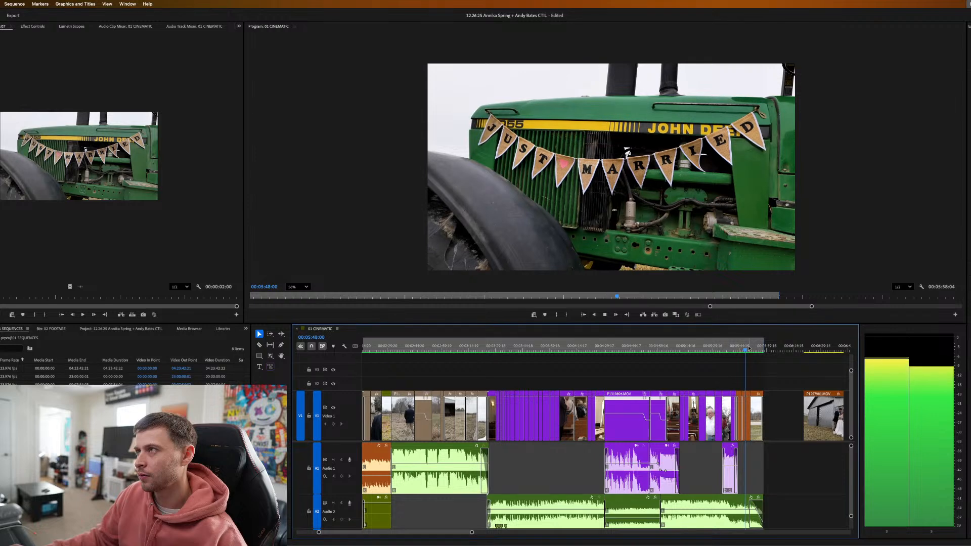
scroll(743, 376, "down", 3)
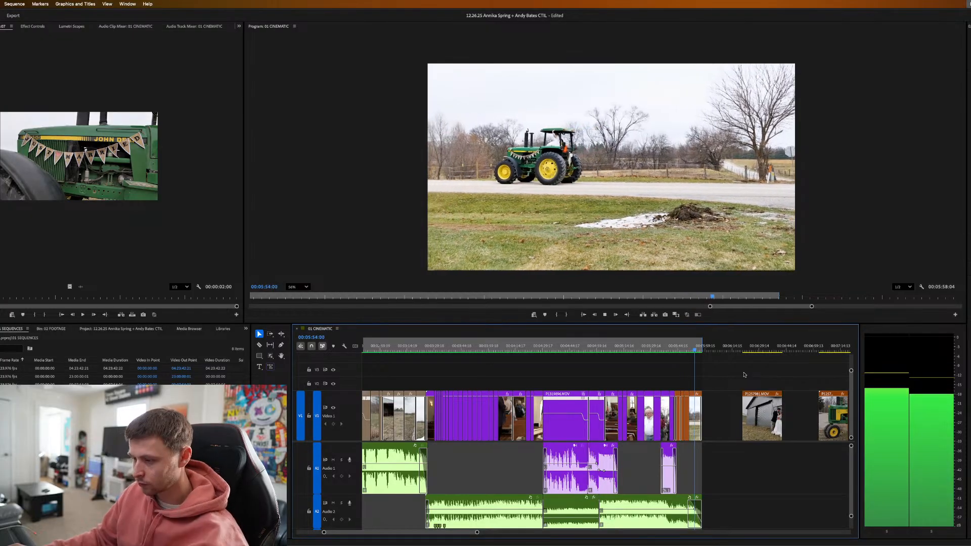
Delete the leftover barn portrait, tractor portrait and remaining loose clips after the tractor ending in 01 CINEMATIC.
left_click(750, 349)
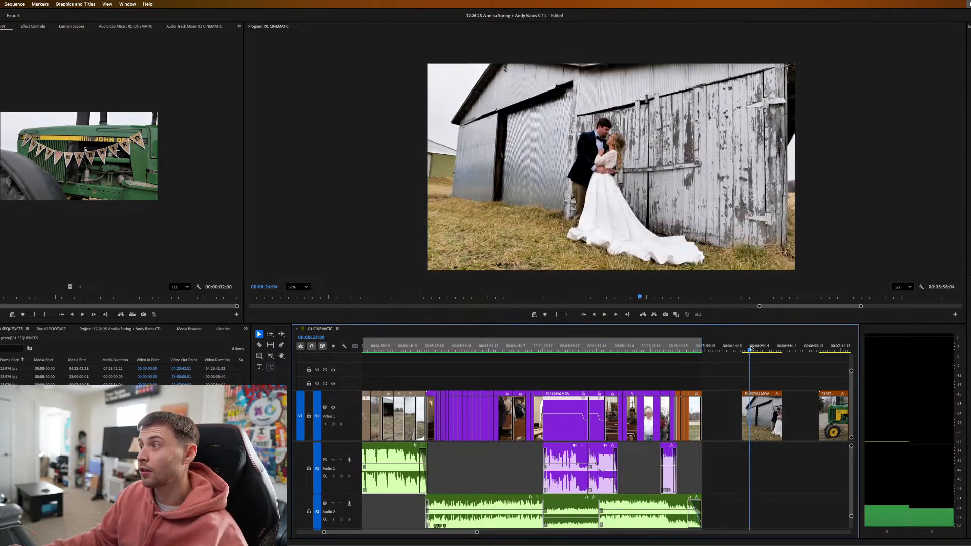
mouse_move(770, 412)
left_mouse_down()
mouse_move(729, 411)
mouse_move(754, 414)
left_mouse_up()
scroll(752, 415, "down", 5)
left_click(626, 346)
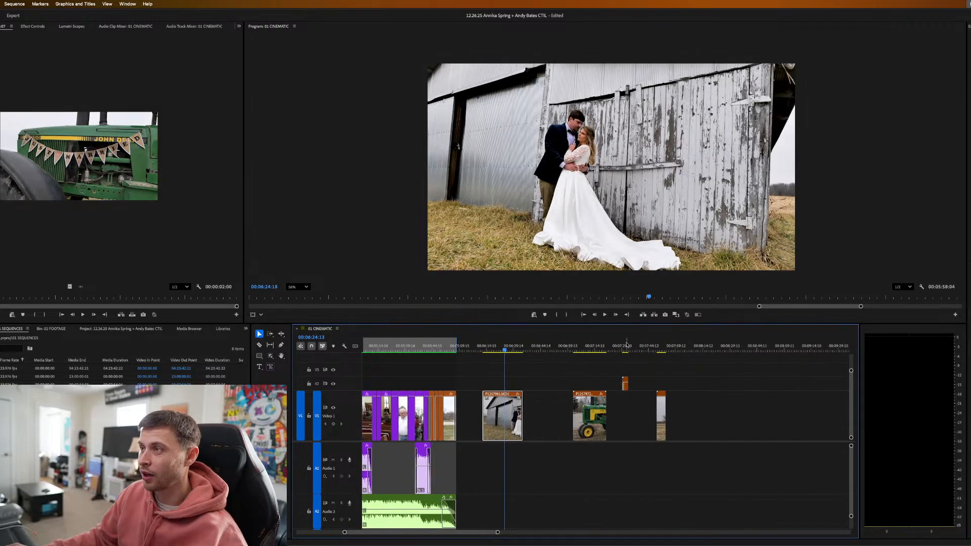
left_click_drag(627, 347, 664, 346)
left_click(590, 346)
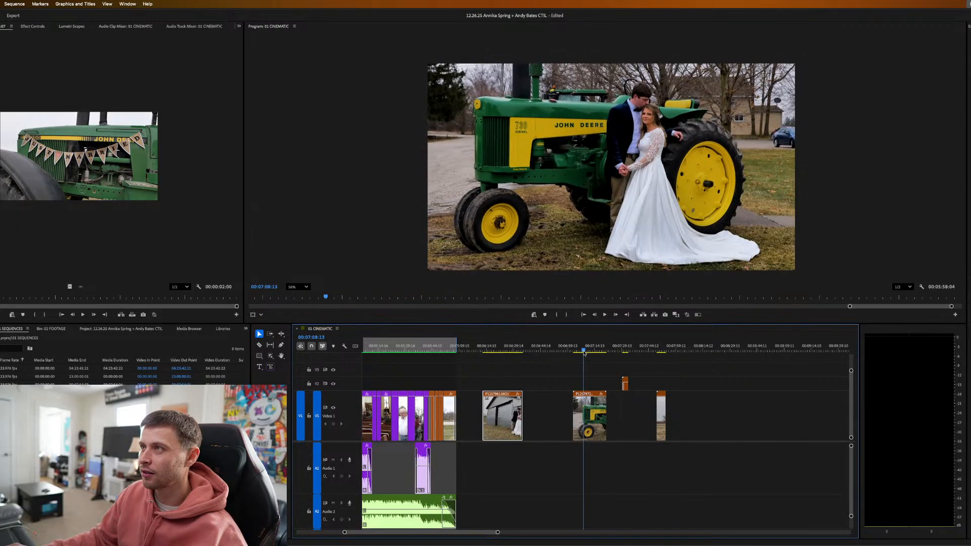
left_click_drag(573, 363, 788, 472)
key("Delete")
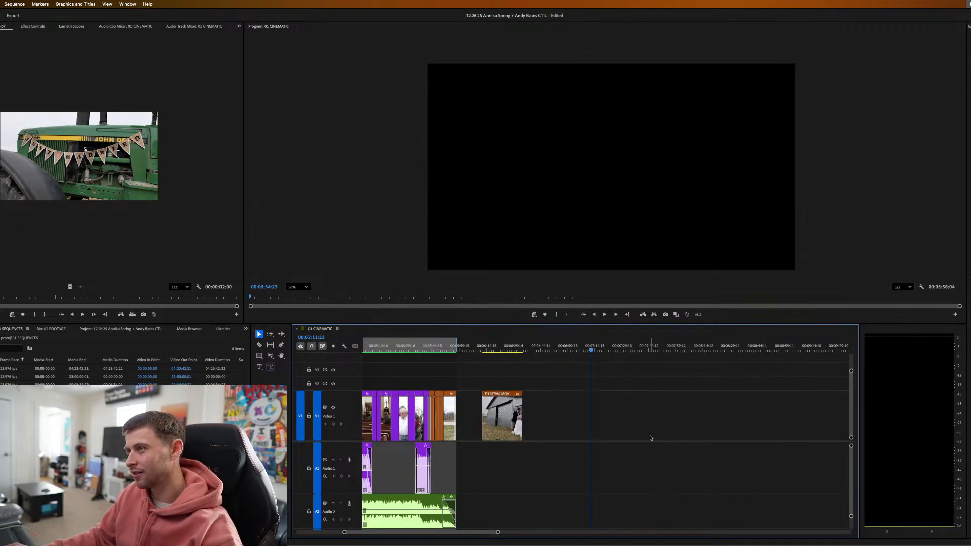
left_click(512, 424)
key("Delete")
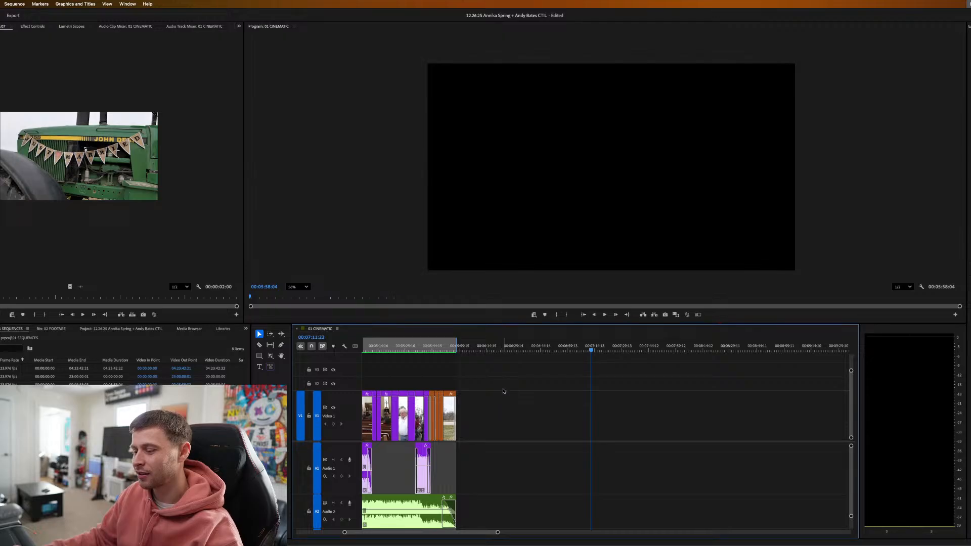
Review playback of 01 CINEMATIC from the confetti church exit through the wide tractor ending.
key("minus")
key("minus")
left_click_drag(496, 352, 362, 381)
middle_click(523, 385)
left_click(522, 384)
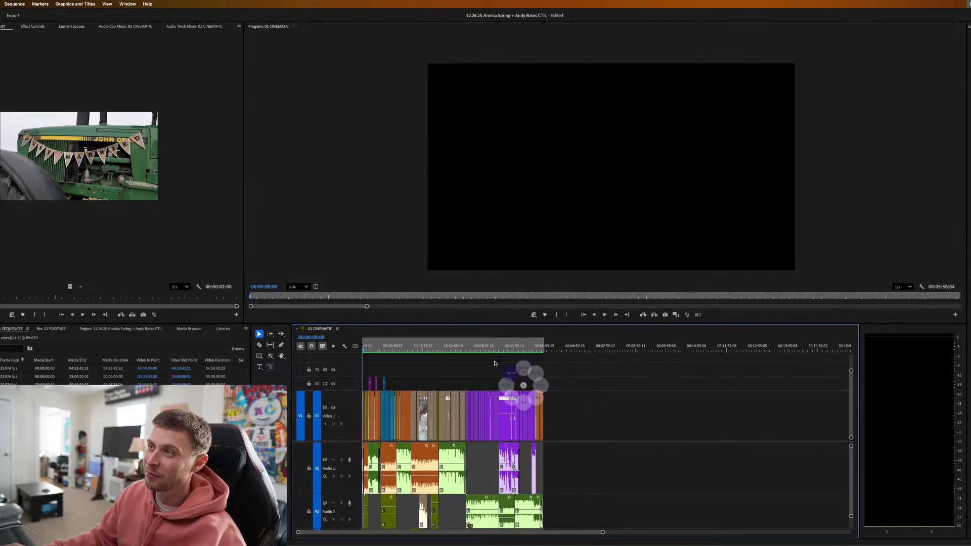
key("space")
left_click(537, 347)
left_click_drag(537, 347, 533, 348)
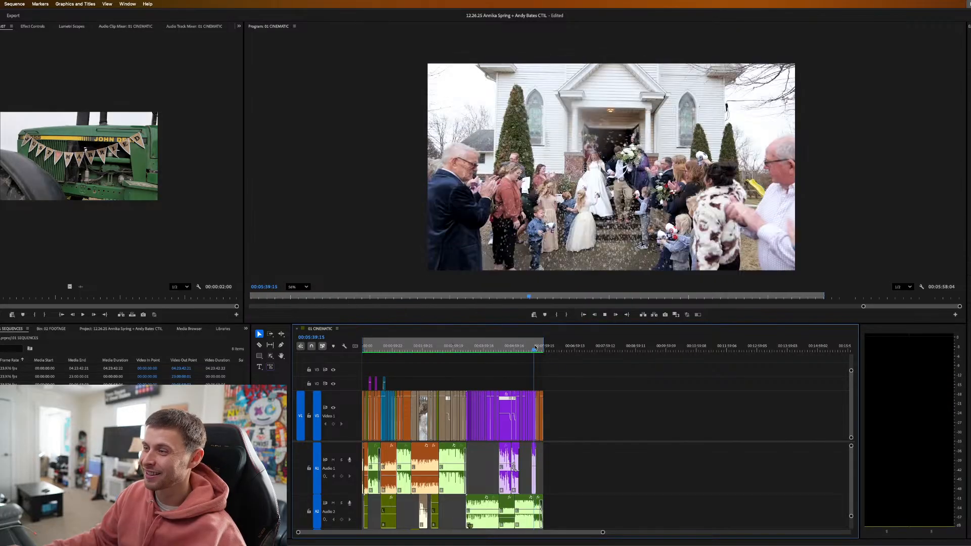
key("space")
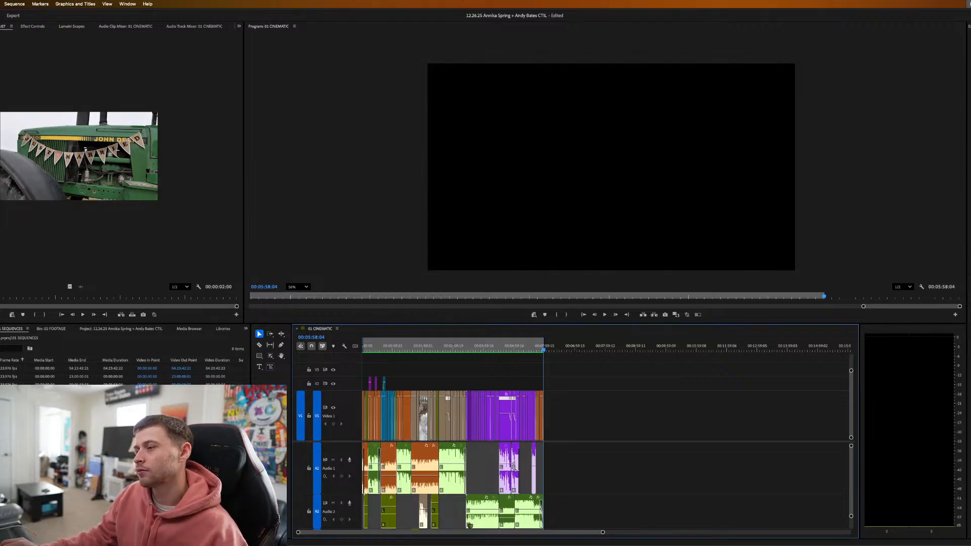
left_click(539, 346)
key("space")
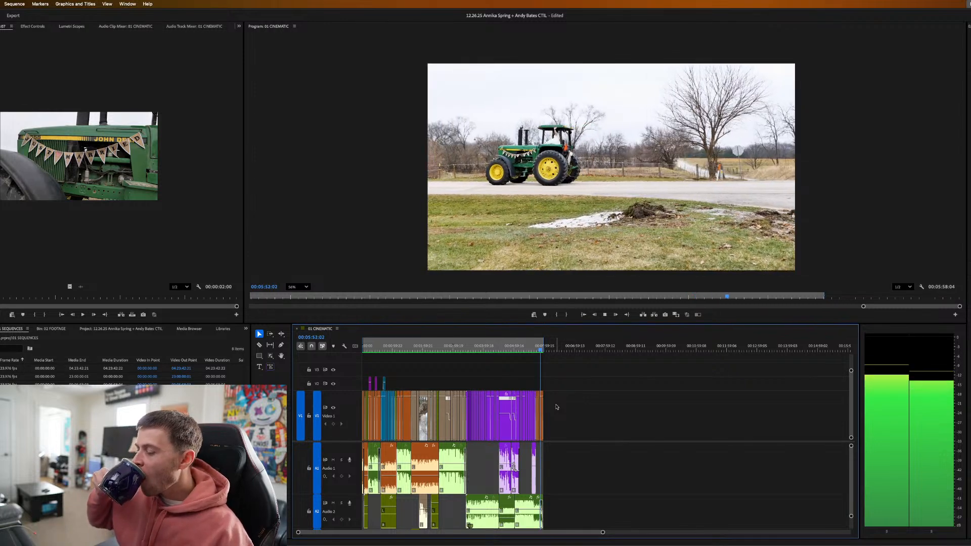
key("space")
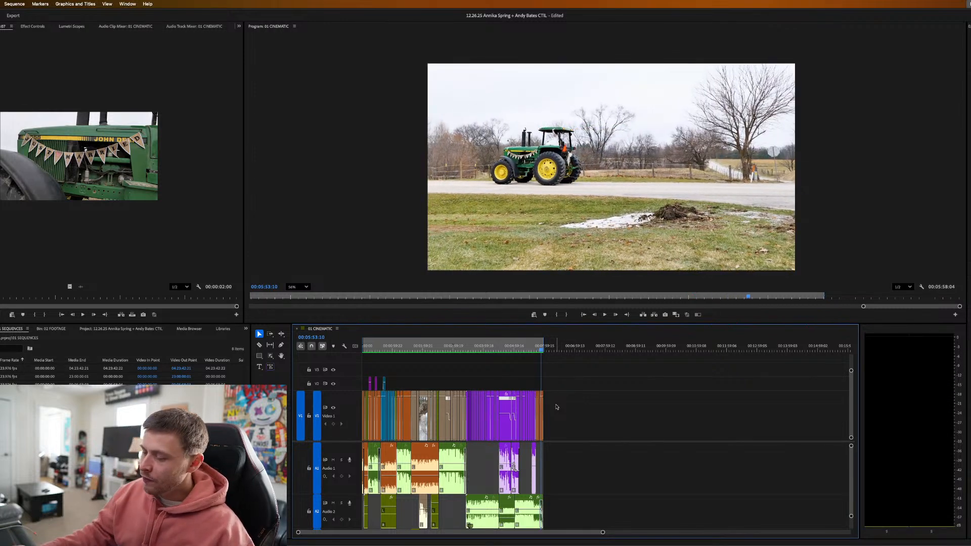
key("space")
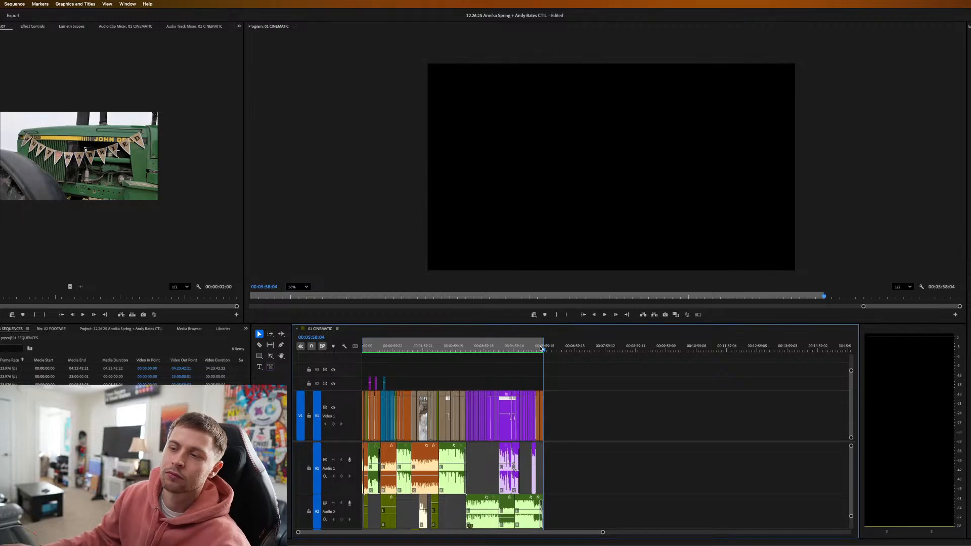
Scan the reception details in RAW FILES, from the cake and floral decor back to the Christmas tree photo display.
key("super+m")
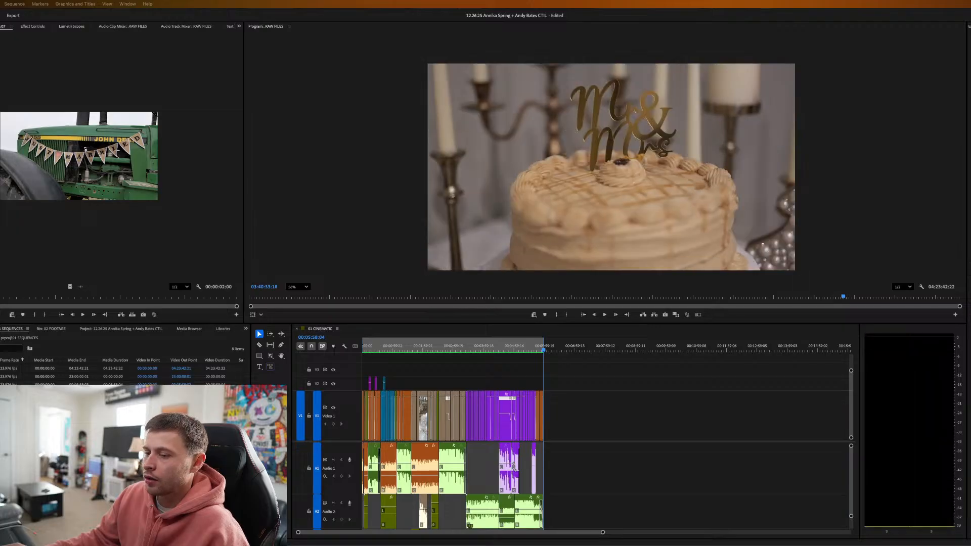
key("space")
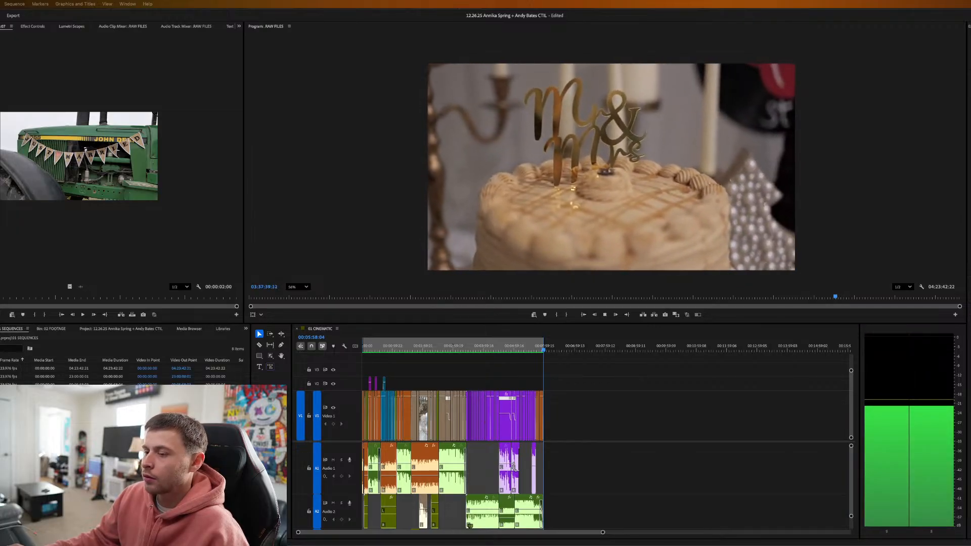
key("space")
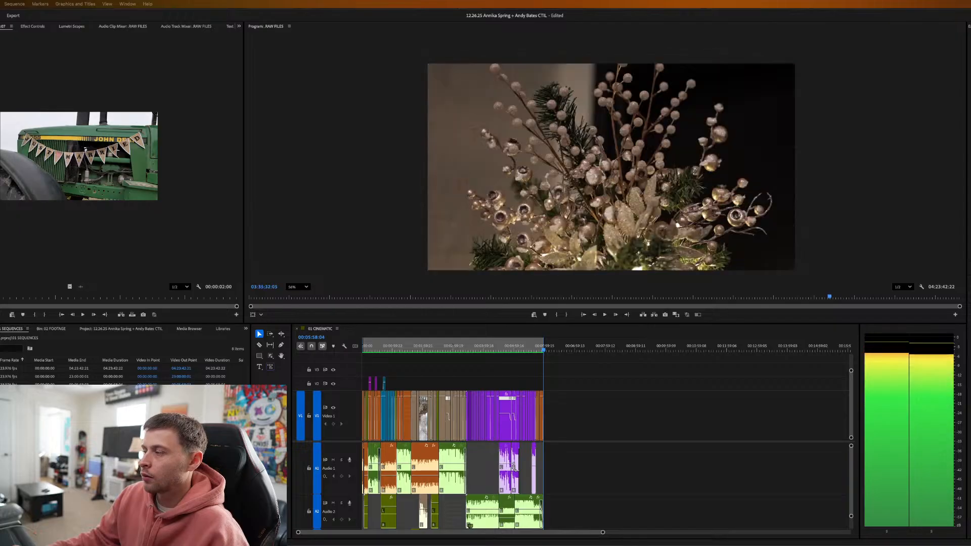
key("Up")
key("space")
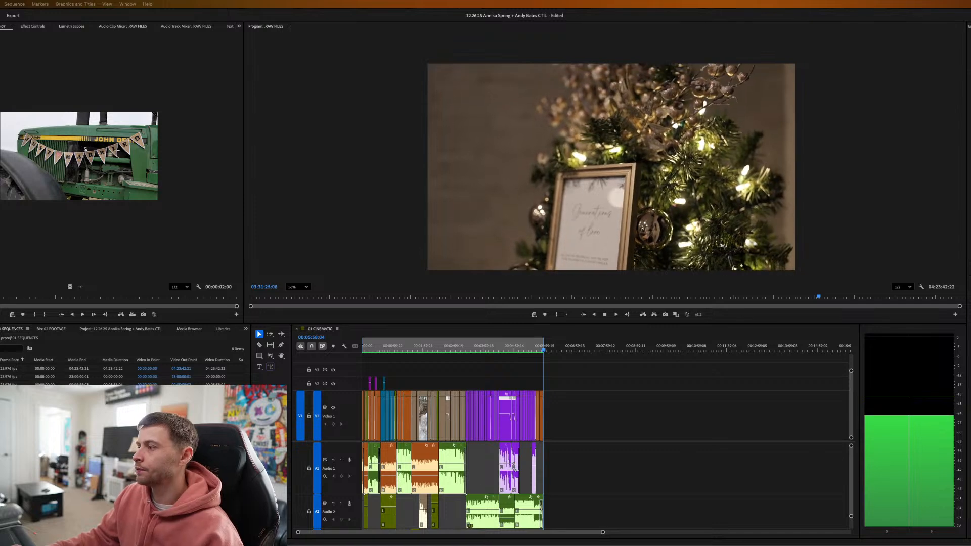
key("Up")
key("Up")
key("Up")
key("Up")
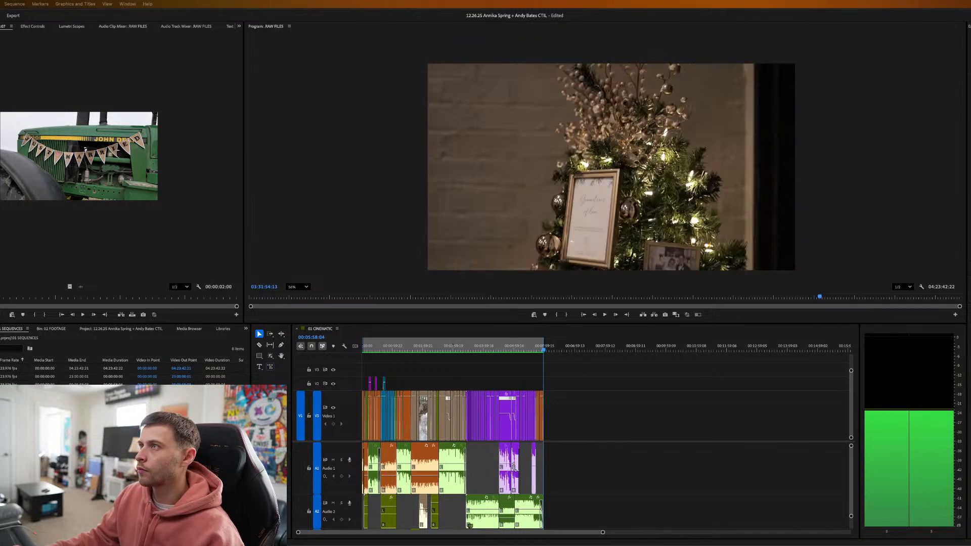
Find the framed tree photo dated 1973 in RAW FILES and place its clip after the tractor ending in 01 CINEMATIC.
key("k")
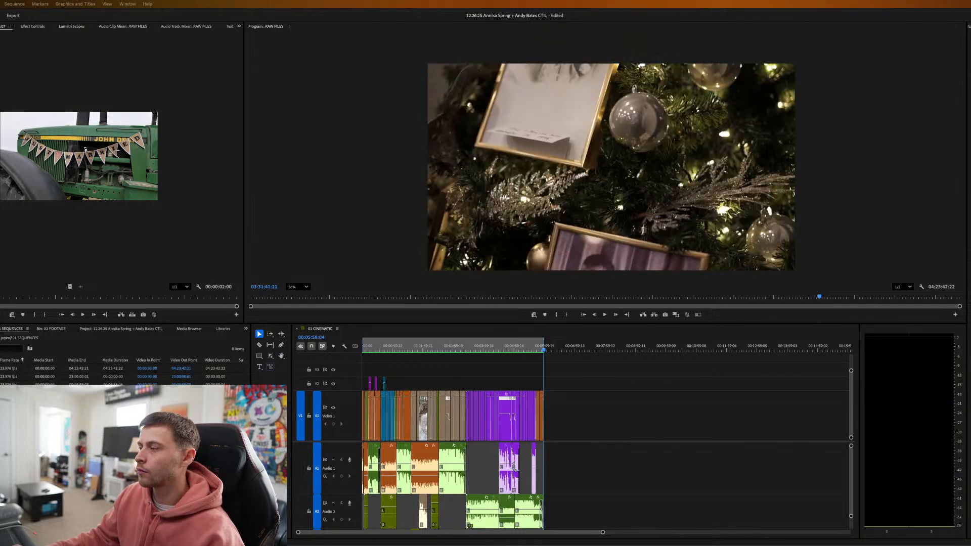
key("l")
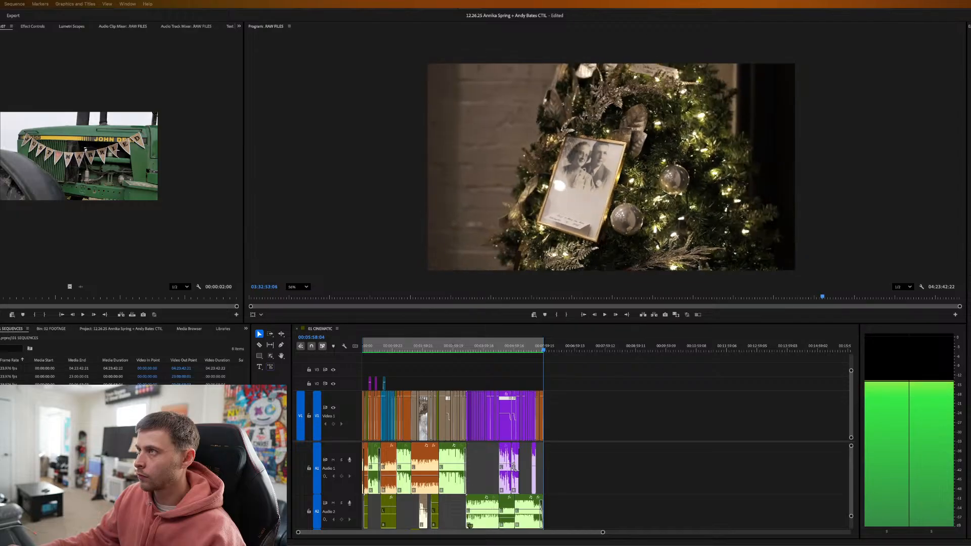
key("k")
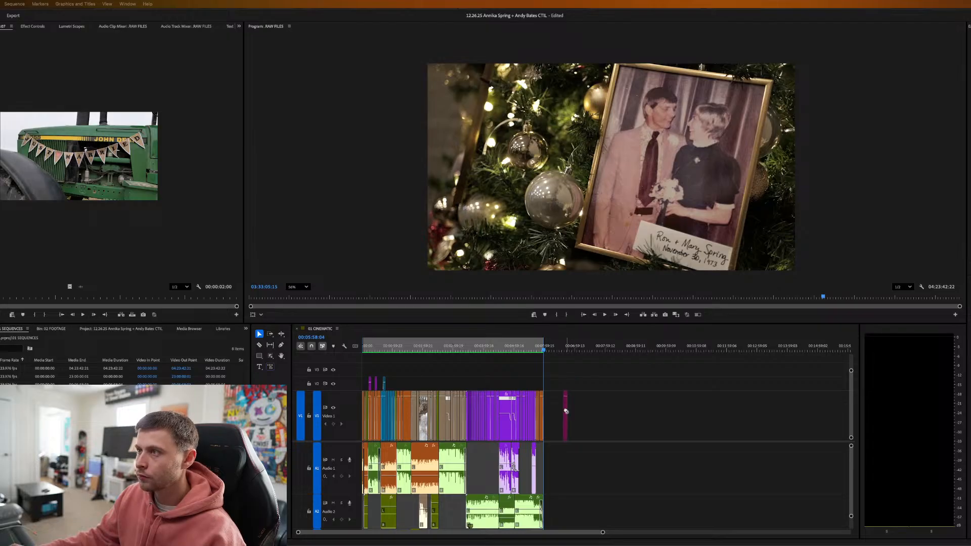
Find a steady shot of the framed wedding photo dated 1970 and add it behind the first framed-photo clip in 01 CINEMATIC.
key("l")
key("l")
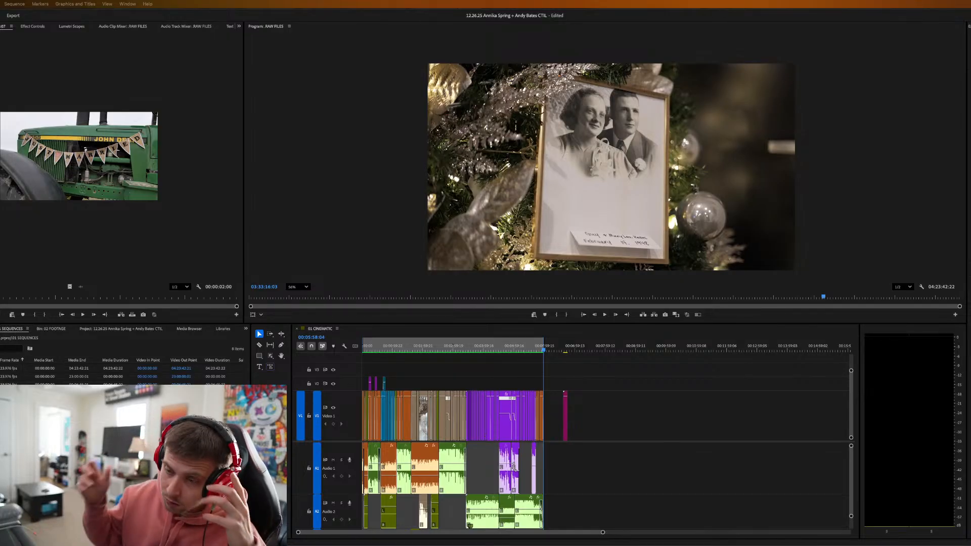
key("space")
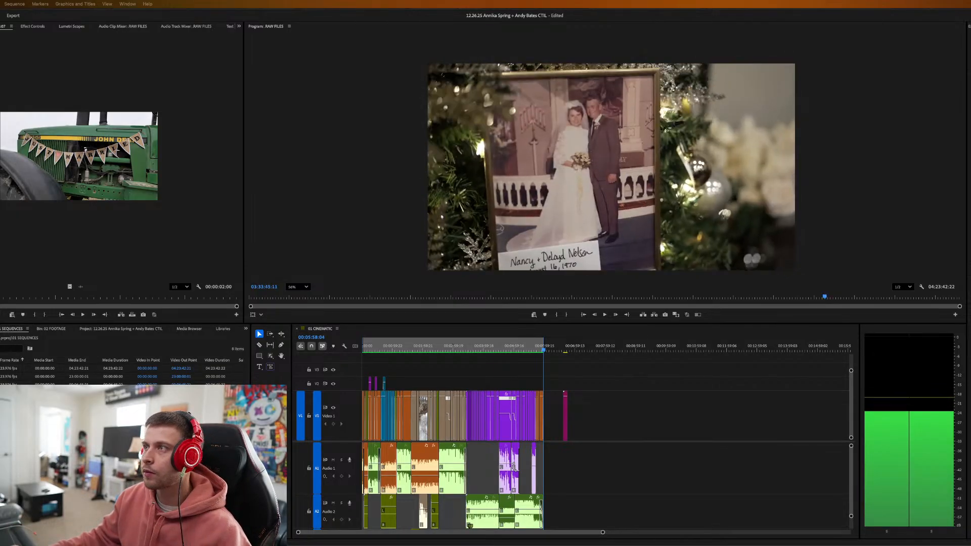
key("space")
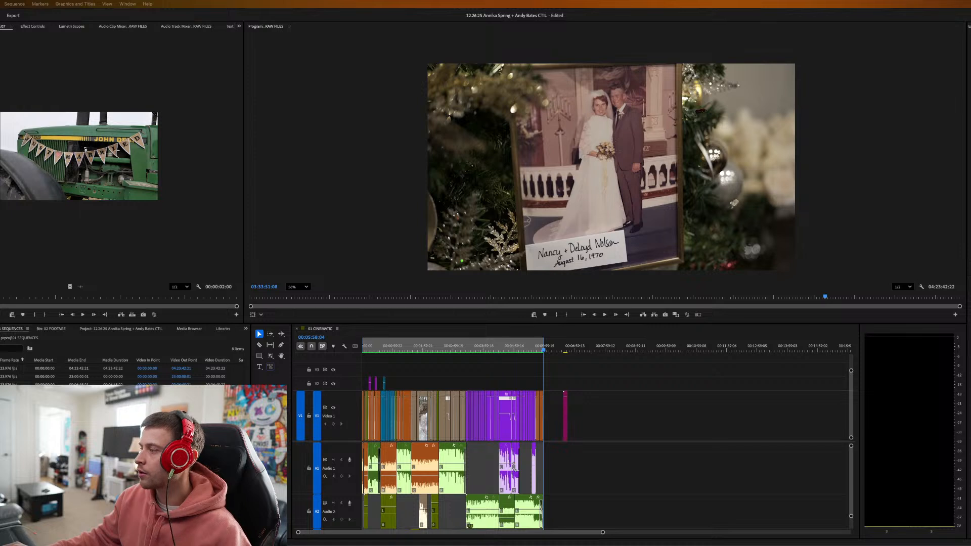
key("j")
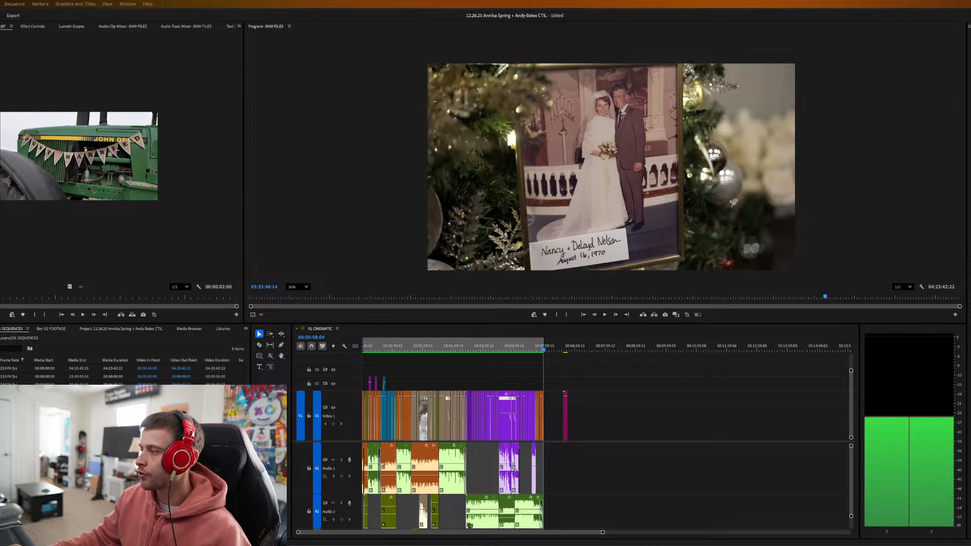
key("k")
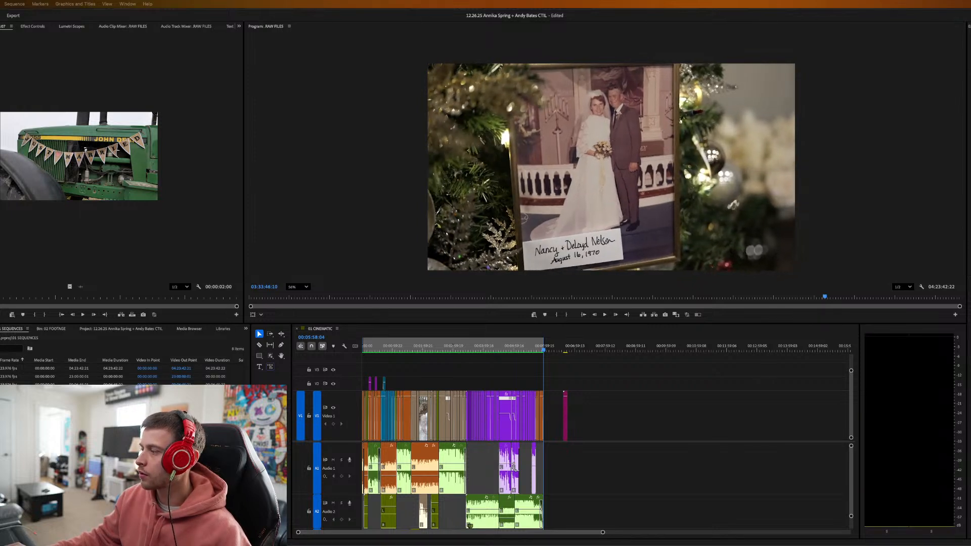
left_click_drag(854, 527, 570, 412)
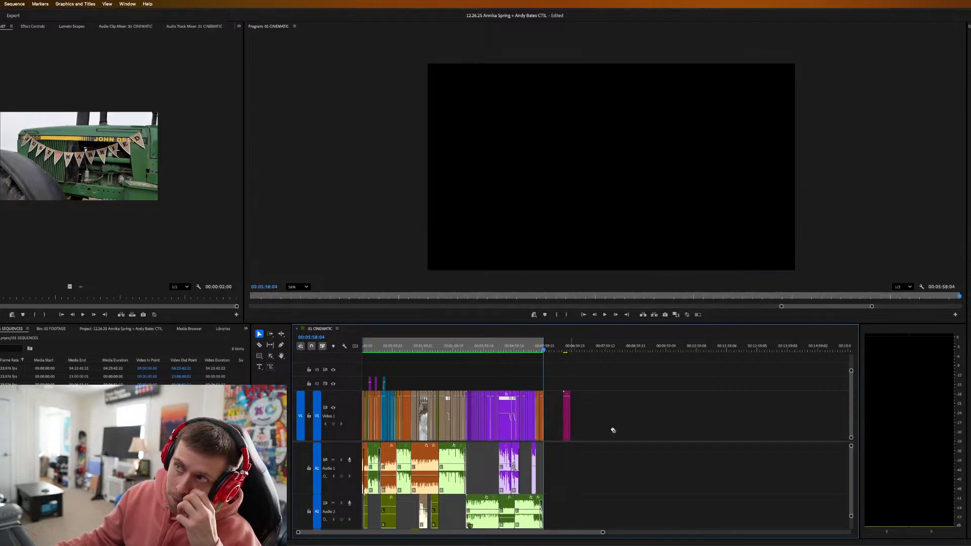
Find a steady shot of the black-and-white wedding photo dated 1956 and add it behind the other framed-photo clips.
key("l")
key("l")
key("l")
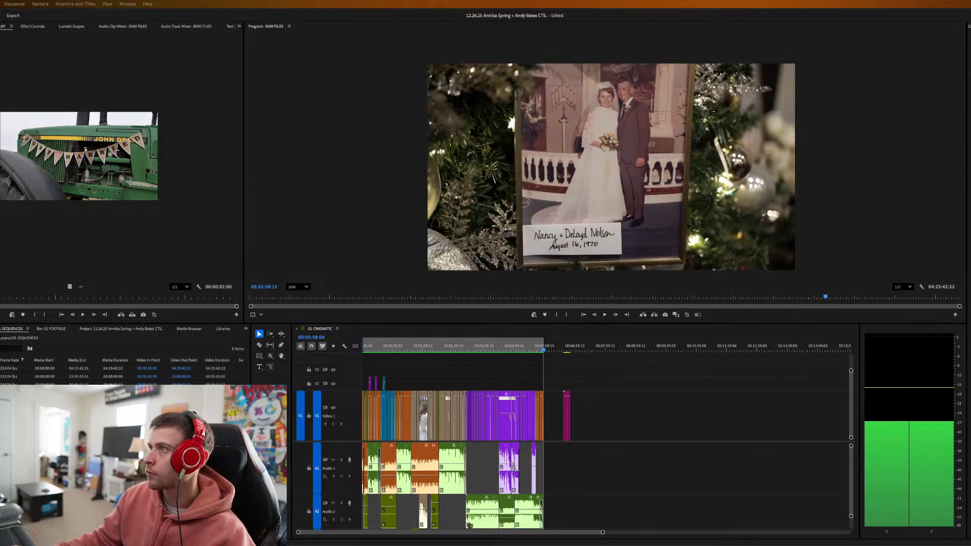
key("k")
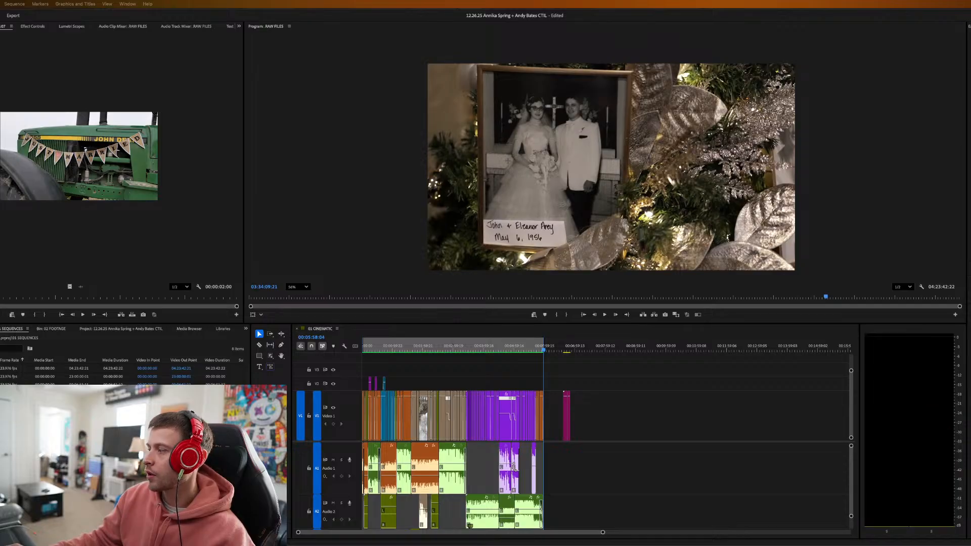
key("j")
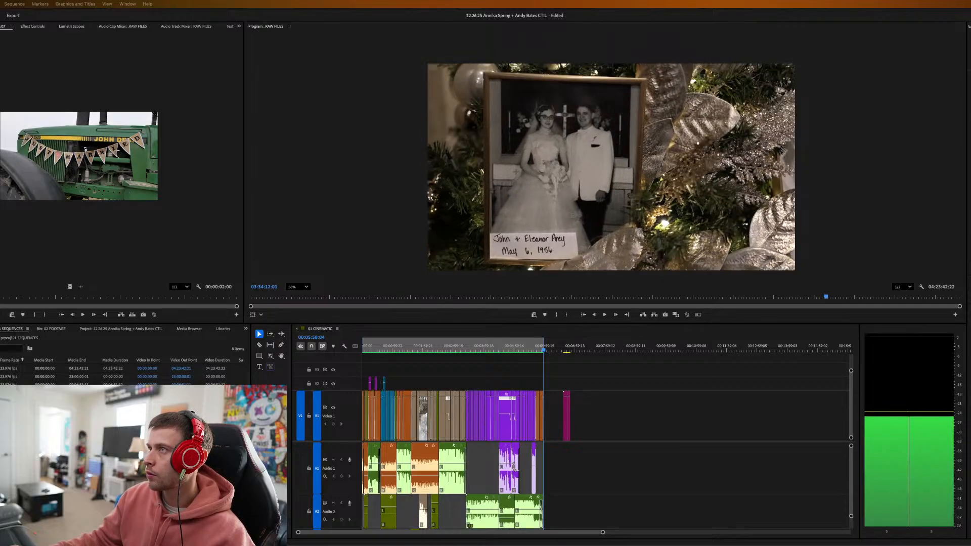
key("k")
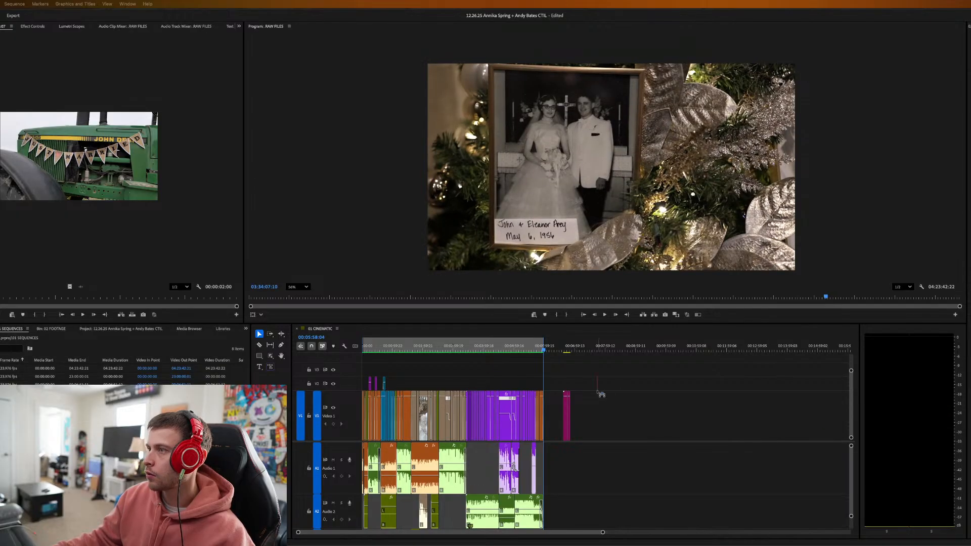
left_click_drag(573, 403, 573, 403)
Shorten the end of the first framed-photo clip and slow it to 40% speed.
left_click(566, 348)
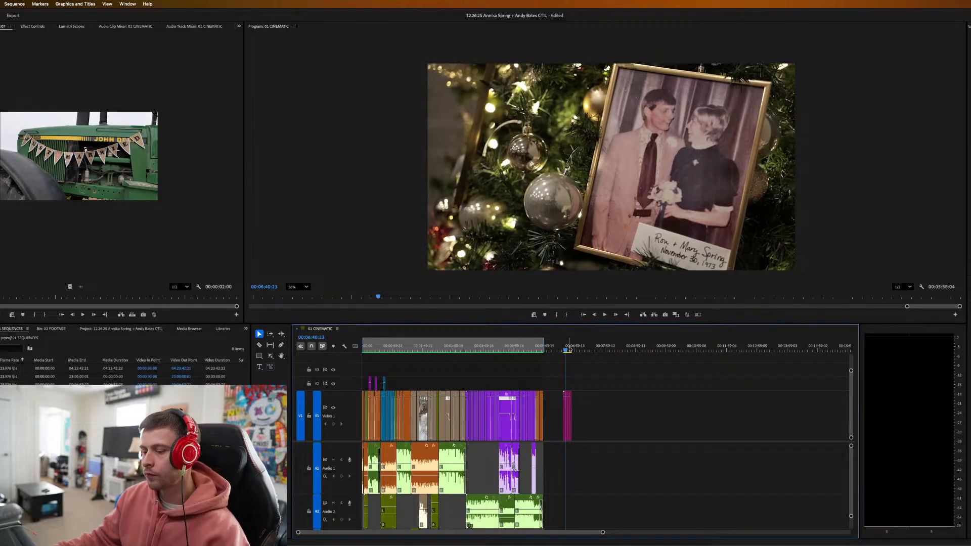
key("=")
key("=")
key("=")
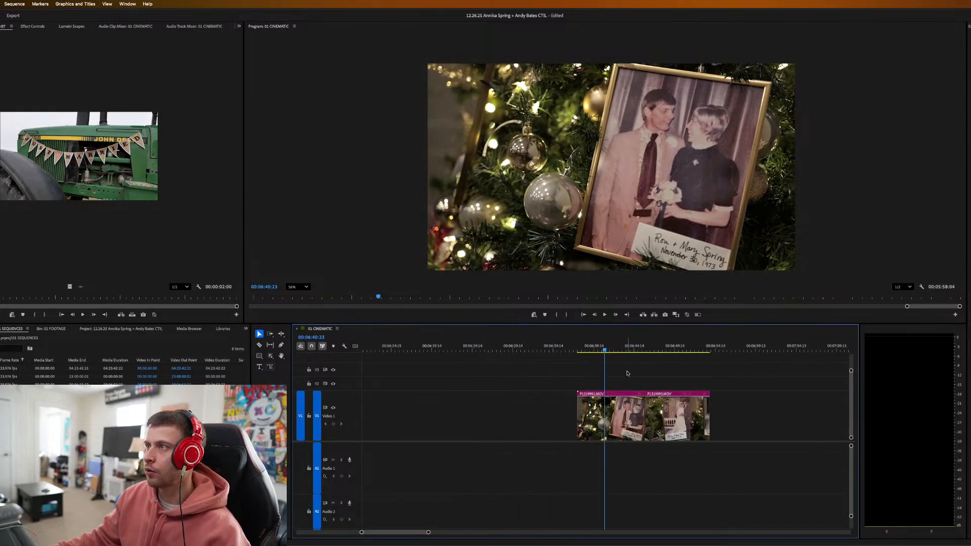
left_click_drag(644, 412, 618, 412)
left_click(607, 348)
left_click_drag(608, 350, 614, 349)
middle_click(597, 436)
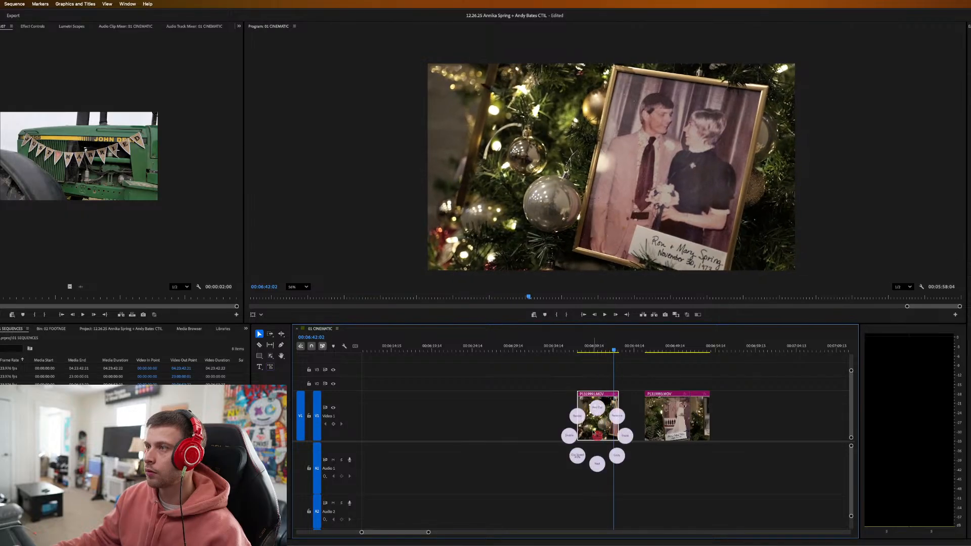
left_click(577, 456)
type("40")
key("Return")
Slow the second framed-photo clip, dated 1970, to 40% speed.
left_click(672, 420)
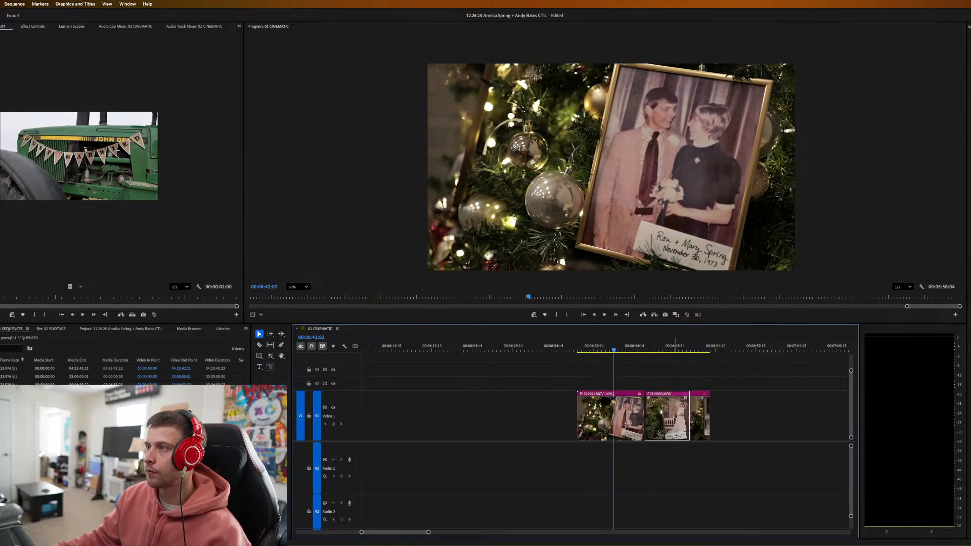
middle_click(672, 420)
left_click(654, 446)
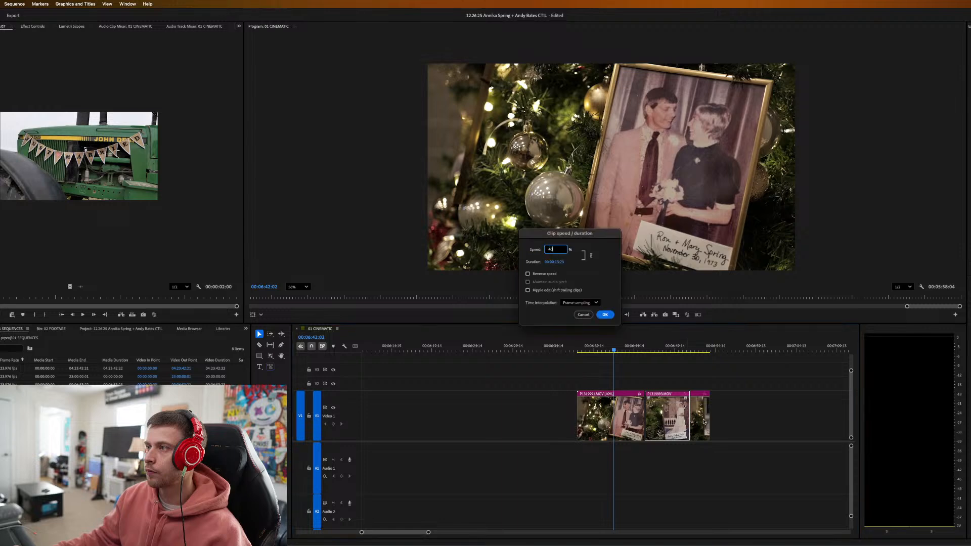
type("40")
key("Return")
Extend the third framed-photo clip, the black-and-white 1956 wedding photo, and slow it to 40% speed.
left_click(718, 417)
middle_click(720, 417)
left_click(705, 438)
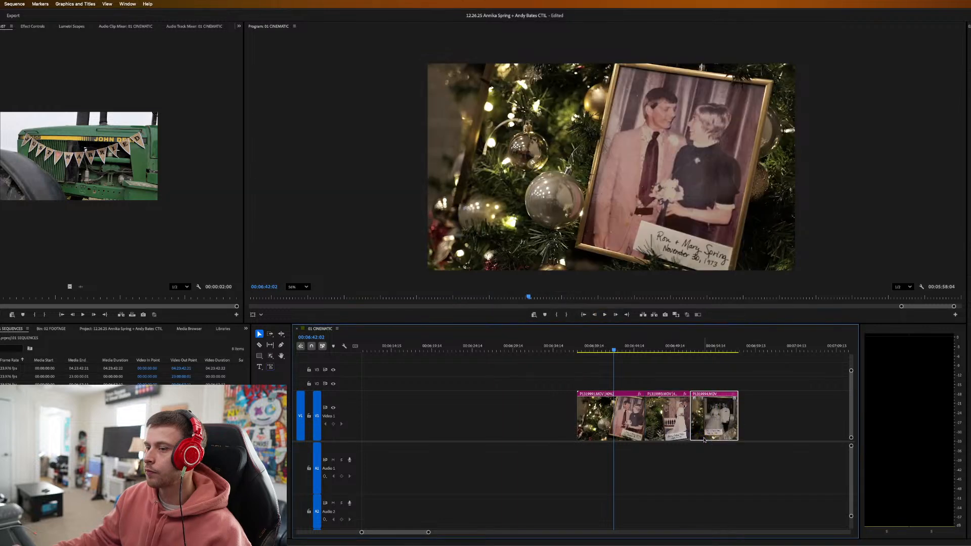
type("40")
key("Return")
Shorten the first two framed-photo clips, butt them together on Video 1, and play the sequence from their start.
left_click_drag(627, 349, 660, 367)
key("space")
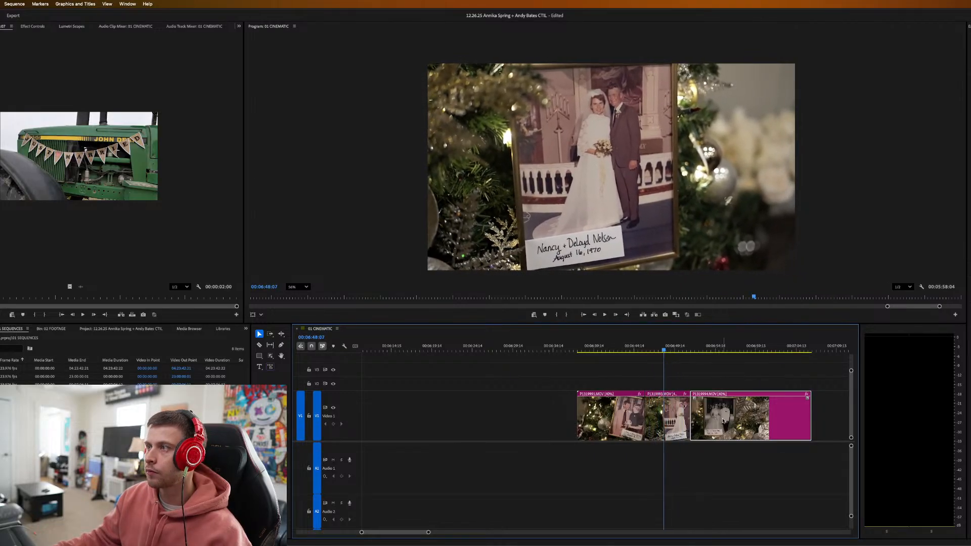
mouse_move(648, 417)
left_mouse_down()
mouse_move(662, 421)
mouse_move(637, 421)
left_mouse_up()
left_click(674, 422)
left_click_drag(632, 350, 577, 351)
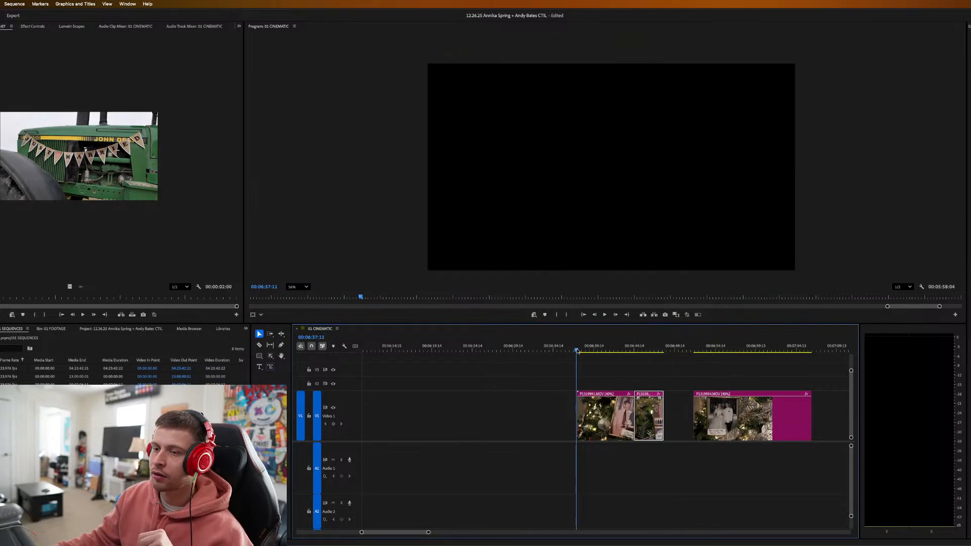
key("space")
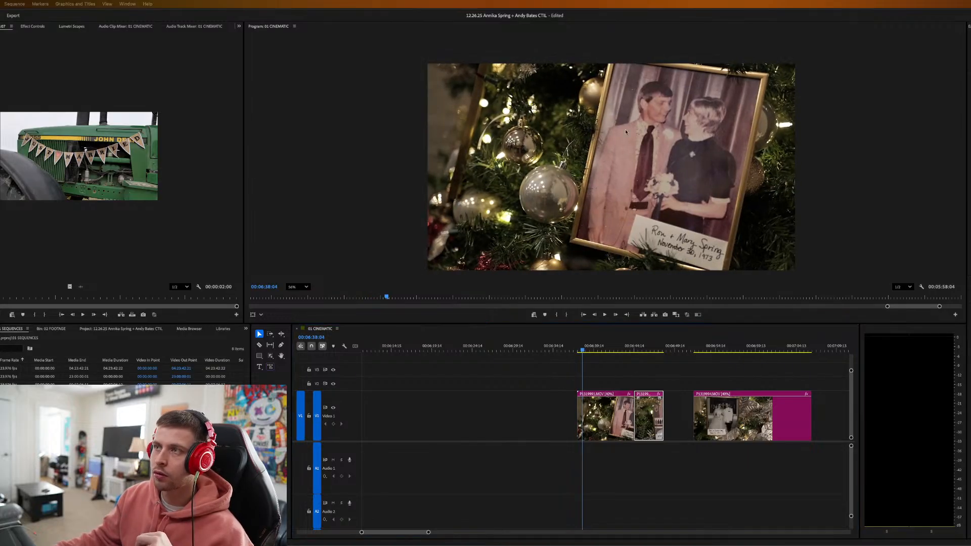
Switch to YouTube in the browser and search for "how to stream on multiple platforms using obs".
left_click_drag(626, 132, 649, 145)
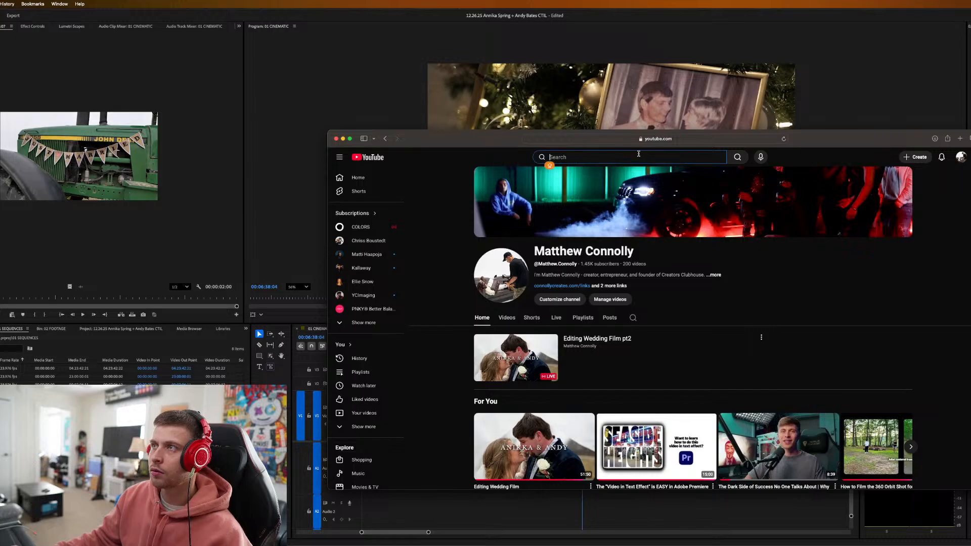
type("HOW TO S")
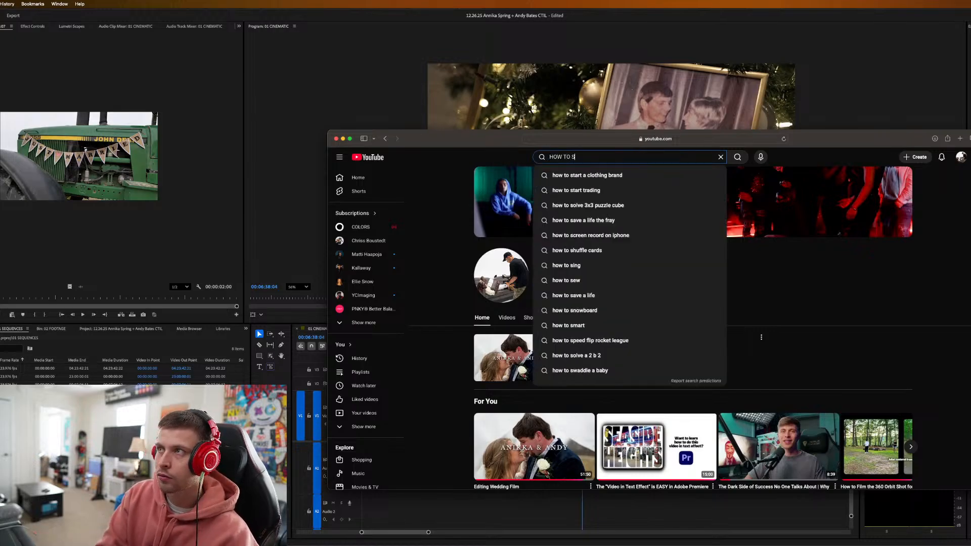
type("TREAM")
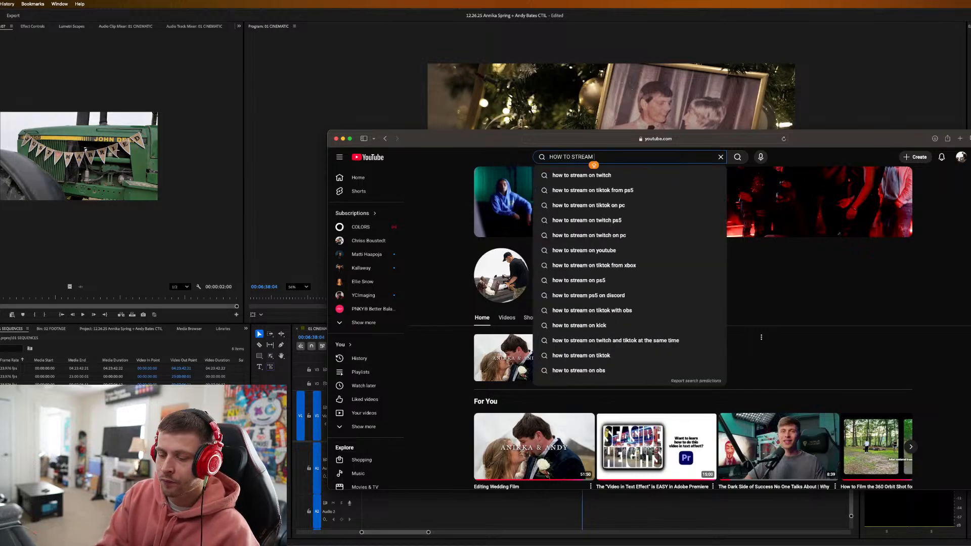
type(" ON MUL")
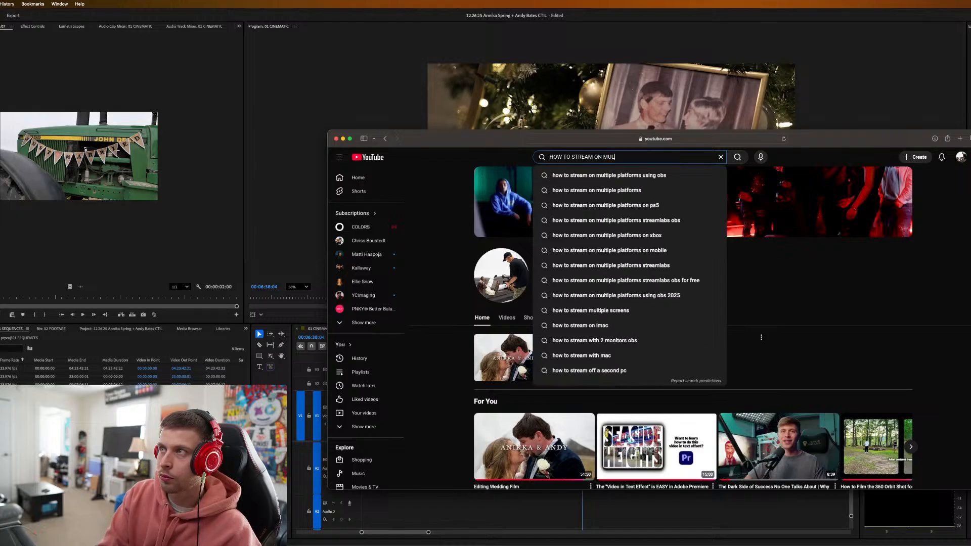
key("Down")
key("Return")
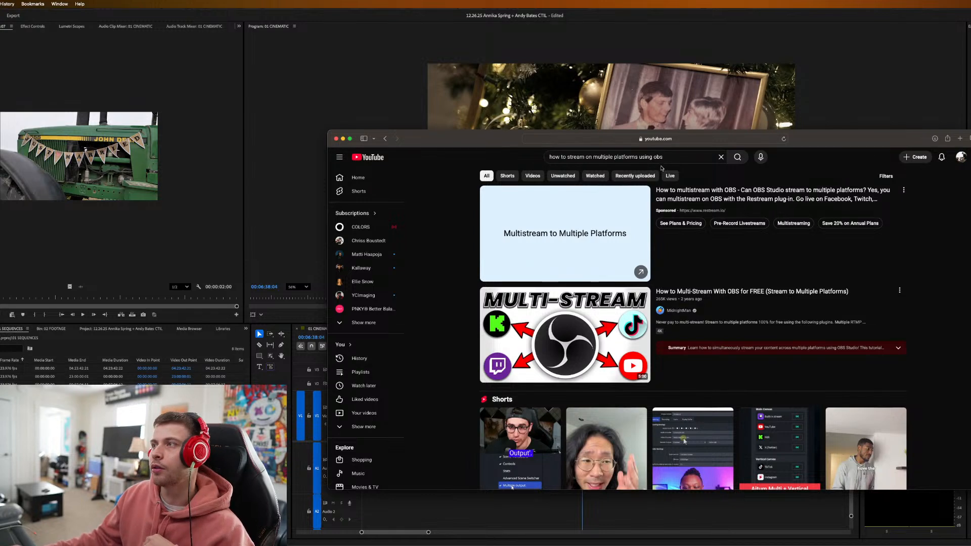
Open the video "How to Multi-Stream With OBS for FREE", skip its ad, and enlarge the player to theater mode.
mouse_move(742, 300)
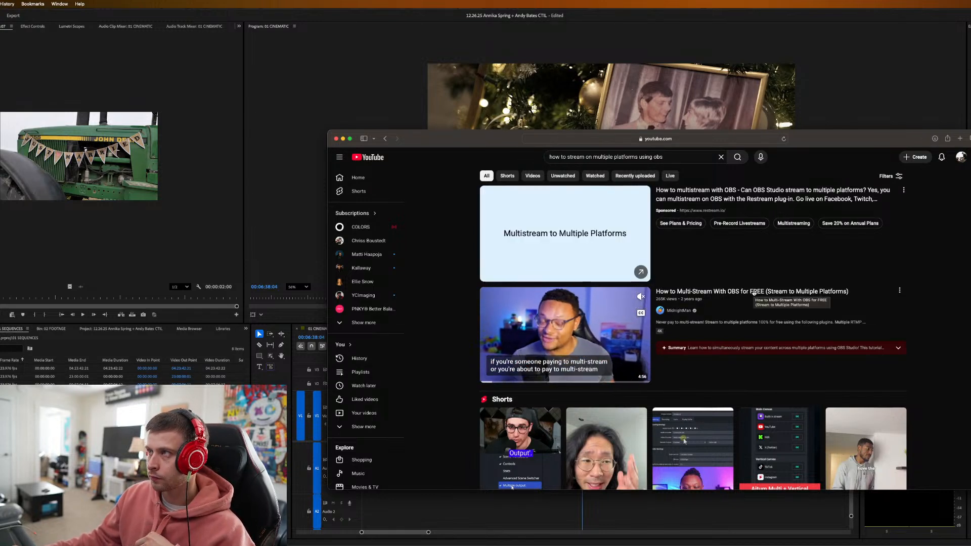
left_click(754, 292)
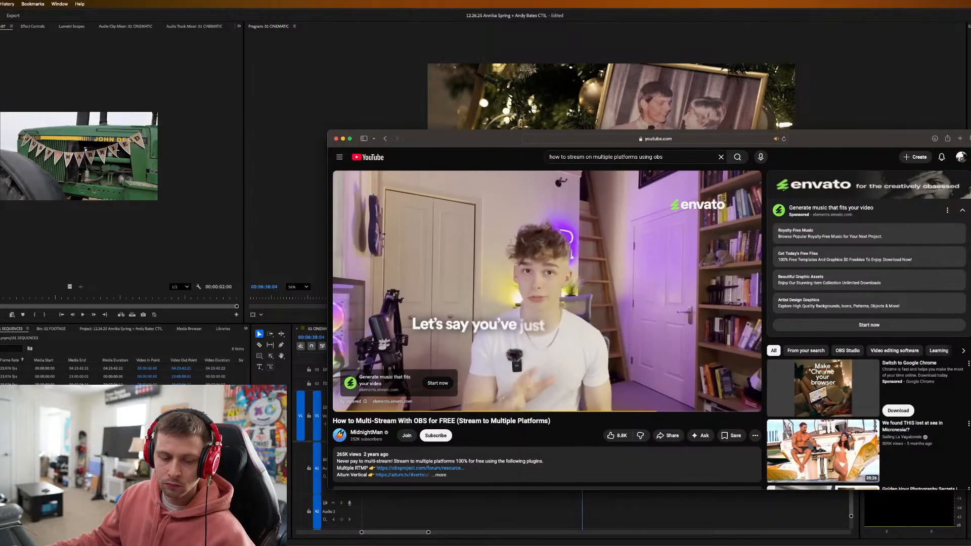
left_click(734, 379)
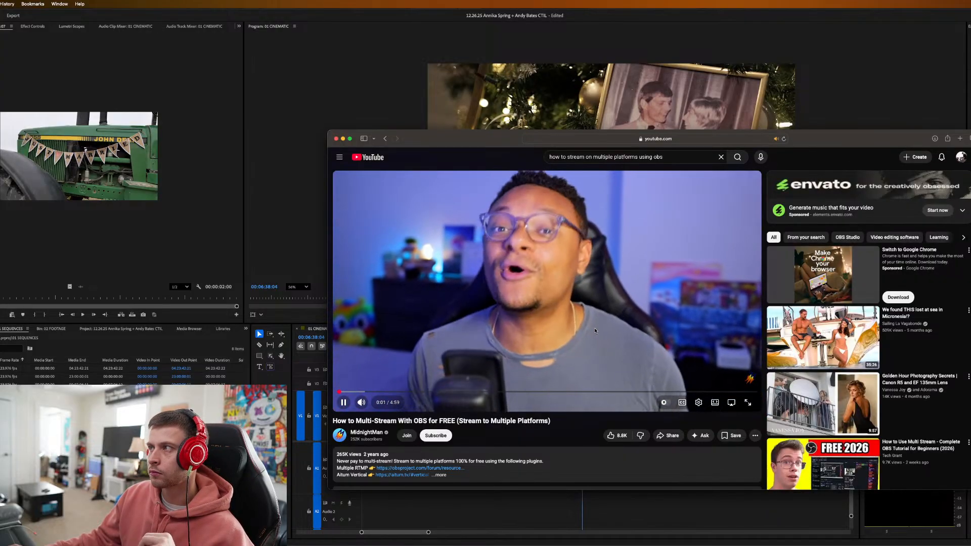
left_click(713, 402)
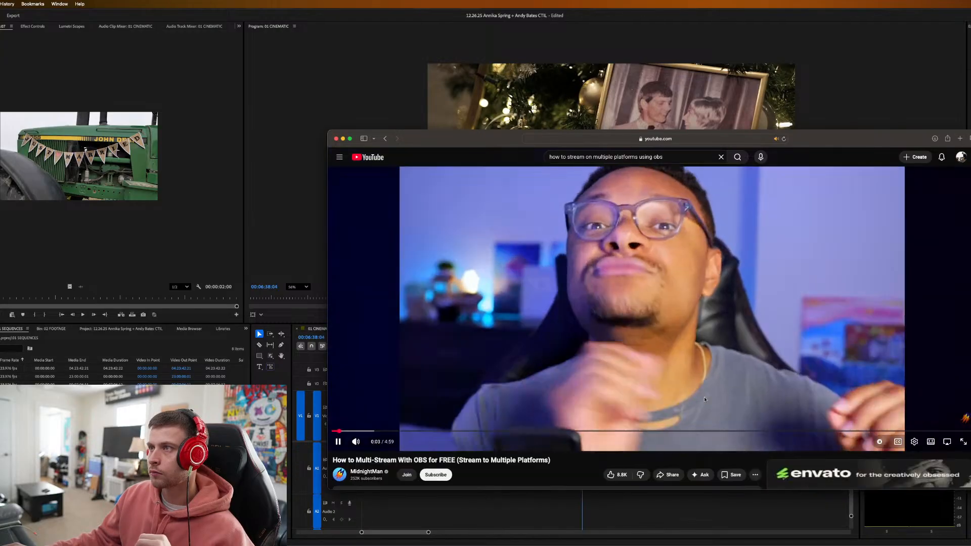
Open the Multiple RTMP link from the expanded video description and follow the plugin page's source code URL to GitHub.
scroll(557, 389, "down", 3)
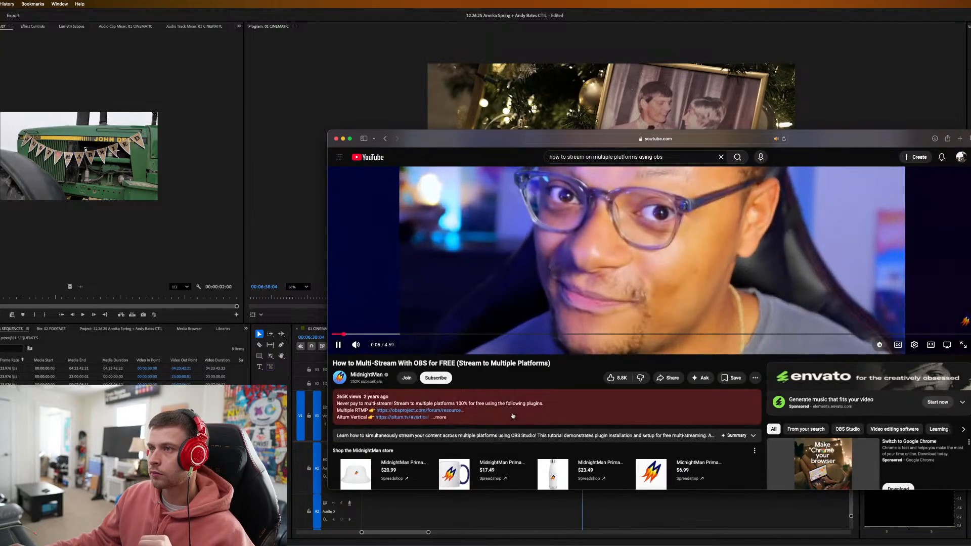
left_click(512, 415)
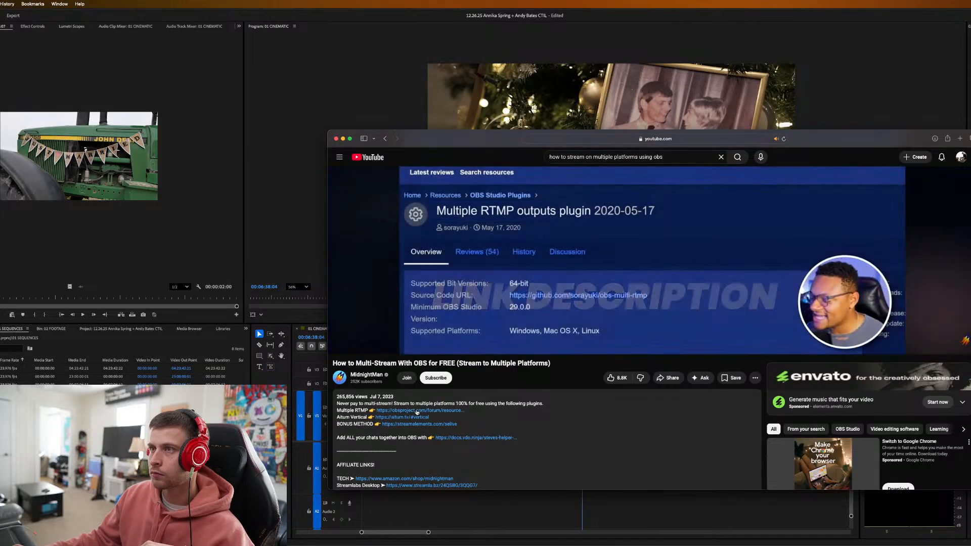
left_click(418, 411)
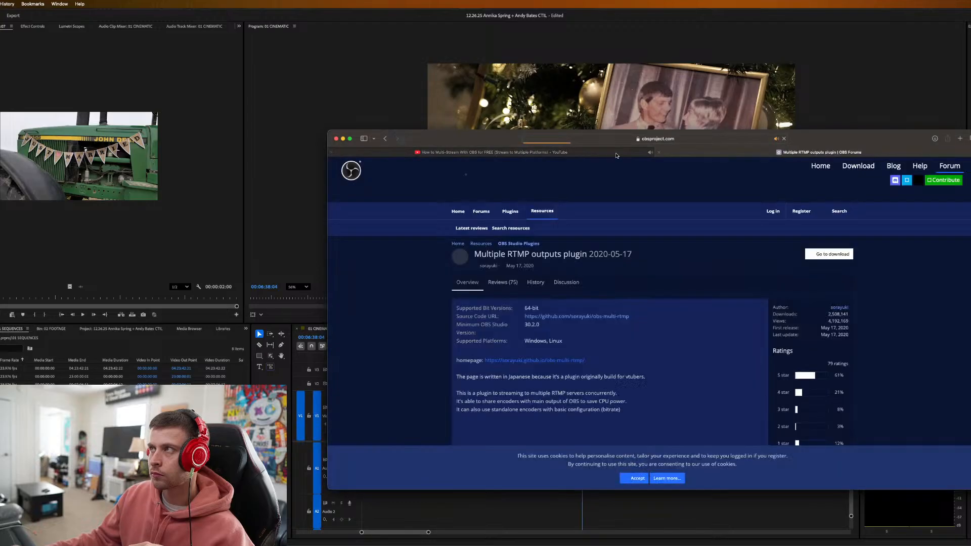
left_click(616, 153)
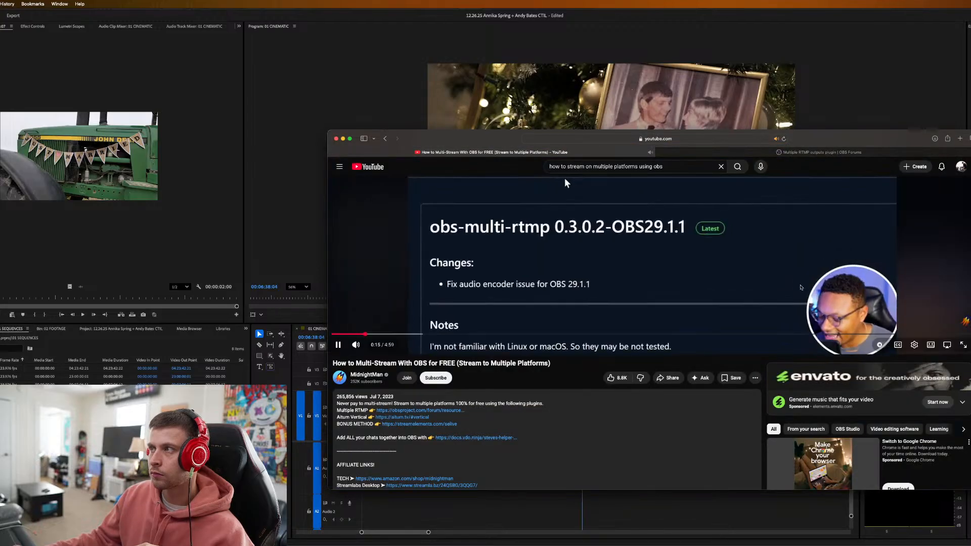
scroll(566, 189, "up", 3)
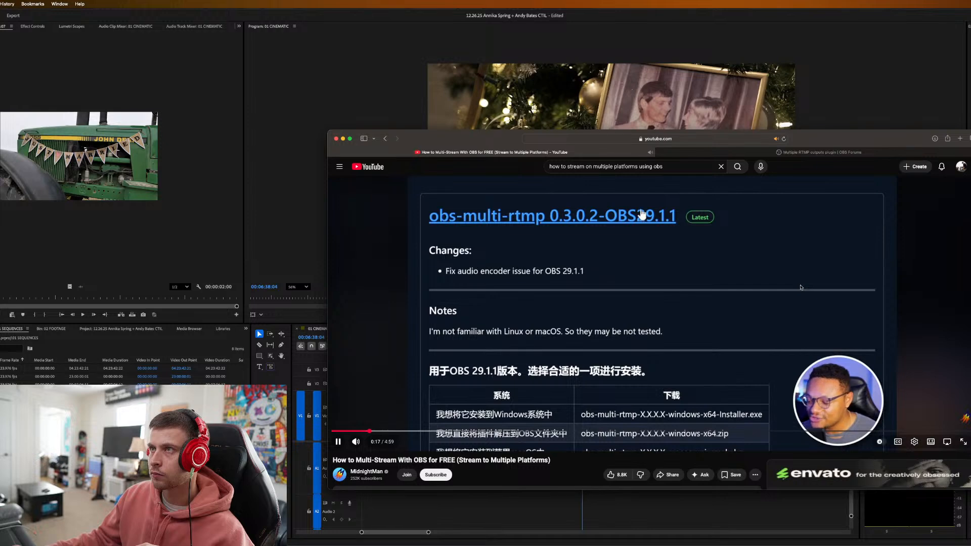
left_click(824, 152)
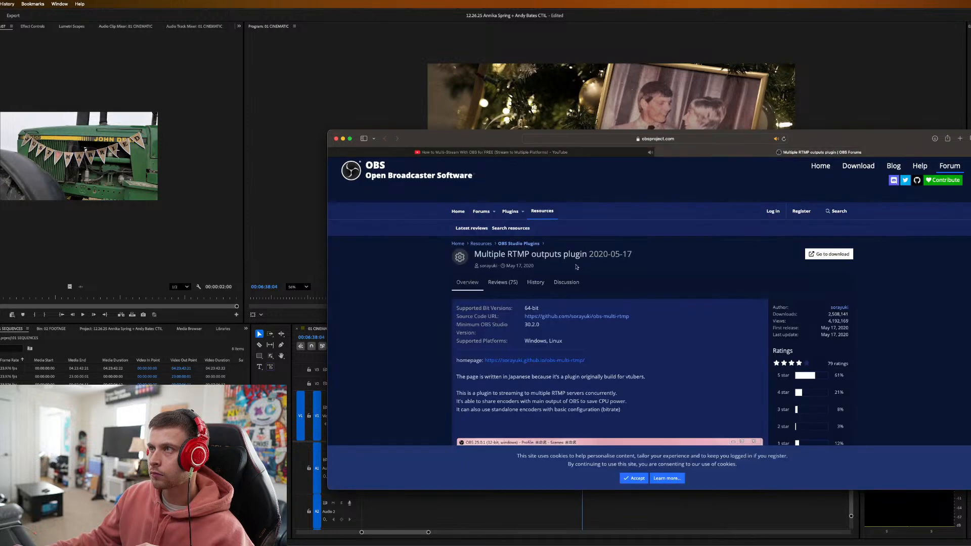
left_click(579, 317)
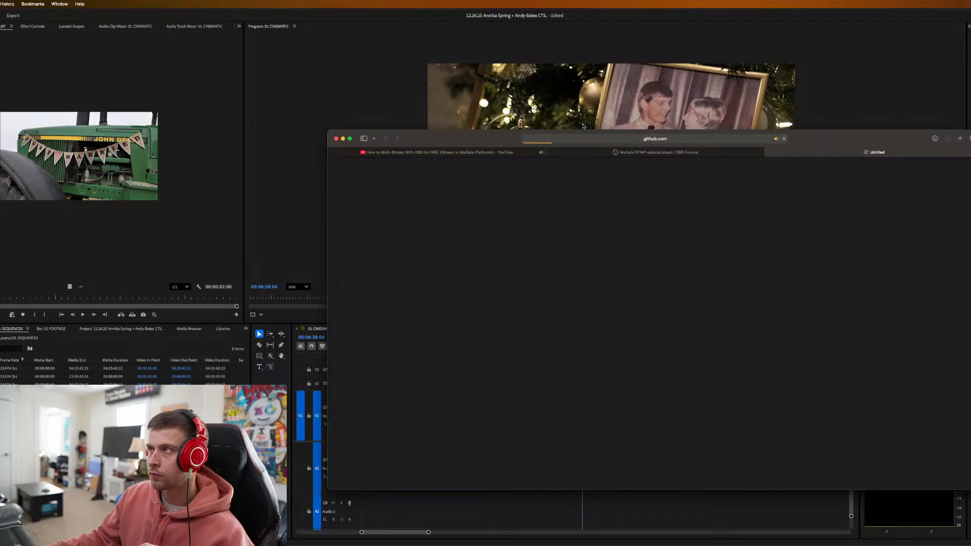
Pause the tutorial at the plugin's asset list and look over the obs-multi-rtmp GitHub page for those downloads.
left_click(493, 152)
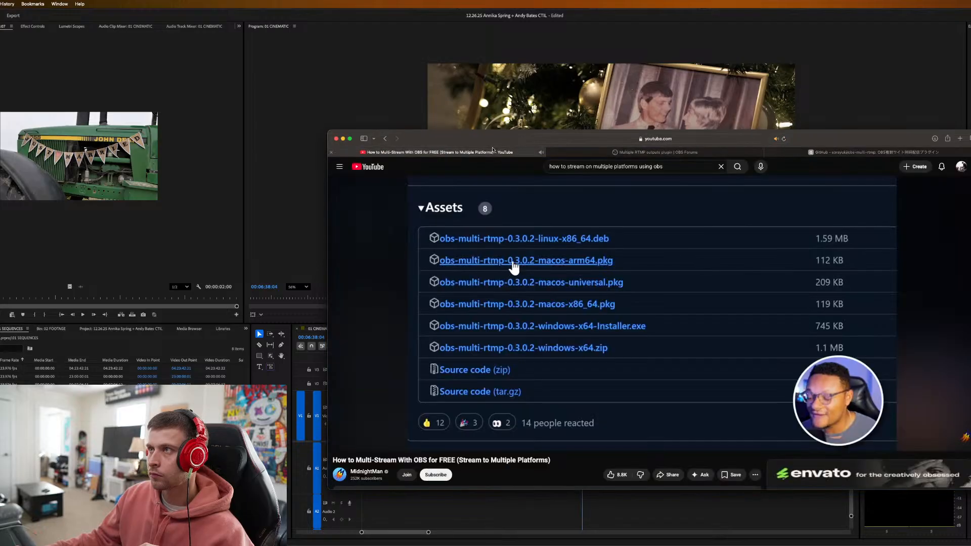
left_click(612, 280)
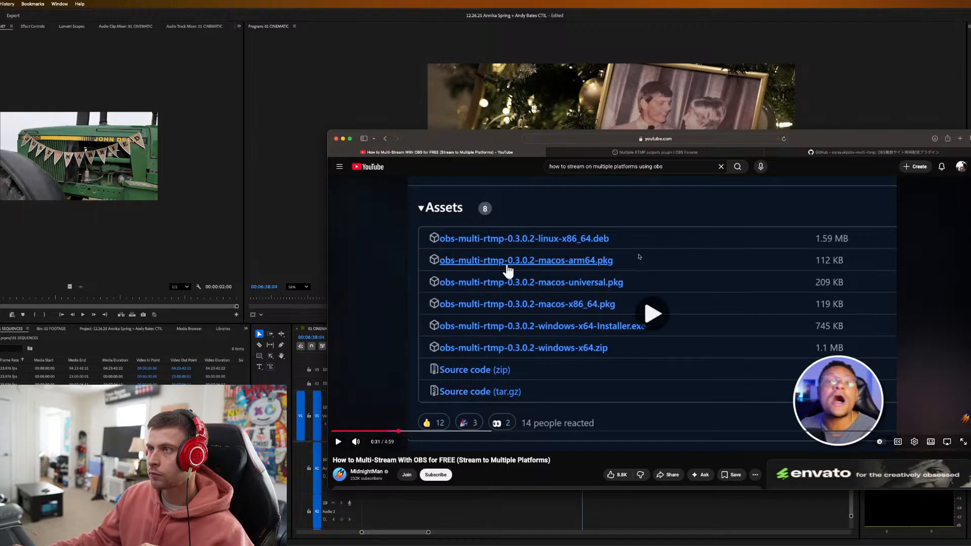
left_click(871, 153)
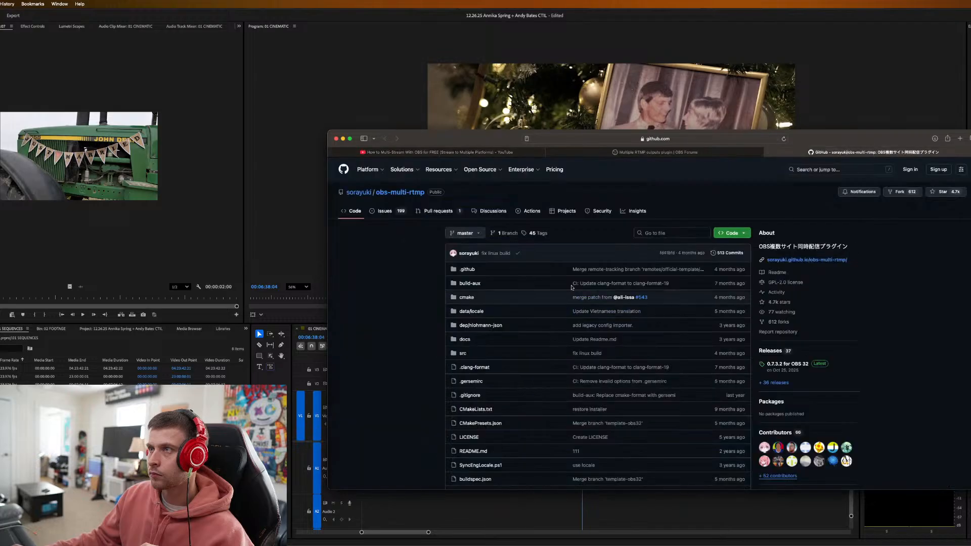
scroll(598, 283, "down", 6)
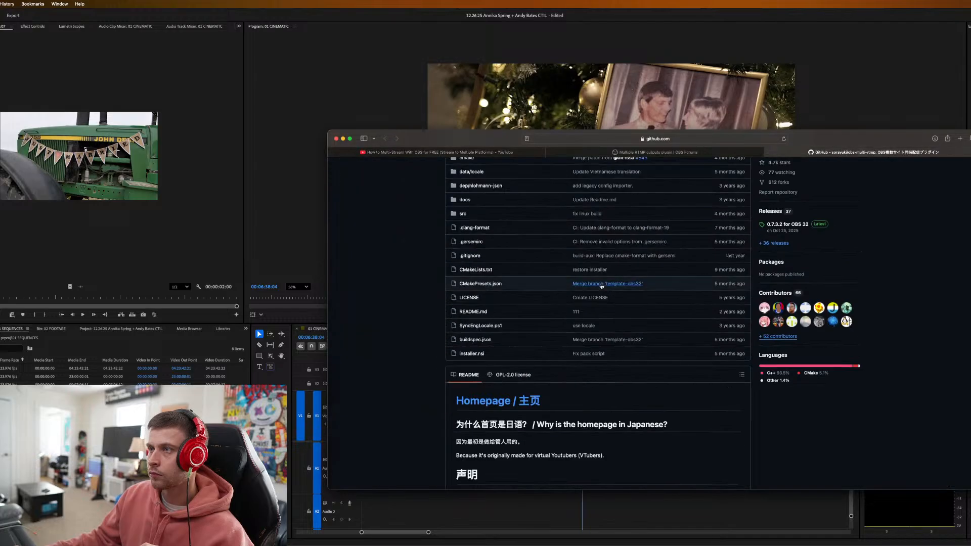
scroll(609, 300, "up", 5)
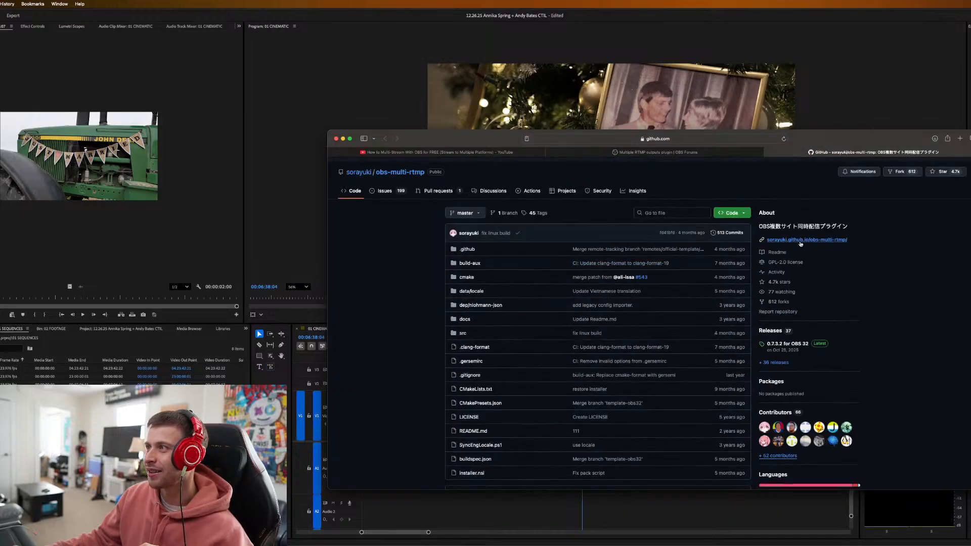
Read the tutorial's comments and expand the reply about the multi-stream option missing from OBS.
left_click(501, 152)
scroll(590, 352, "down", 15)
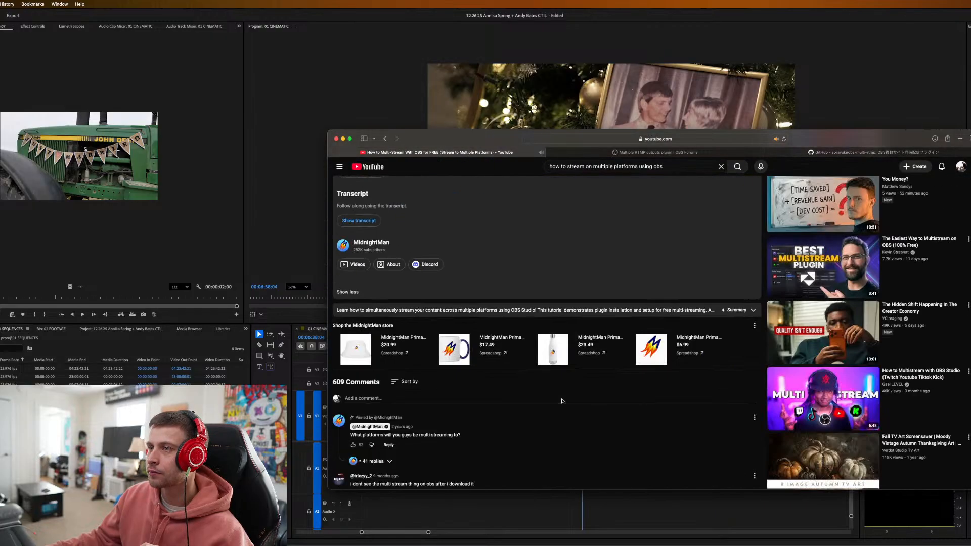
scroll(562, 401, "down", 3)
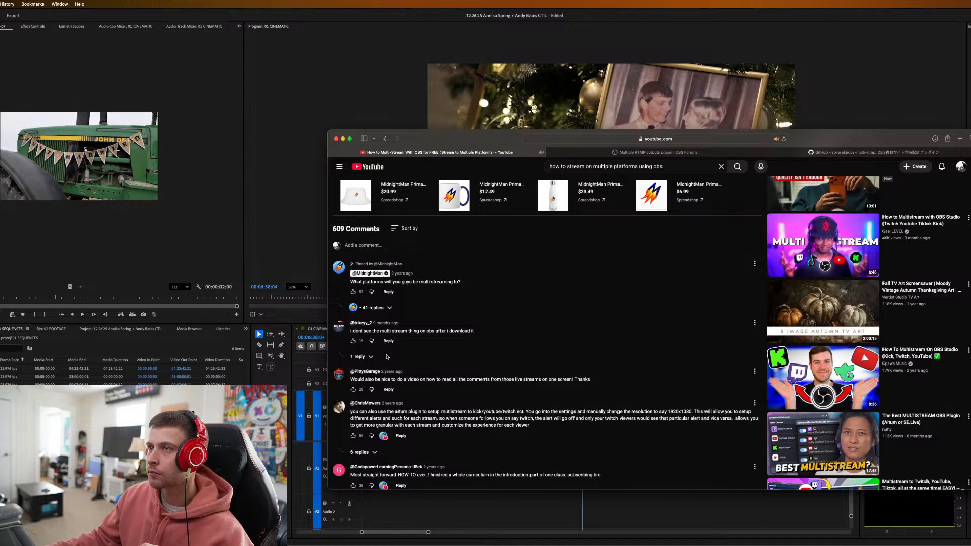
left_click(378, 357)
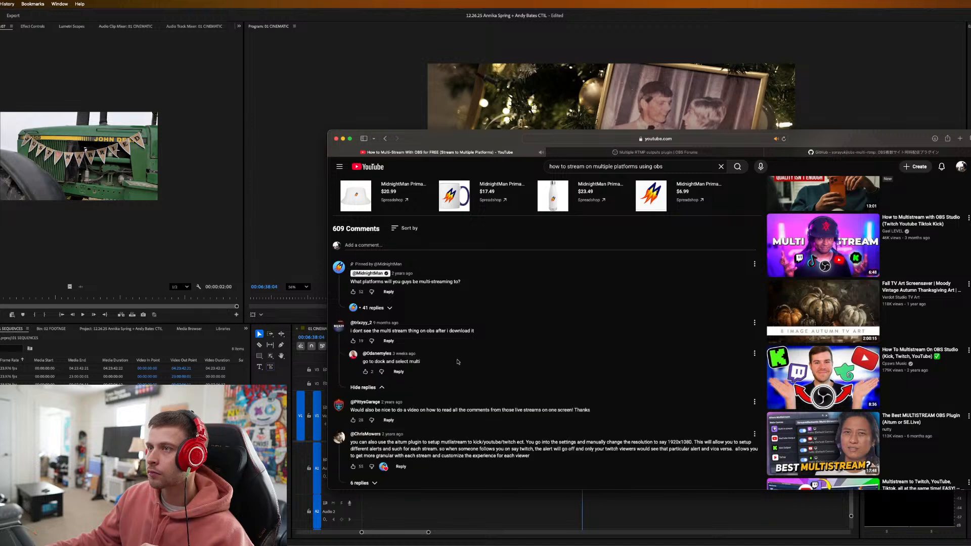
Replay the tutorial's section on choosing an obs-multi-rtmp installer from about 0:38, and pause it on the asset list.
scroll(457, 361, "up", 10)
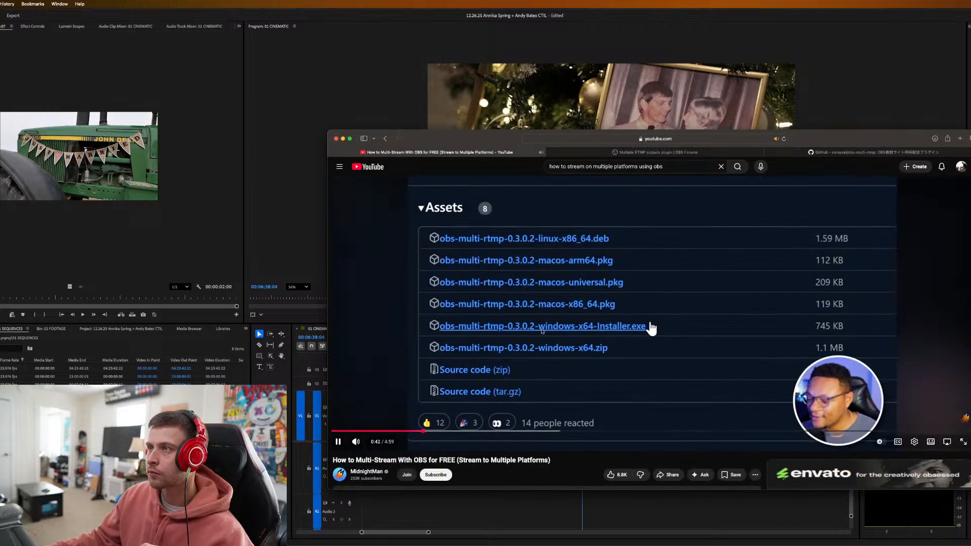
left_click(415, 432)
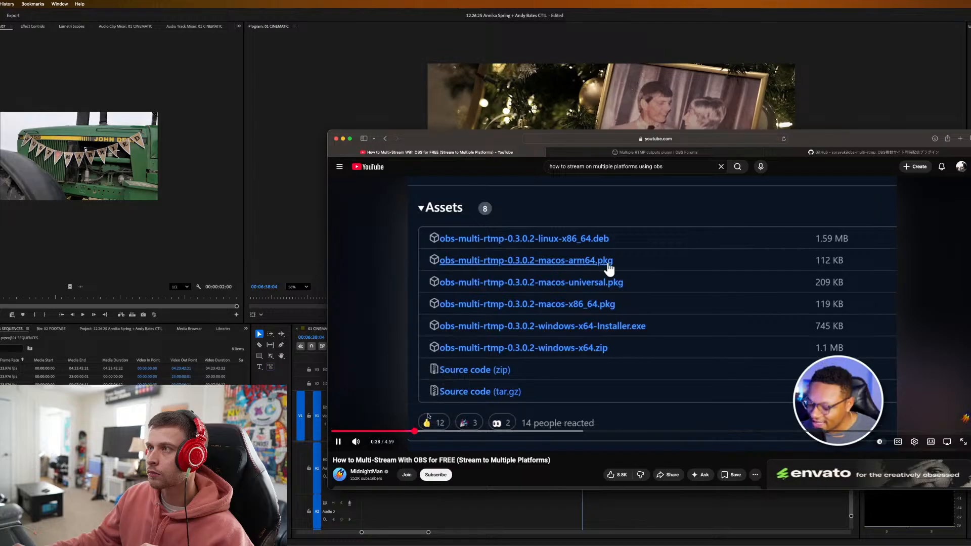
left_click(668, 313)
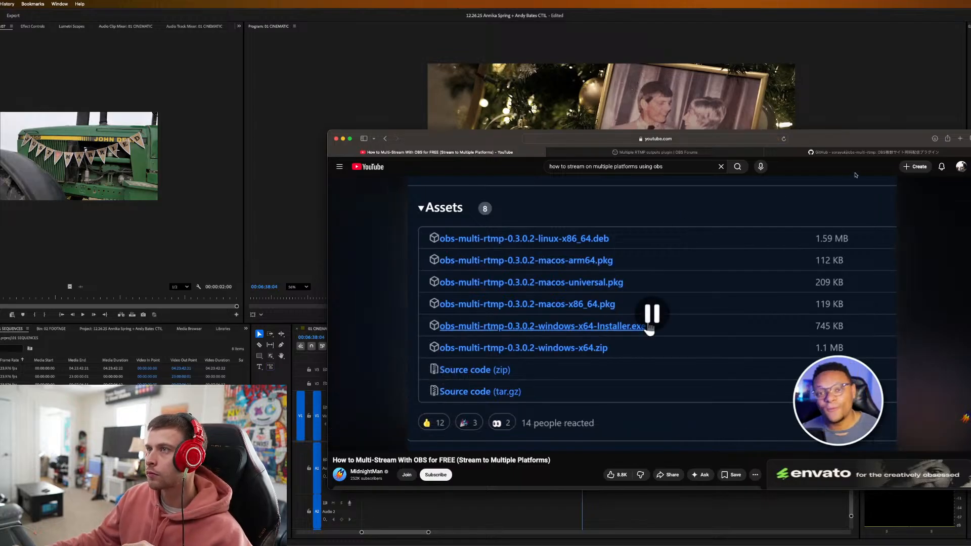
Search the obs-multi-rtmp repository's file list and README for the plugin download.
left_click(860, 152)
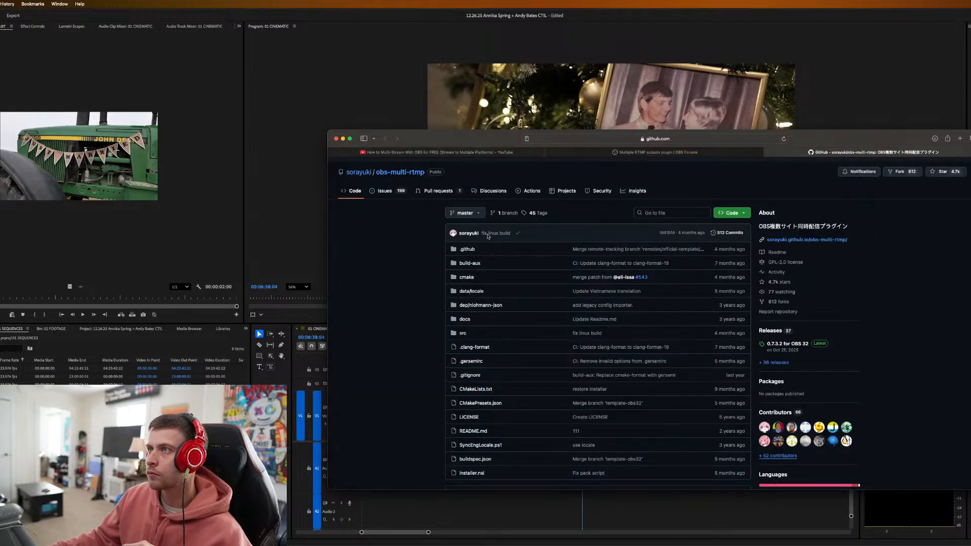
scroll(538, 344, "down", 4)
scroll(538, 353, "down", 10)
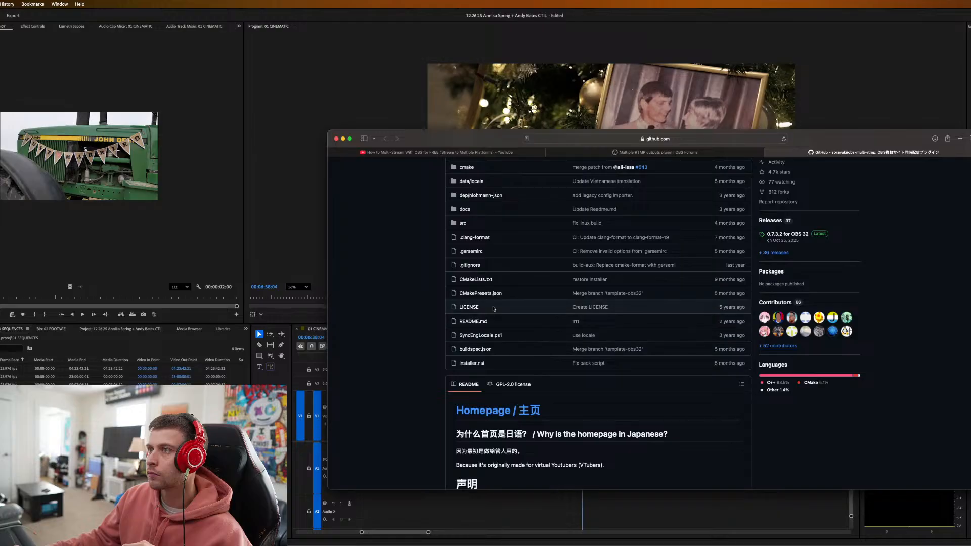
scroll(503, 325, "down", 6)
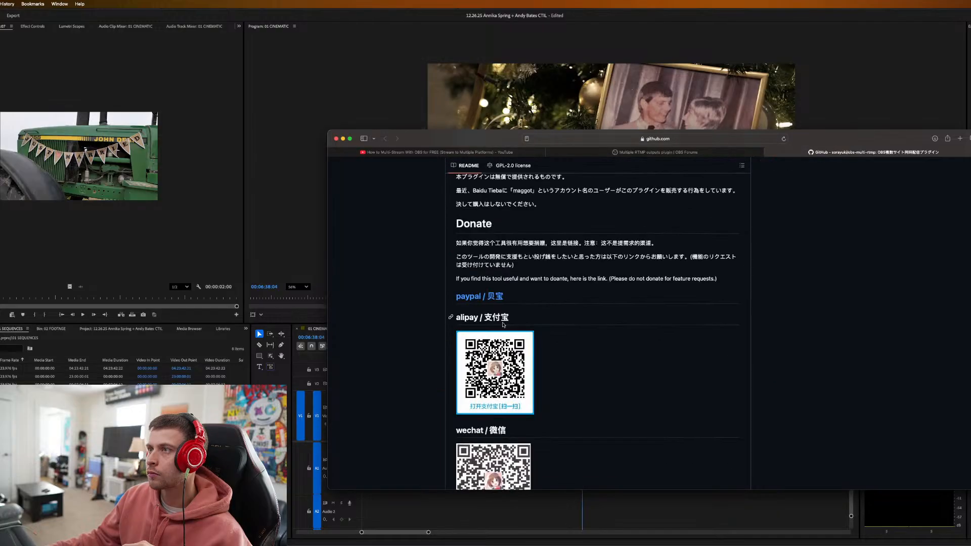
scroll(503, 325, "up", 18)
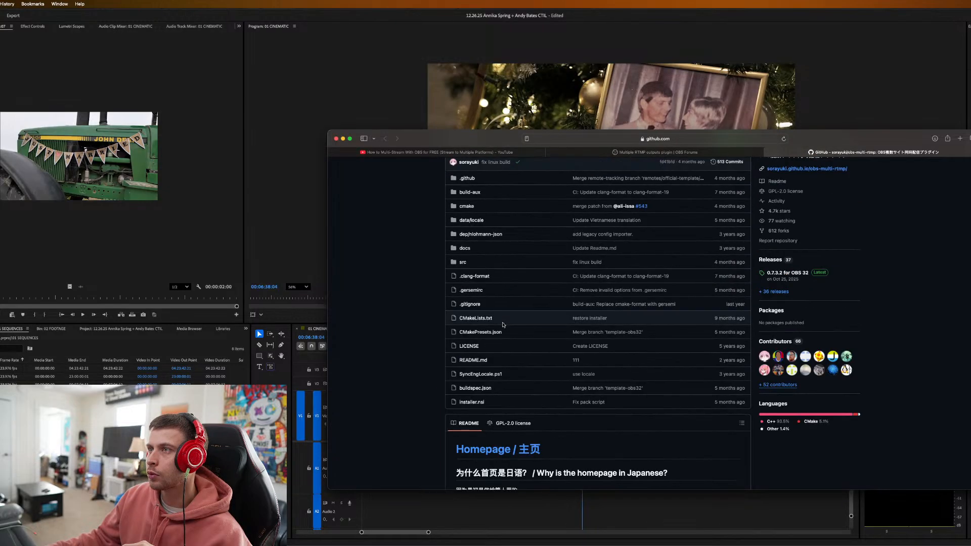
Look over the Multiple RTMP outputs plugin page on the OBS forum, including its overview and latest reviews.
scroll(491, 239, "up", 3)
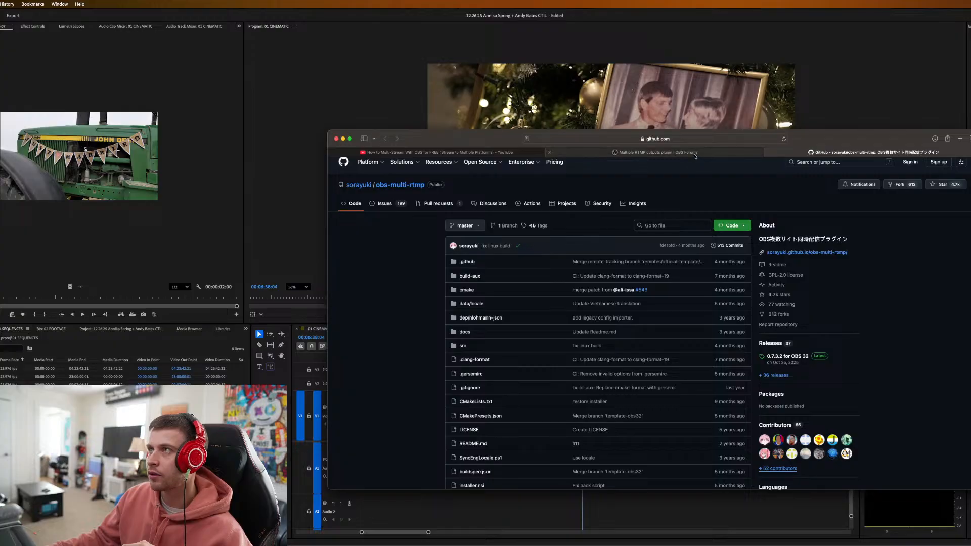
left_click(666, 153)
scroll(617, 346, "down", 6)
scroll(617, 346, "down", 3)
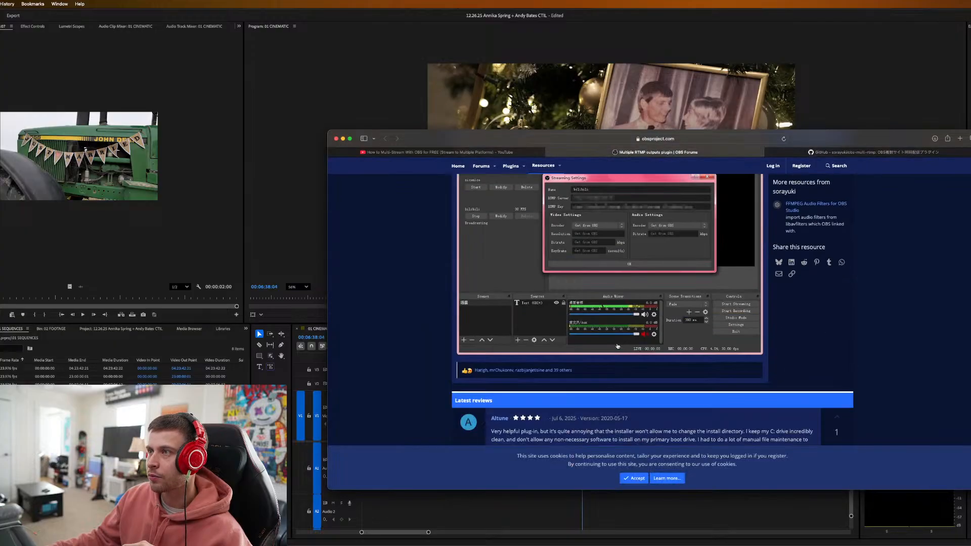
scroll(595, 265, "down", 3)
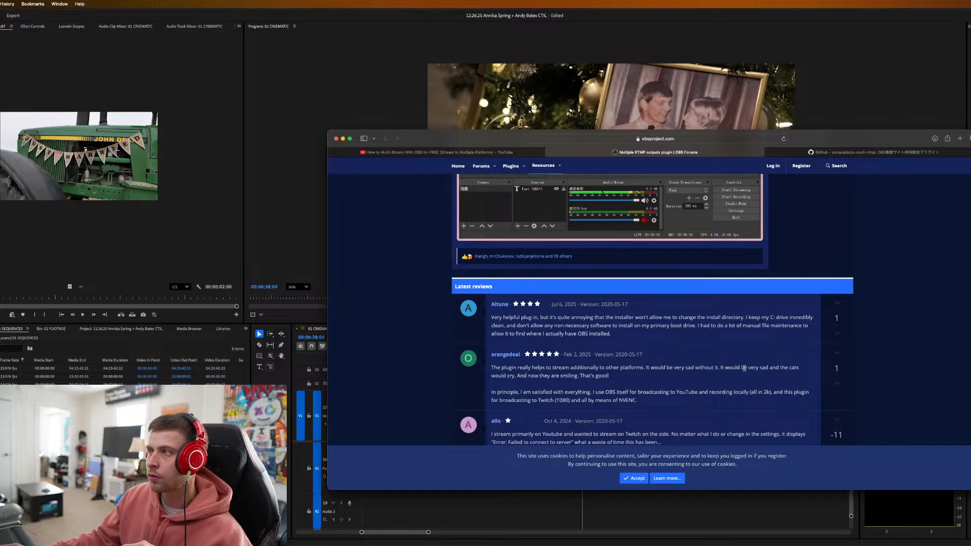
scroll(743, 368, "up", 10)
scroll(683, 247, "up", 5)
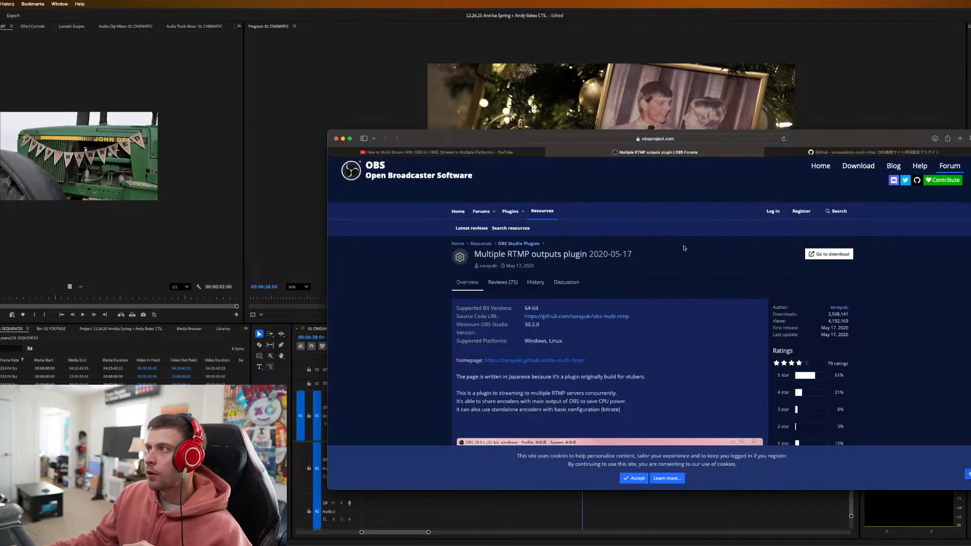
Open the plugin's releases page, close the old repository tab, and download obs-multi-rtmp-0.7.3.0-macos-universal.pkg from the 0.7.3.2 release.
left_click(829, 254)
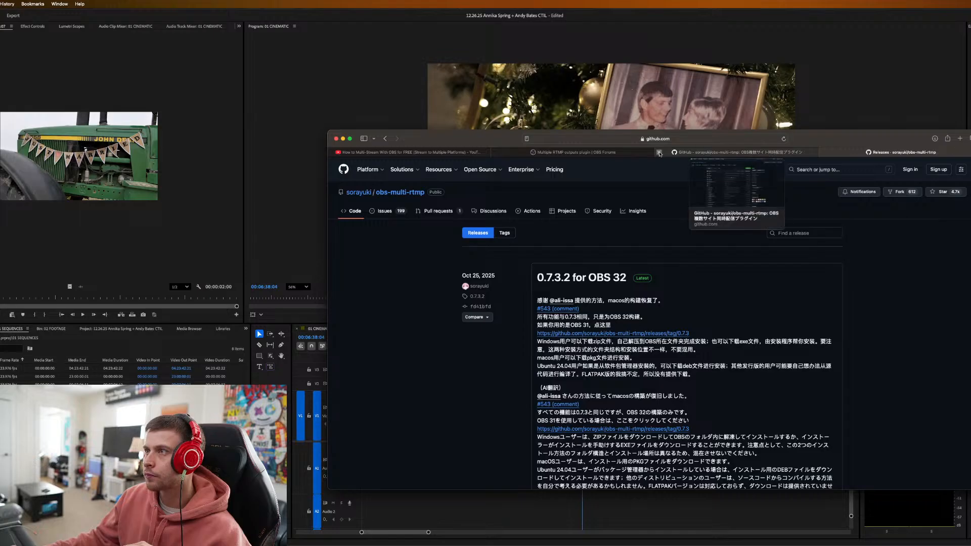
left_click(659, 152)
scroll(726, 267, "down", 7)
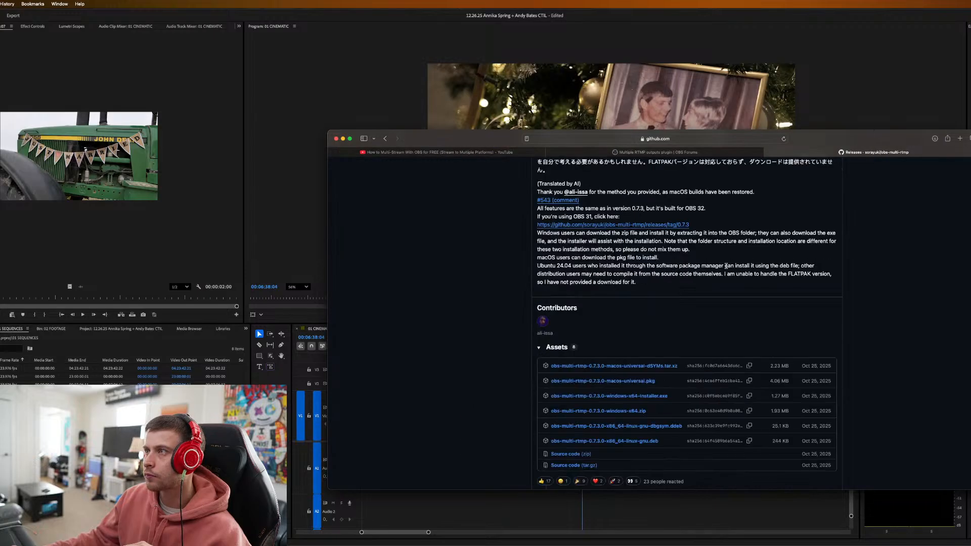
left_click(629, 382)
left_click(727, 328)
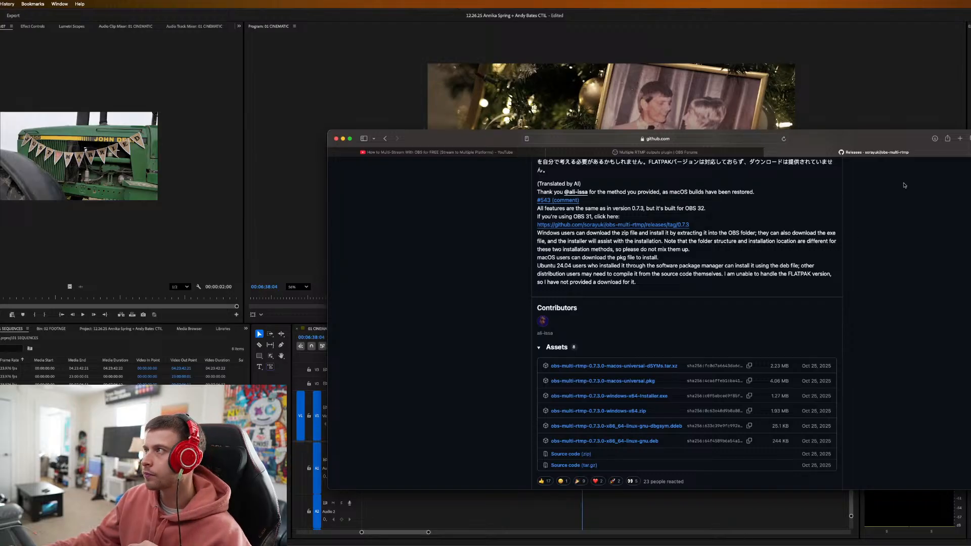
Try to open the downloaded obs-multi-rtmp-0.7.3.0-macos-universal.pkg, and dismiss the alert.
left_click(935, 139)
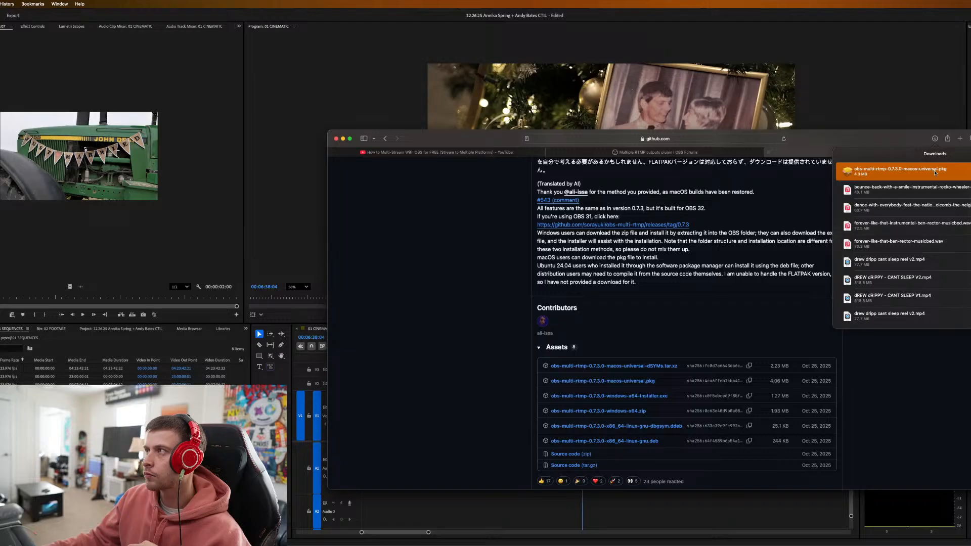
double_click(933, 173)
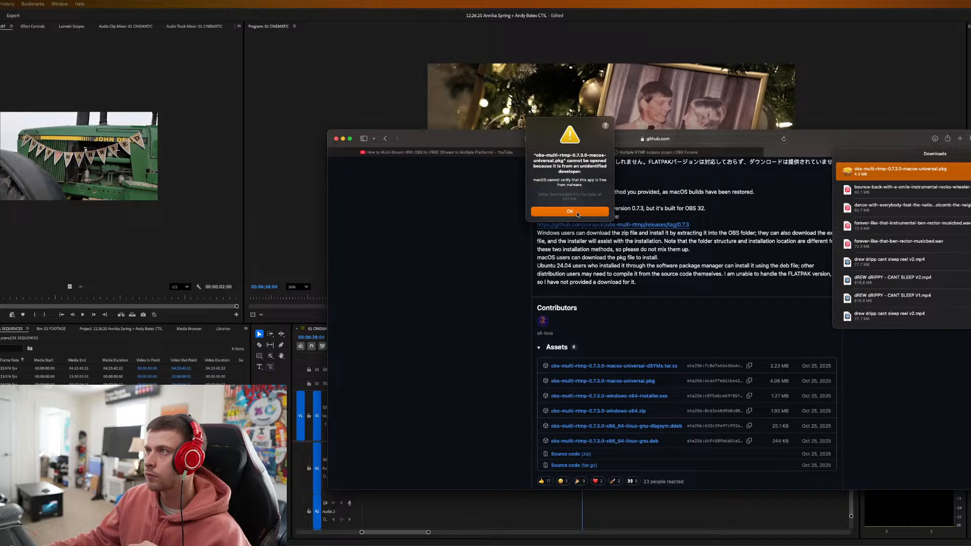
left_click(578, 213)
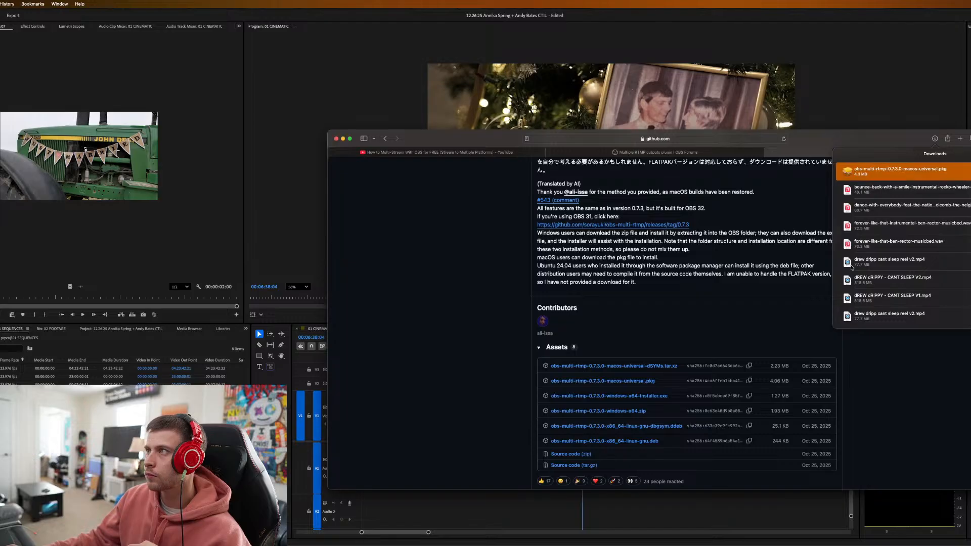
Close the releases page and skim the MidnightMan tutorial's plugin setup section from about 0:44 to 2:09.
left_click(769, 153)
left_click(768, 152)
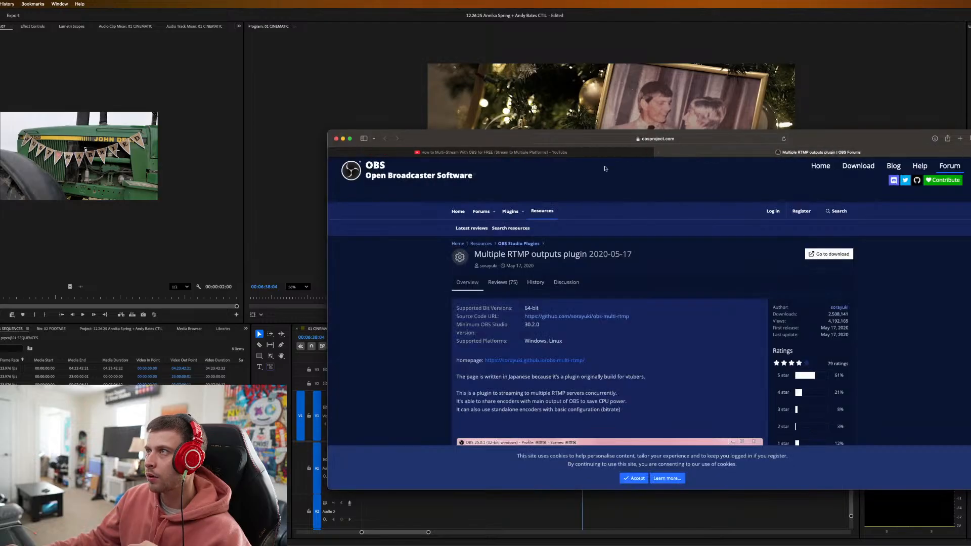
left_click(521, 152)
left_click(650, 327)
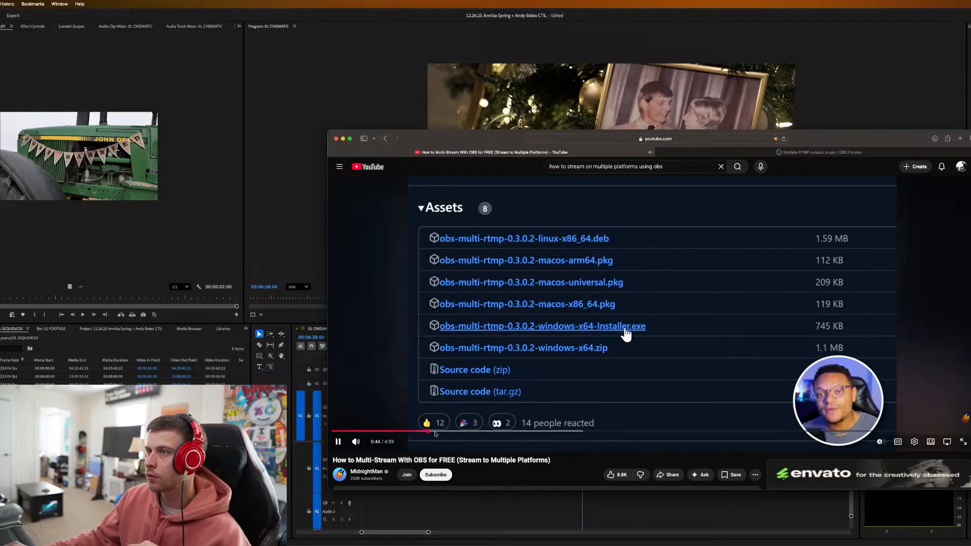
left_click(444, 431)
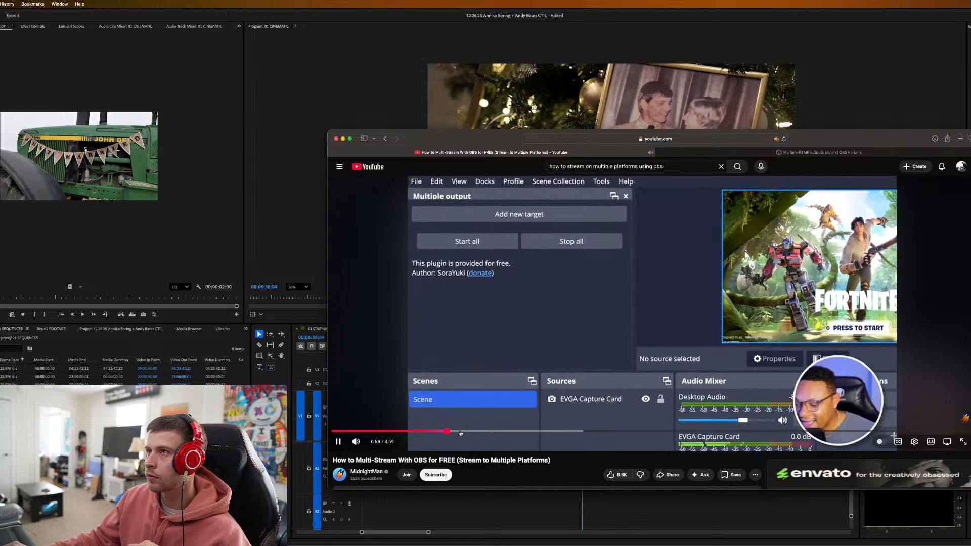
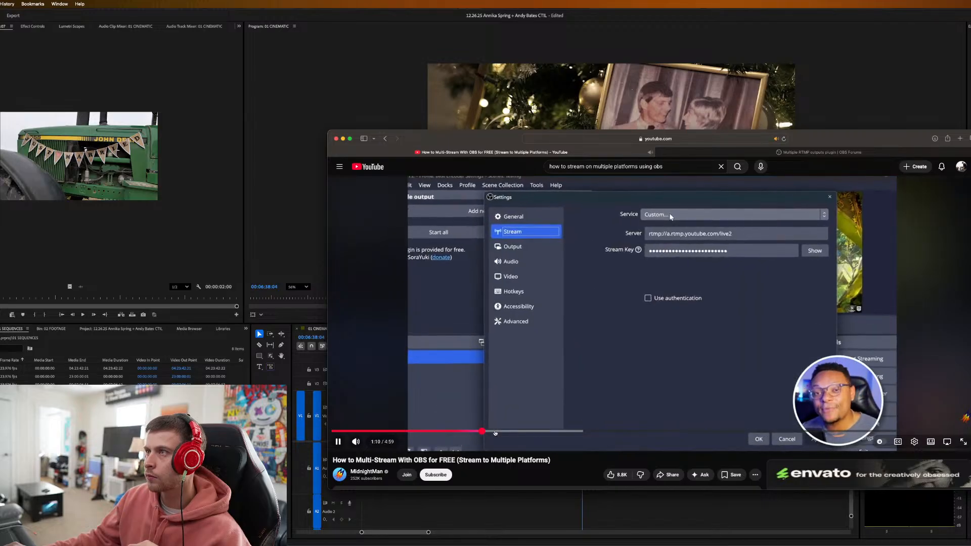
left_click(502, 432)
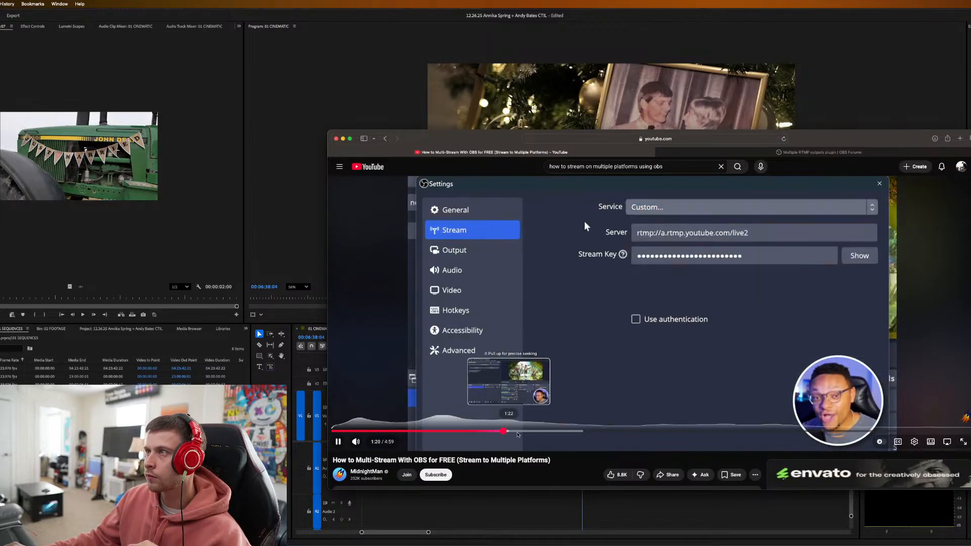
left_click(519, 431)
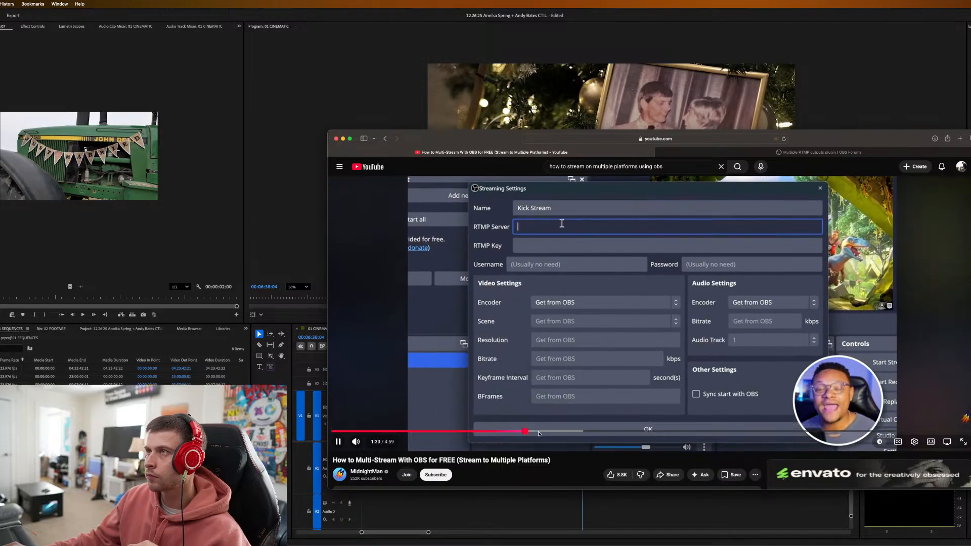
left_click(538, 431)
left_click(553, 431)
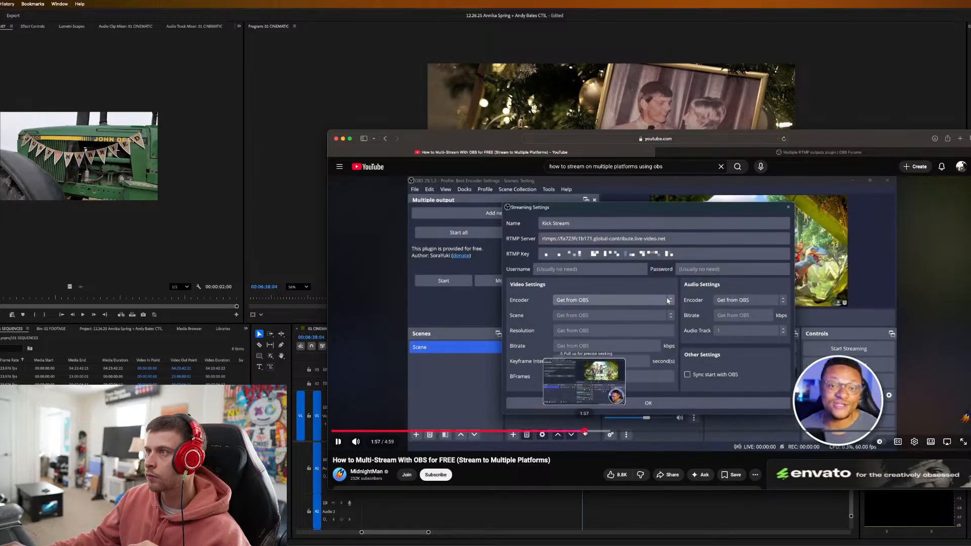
left_click(585, 431)
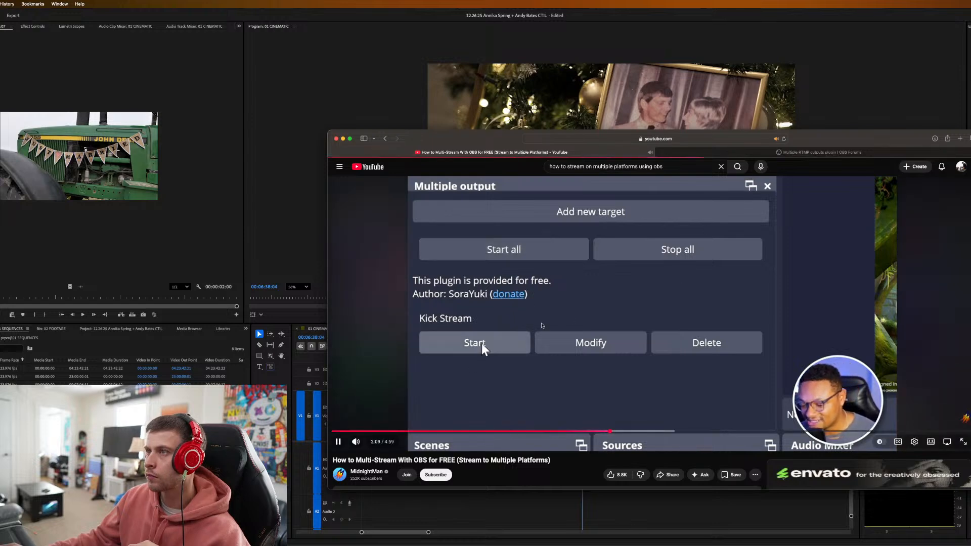
Return to the YouTube search results, open "How To Multi Stream with OBS Studio (2025 Tutorial)" and skip past its intro.
left_click(738, 167)
mouse_move(557, 277)
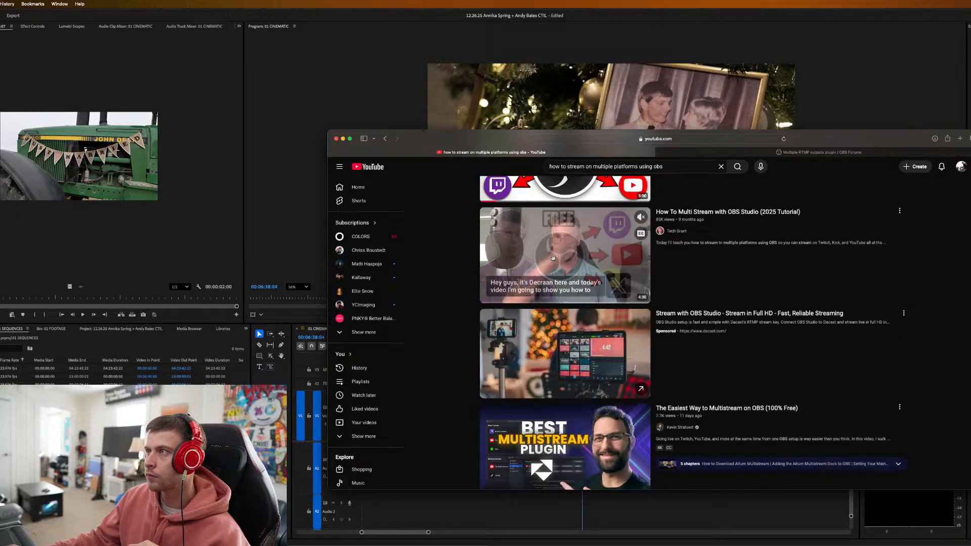
left_click(558, 254)
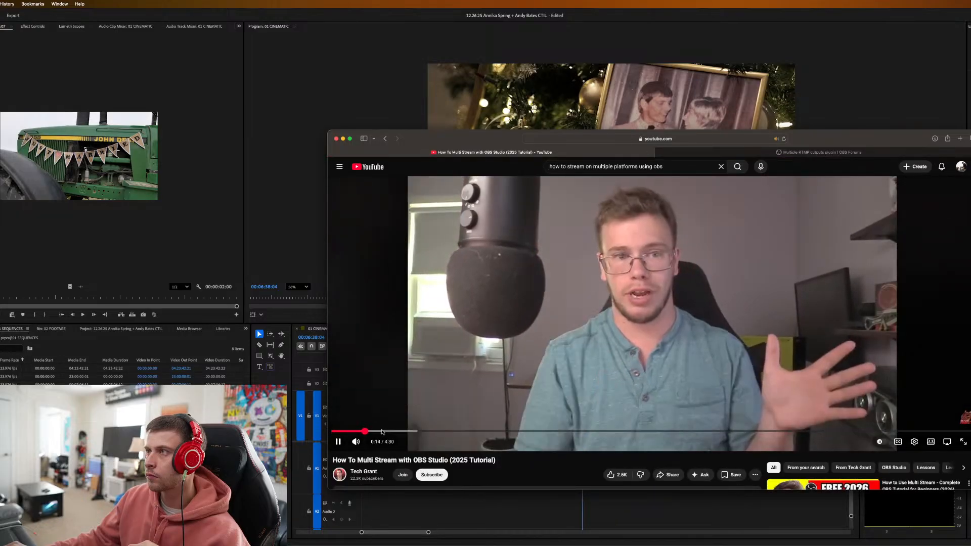
left_click(393, 431)
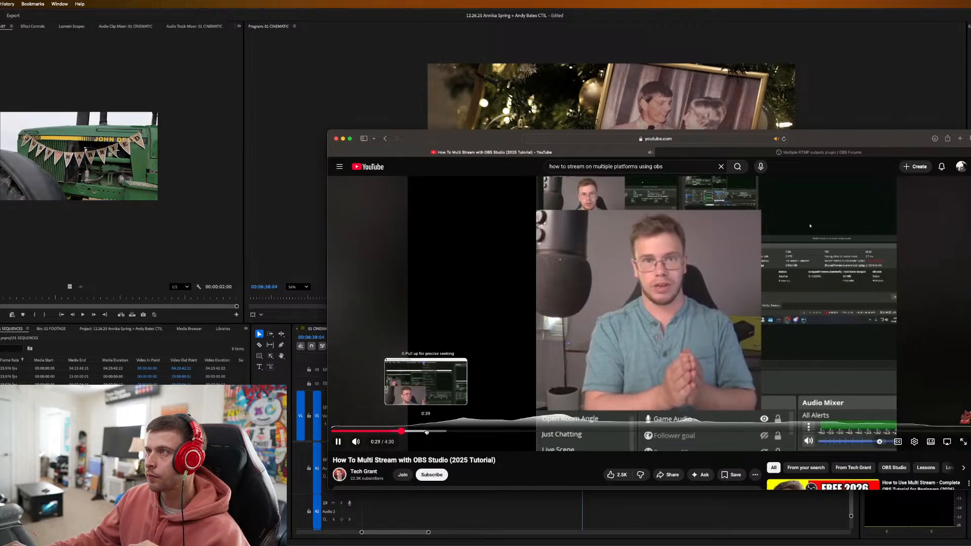
Expand the video's description, open its Multiple RTMP Outputs Plugin link in a new tab, and return to the video.
scroll(439, 422, "down", 5)
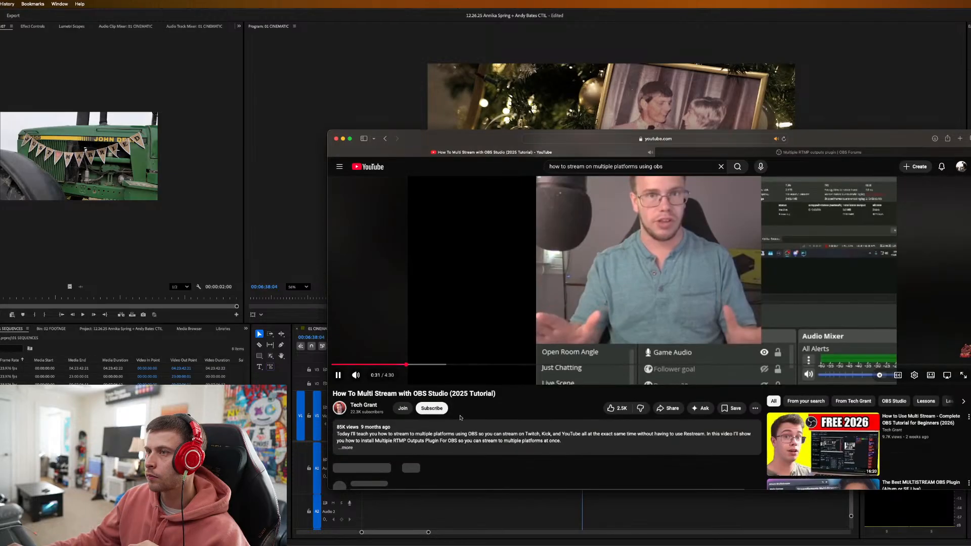
left_click(468, 438)
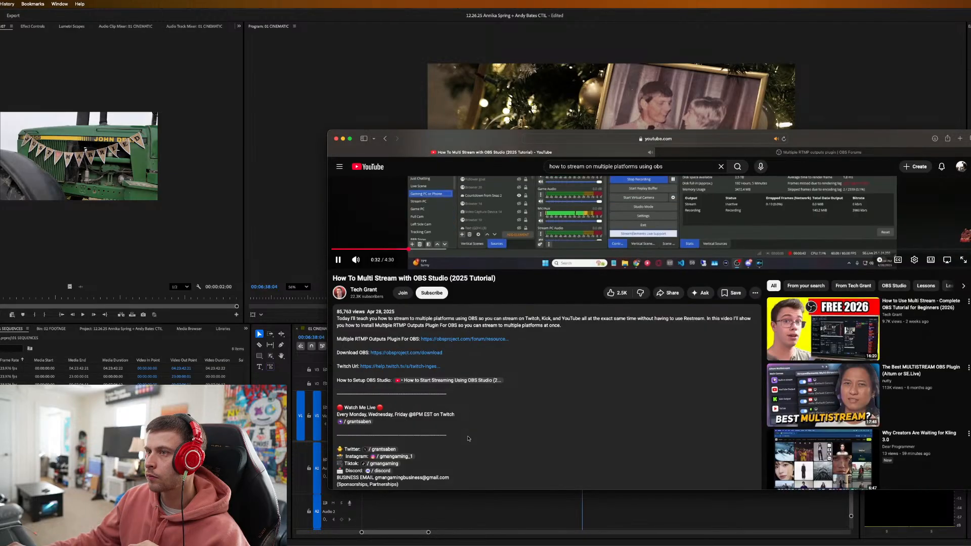
left_click(457, 340)
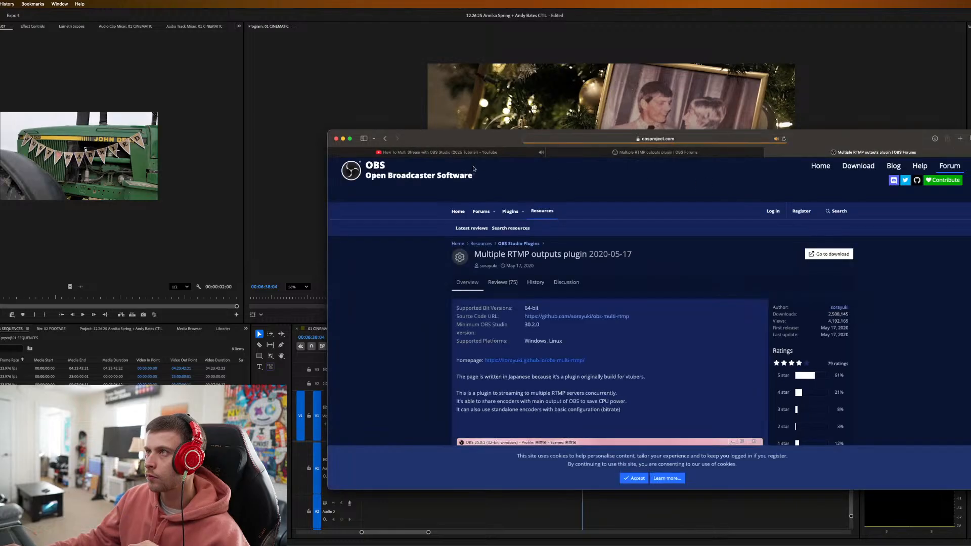
left_click(444, 152)
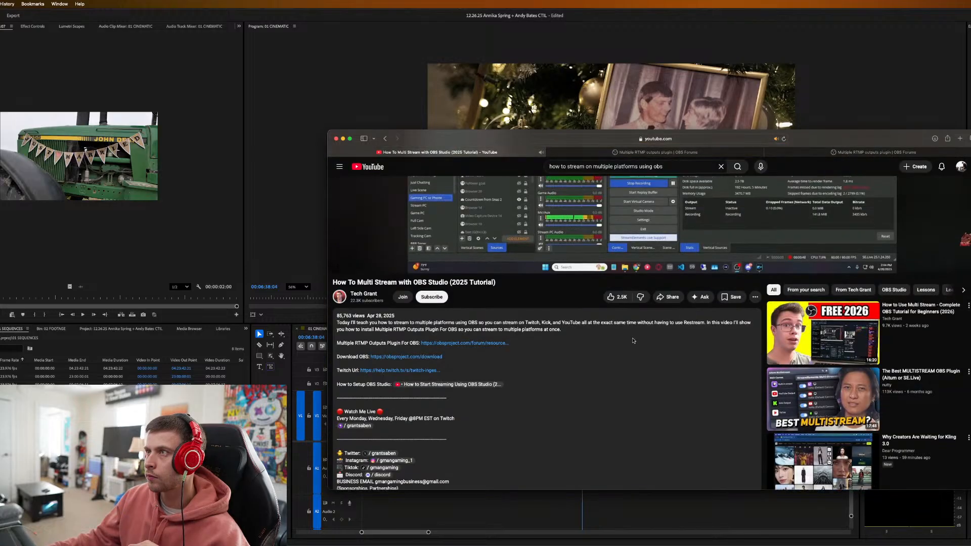
Watch the tutorial's OBS version check and plugin download part, pausing at about 1:01 on the obs-multi-rtmp 0.6.0.1 release.
scroll(640, 354, "up", 5)
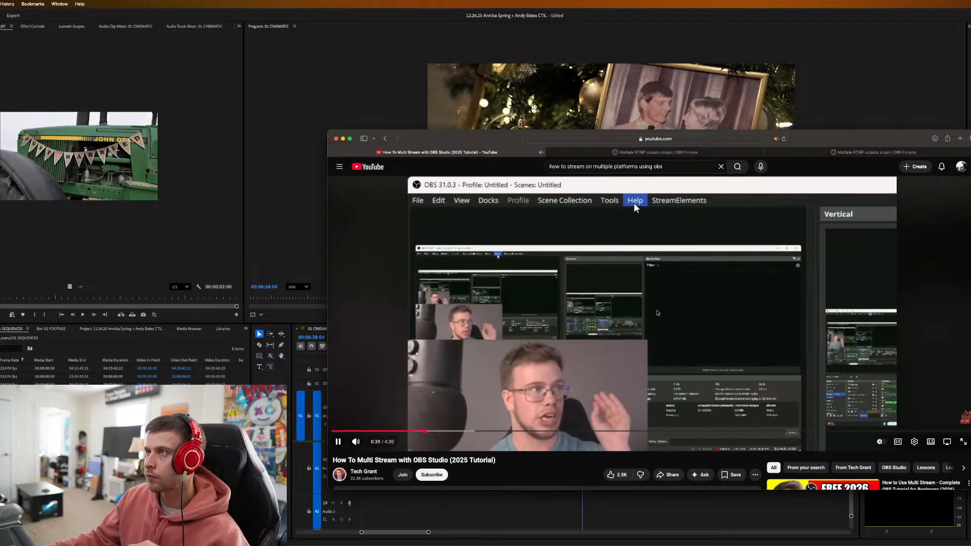
left_click(626, 301)
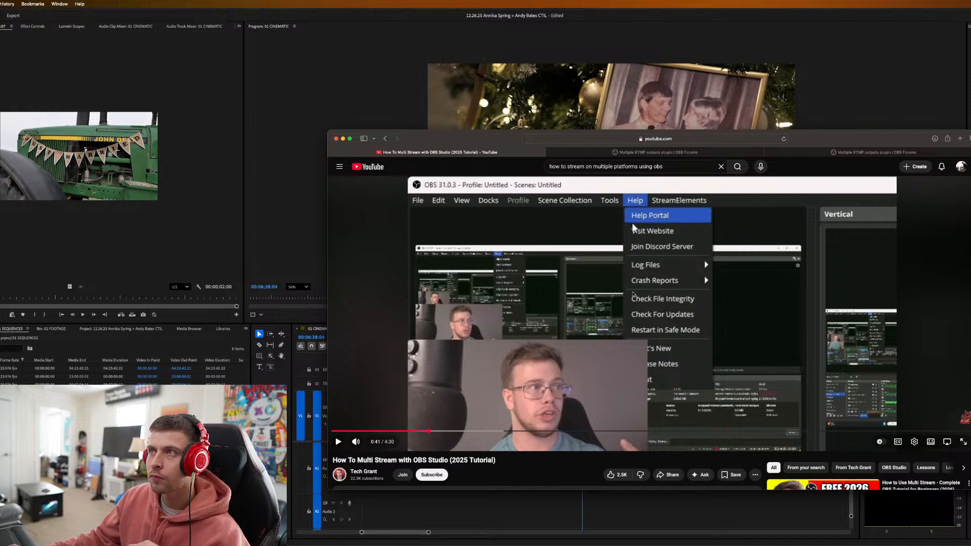
left_click(644, 304)
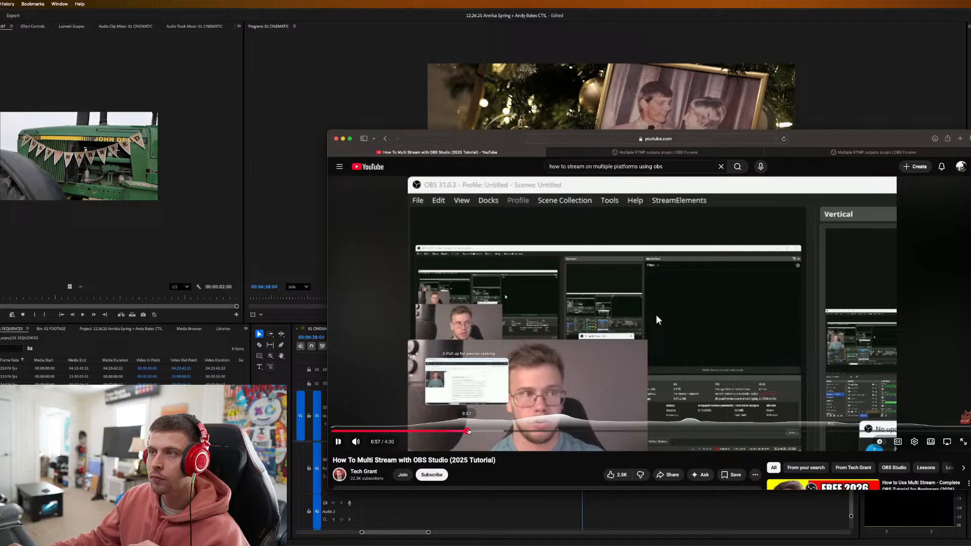
left_click(467, 431)
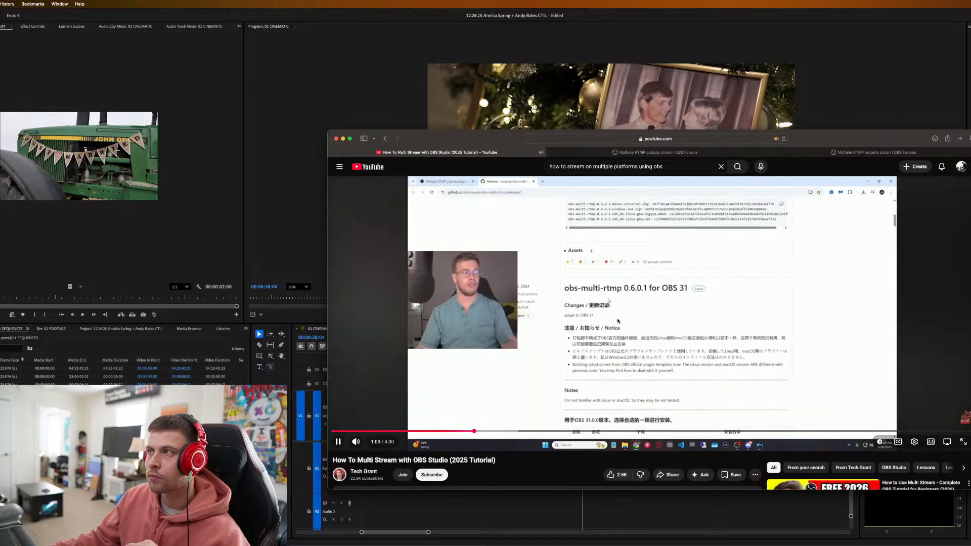
left_click(709, 270)
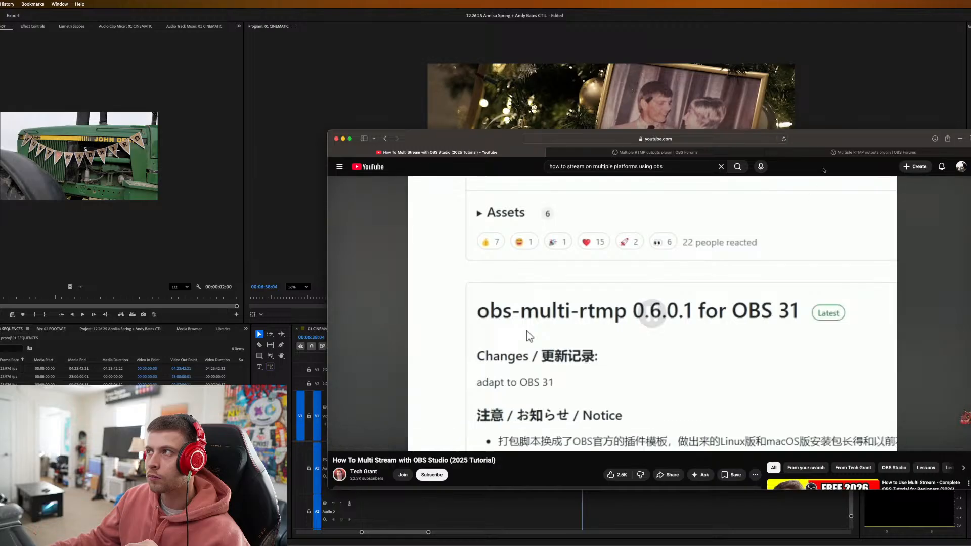
Check the newly opened OBS forum page and close both Multiple RTMP outputs plugin tabs.
left_click(873, 151)
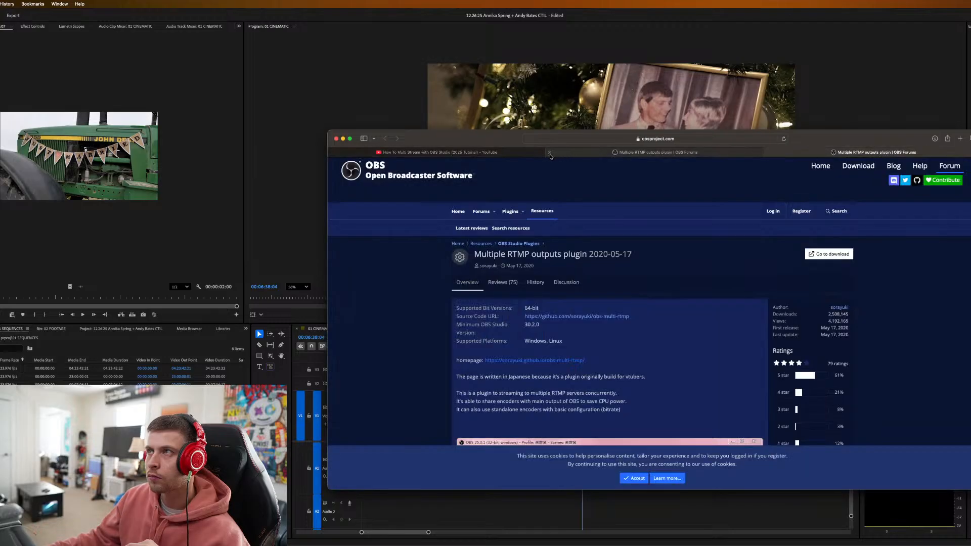
left_click(550, 153)
left_click(550, 153)
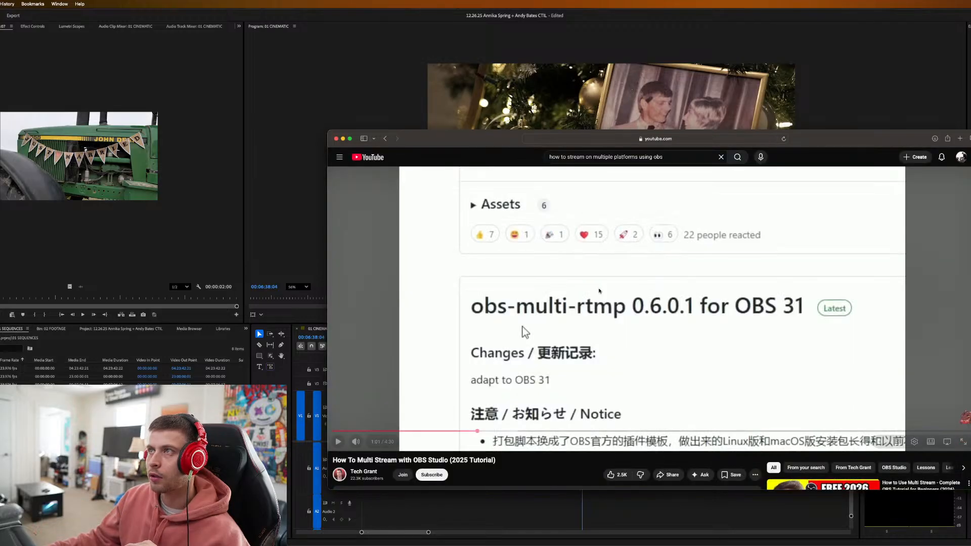
Reopen the Multiple RTMP Outputs Plugin link from the video's description, and return to the description's other links.
scroll(432, 475, "down", 1)
left_click(445, 484)
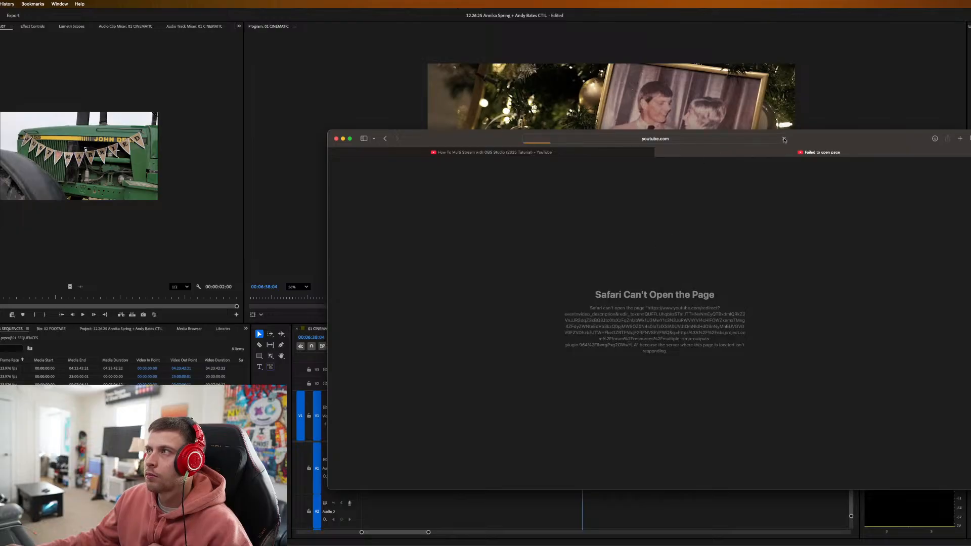
left_click(581, 152)
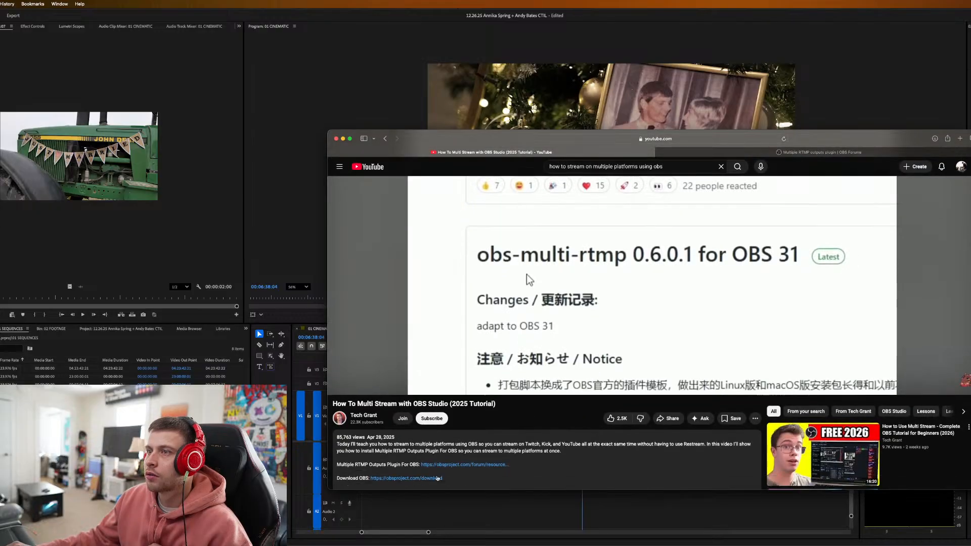
scroll(418, 480, "down", 2)
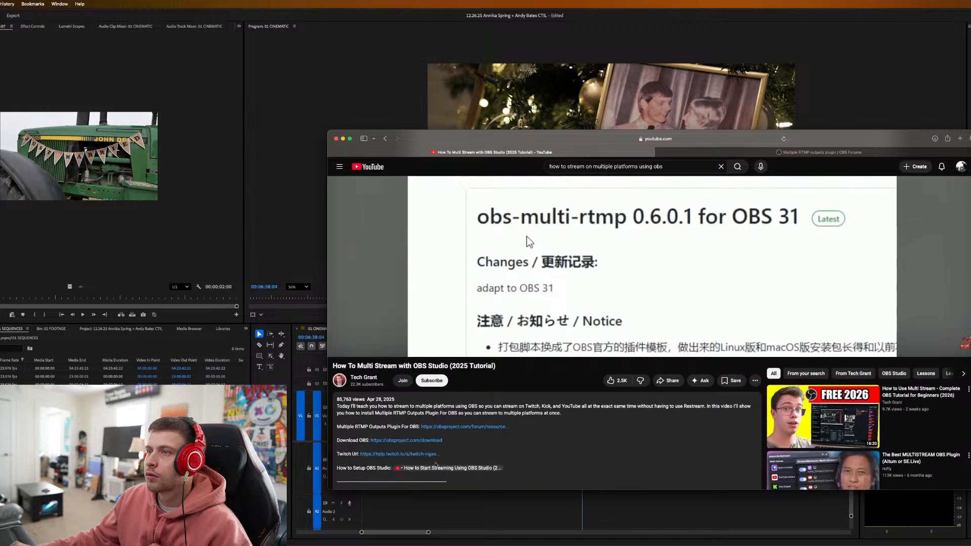
Reopen the Multiple RTMP Outputs Plugin page from the video's description in a single tab, and review it and the forum's OBS Studio Plugins list.
left_click(449, 427)
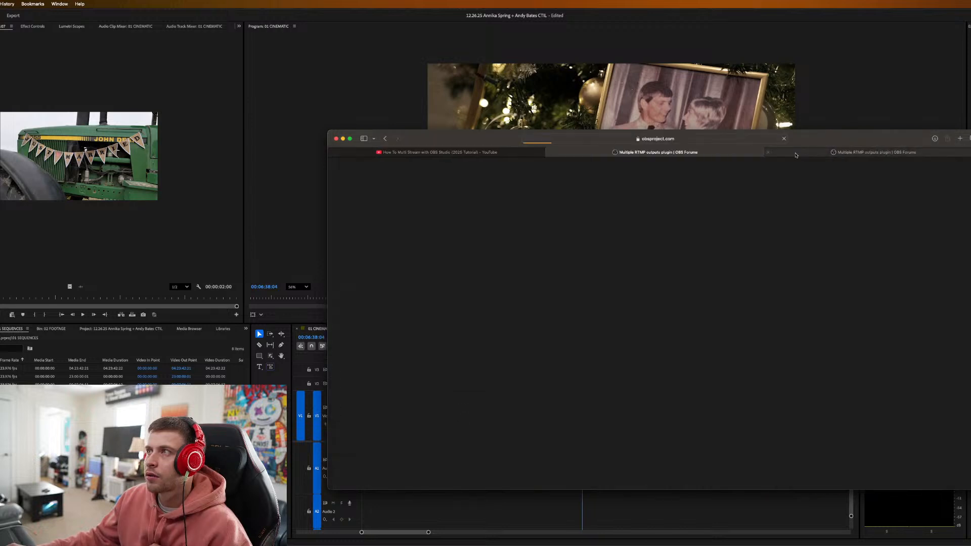
left_click(768, 153)
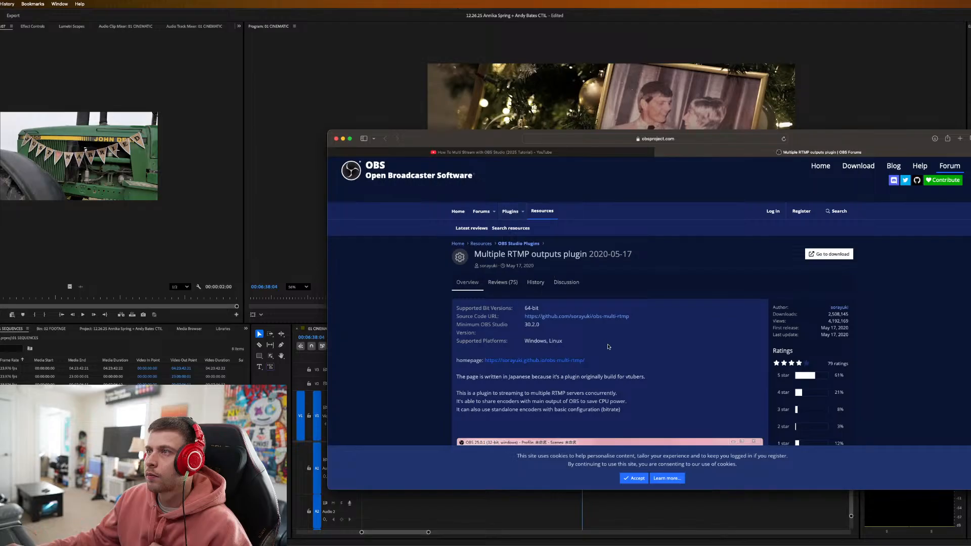
scroll(611, 346, "down", 5)
scroll(669, 361, "down", 10)
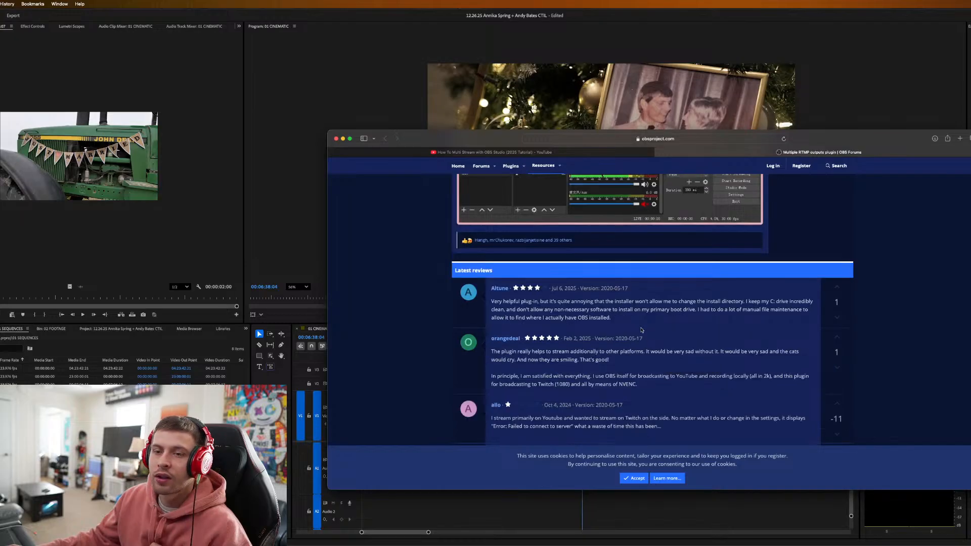
scroll(640, 337, "up", 5)
scroll(641, 336, "up", 10)
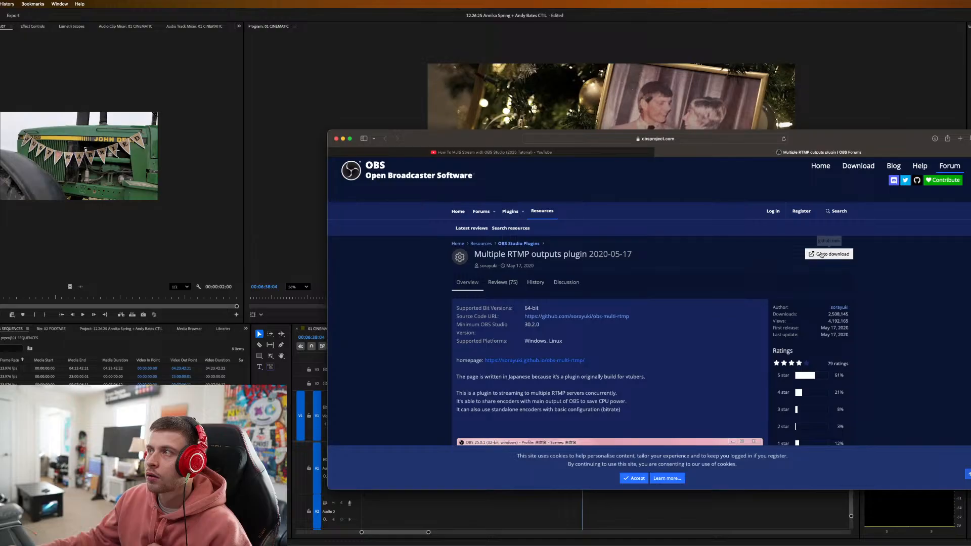
left_click(509, 244)
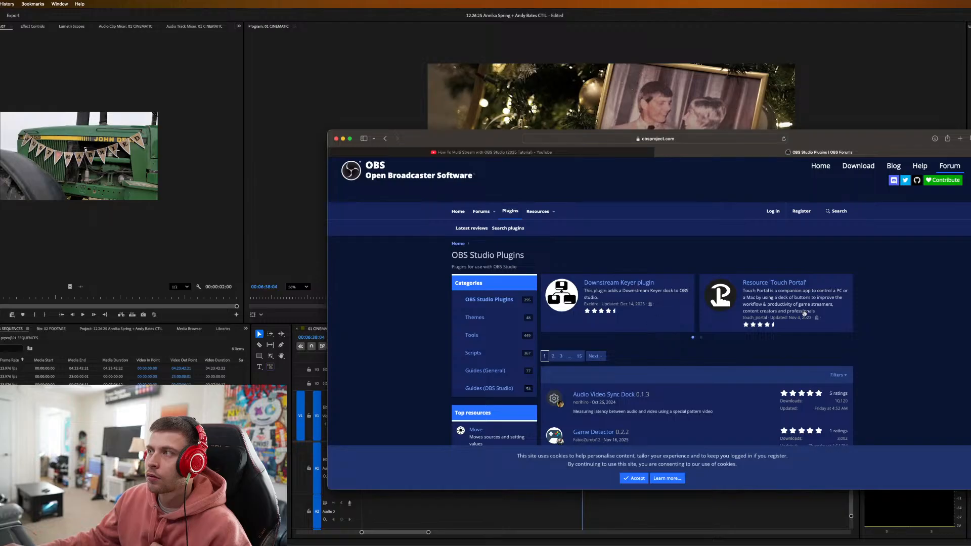
scroll(701, 379, "down", 3)
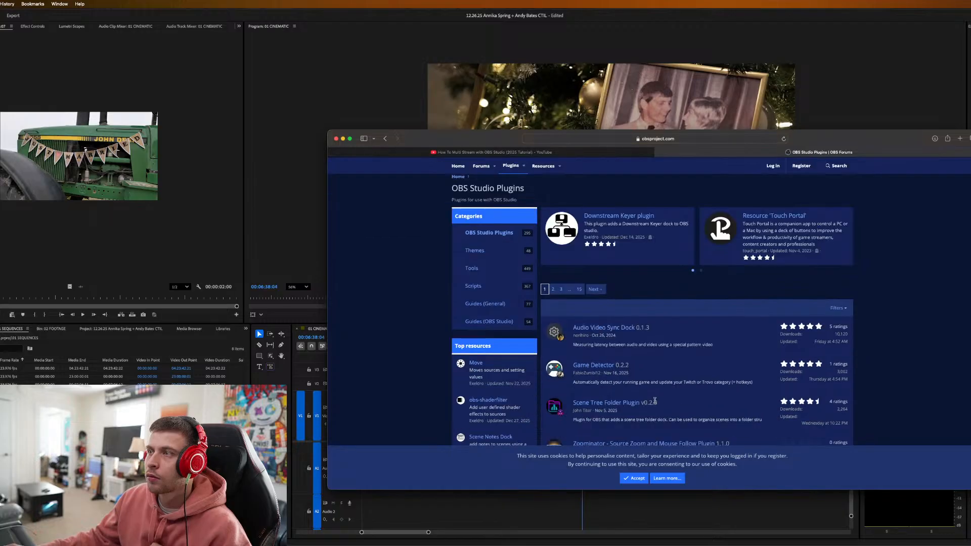
Return to the YouTube tutorial and search for "how to stream on multiple platforms using obs 2026".
left_click(498, 153)
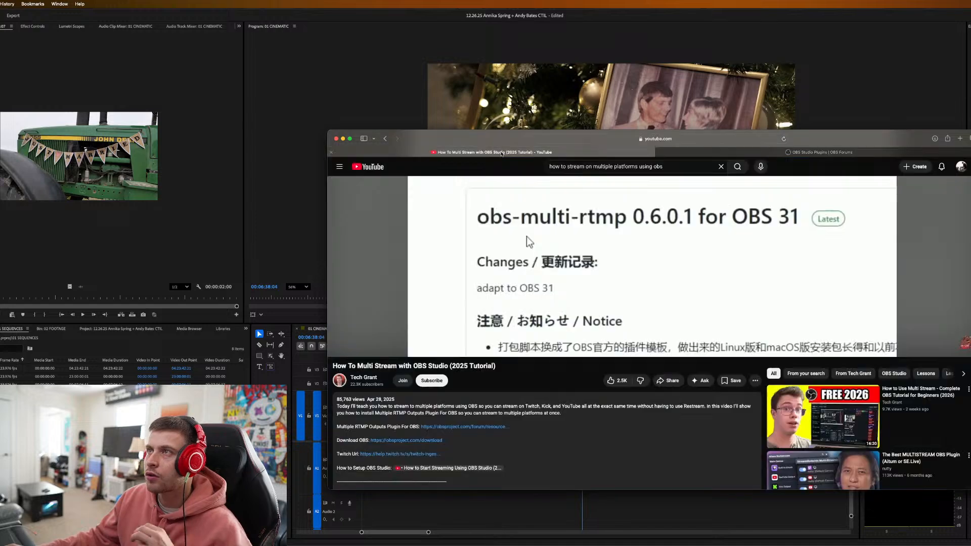
left_click(678, 166)
type("2026")
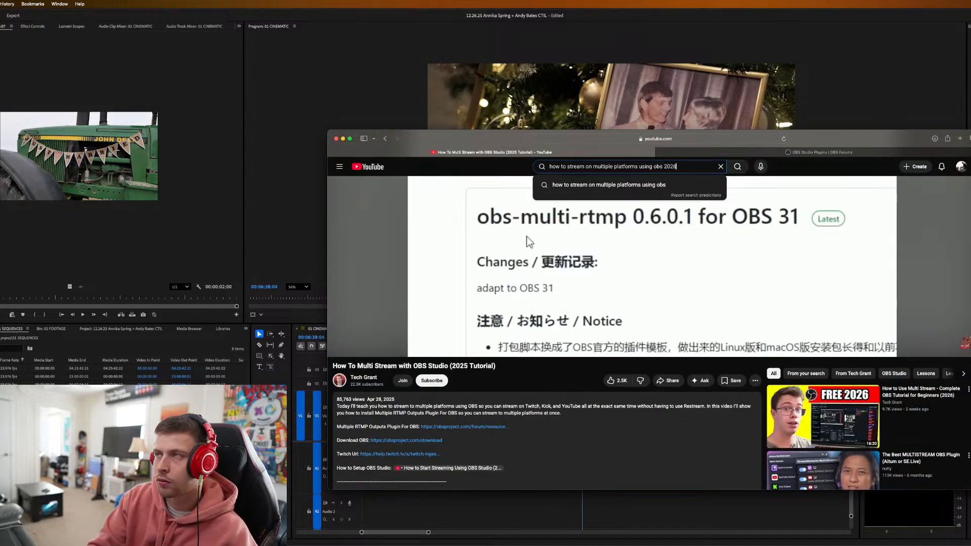
key("Return")
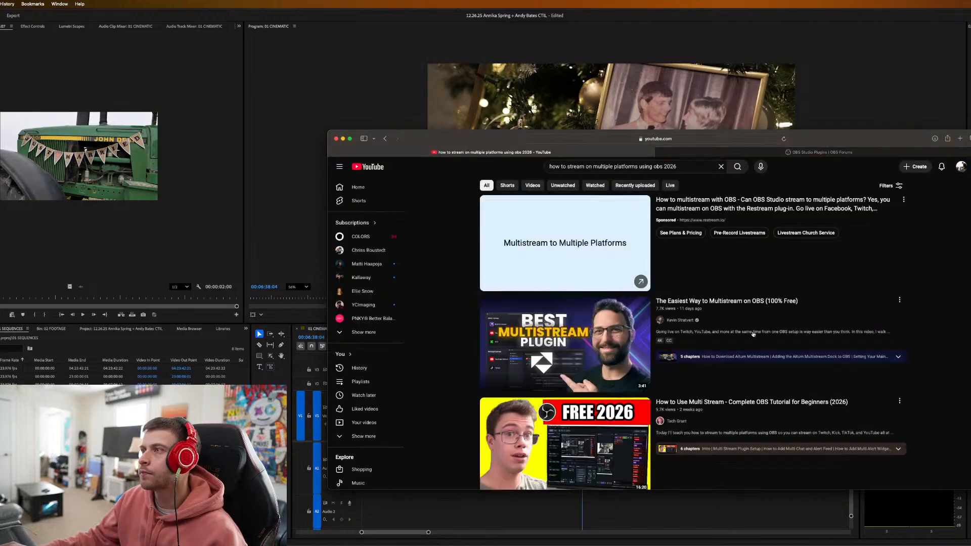
Play "The Easiest Way to Multistream on OBS (100% Free)" past its ad, from about 0:16 in the Aitum Multistream download chapter.
mouse_move(733, 303)
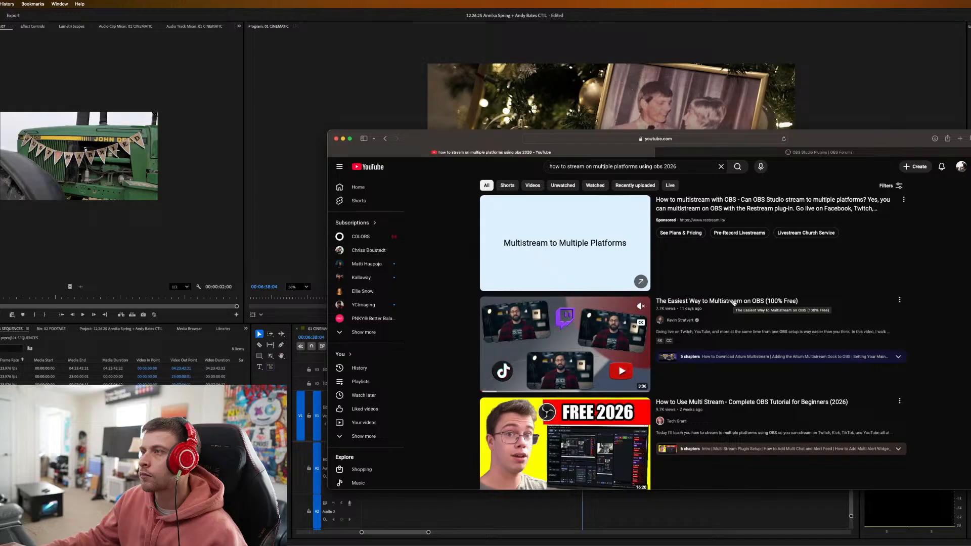
left_click(734, 302)
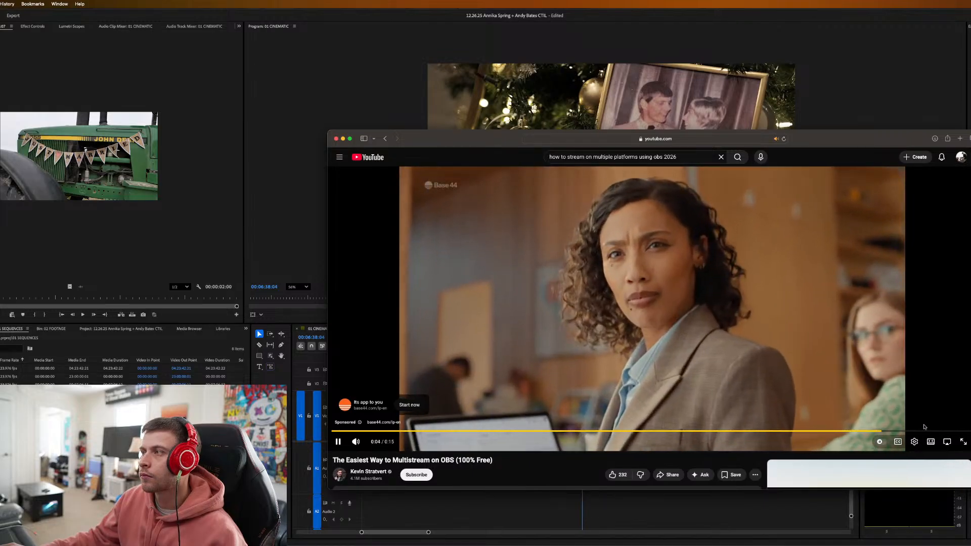
left_click(947, 420)
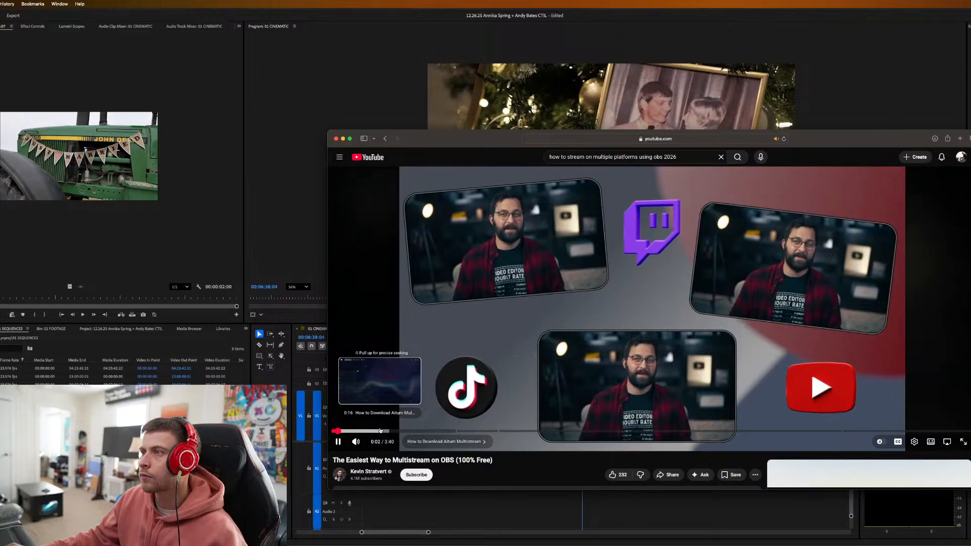
left_click(380, 430)
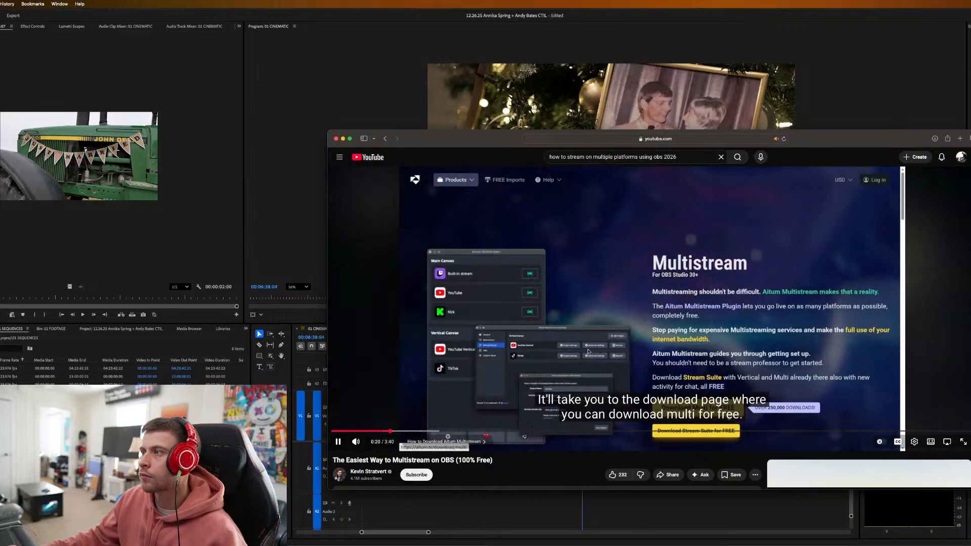
Expand the video's description, search Google for "Aitum Multistream" from its timestamps, and open the Aitum website.
scroll(585, 351, "down", 3)
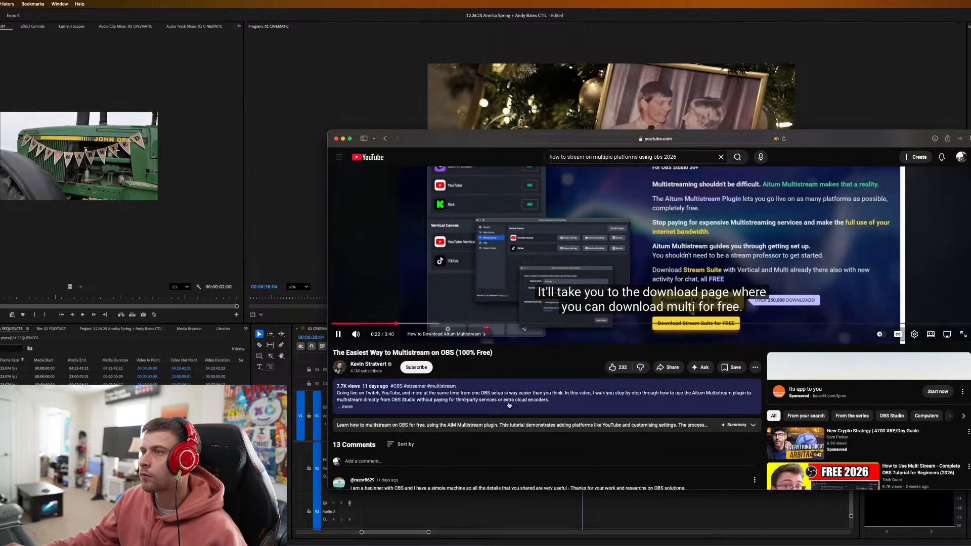
left_click(485, 413)
scroll(438, 417, "down", 2)
scroll(438, 416, "down", 1)
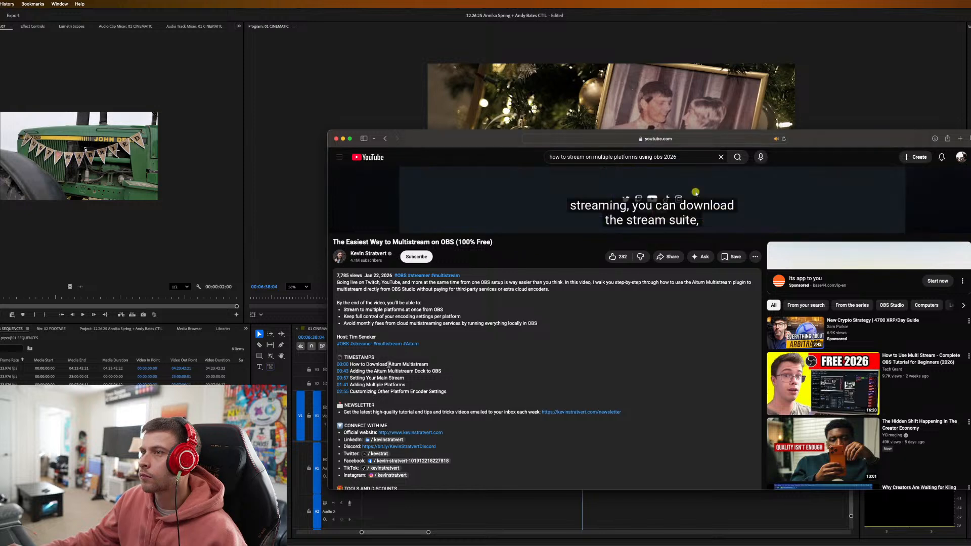
left_click_drag(414, 364, 431, 364)
right_click(425, 365)
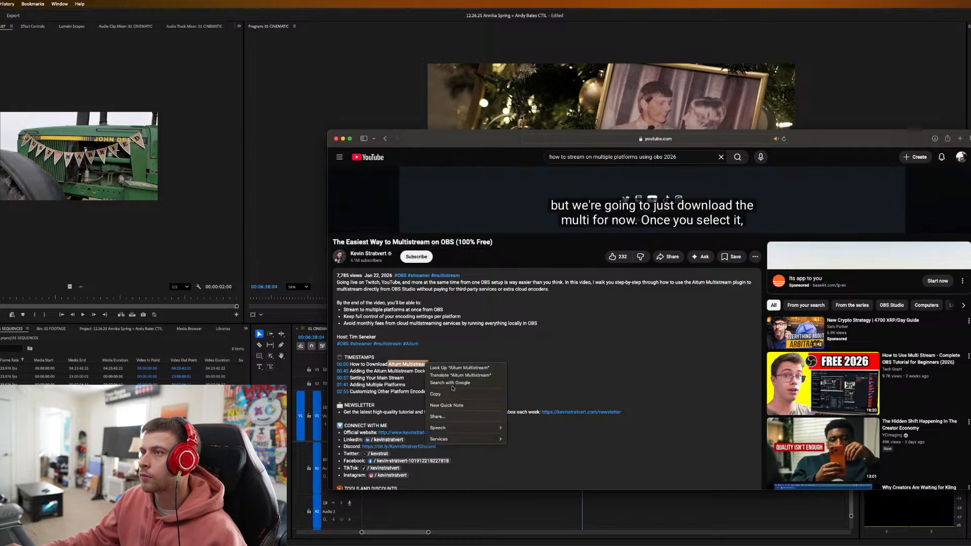
left_click(453, 383)
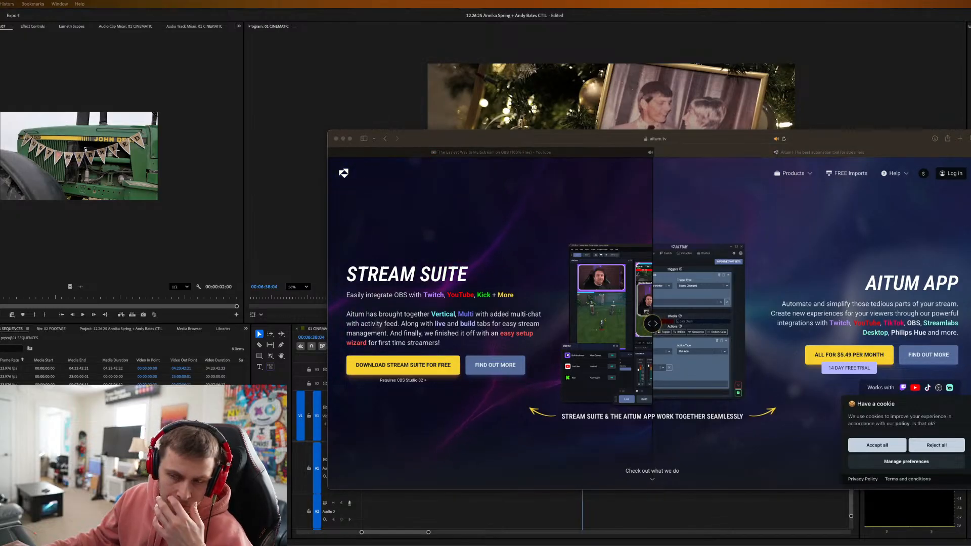
left_click(414, 383)
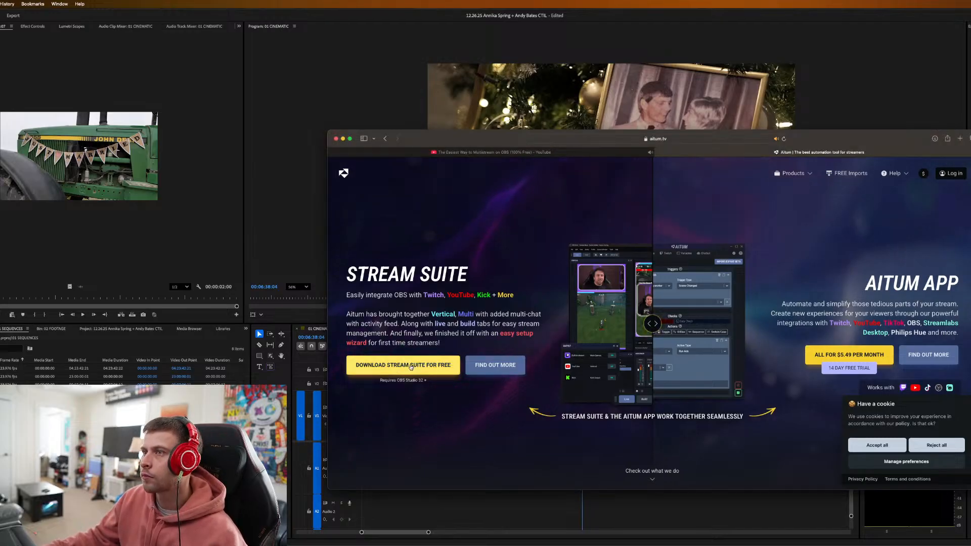